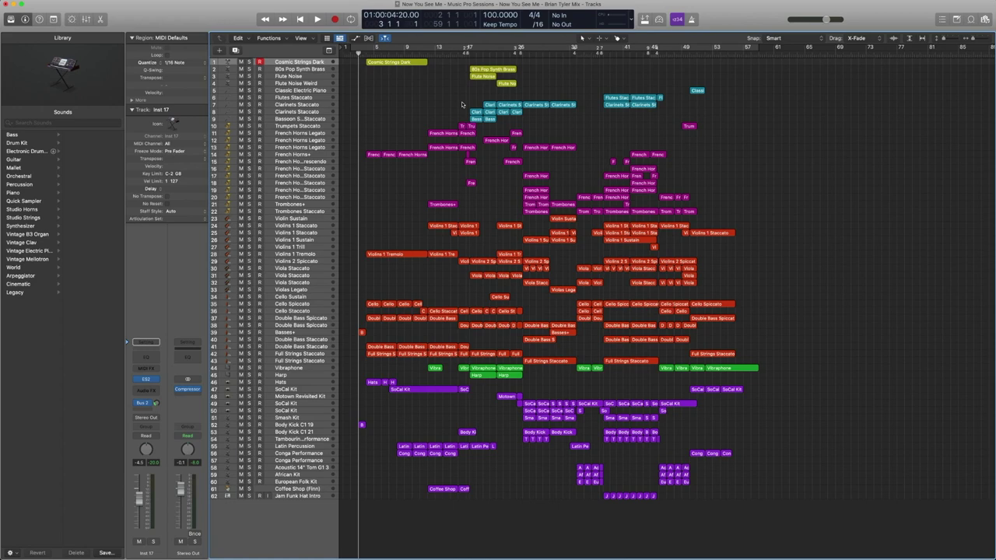
Step: Play the full arrangement through to the end of the last region and stop playback
key("space")
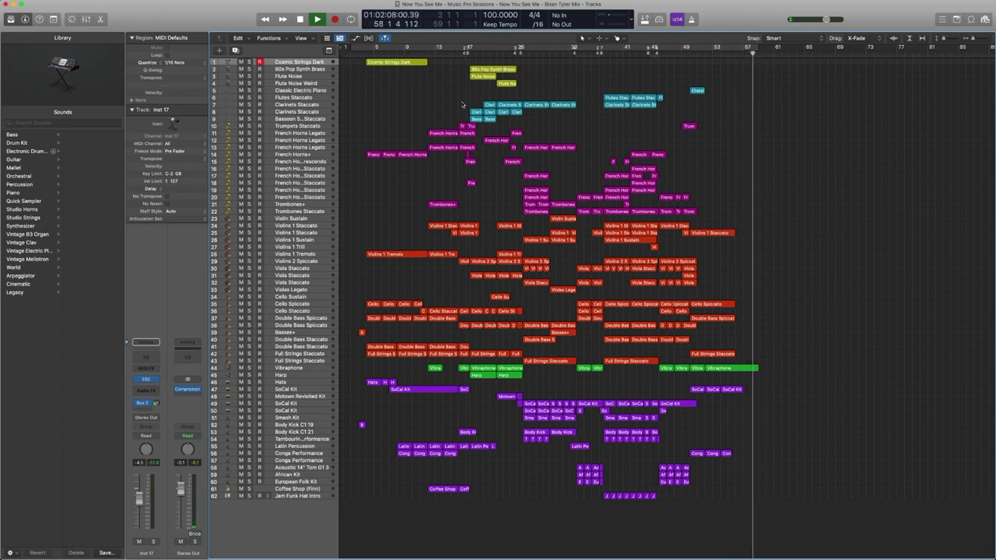
key("space")
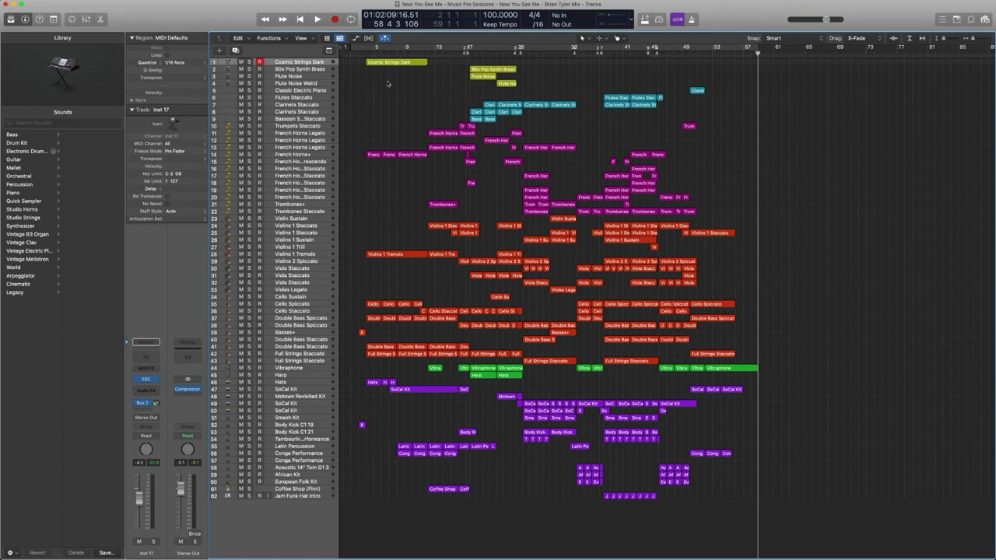
Step: Highlight the synth regions and the woodwind regions as separate groups in the arrangement
left_click_drag(521, 91, 392, 66)
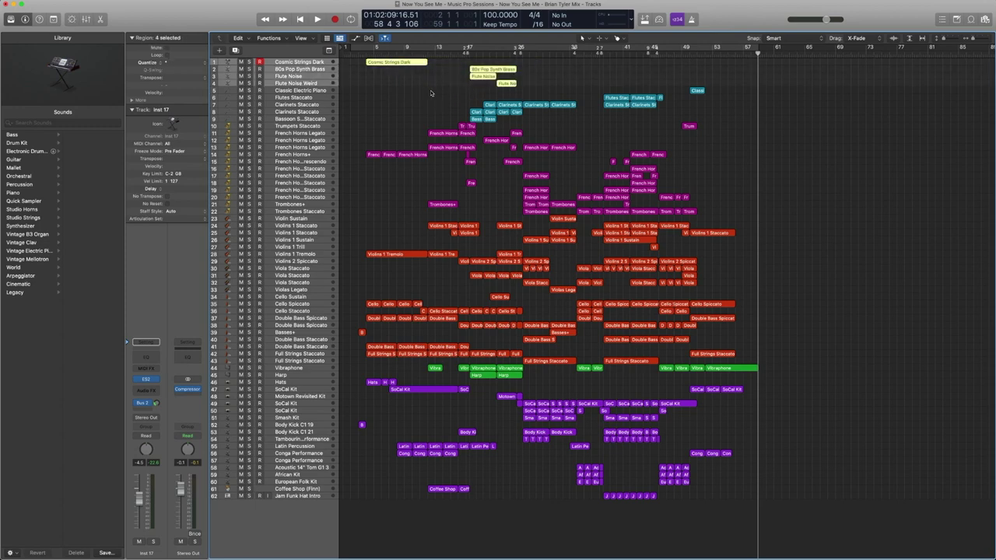
left_click_drag(430, 93, 697, 119)
left_click_drag(526, 88, 354, 62)
left_click_drag(465, 95, 708, 122)
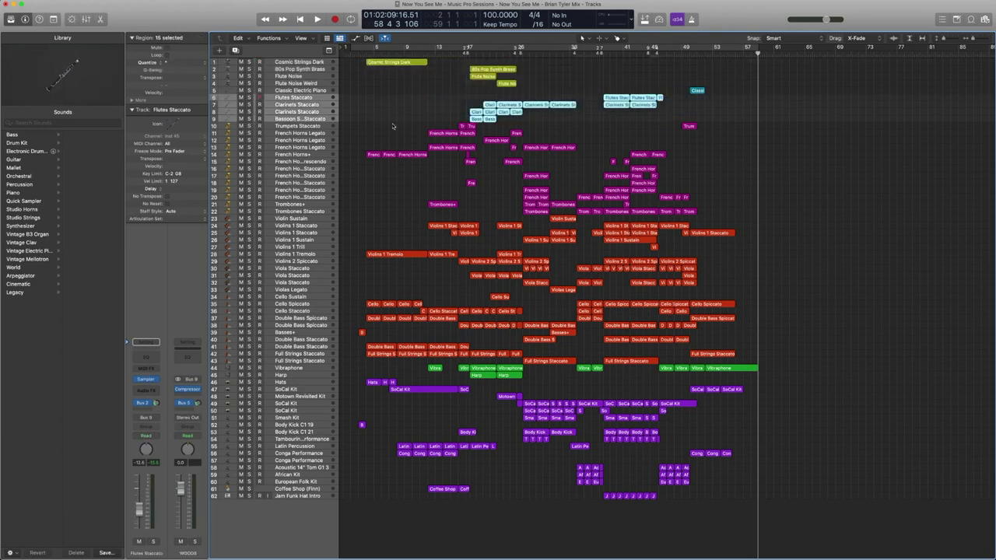
Step: Highlight the brass, string, vibraphone and harp, and drum and percussion regions one group at a time
left_click_drag(359, 126, 737, 216)
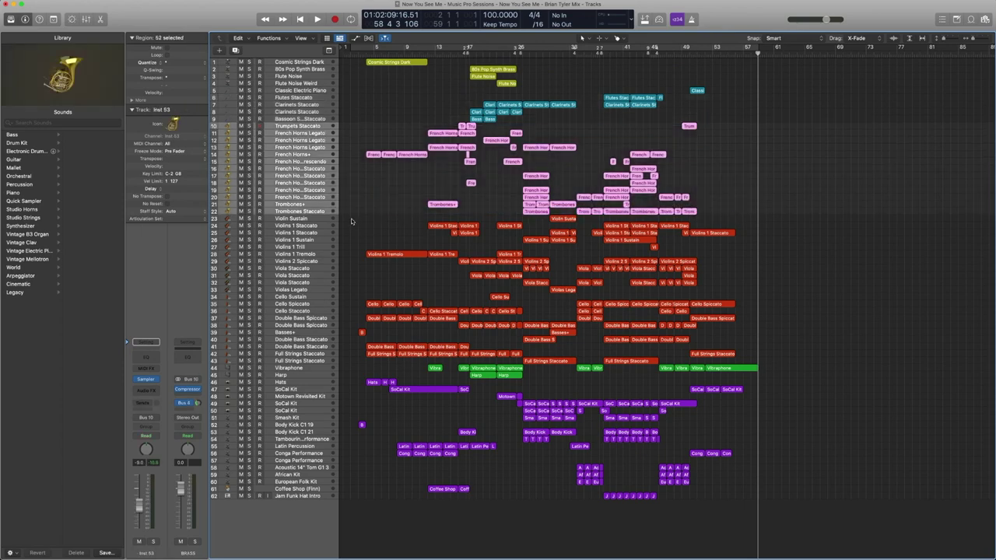
left_click_drag(351, 221, 740, 363)
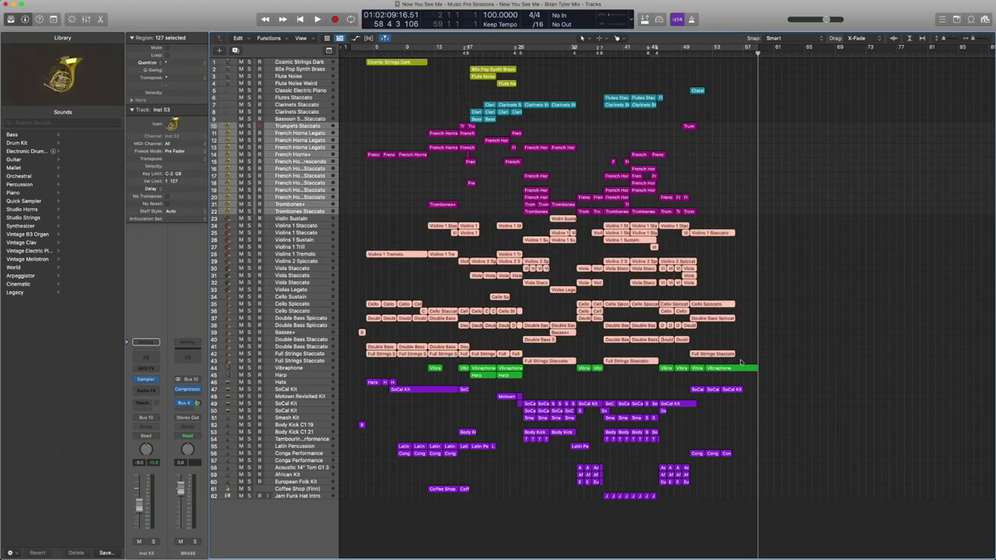
left_click_drag(380, 363, 778, 378)
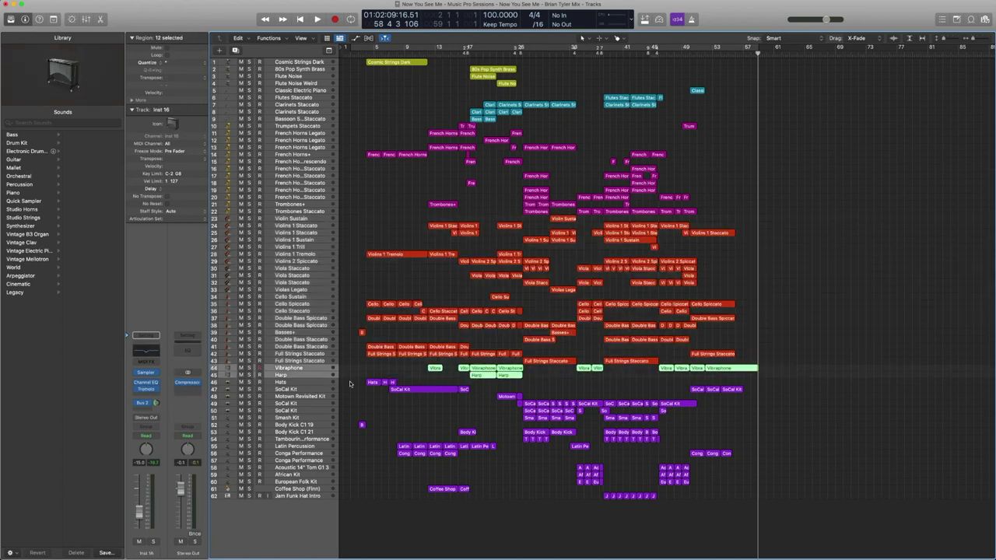
left_click_drag(350, 381, 793, 498)
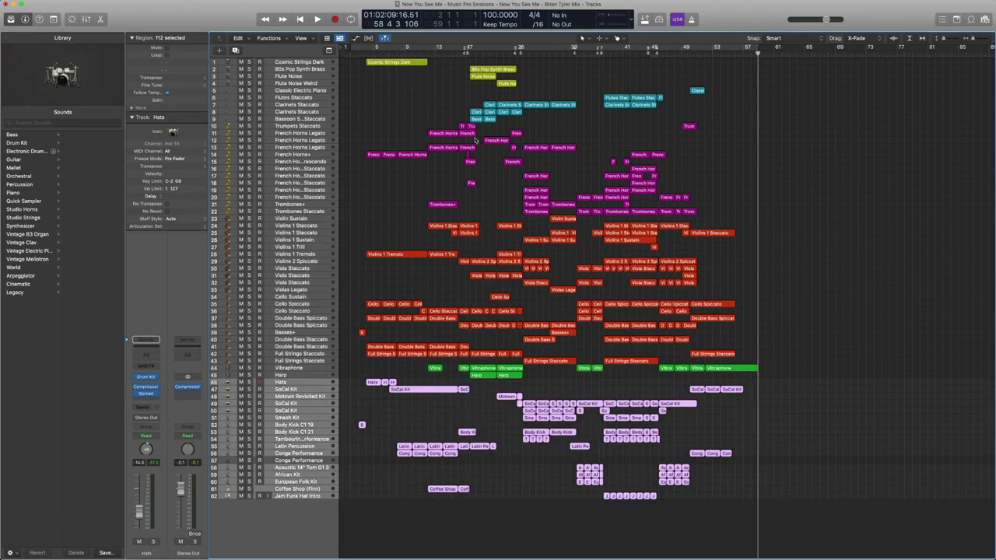
Step: Select the brass tracks from Trumpets Staccato to Trombones Staccato and inspect the send and Compressor on their BRASS bus
key("Return")
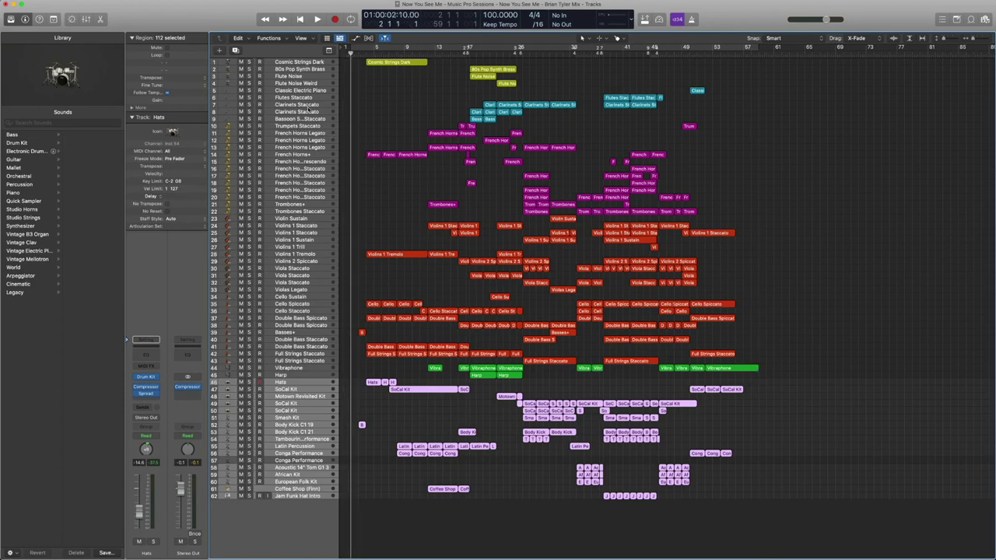
left_click(312, 127)
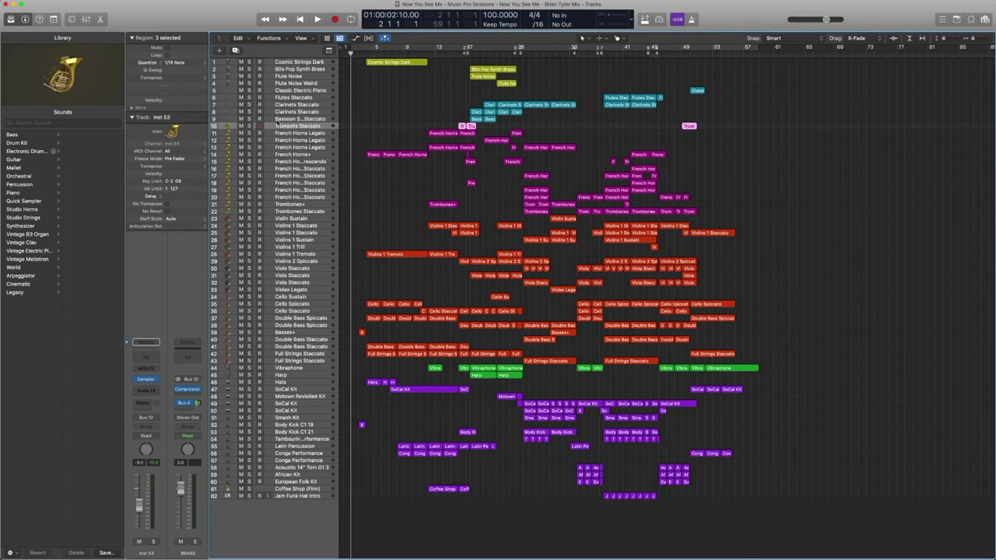
left_click(306, 211, "shift")
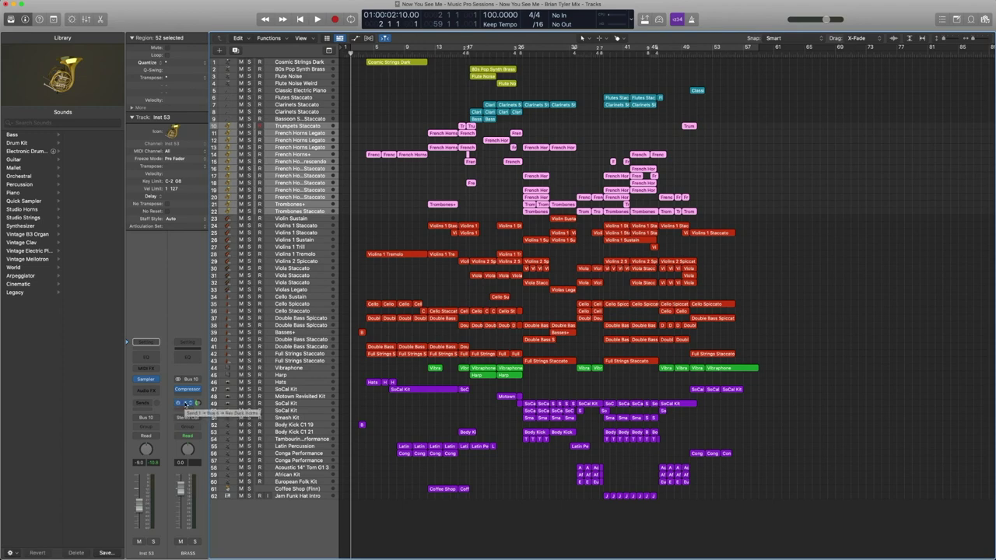
left_click(186, 404)
left_click(186, 373)
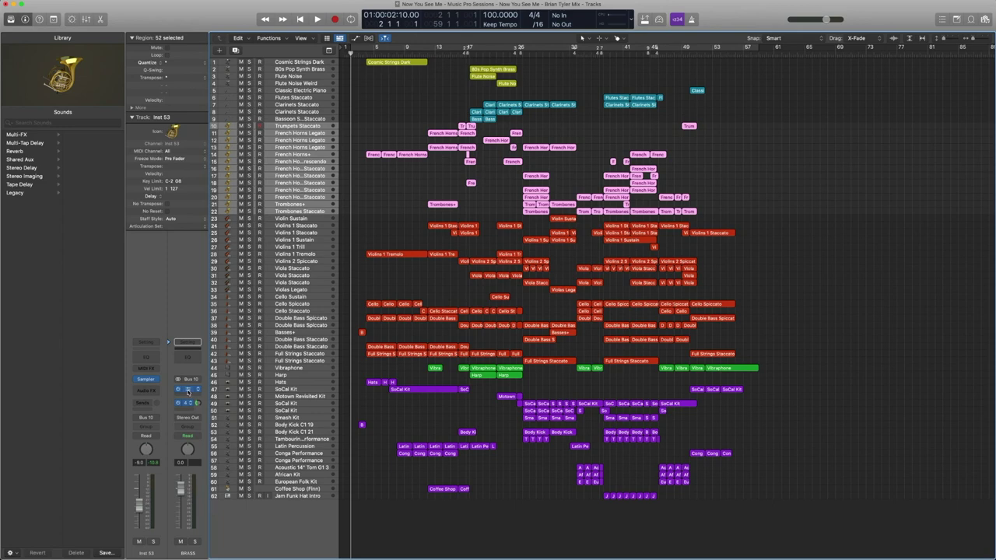
left_click(191, 392)
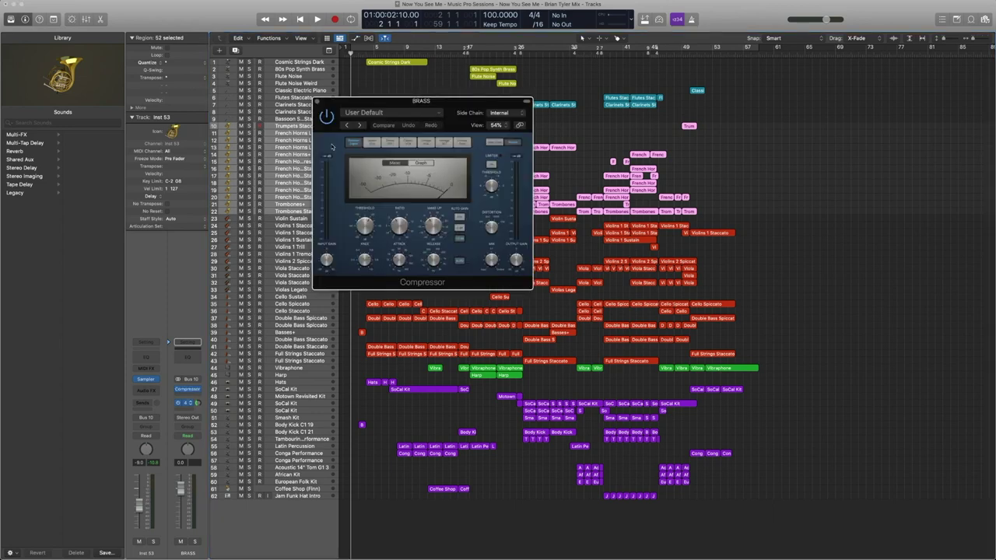
left_click(317, 102)
left_click(374, 131)
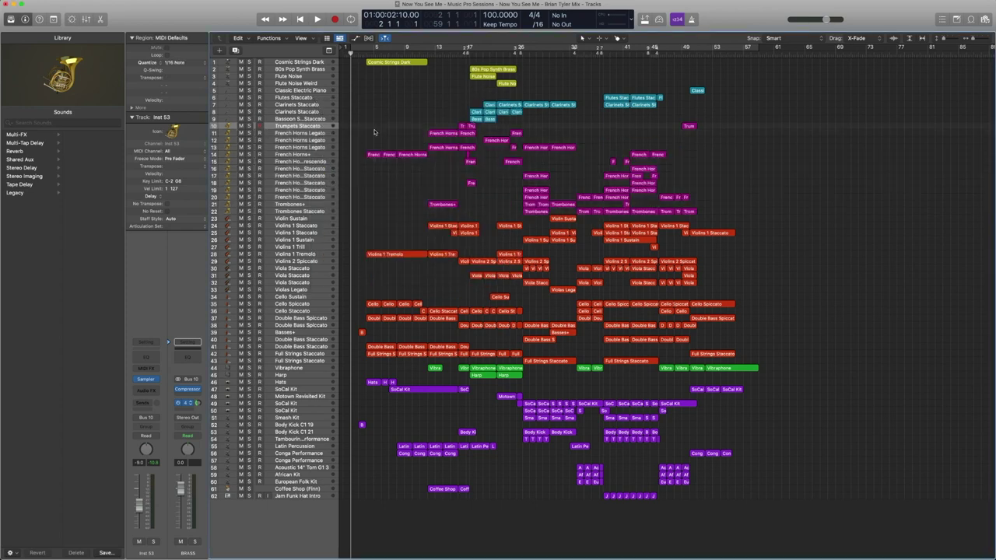
Step: Select the string tracks from Violin Sustain to Full Strings Staccato and inspect the Tube EQ on their STRINGS bus
left_click(308, 219)
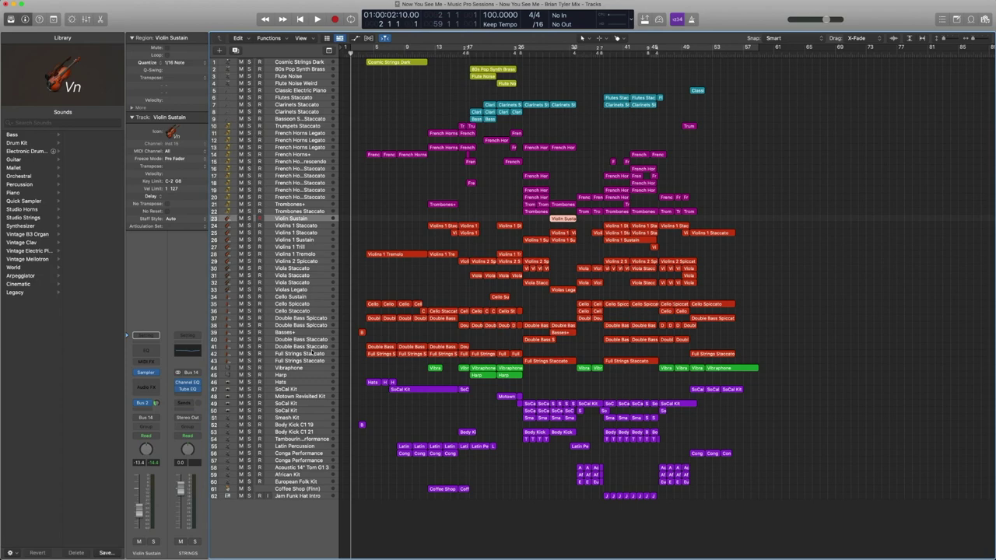
left_click(314, 355, "shift")
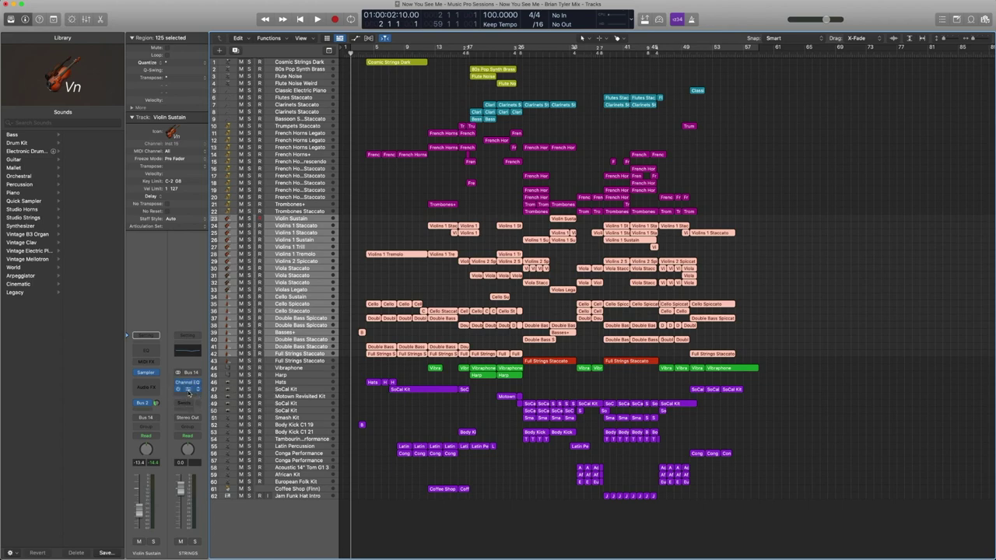
left_click(188, 393)
left_click(316, 102)
Step: Examine the channel strips of the violin tracks one by one, from Violins 1 Staccato to Violins 2 Spiccato
left_click(305, 231)
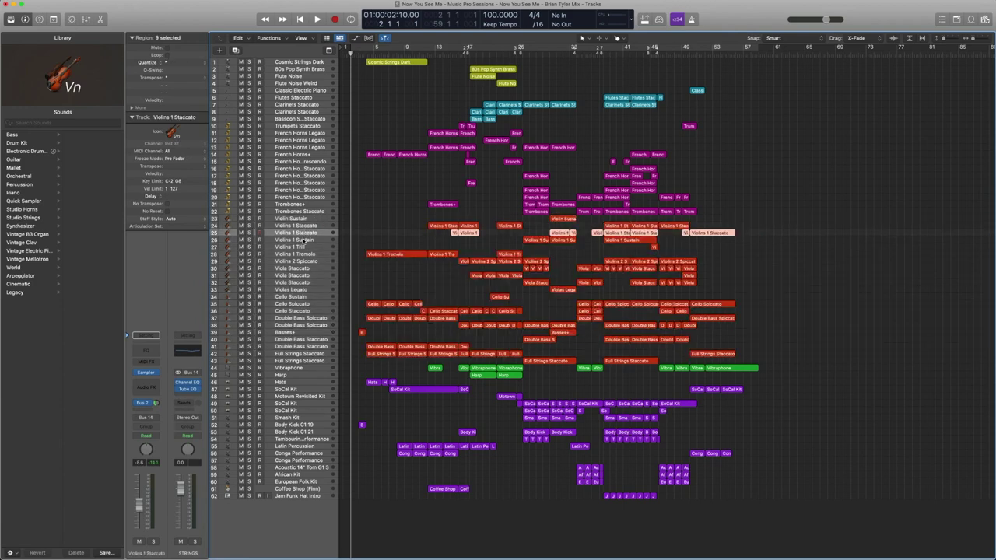
left_click(302, 240)
left_click(304, 246)
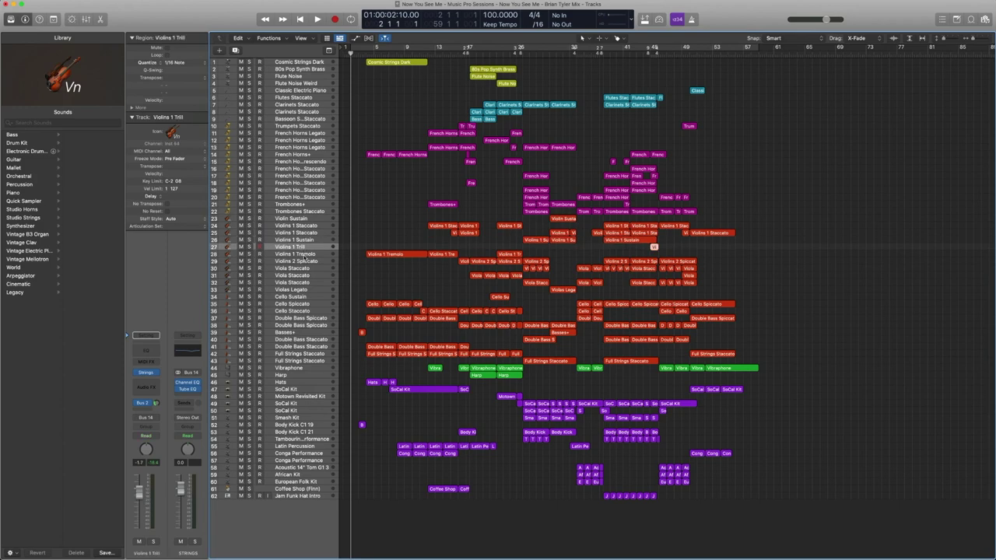
left_click(304, 253)
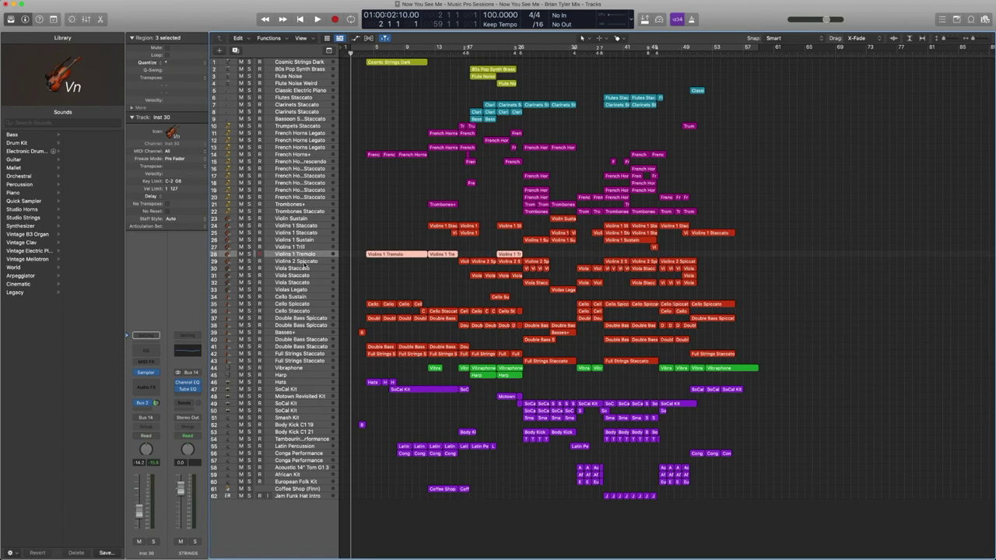
left_click(304, 265)
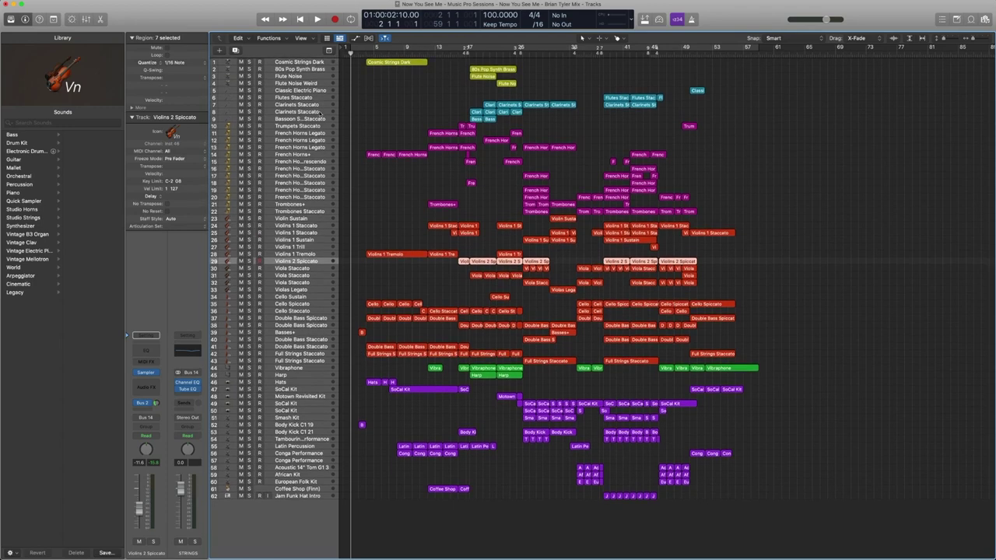
Step: Examine the channel strips of the clarinet, bassoon, Hats, SoCal Kit, Motown Revisited Kit, European Folk Kit and Latin Percussion tracks
left_click(315, 105)
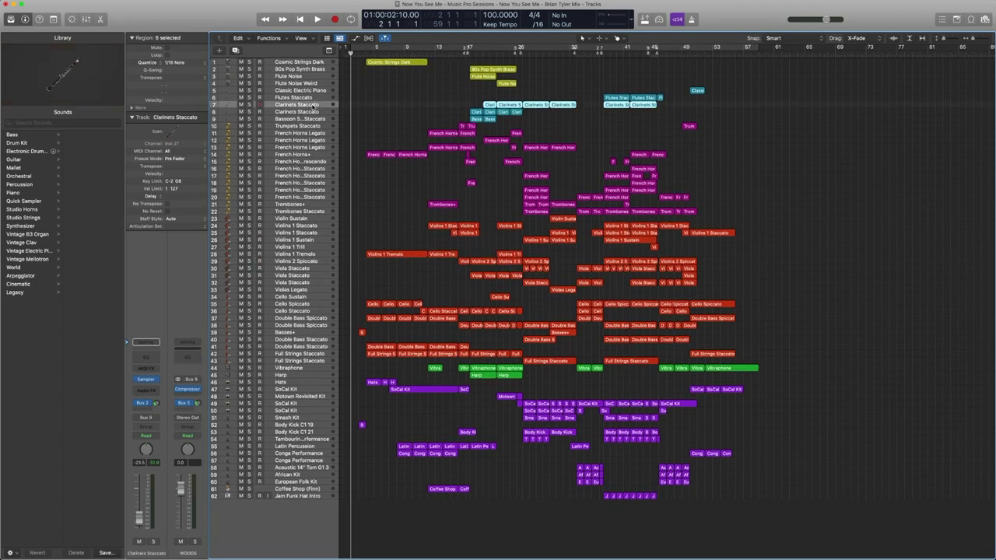
left_click(304, 118)
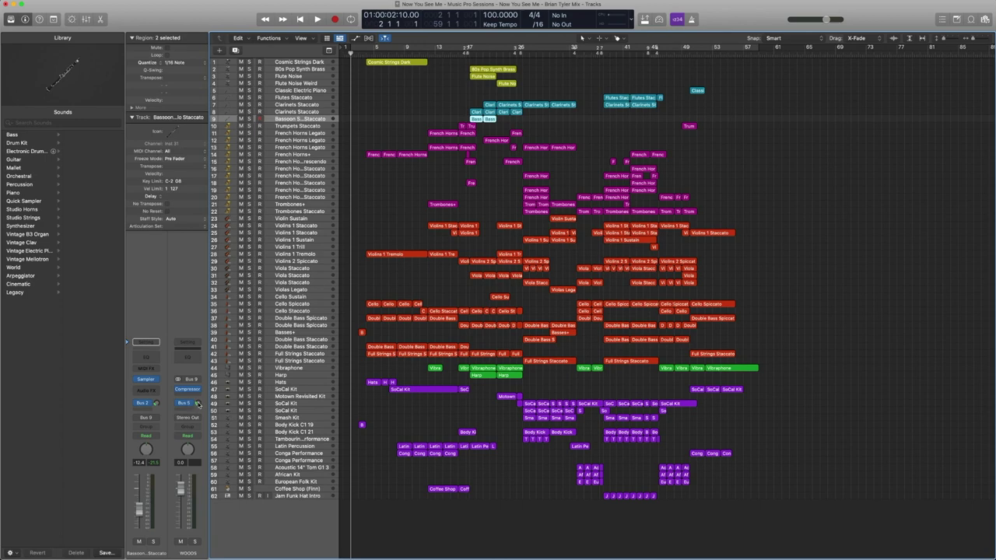
left_click(304, 384)
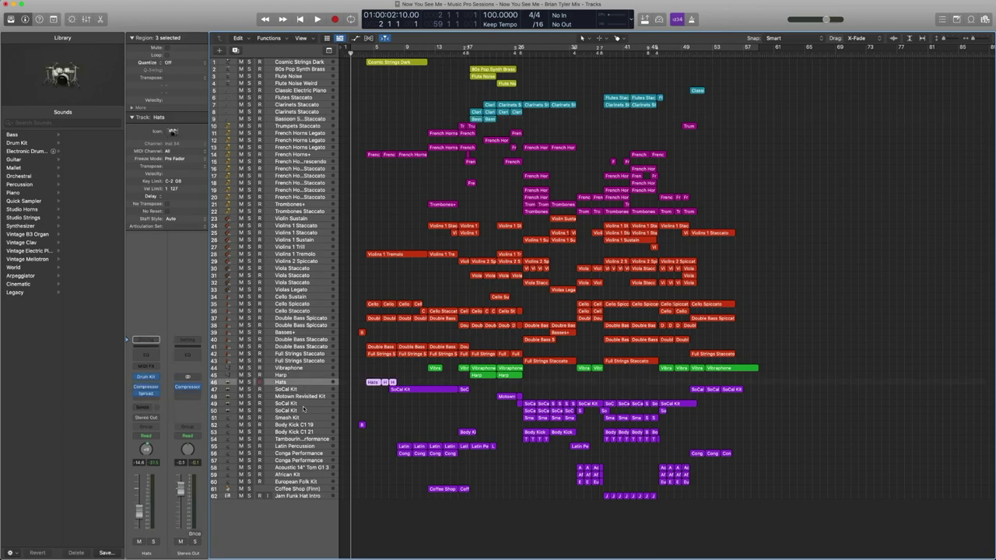
left_click(293, 390)
left_click(297, 396)
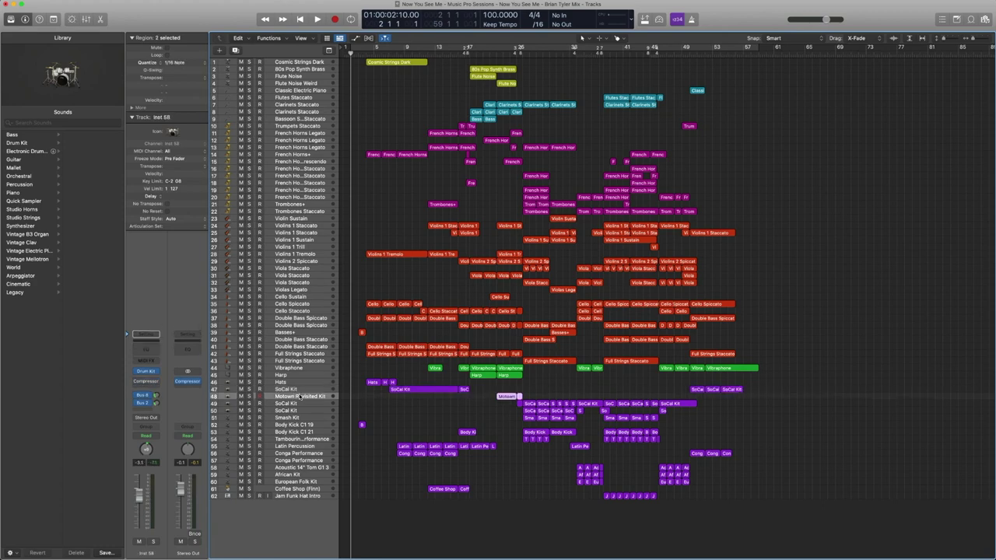
left_click(295, 482)
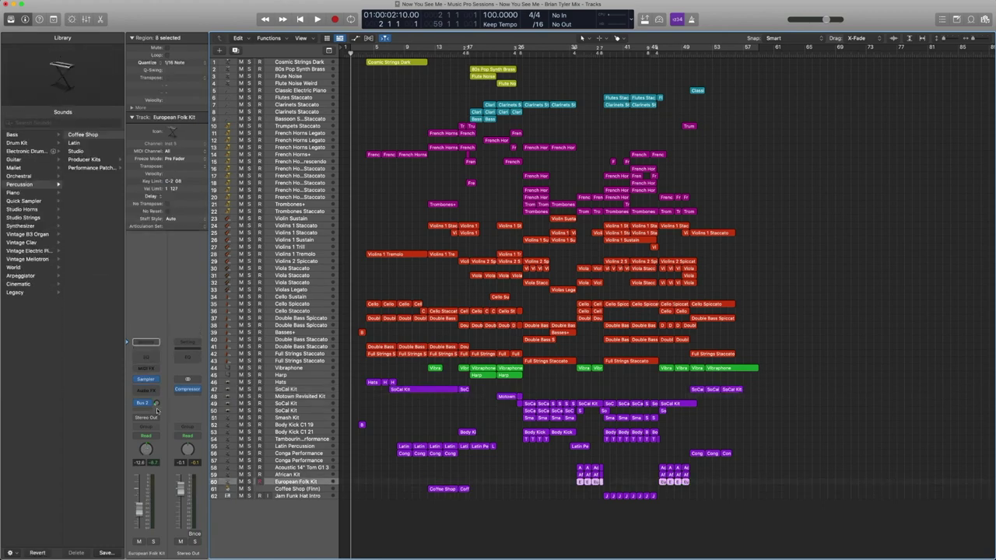
left_click(263, 447)
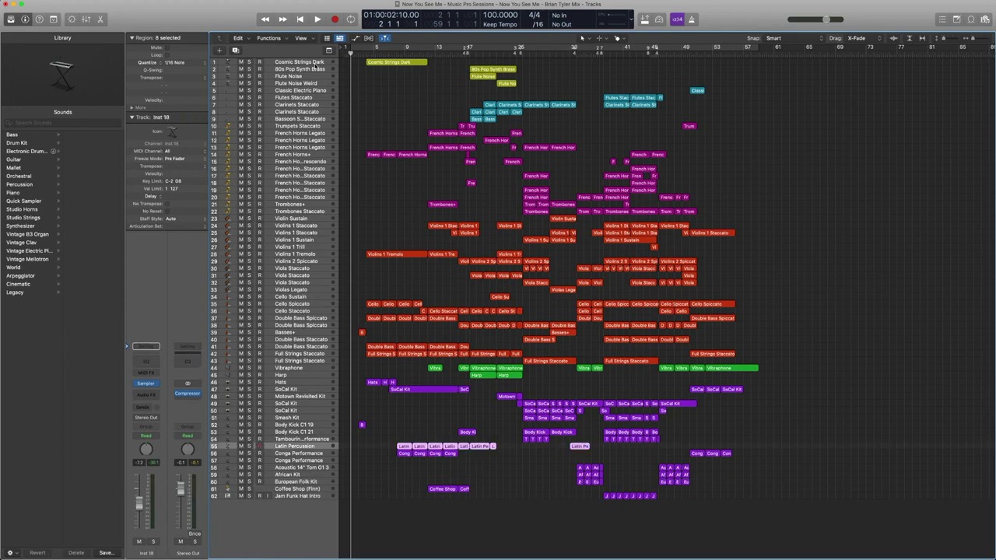
Step: Zoom in on the Cosmic Strings Dark region, play it from just before bar 4, and return to the full arrangement
left_click(319, 63)
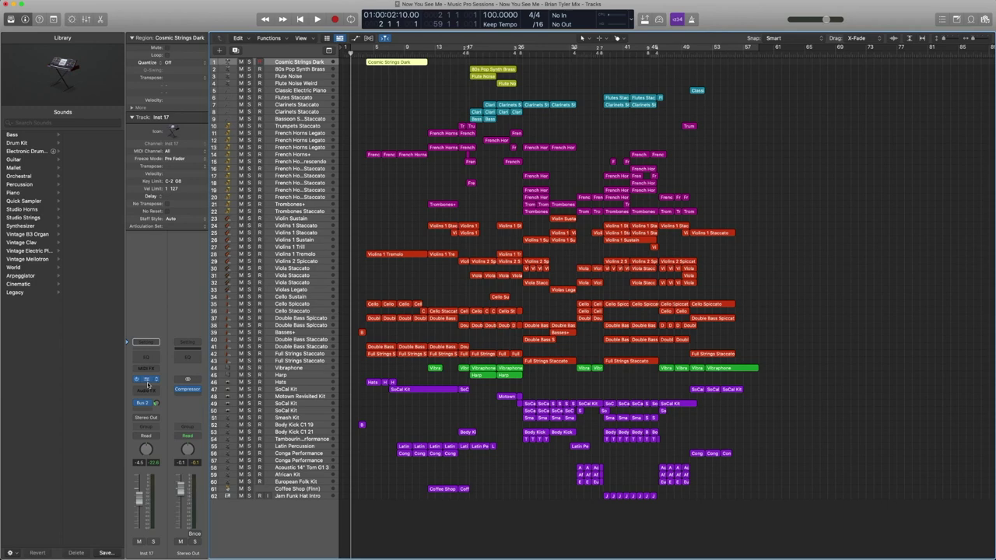
left_click(373, 60)
left_click_drag(452, 106, 369, 56)
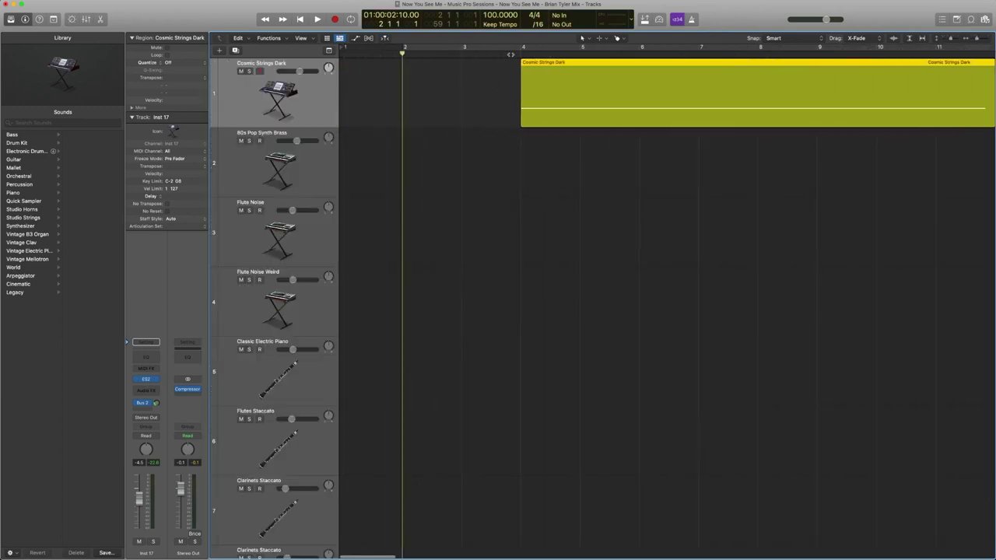
left_click(510, 54)
key("space")
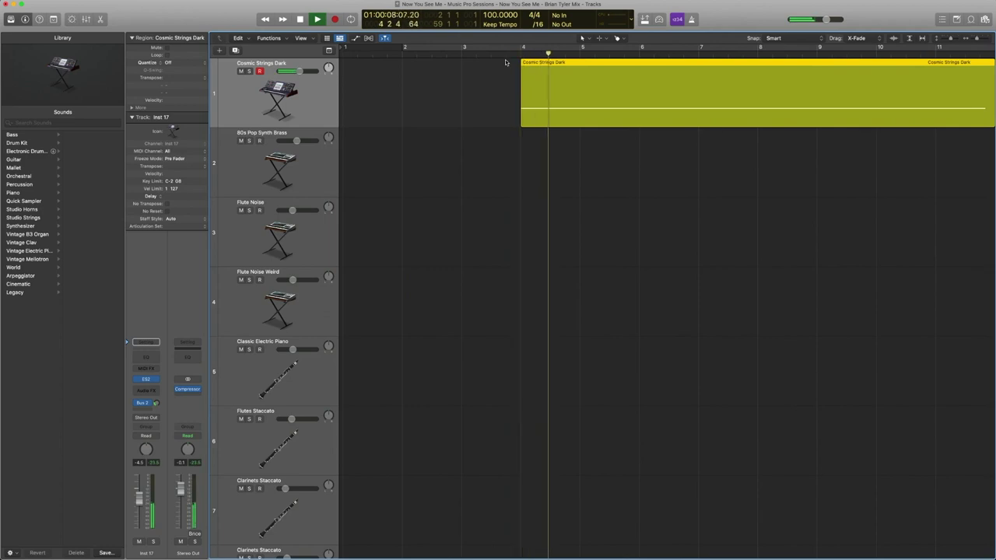
left_click(470, 93, "ctrl+alt")
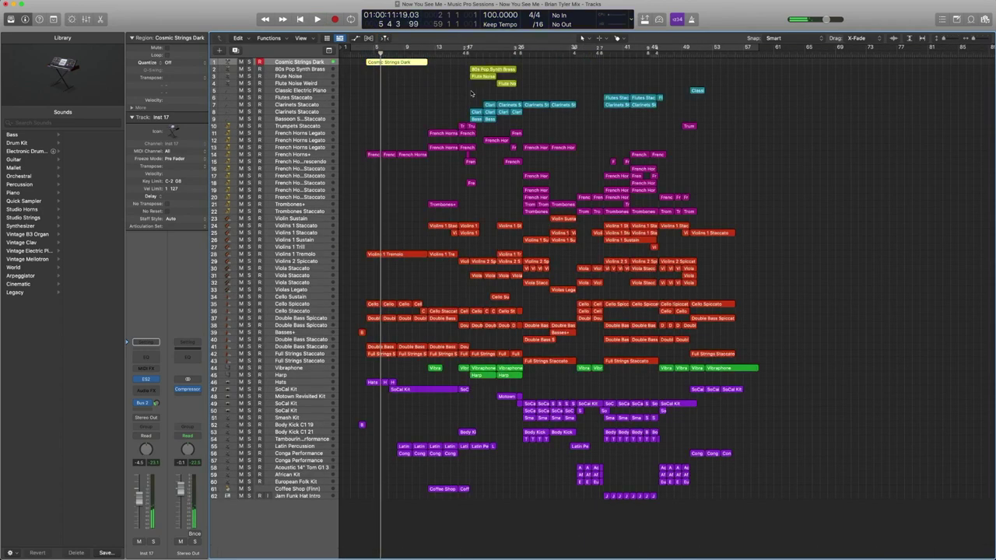
Step: Move the playhead to bar 4, open the Cosmic Strings Dark track's ES2 synth, and view the available instrument plug-ins without changing it
left_click(429, 81)
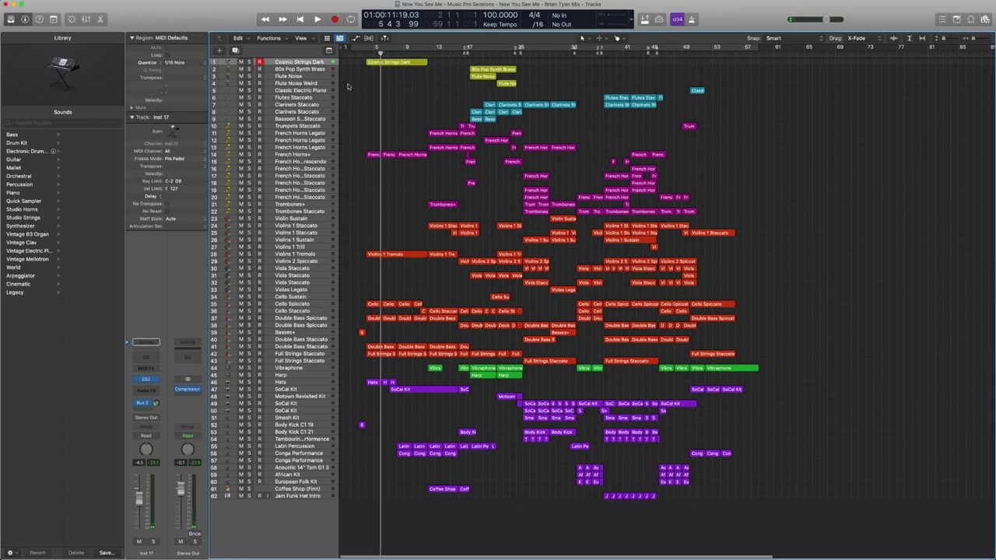
left_click(366, 55)
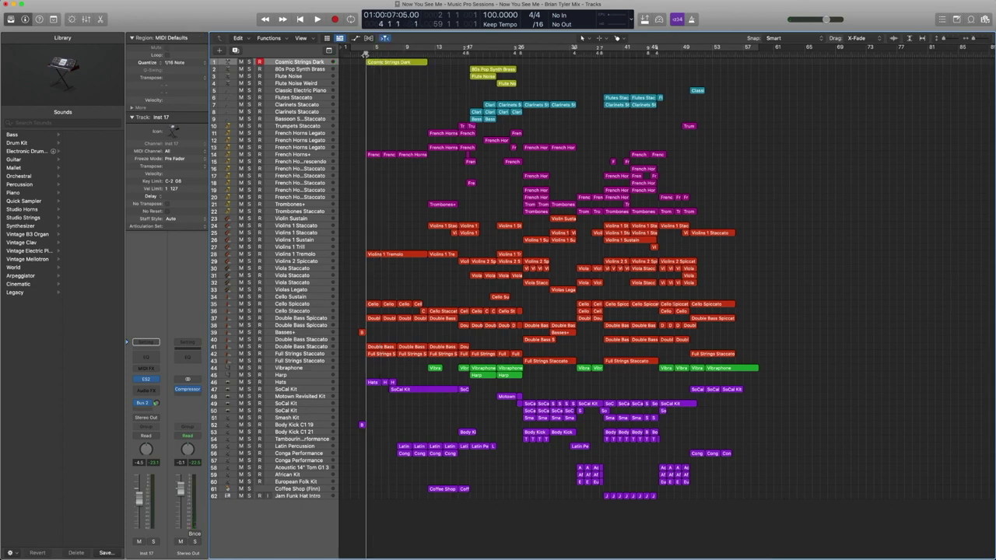
left_click(147, 379)
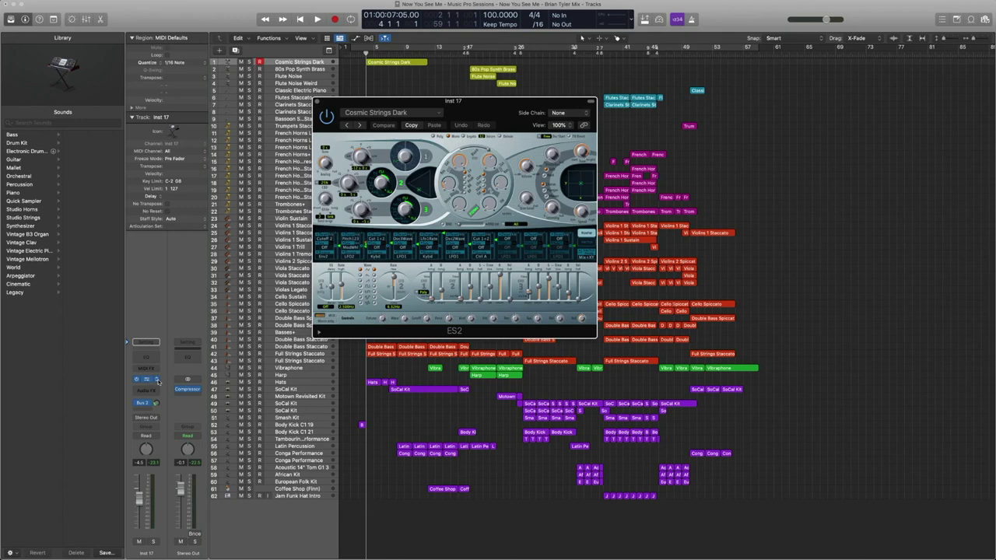
left_click(158, 381)
mouse_move(185, 432)
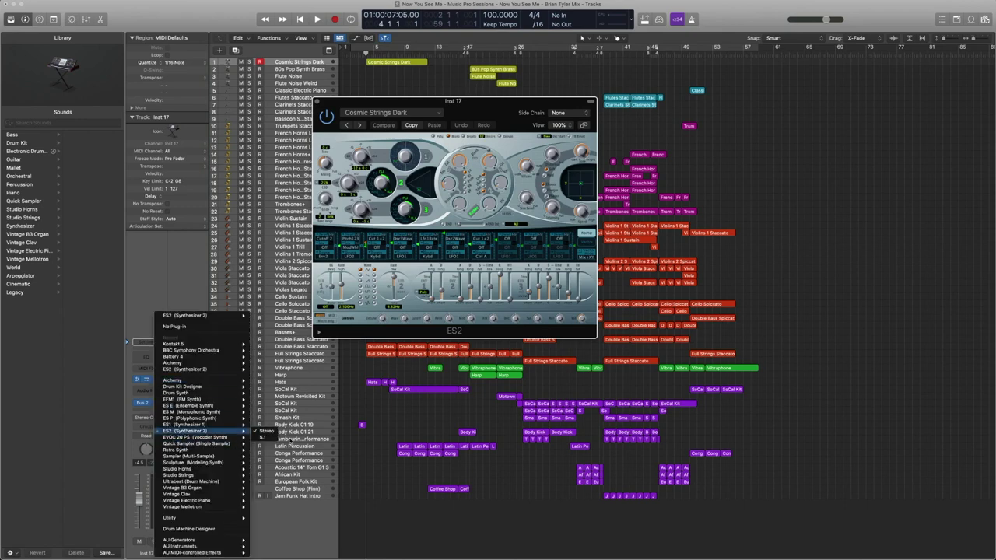
left_click(185, 285)
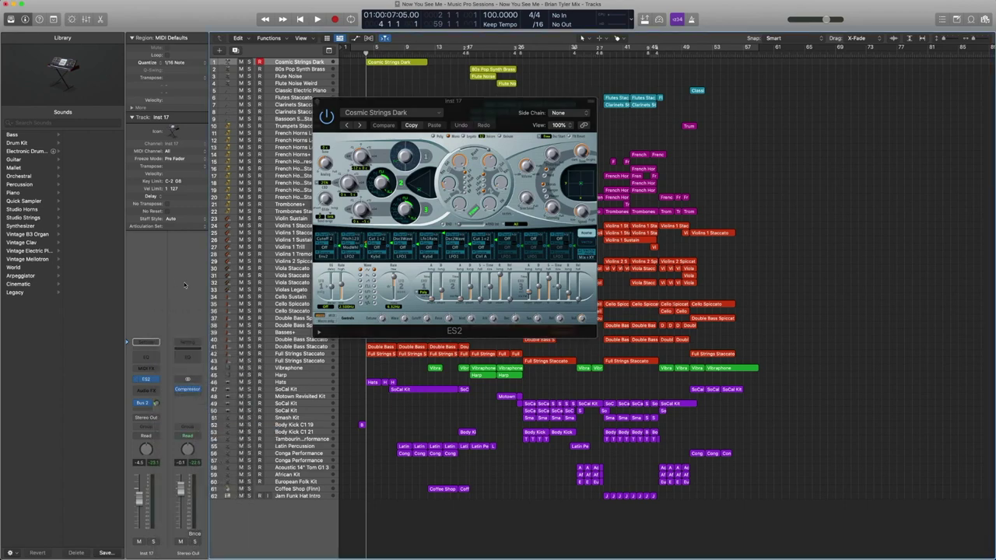
Step: View the ES2 setting categories and the 04 Synth Strings presets without changing the preset, reposition the synth window, and close it
left_click(438, 112)
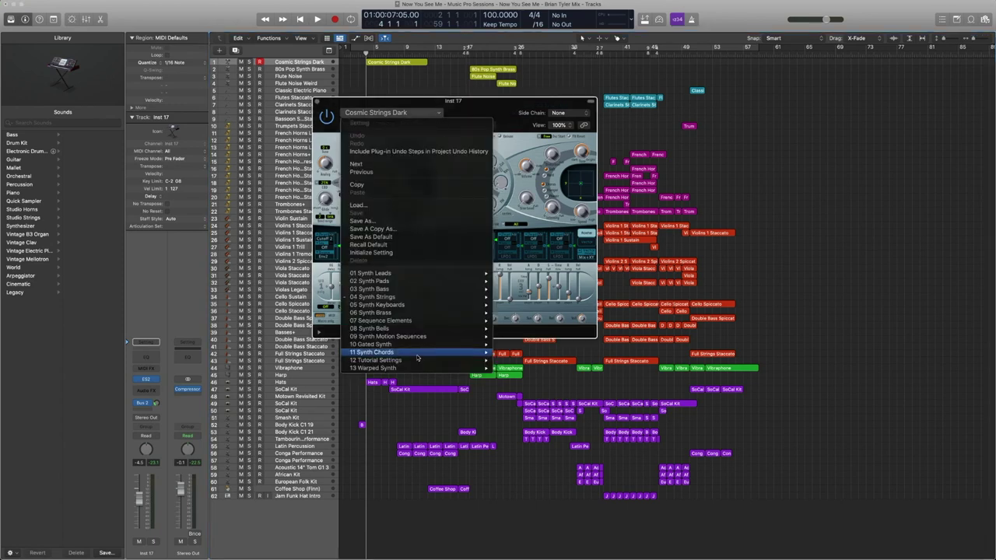
mouse_move(430, 299)
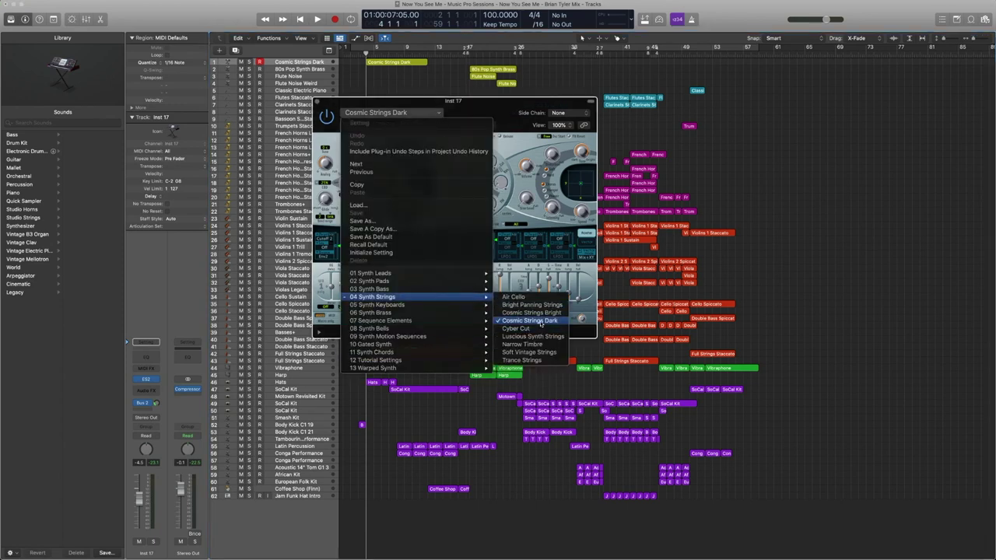
left_click(363, 113)
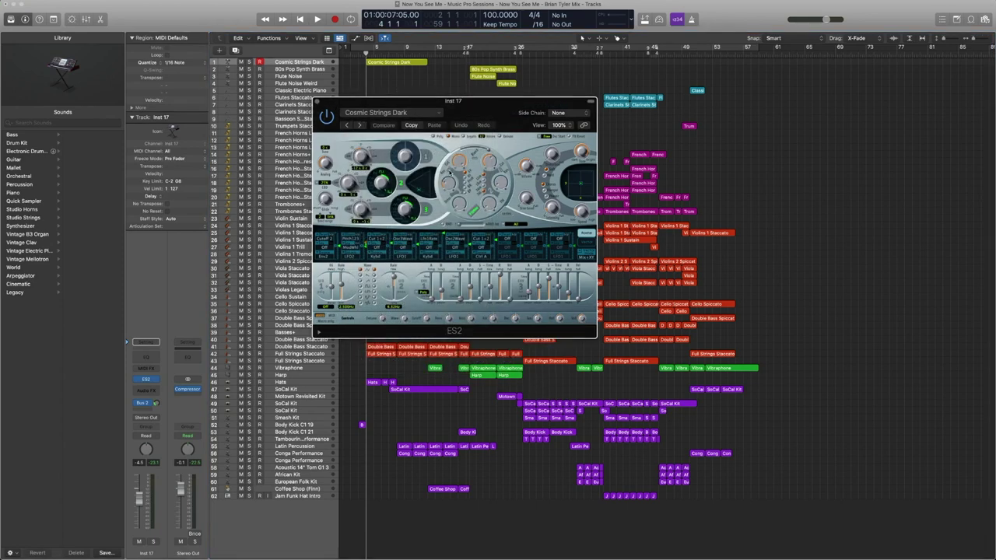
left_click_drag(354, 100, 494, 126)
left_click(578, 142)
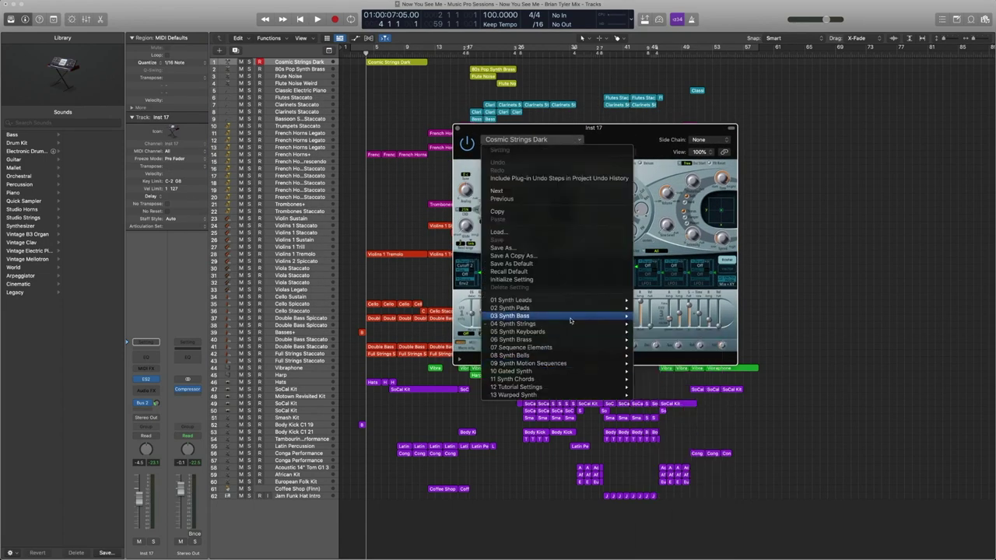
left_click(636, 138)
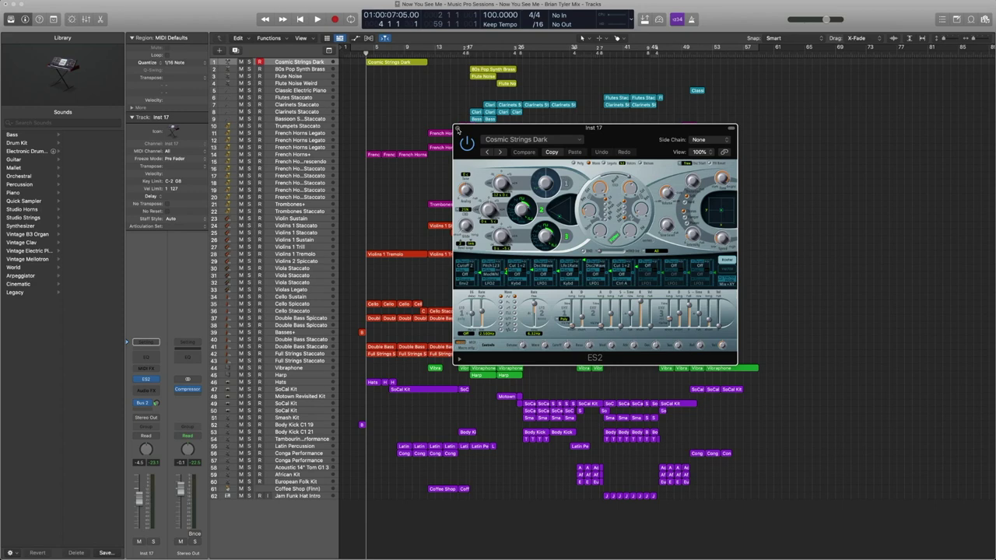
left_click(457, 128)
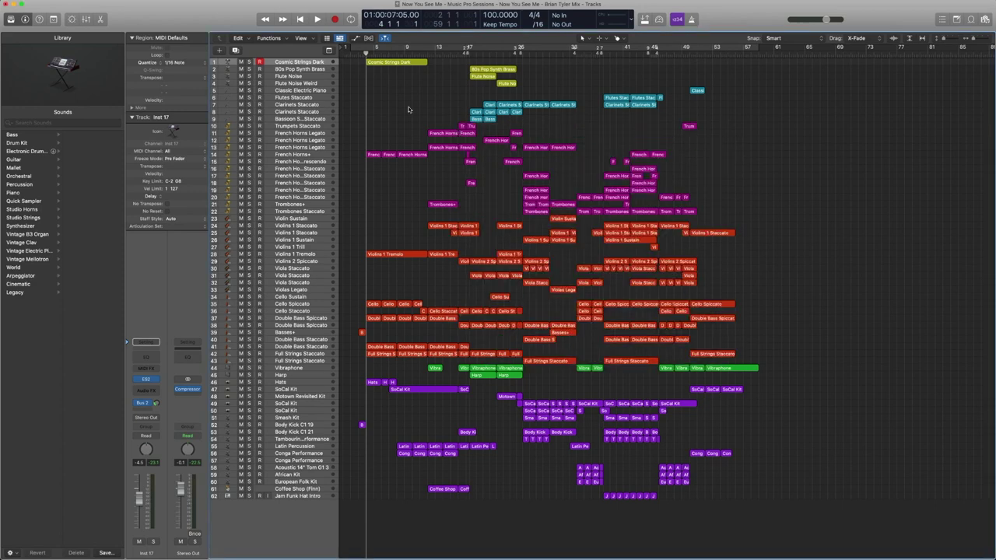
Step: Select the 80s Pop Synth Brass, Flute Noise and Flute Noise Weird regions, play them soloed from about bar 17, and turn solo off
left_click(384, 63)
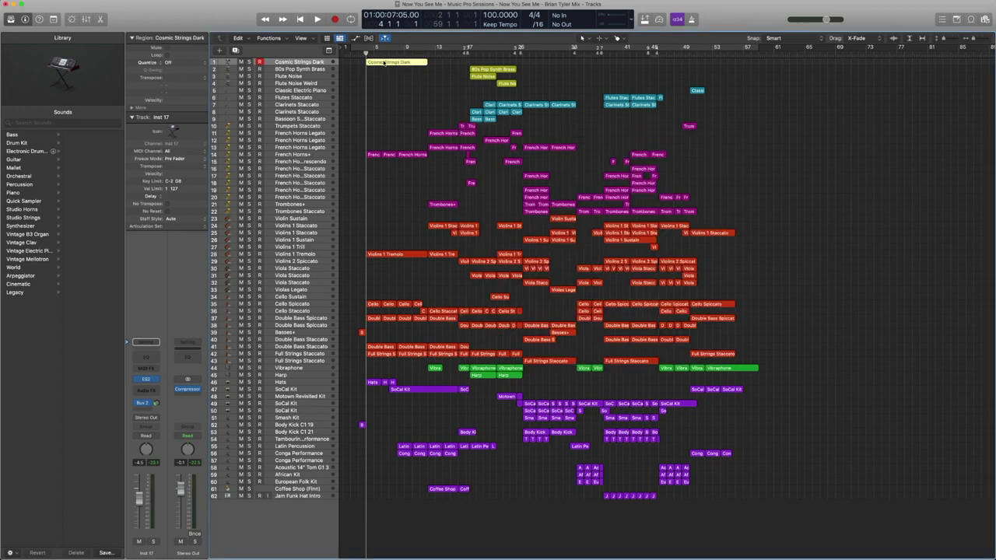
left_click(293, 70)
left_click_drag(531, 88, 470, 62)
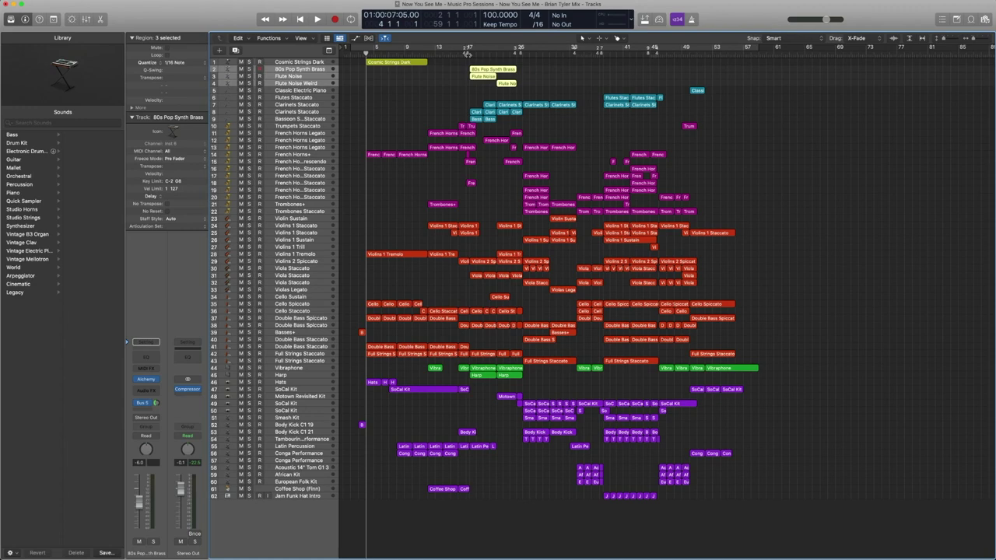
key("ctrl+s")
left_click(466, 55)
key("space")
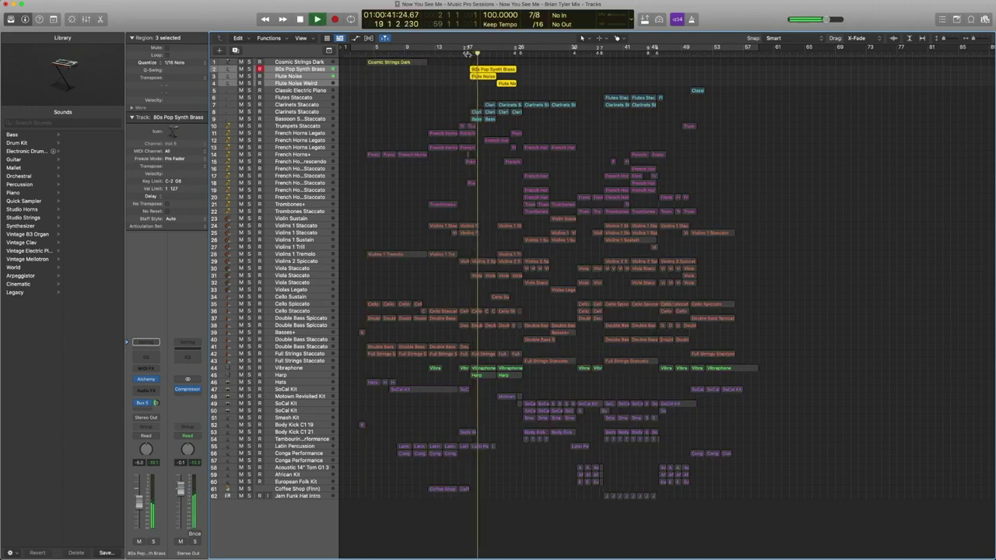
key("ctrl+s")
Step: Open the Alchemy synth of the 80s Pop Synth Brass track and move its window clear of the region
left_click(320, 72)
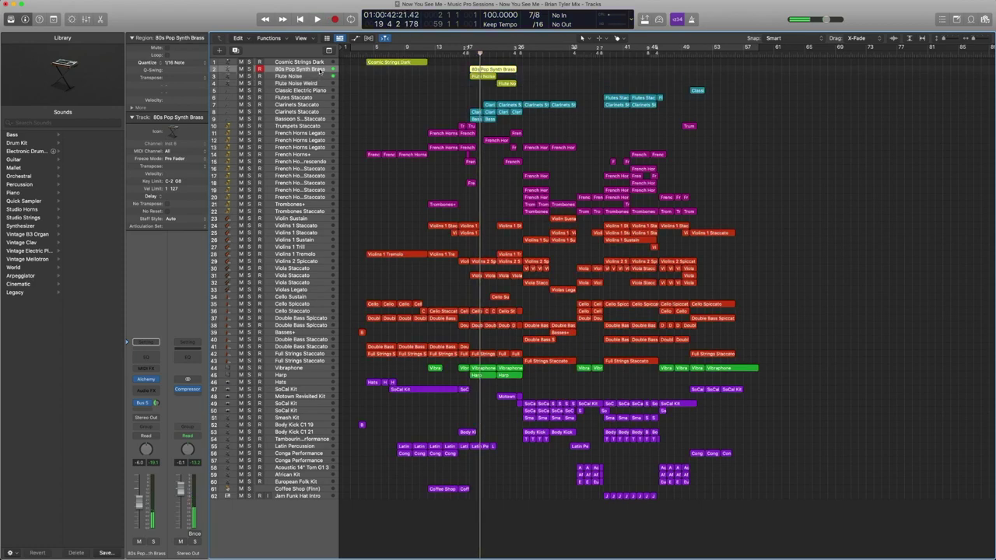
mouse_move(145, 379)
left_click(145, 379)
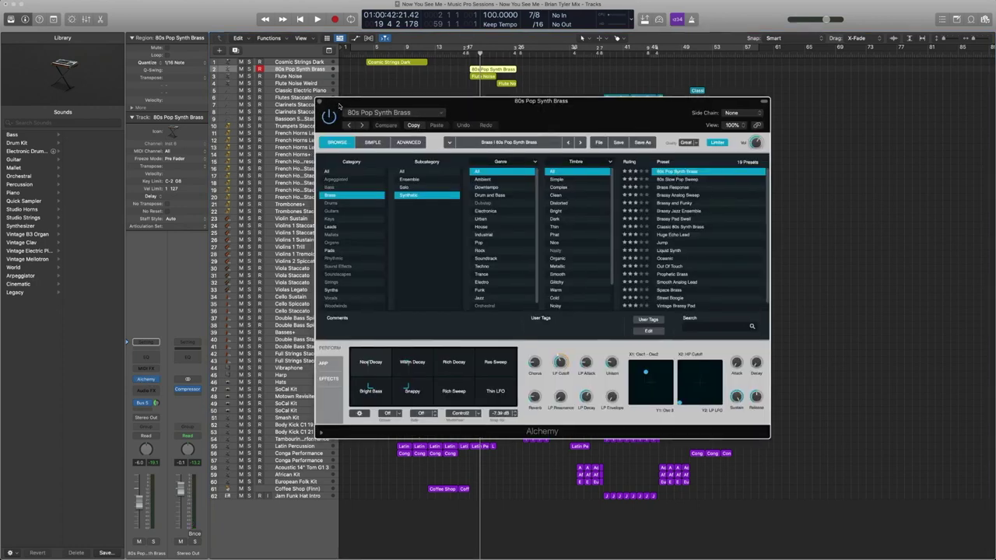
left_click_drag(334, 105, 492, 146)
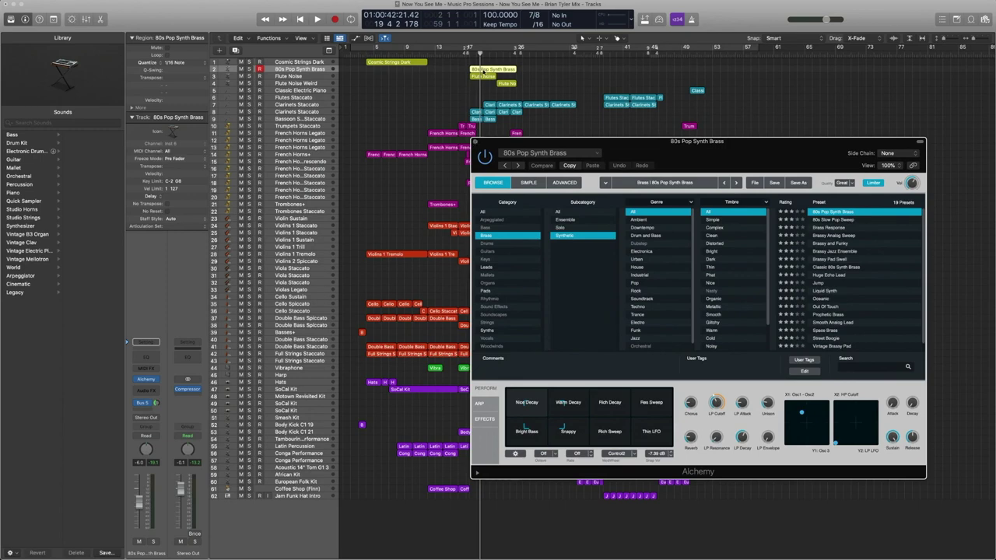
Step: Open the 80s Pop Synth Brass region in the Piano Roll, close Alchemy, and view the region's notes
double_click(482, 70)
left_click(476, 142)
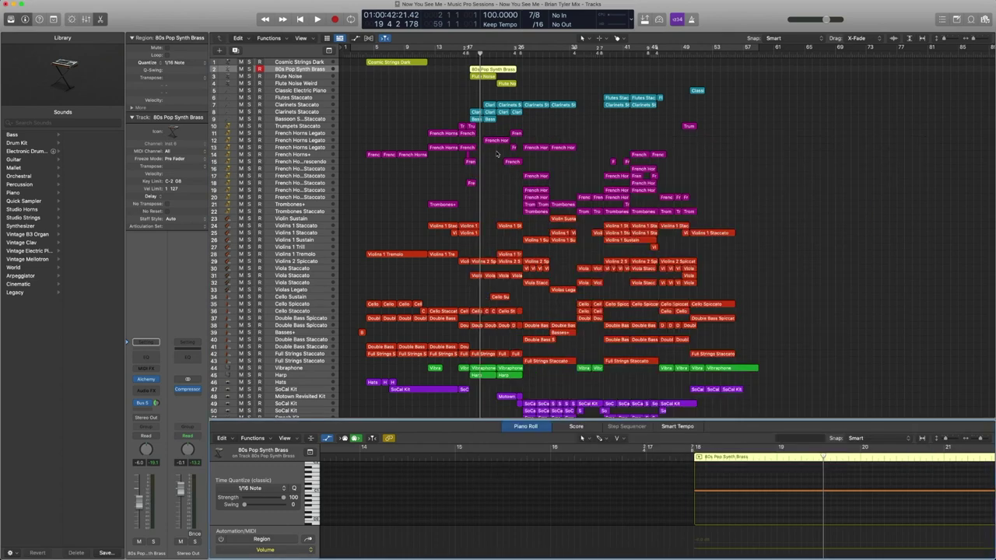
scroll(665, 467, "right", 5)
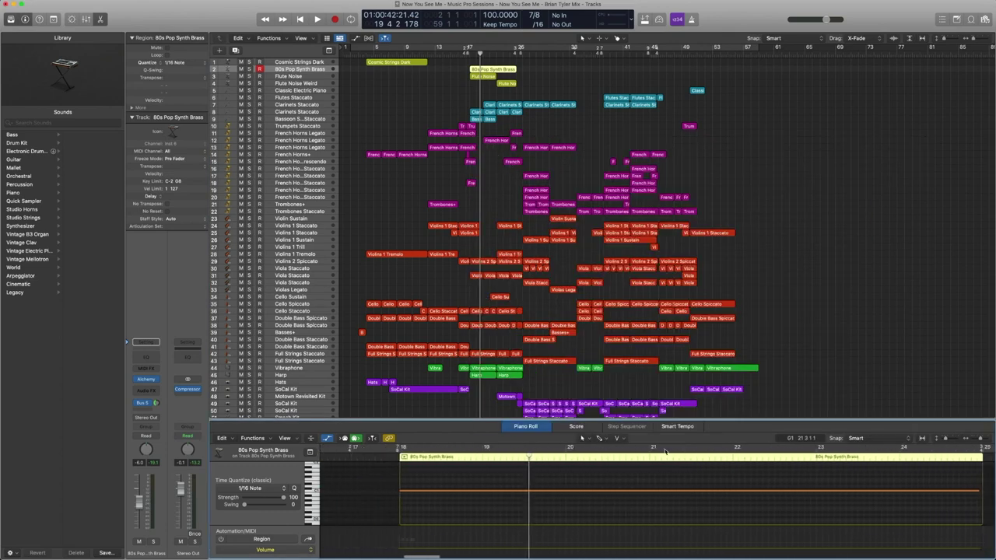
scroll(665, 467, "left", 1)
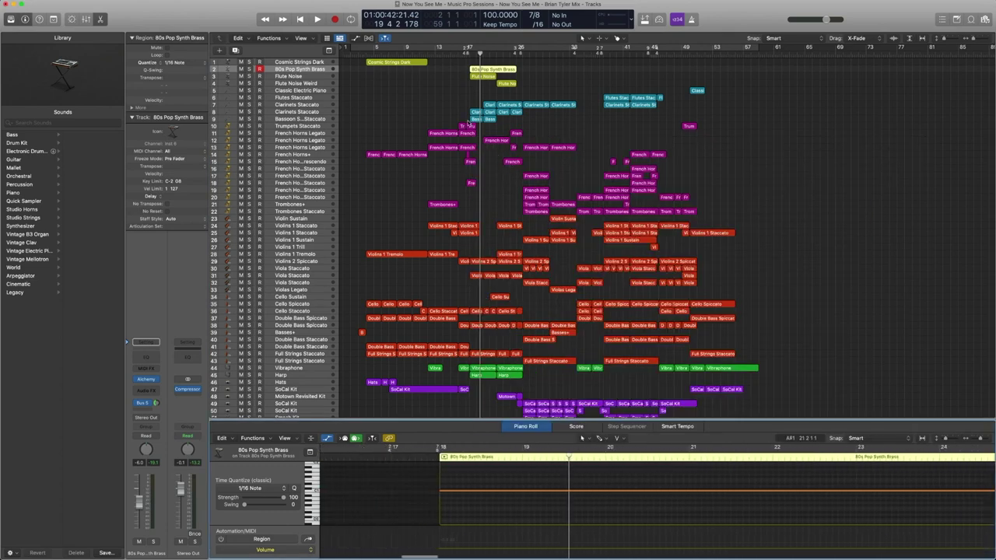
Step: Select the Flute Noise region, view its preset in the track's Alchemy synth, and close the synth
left_click(475, 76)
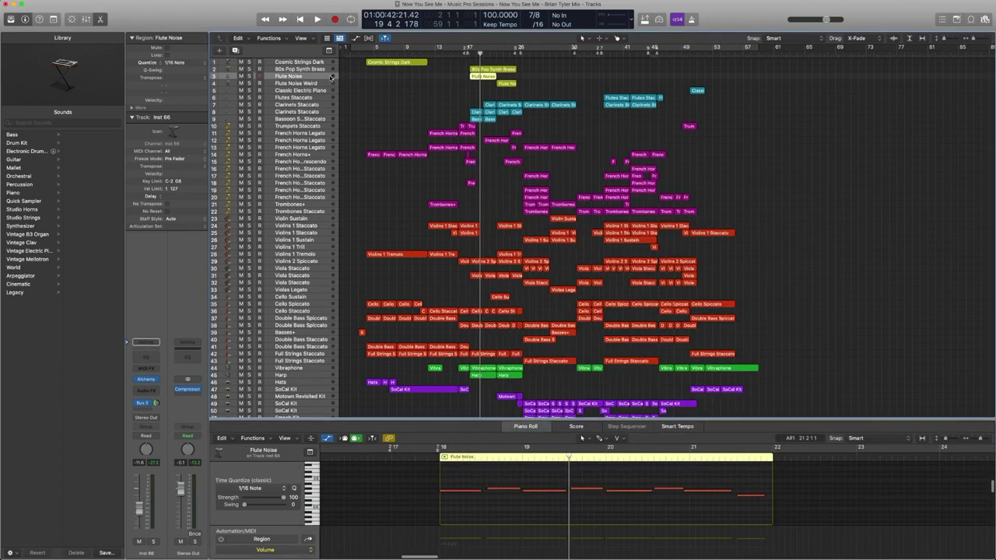
left_click(146, 380)
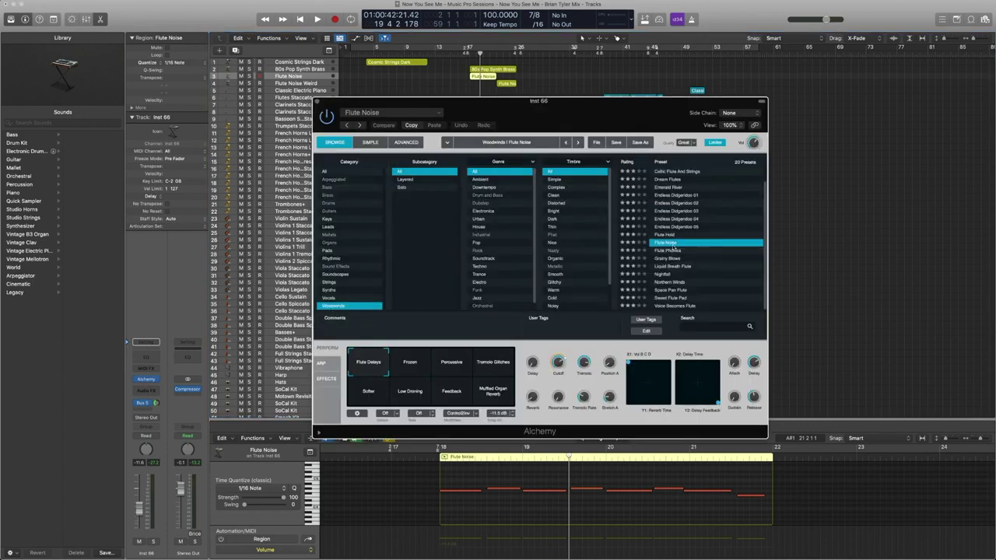
left_click(316, 102)
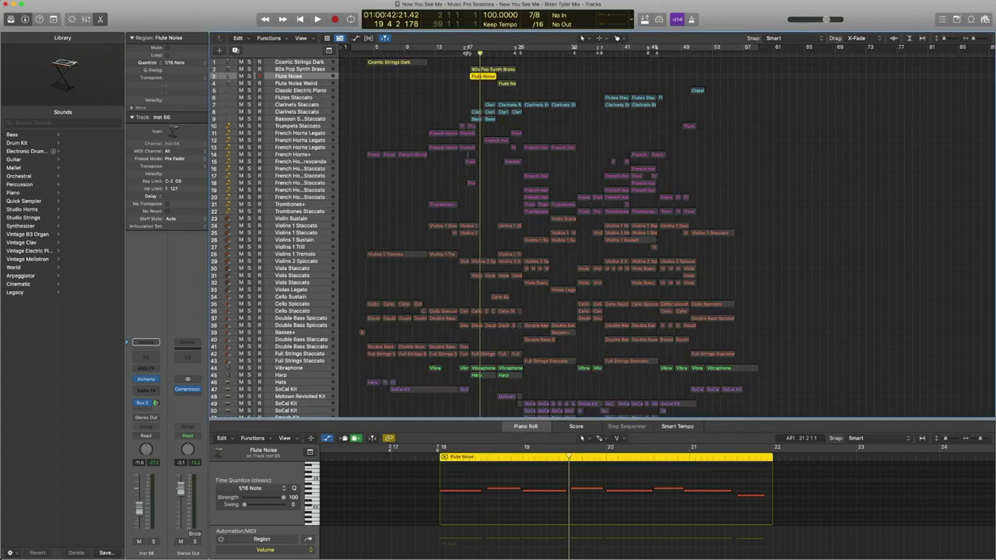
Step: Play the soloed Flute Noise region from about bar 17, add the Flute Noise Weird track to the selection, and stop playback
double_click(469, 53)
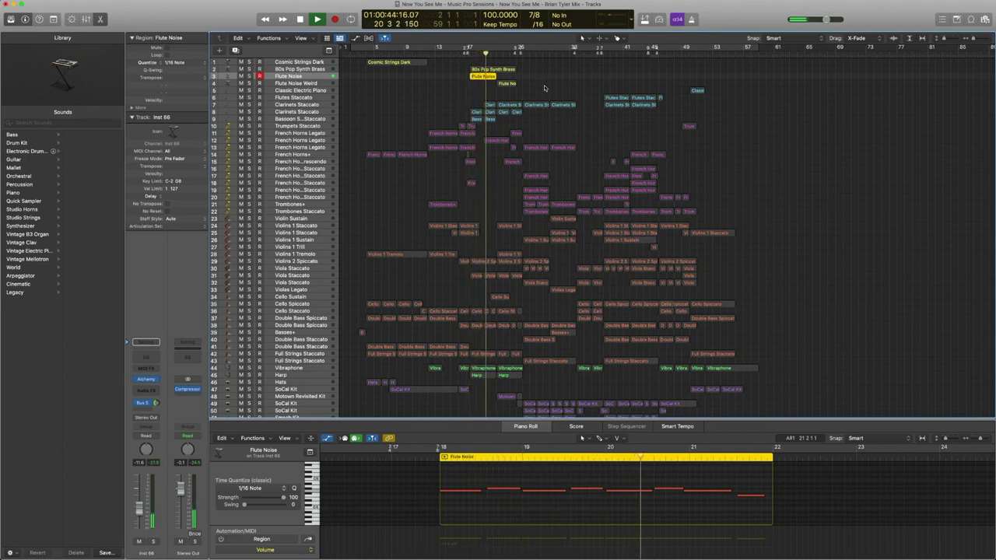
left_click(295, 83, "shift")
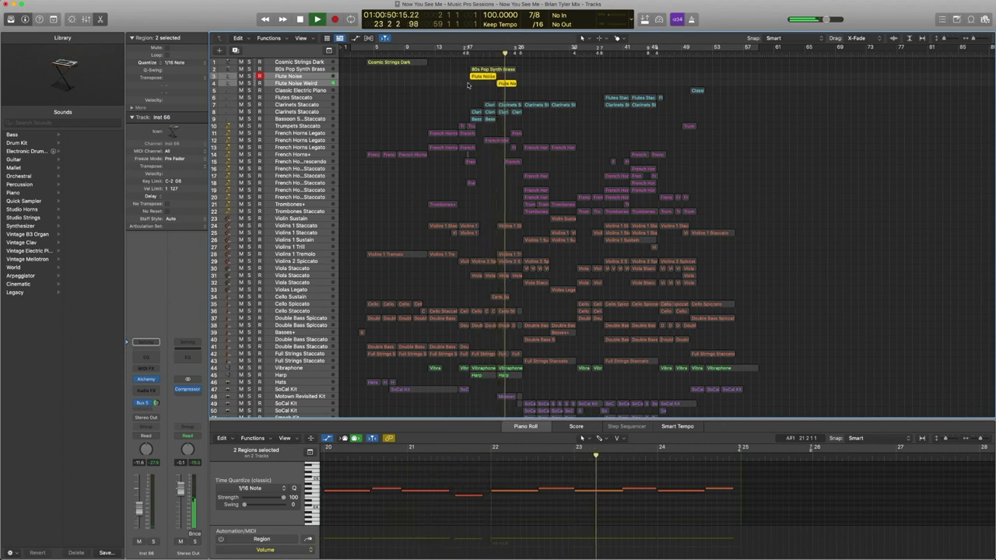
key("space")
Step: Select the Flute Noise Weird track, examine the preset and performance controls in its Alchemy synth, and close it
left_click(316, 82)
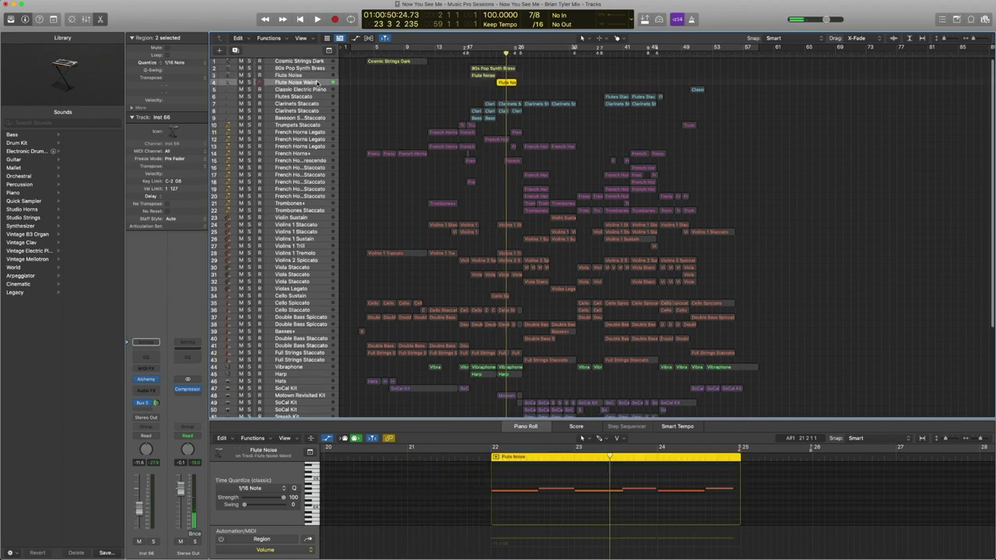
left_click(145, 379)
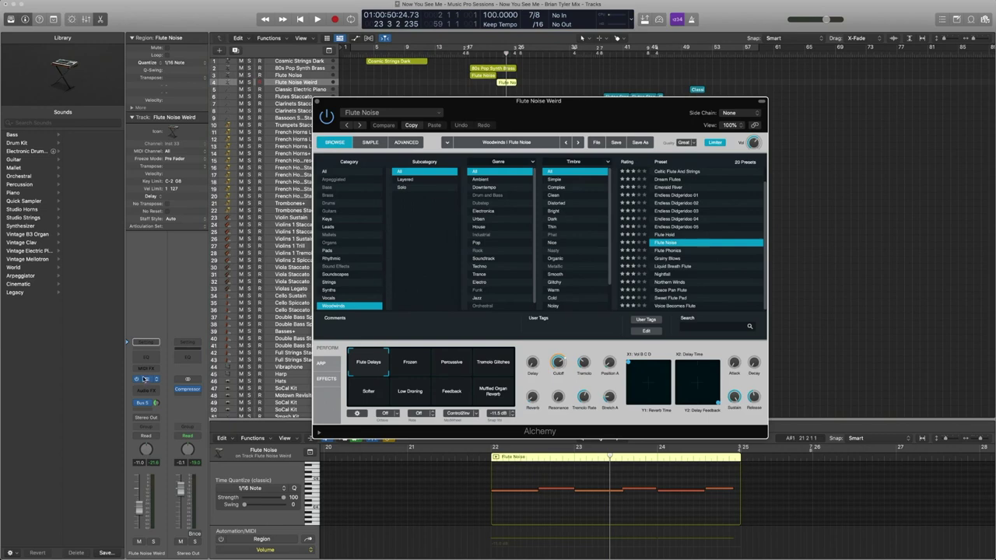
mouse_move(586, 401)
left_click(318, 101)
Step: Select the three synth regions together, and view the notes of the Flute Noise and Flute Noise Weird regions in turn
left_click_drag(538, 91, 472, 62)
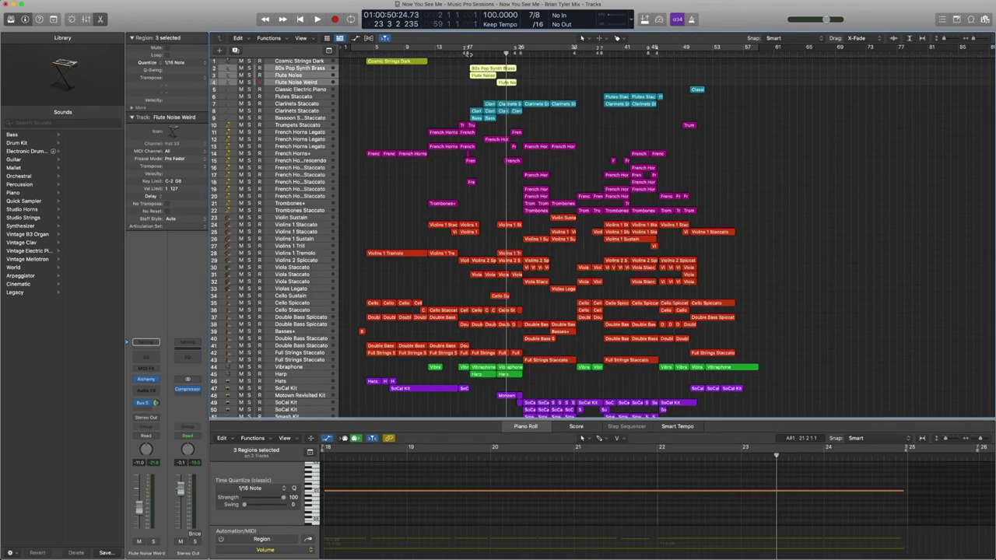
left_click(478, 77)
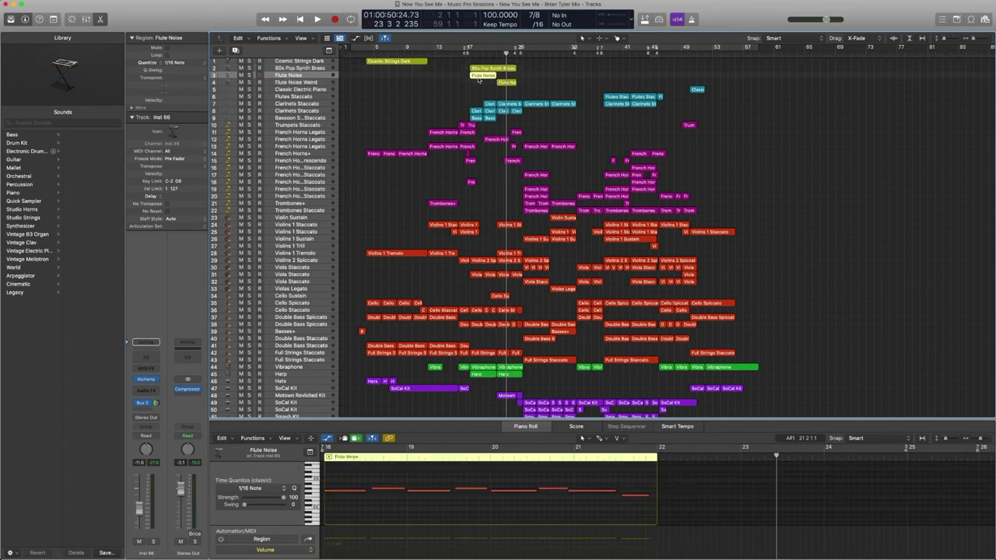
left_click(504, 83)
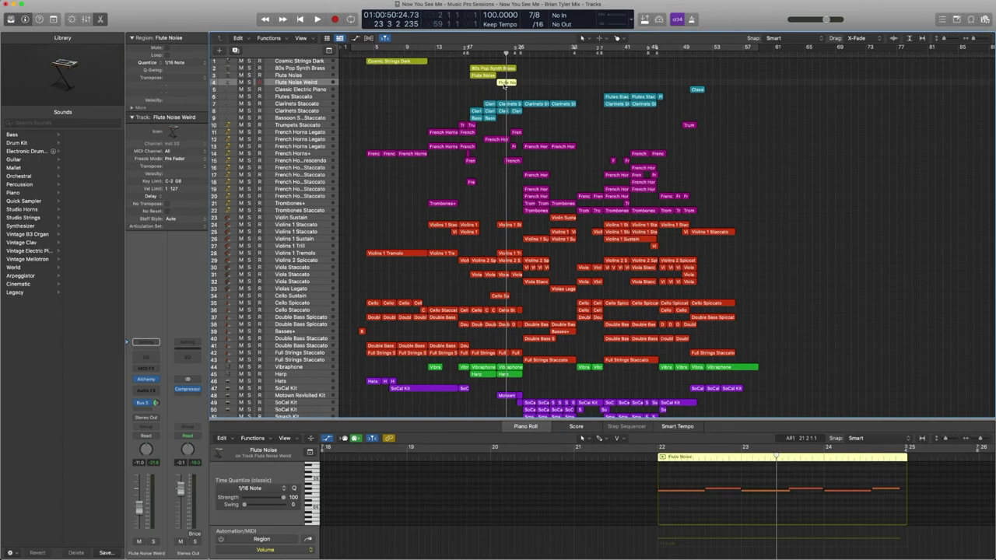
Step: Select the woodwind regions as a group, and view the Violins 1 Tremolo track and both Violins 1 Staccato tracks one by one
left_click_drag(377, 99, 666, 129)
scroll(387, 187, "down", 3)
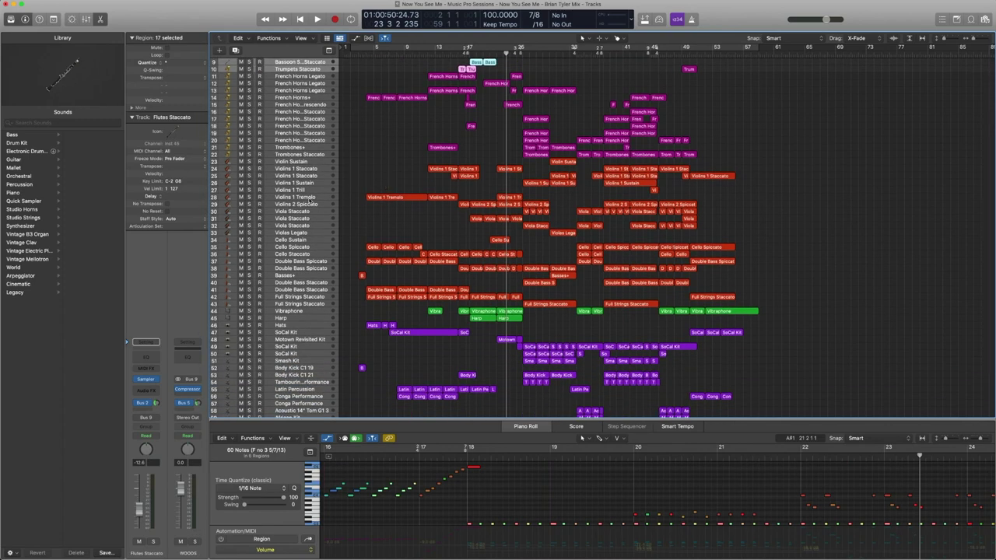
left_click(309, 198)
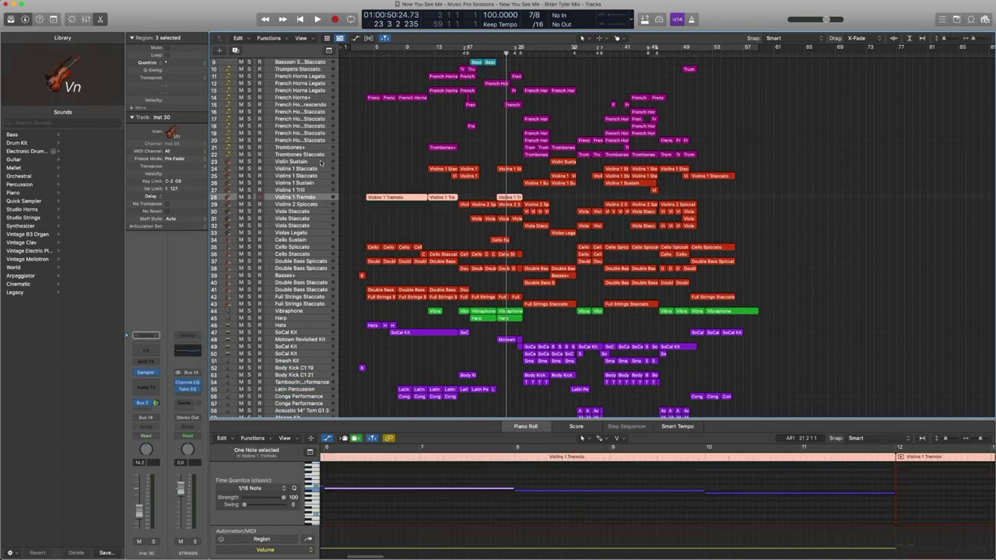
left_click(309, 170)
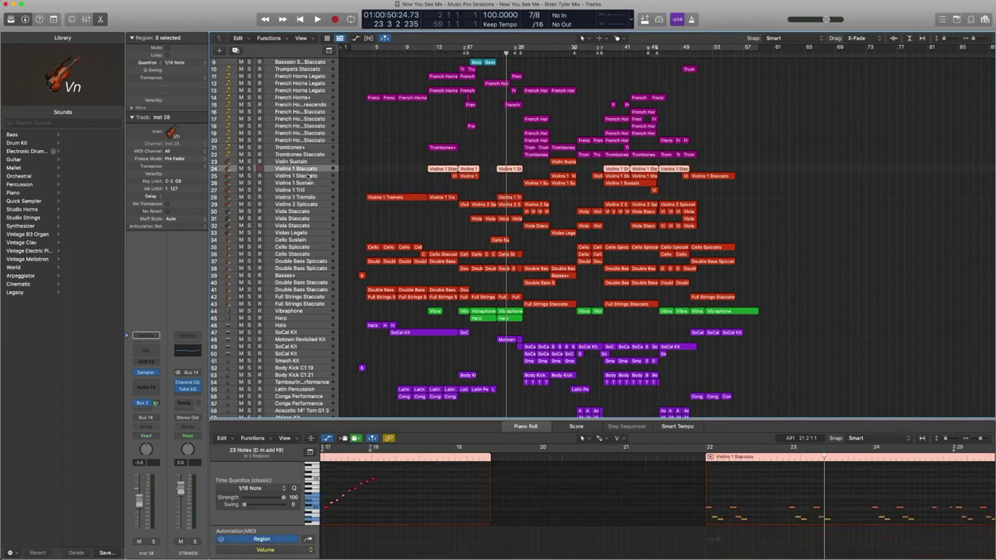
left_click(314, 176)
left_click(308, 177)
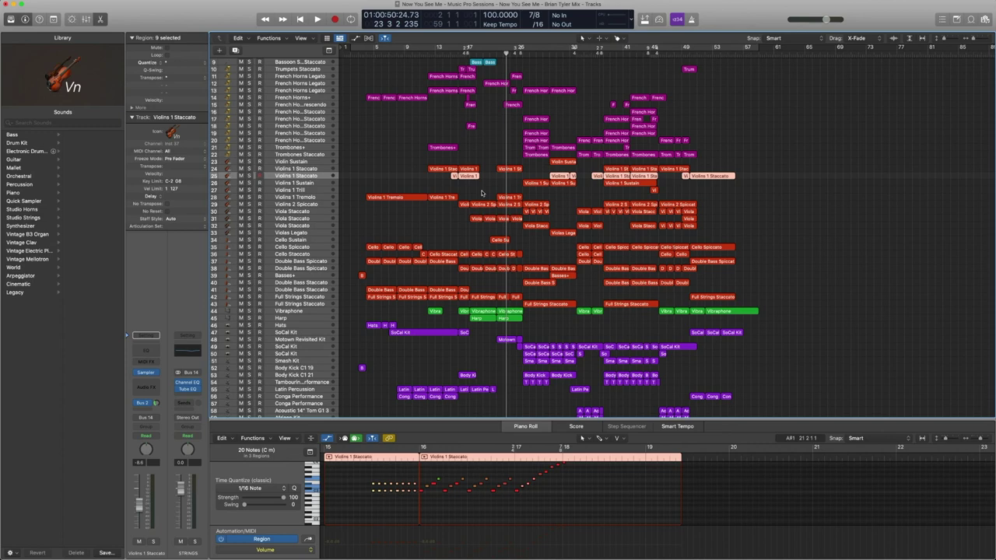
Step: Zoom in on the Violins 1 Staccato tracks, solo their four regions between bars 12 and 19, and play from just before bar 12
left_click_drag(482, 193, 415, 149)
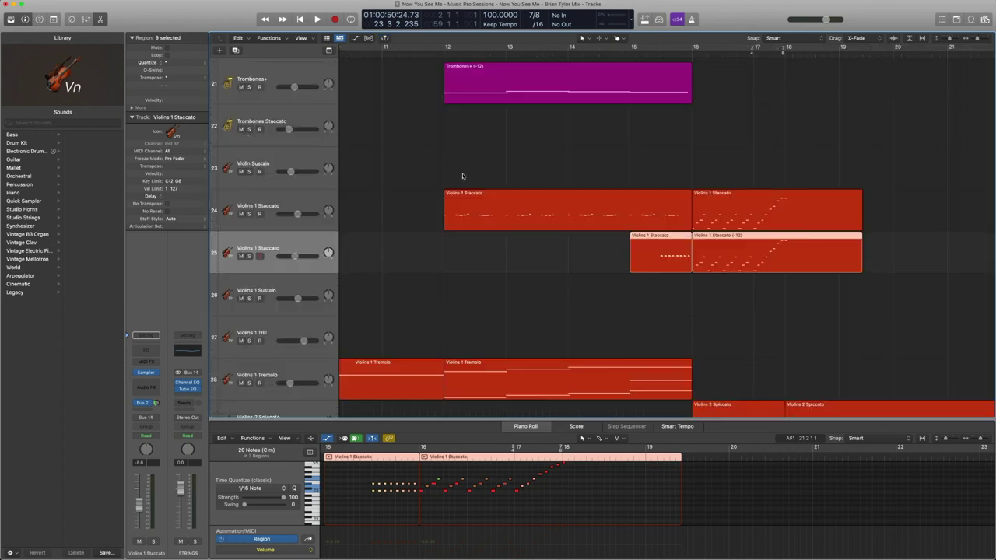
left_click_drag(518, 164, 840, 280)
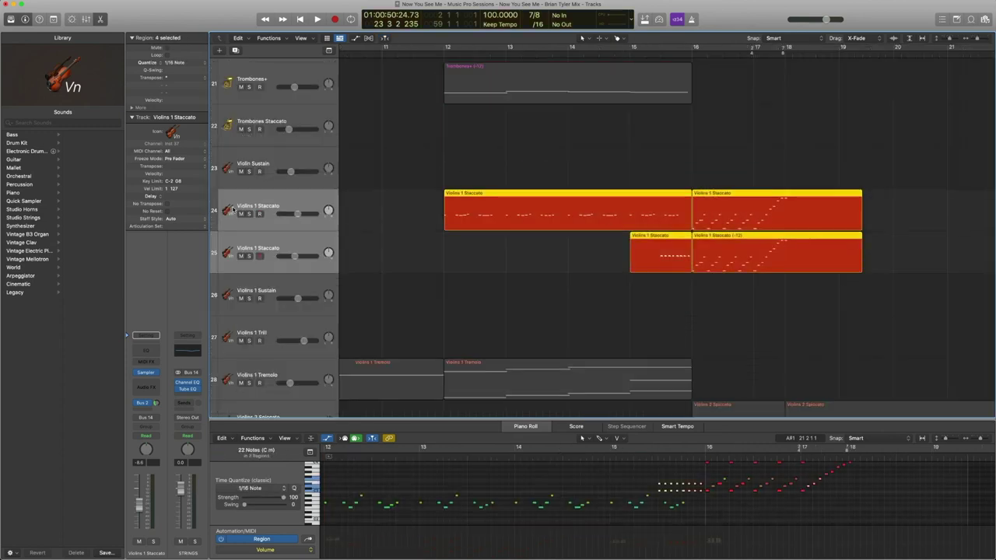
double_click(441, 53)
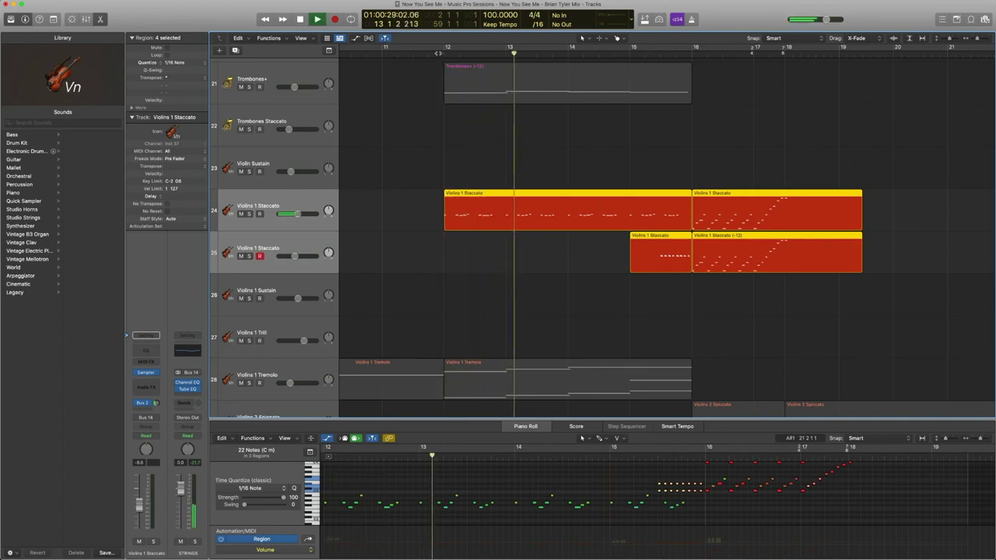
key("space")
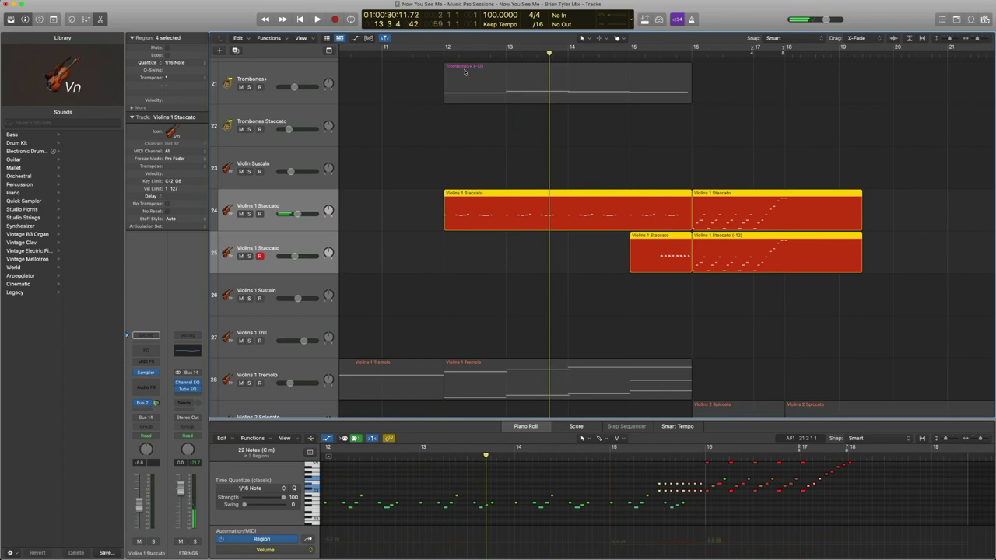
Step: Play the soloed Violins 1 Staccato regions again from just after bar 15 until bar 18
left_click(643, 54)
key("space")
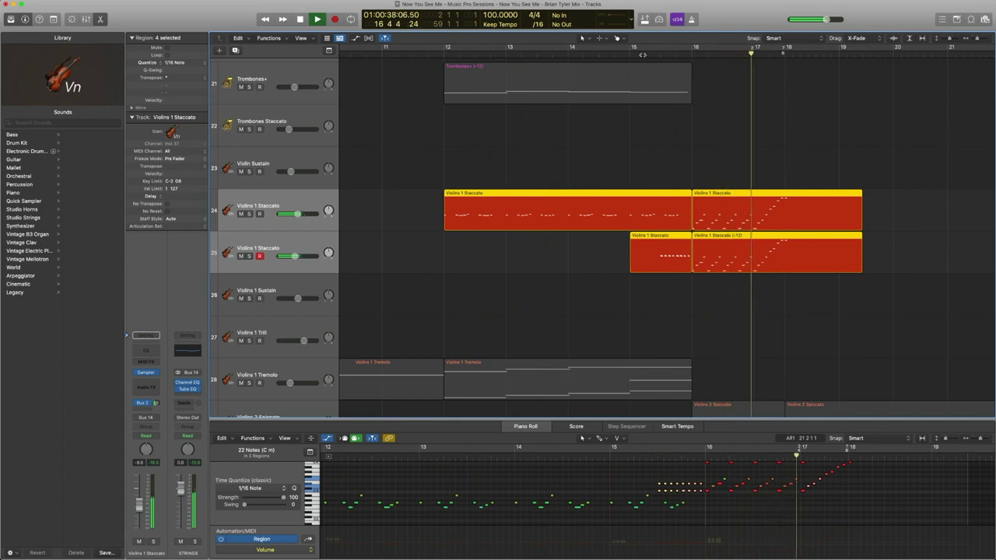
key("space")
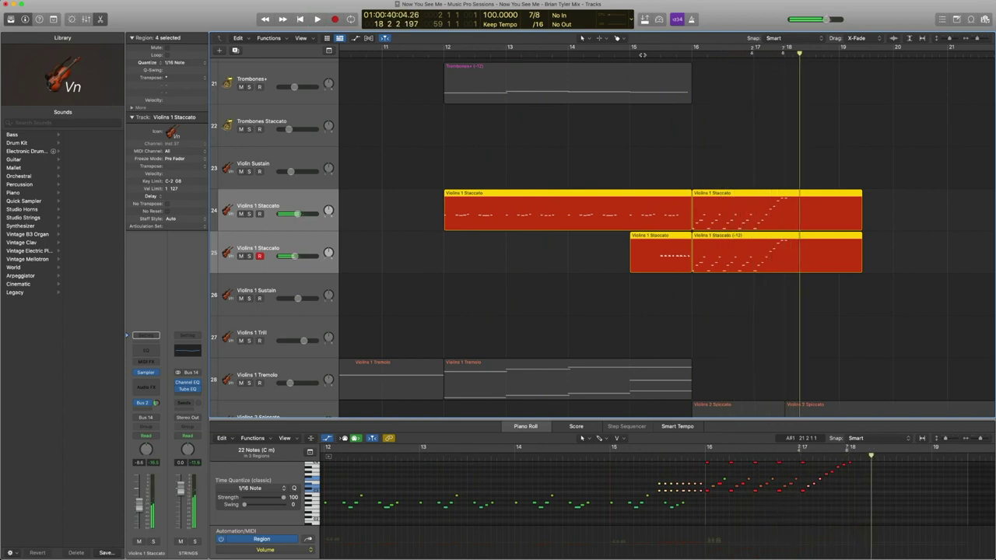
Step: Unsolo the Violins 1 Staccato regions, solo all regions of the second Violins 1 Staccato track, and show the whole arrangement
key("ctrl+s")
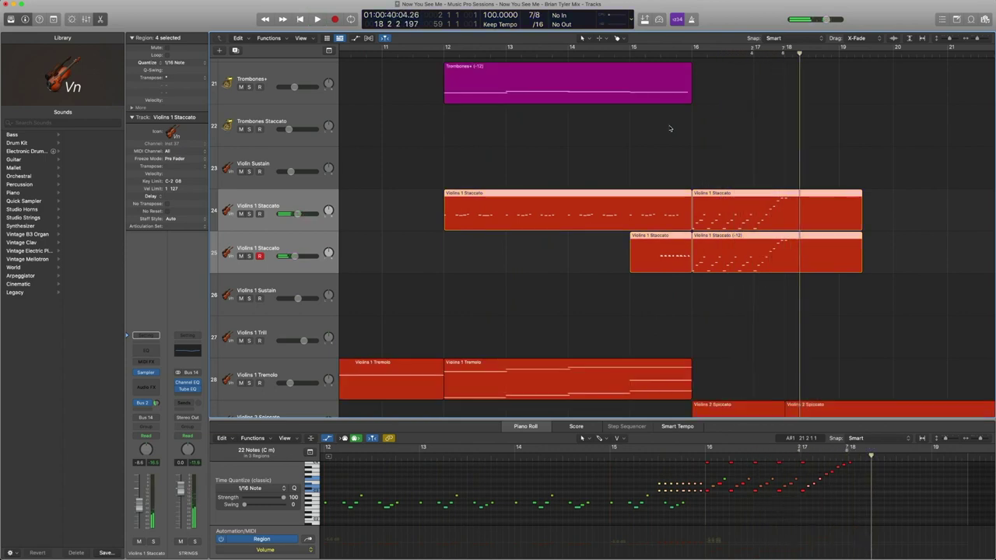
left_click(289, 235)
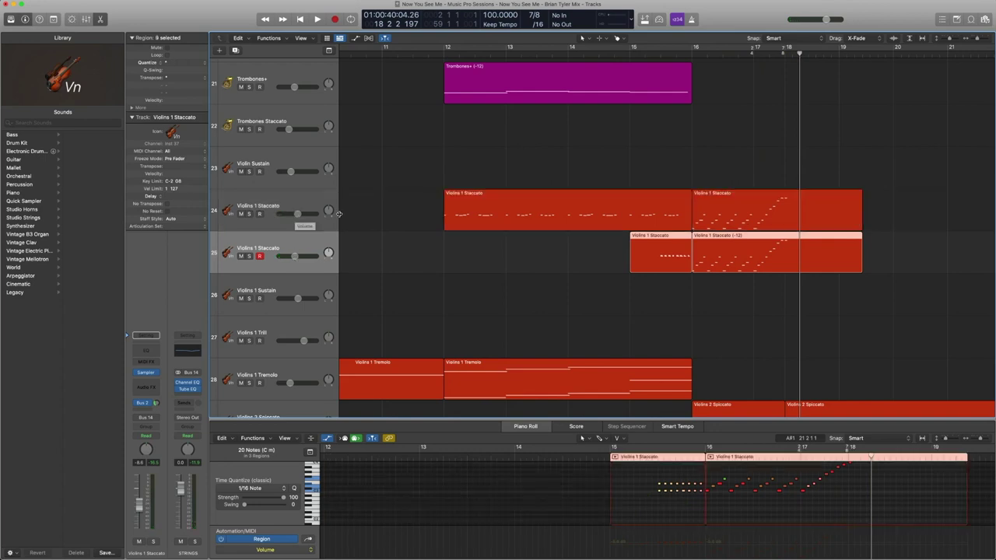
left_click(415, 215, "ctrl+alt")
key("ctrl+s")
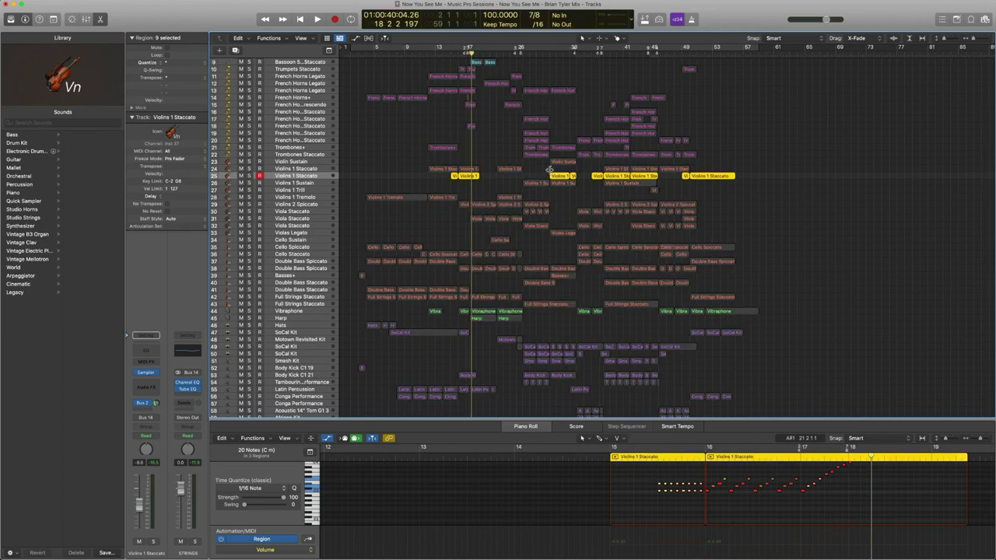
Step: Solo the two Violins 1 Staccato regions between bars 30 and 34 on the second staccato track and play them
key("ctrl+s")
left_click(560, 176)
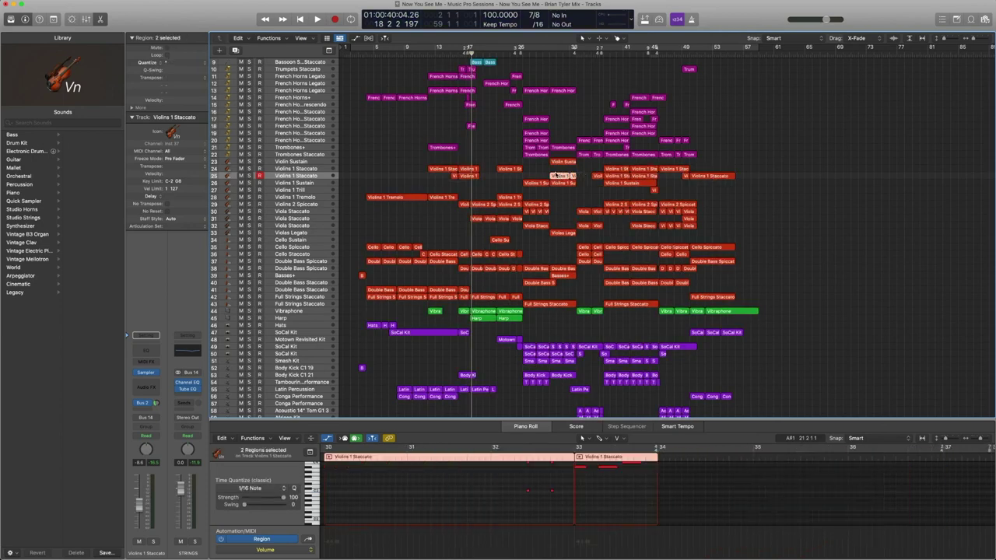
left_click(560, 174, "shift")
left_click(568, 173, "shift")
key("ctrl+s")
key("shift+Return")
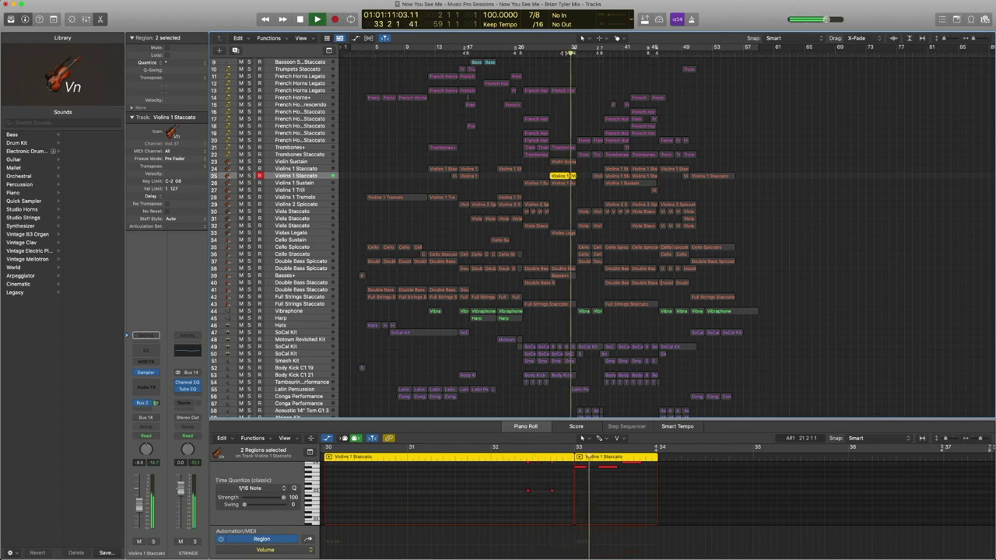
key("space")
Step: Solo the Violins 1 Staccato region starting at bar 22 on the first staccato track and play its opening bar
left_click(506, 169)
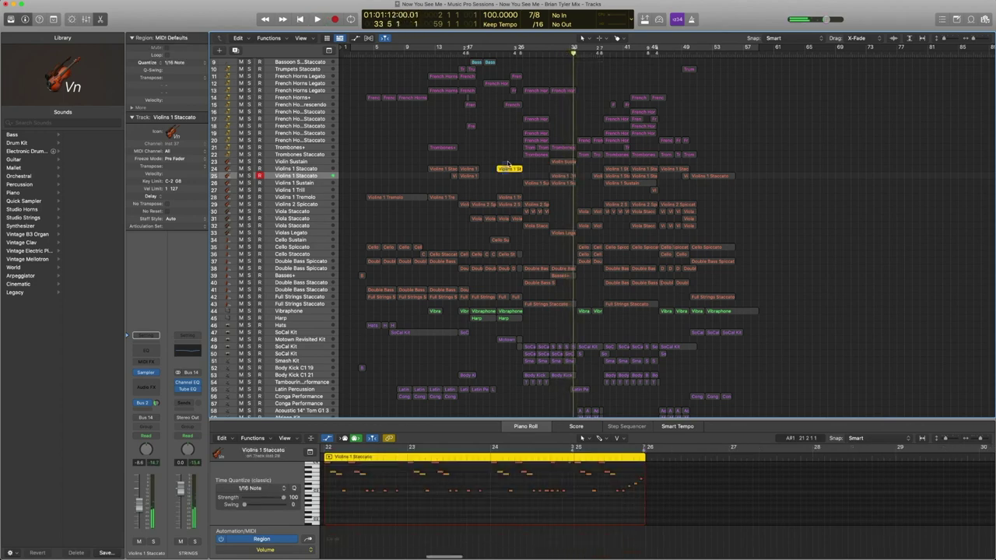
double_click(500, 55)
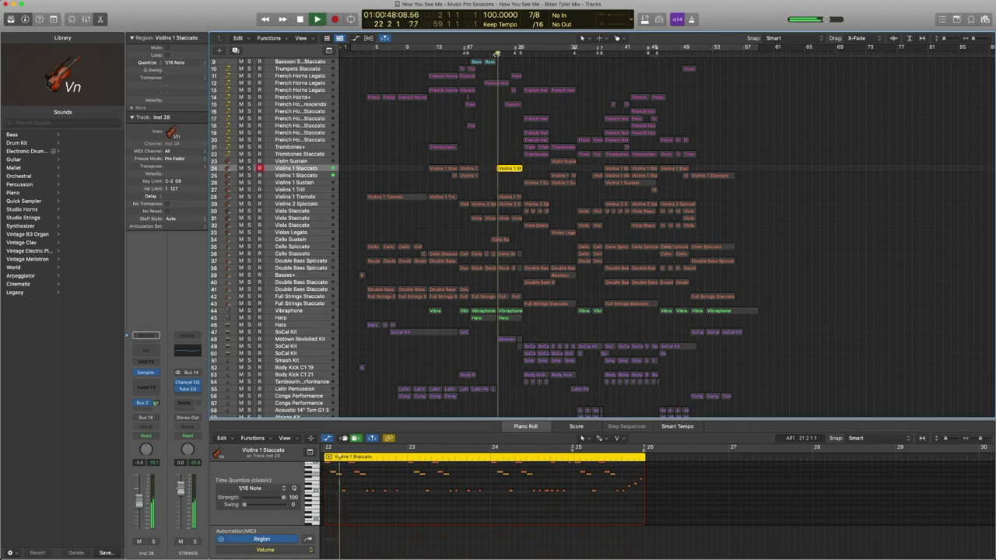
key("space")
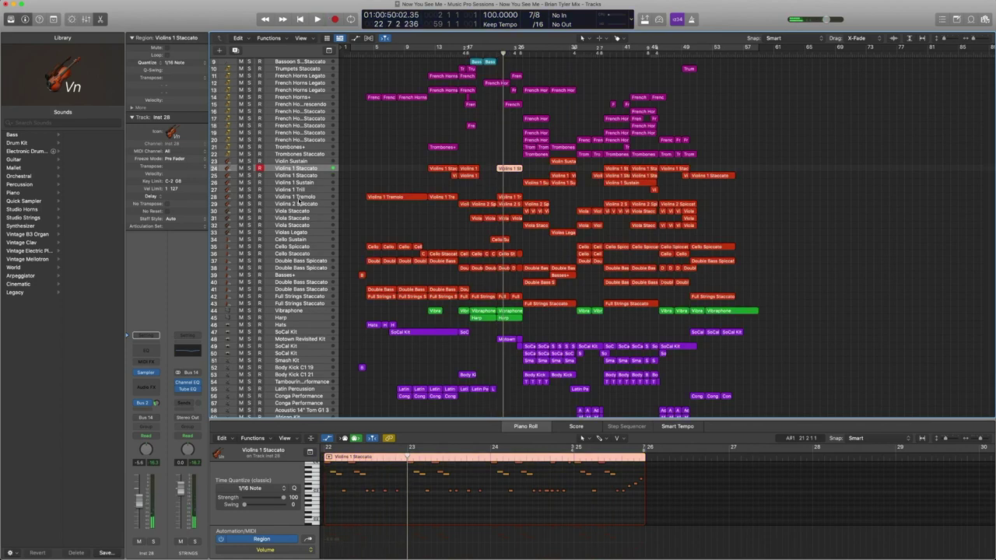
Step: Select the Violins 1 Sustain track and view its Bus 2 send options without changing the destination
key("Down")
key("Down")
left_click(145, 404)
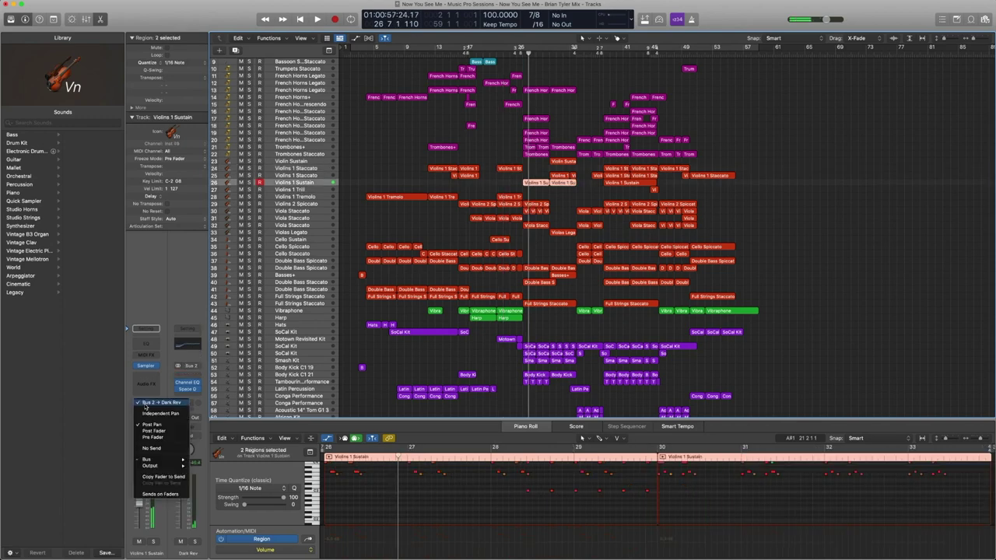
left_click(166, 377)
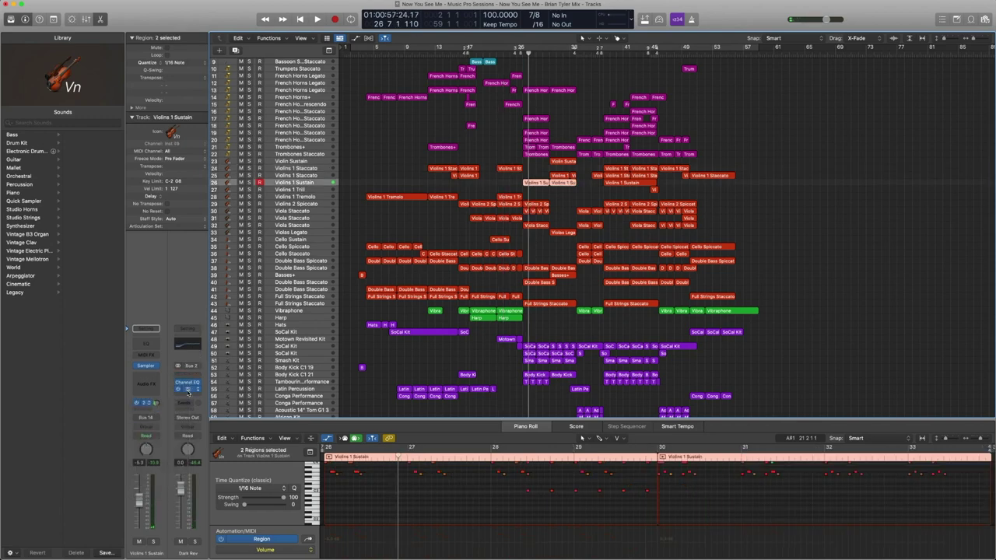
Step: Open the Dark Rev bus's Space Designer reverb, browse the Large Spaces hall presets without choosing one, and close it
left_click(185, 389)
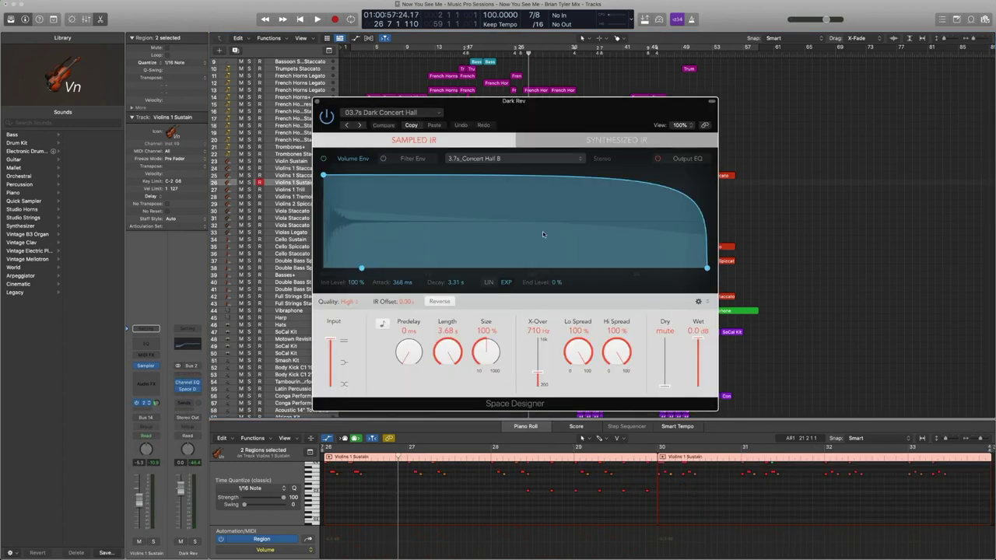
left_click(431, 112)
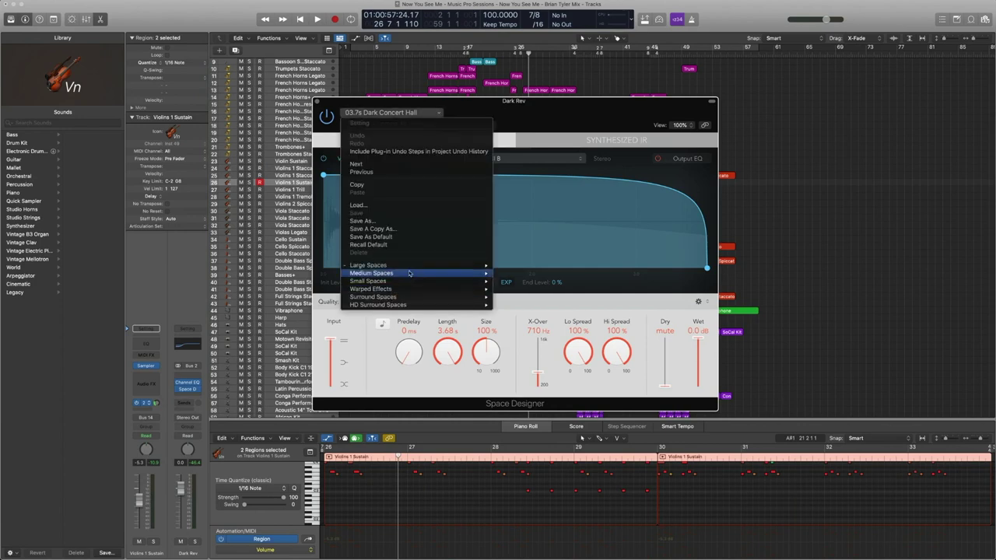
mouse_move(464, 270)
mouse_move(509, 273)
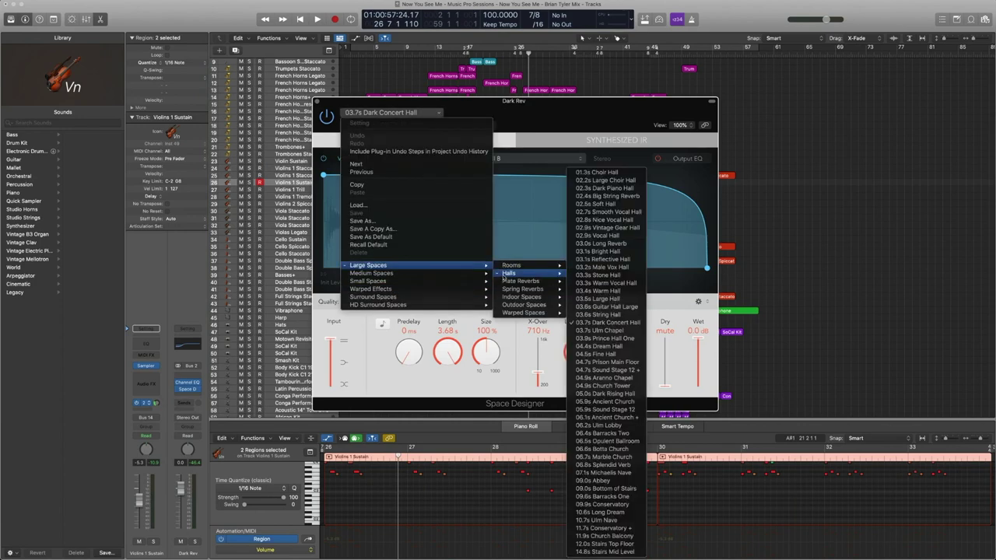
left_click(668, 312)
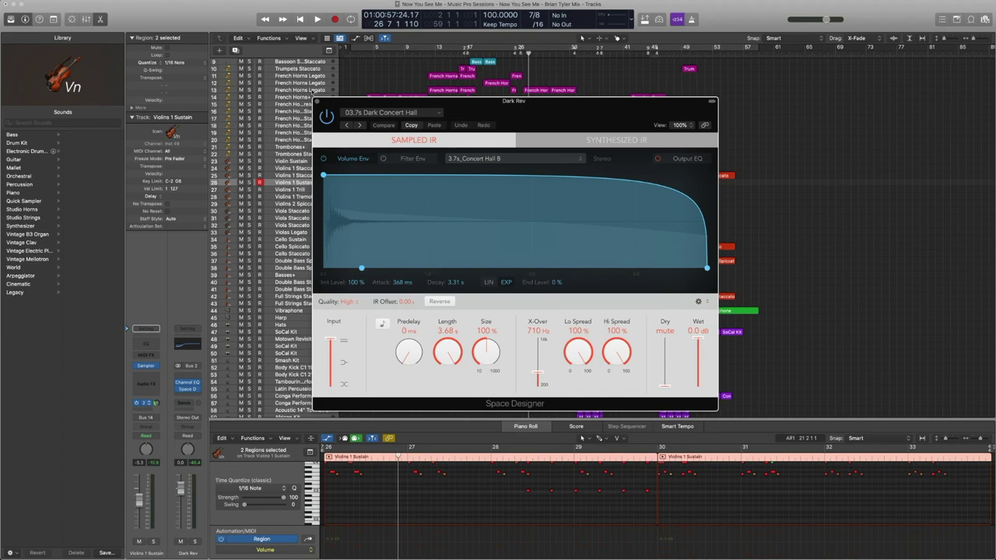
left_click_drag(319, 103, 477, 106)
left_click(476, 104)
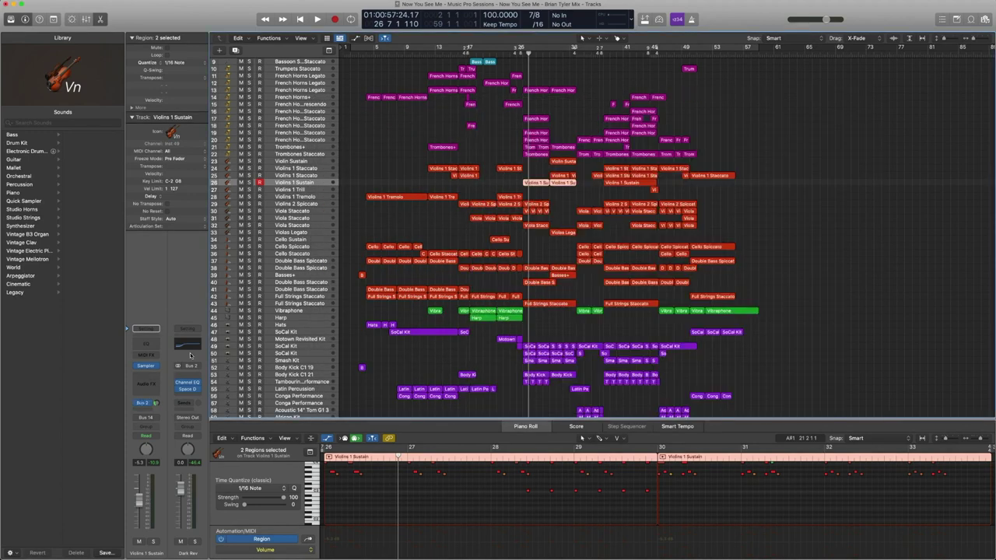
Step: Open the Dark Rev bus's Channel EQ to examine its low-frequency curve, and close it
left_click(187, 347)
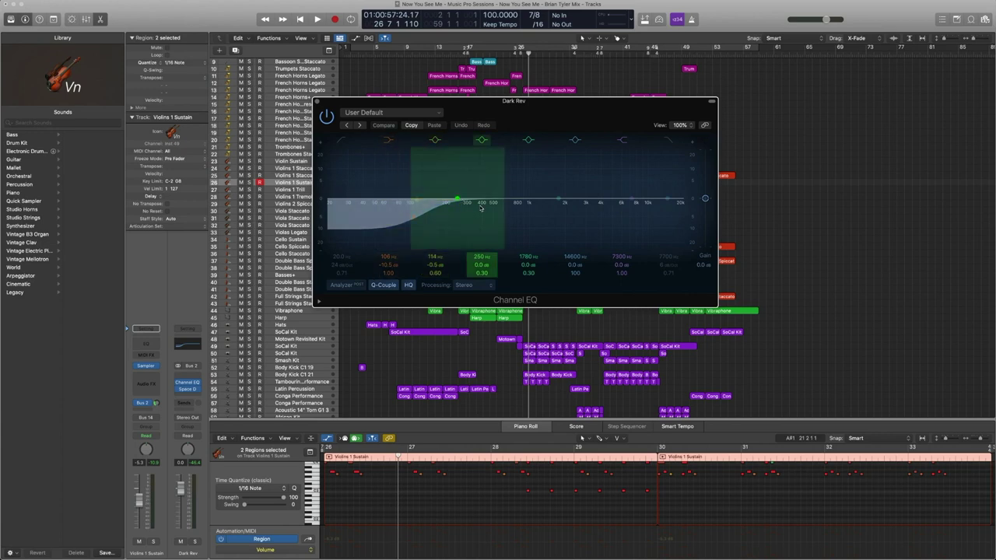
left_click(318, 102)
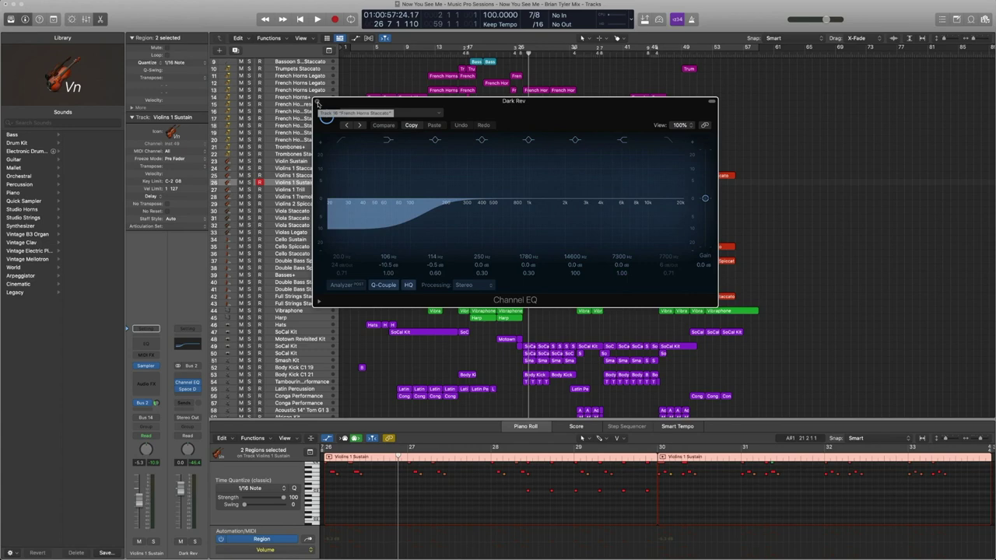
left_click(317, 102)
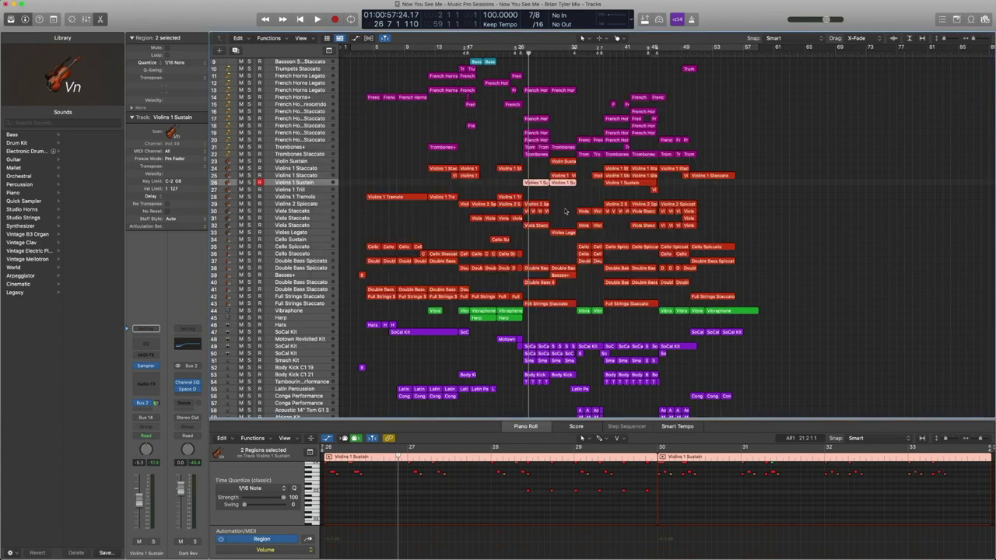
Step: Play the first Violins 1 Tremolo region from bar 4 with all tracks sounding, and play it again soloed
left_click_drag(566, 223, 381, 182)
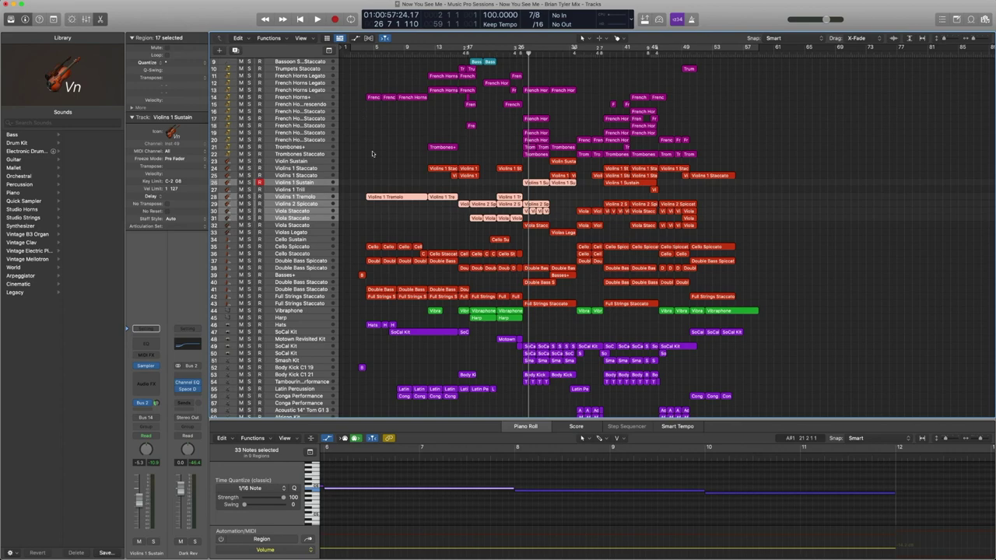
left_click(368, 196)
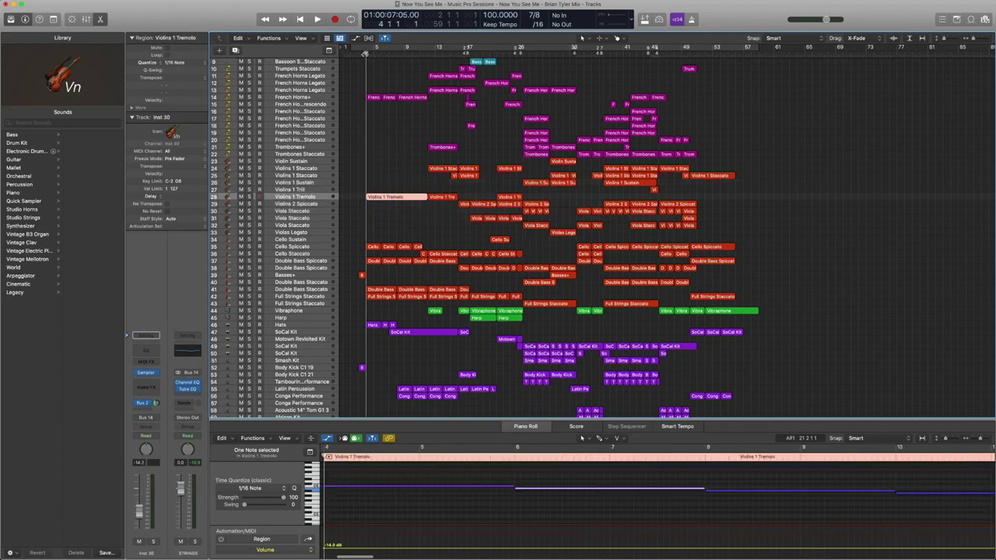
key("shift+Return")
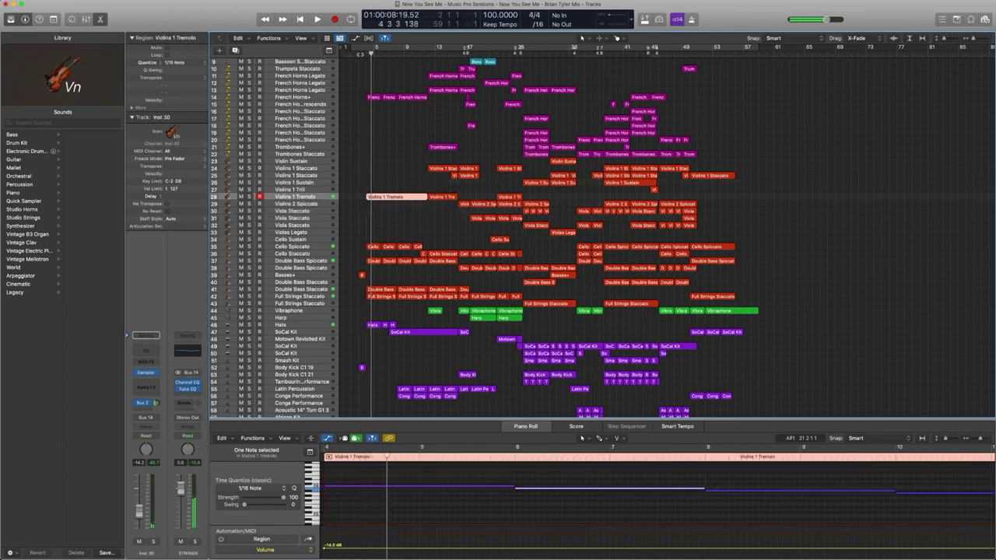
key("space")
key("ctrl+s")
key("space")
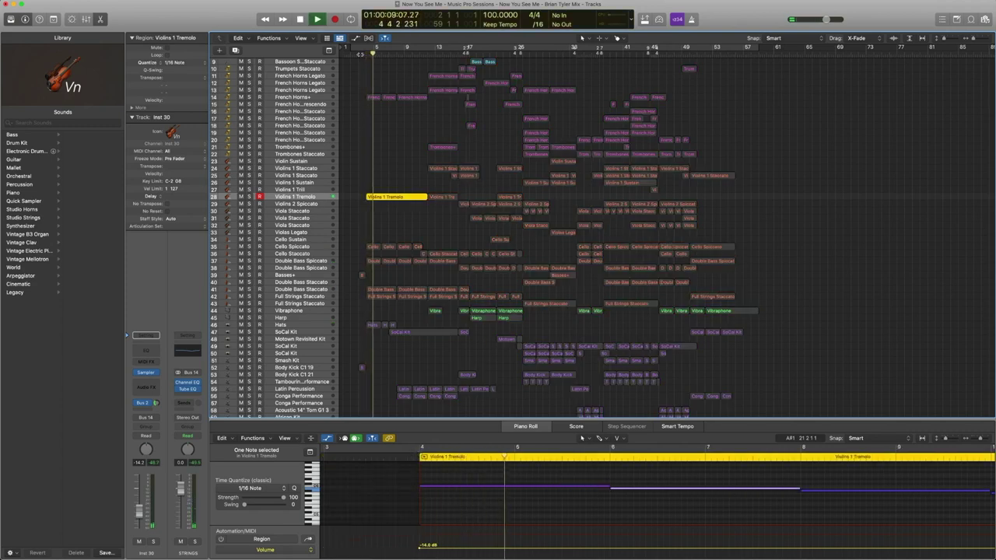
key("space")
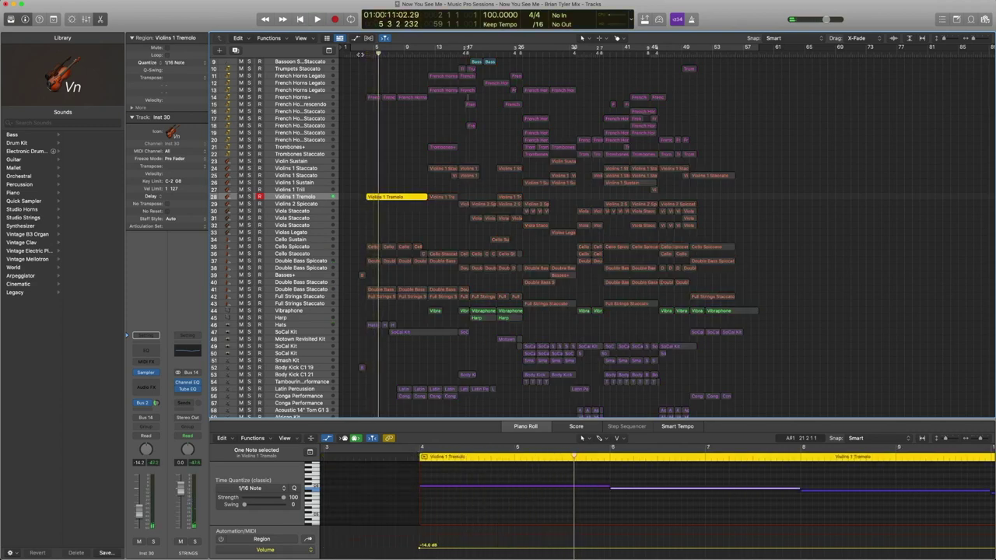
Step: Select only the first four Cello Spiccato regions, solo them, and play from bar 4 into bar 5
key("ctrl+s")
left_click(307, 245)
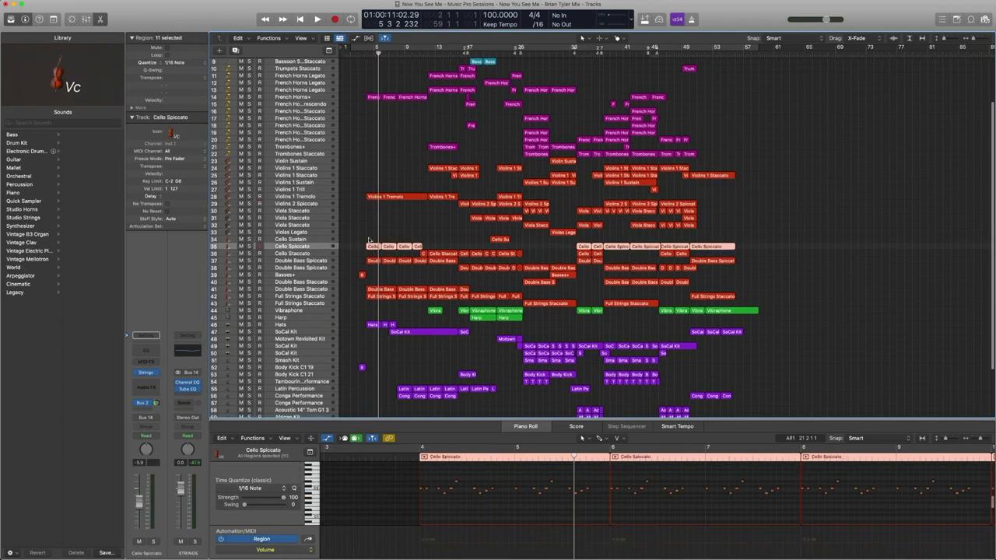
left_click_drag(364, 238, 418, 245)
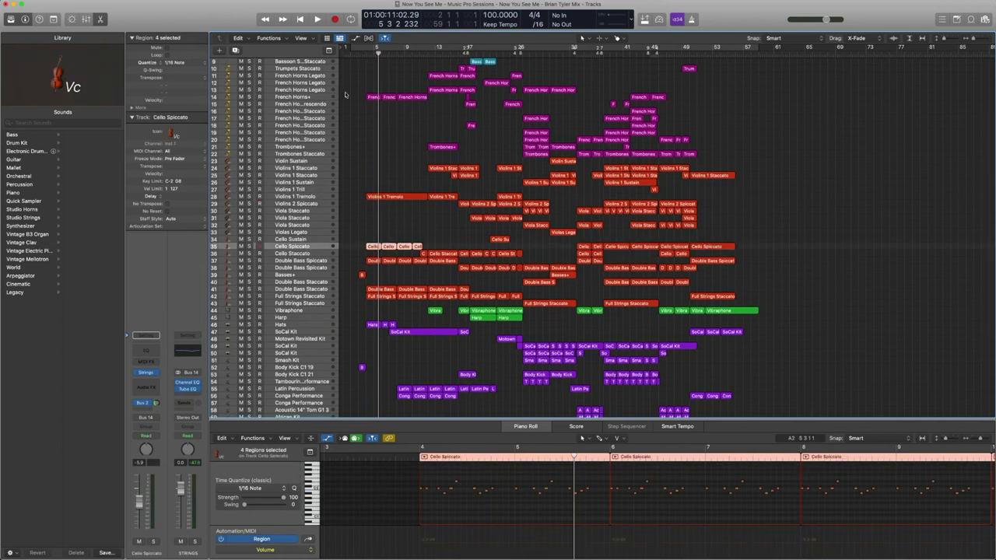
key("ctrl+s")
key("shift+space")
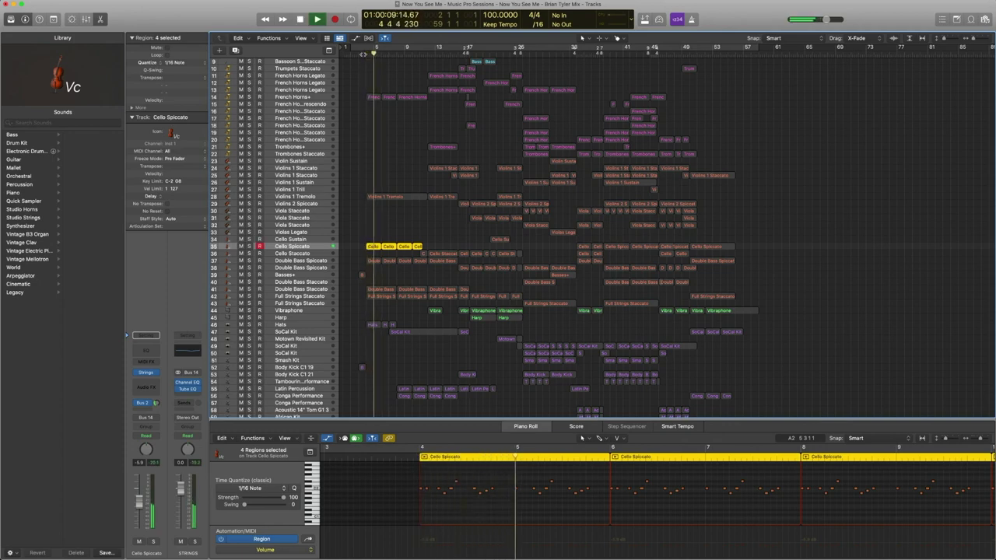
key("space")
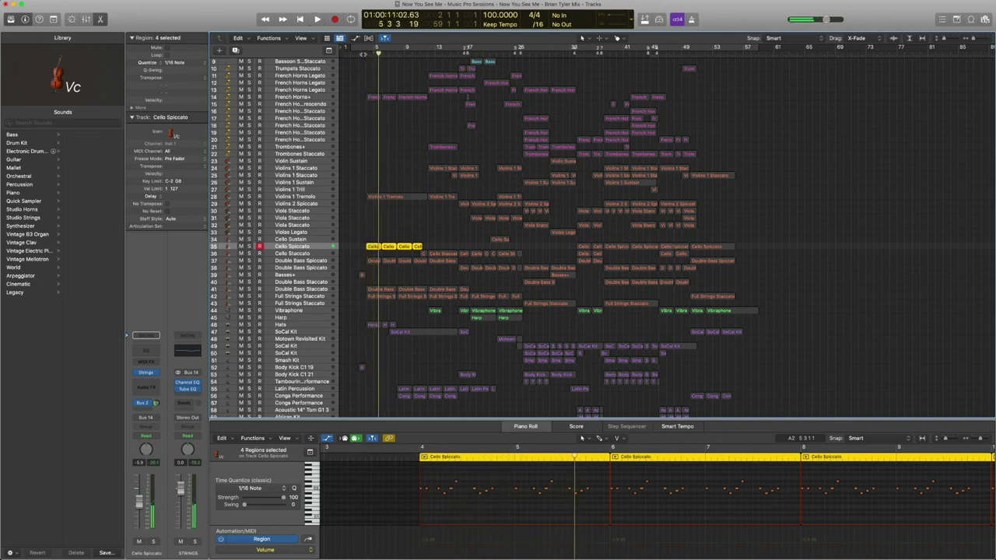
Step: Solo the first four Double Bass Spiccato regions together with the first four Cello Spiccato regions, and play them from bar 4
left_click(311, 263)
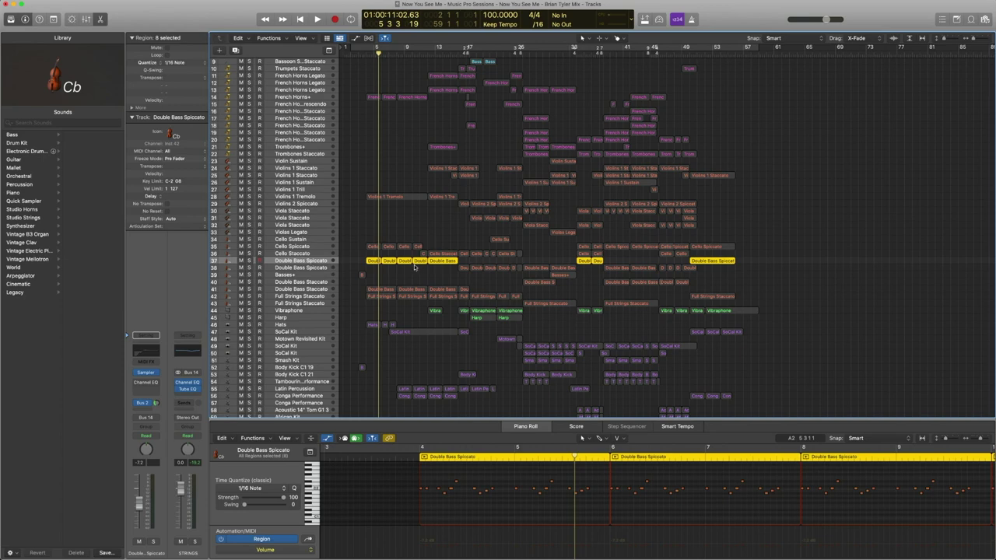
left_click_drag(415, 267, 372, 243)
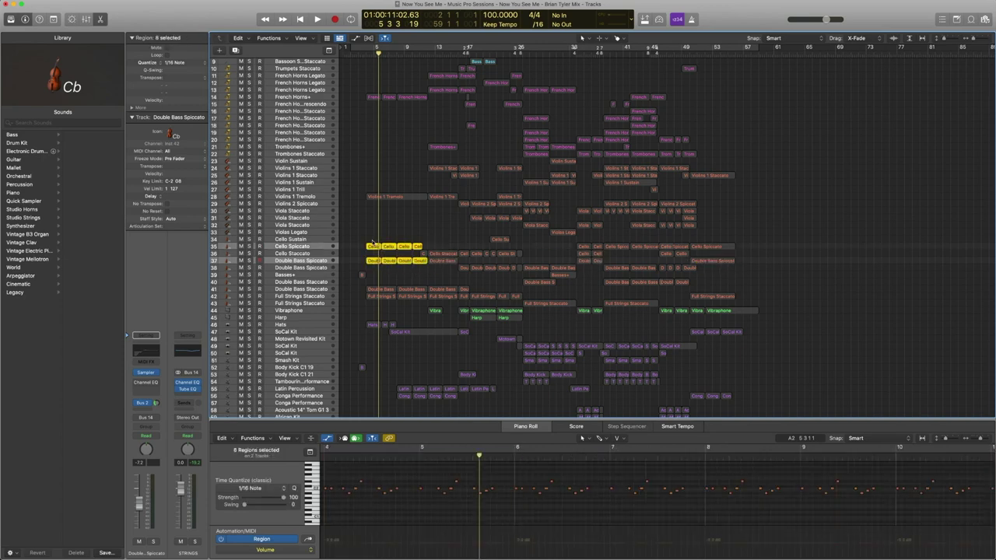
key("comma")
key("comma")
key("space")
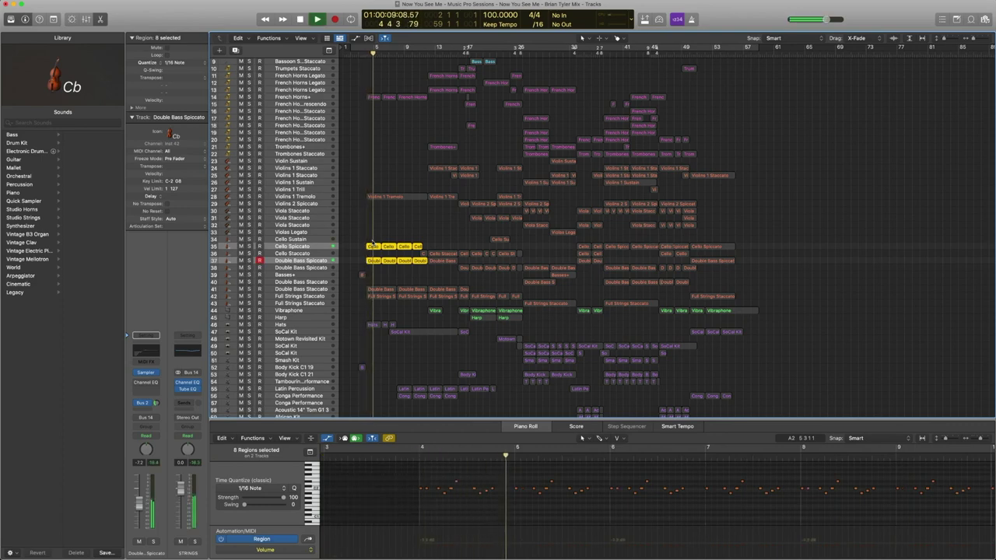
key("space")
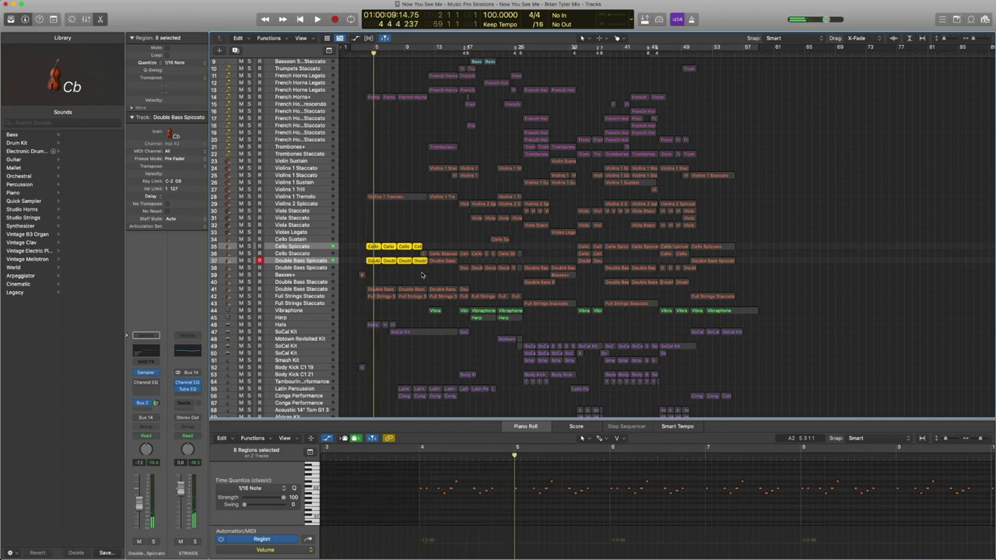
Step: Solo the first two Double Bass Staccato regions, play them from bar 4, and play again from bar 8
left_click_drag(423, 276, 362, 258)
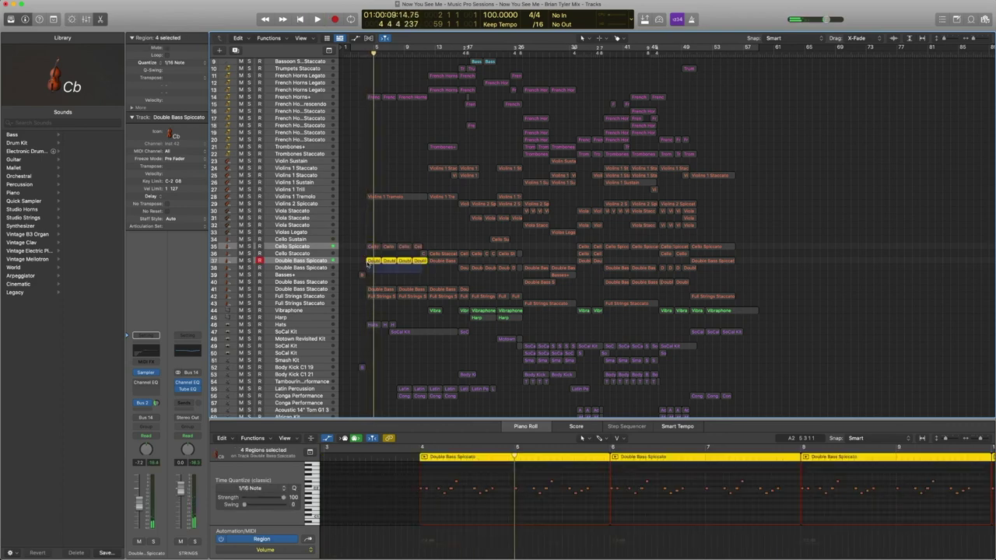
left_click(321, 290)
left_click_drag(355, 292, 405, 290)
key("space")
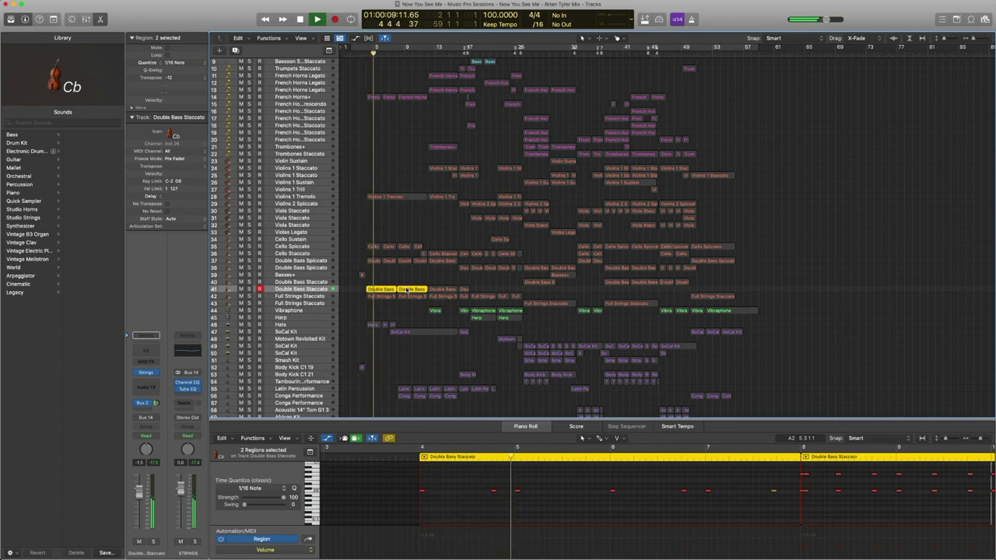
key("space")
key(".")
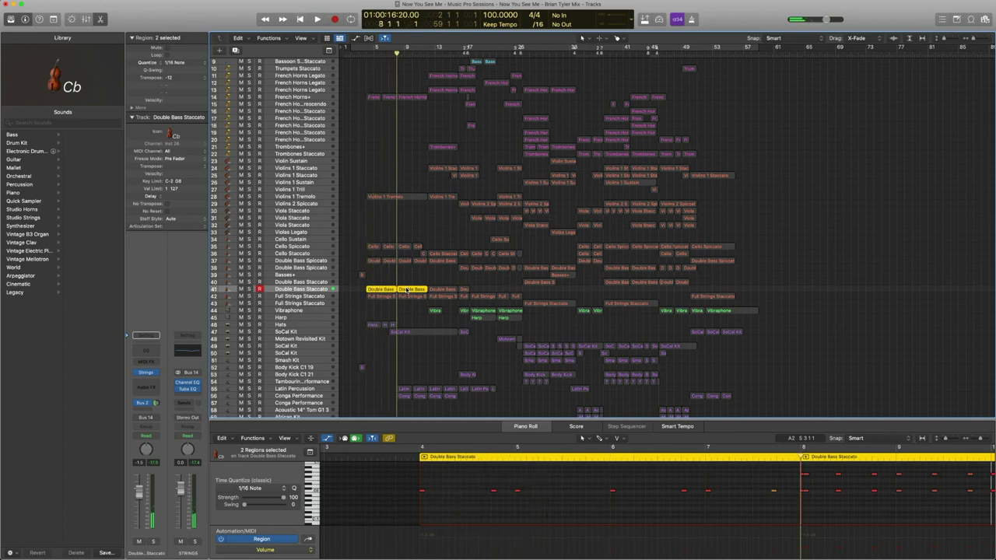
key("space")
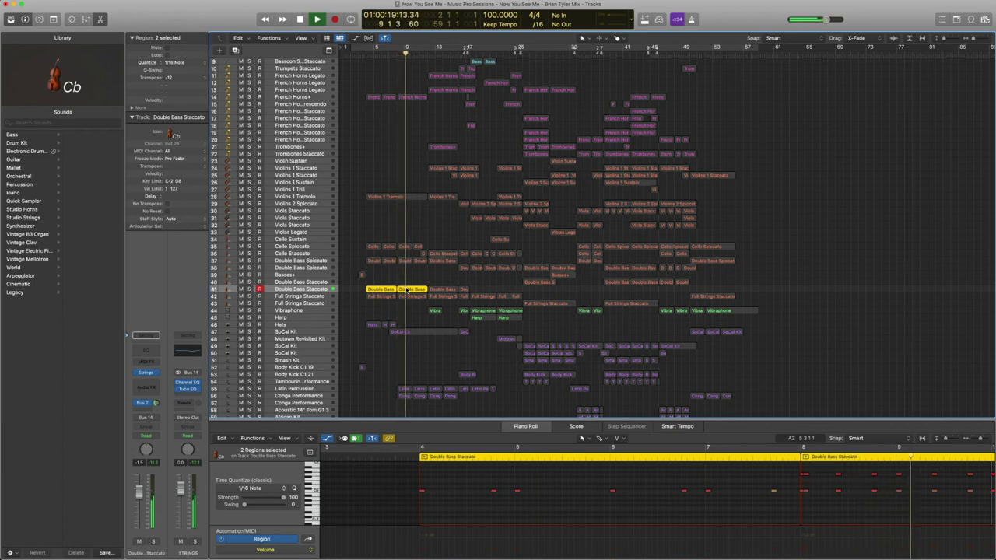
Step: Stop playback, solo the first Full Strings Staccato region, play it from bar 4, and select two of its notes
key("space")
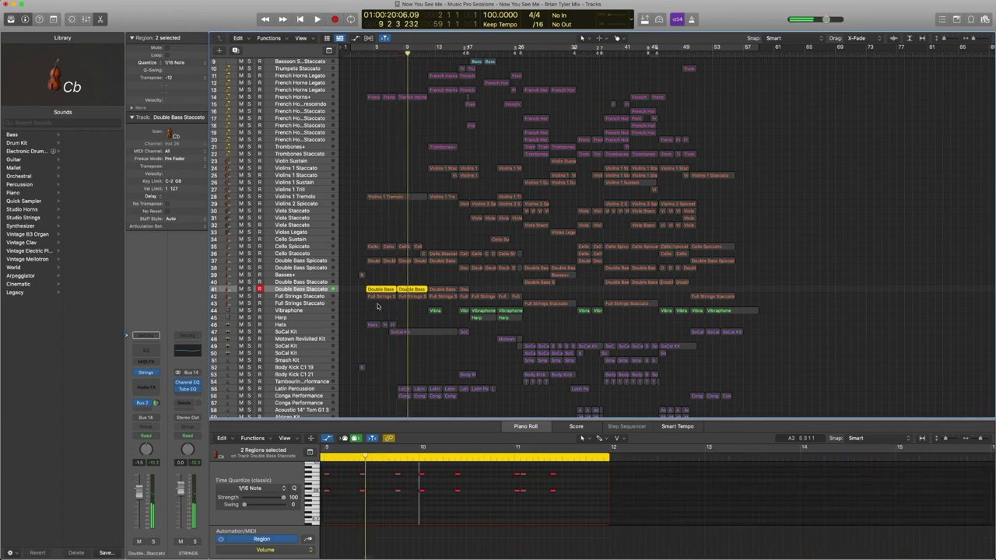
left_click(379, 297)
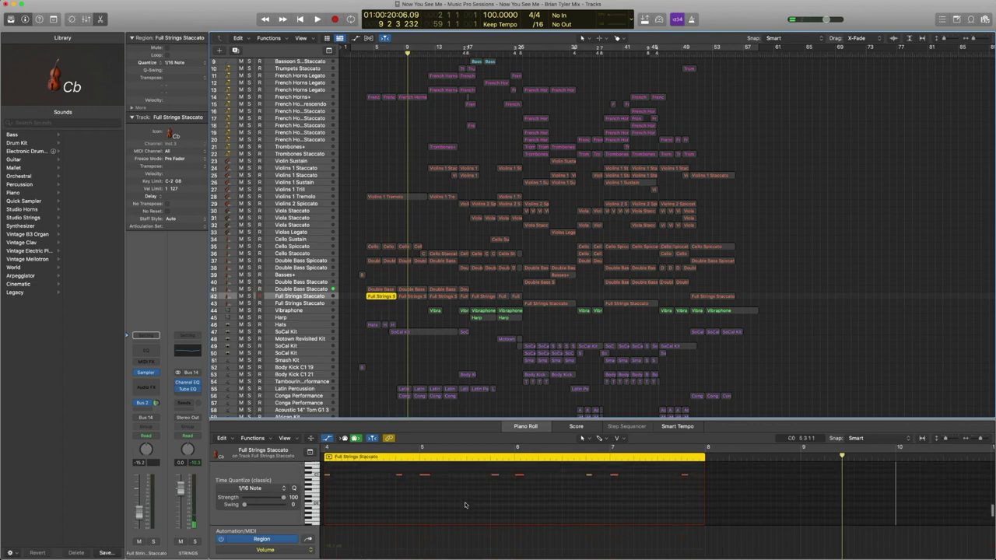
left_click(367, 53)
key("space")
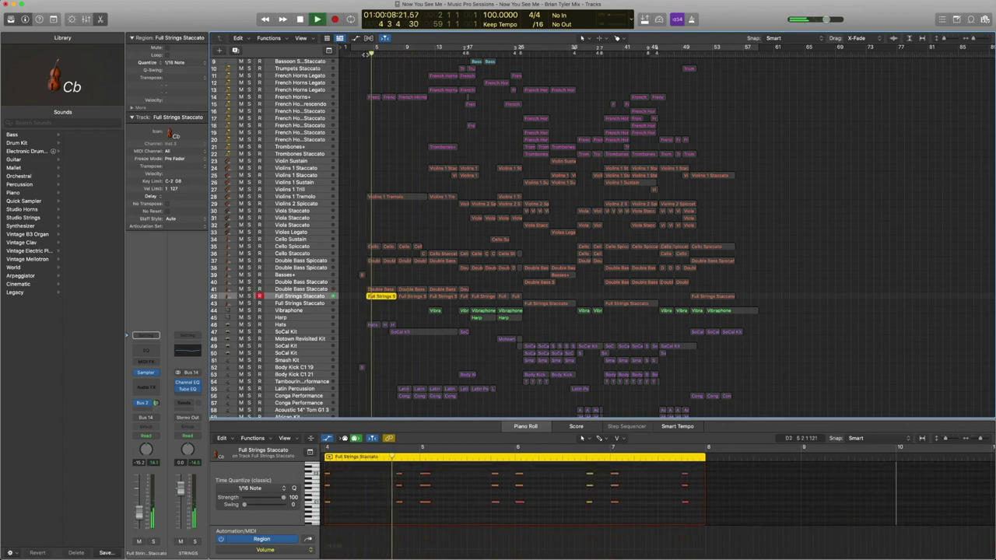
key("space")
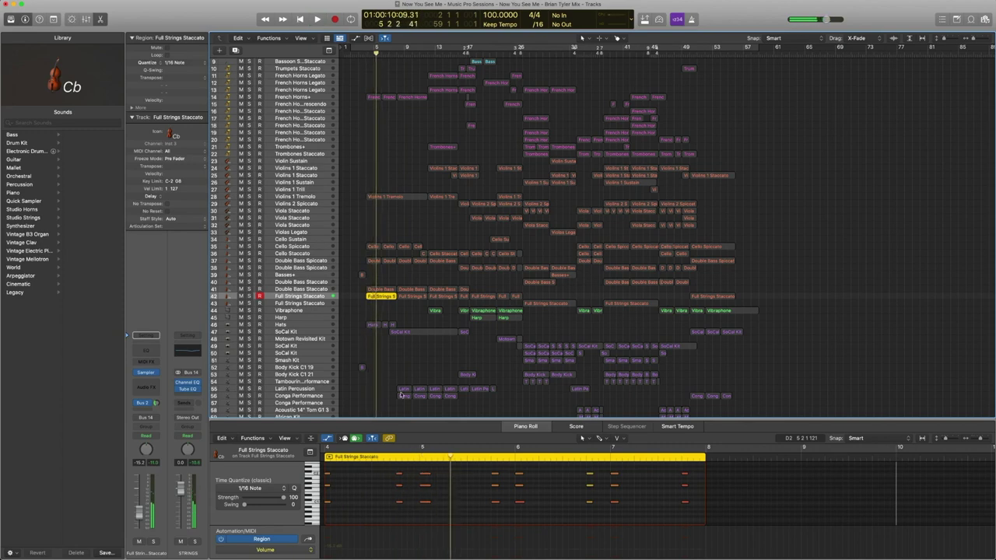
left_click_drag(432, 514, 421, 478)
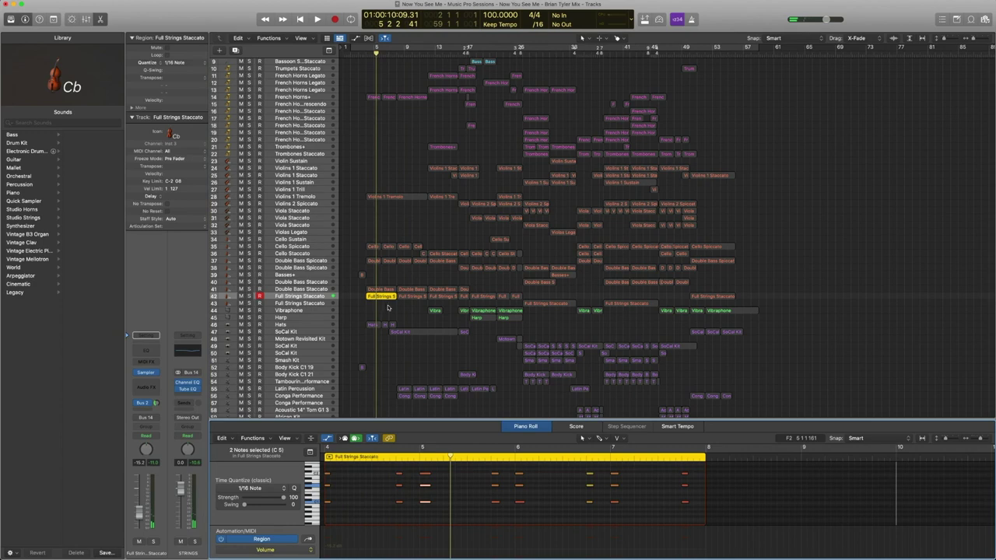
Step: Solo the opening Cello Spiccato, Double Bass Spiccato, Double Bass Staccato and Full Strings Staccato regions, play them together from bar 4, and turn solo off
left_click_drag(391, 308, 374, 237)
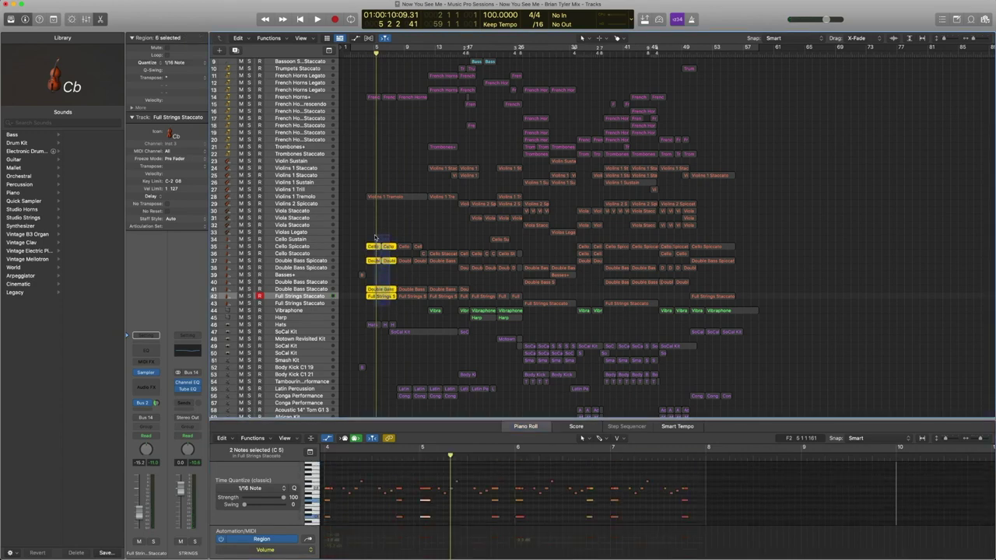
key("space")
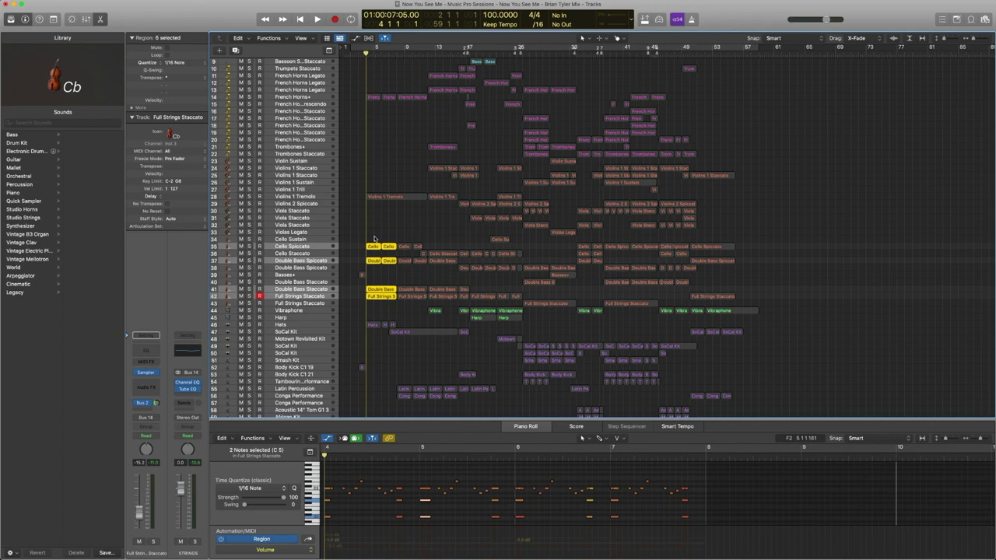
key("space")
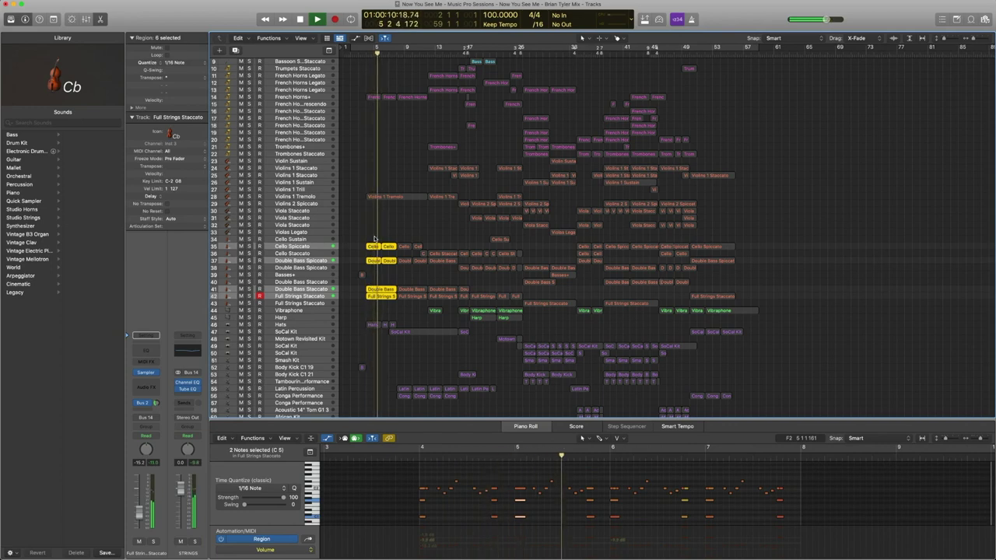
key("space")
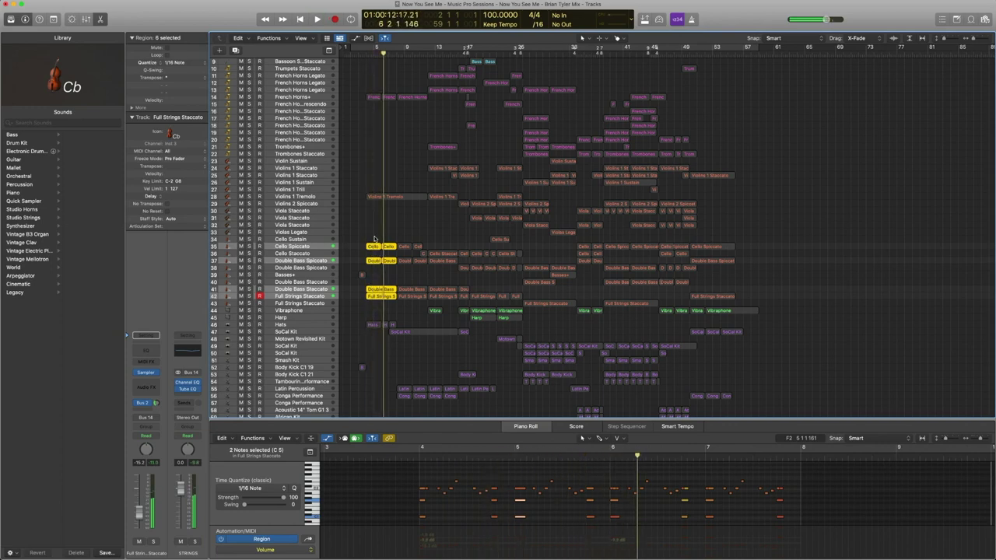
key("ctrl+s")
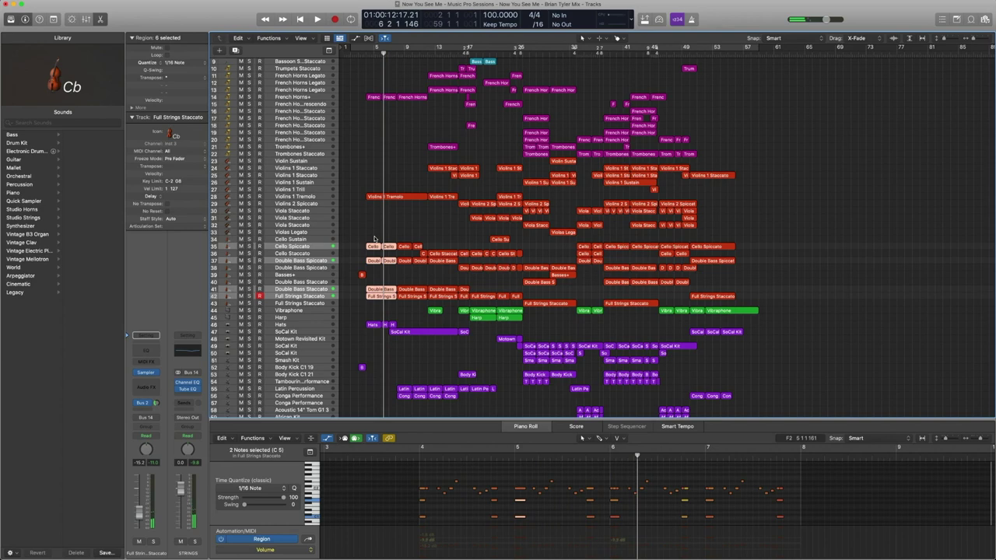
Step: Examine the Orchestral Strings sampler instruments available for the Full Strings Staccato track, including their parent categories
left_click(313, 297)
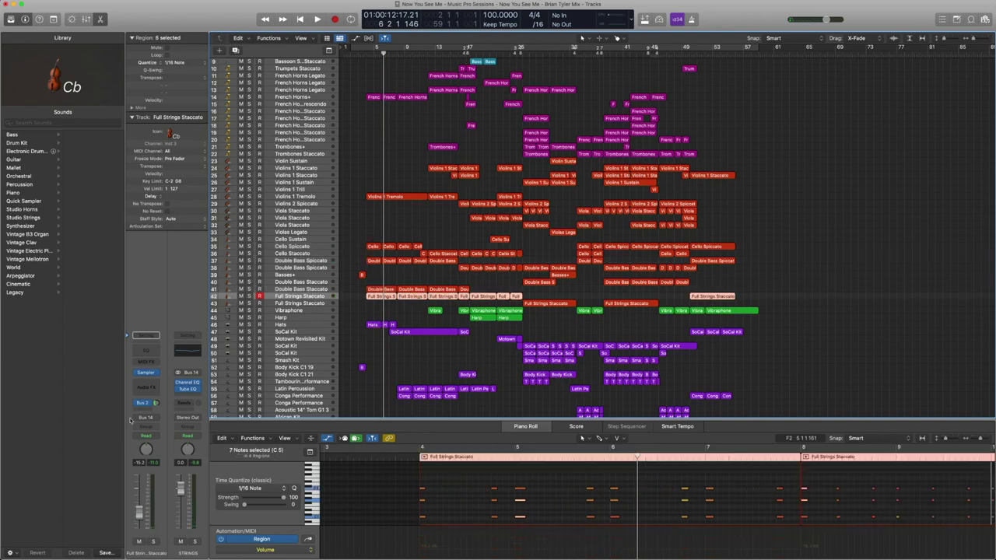
left_click(130, 375)
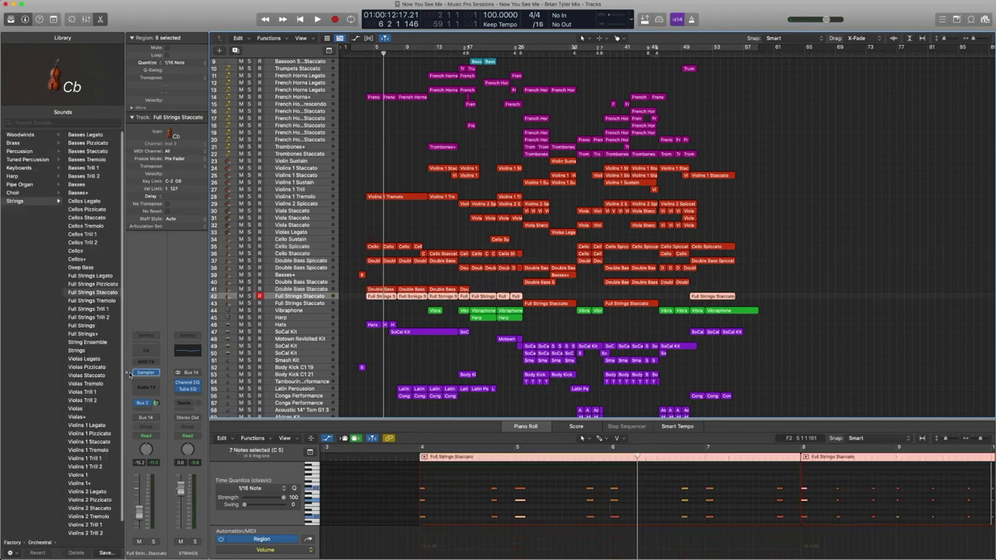
left_click(28, 208)
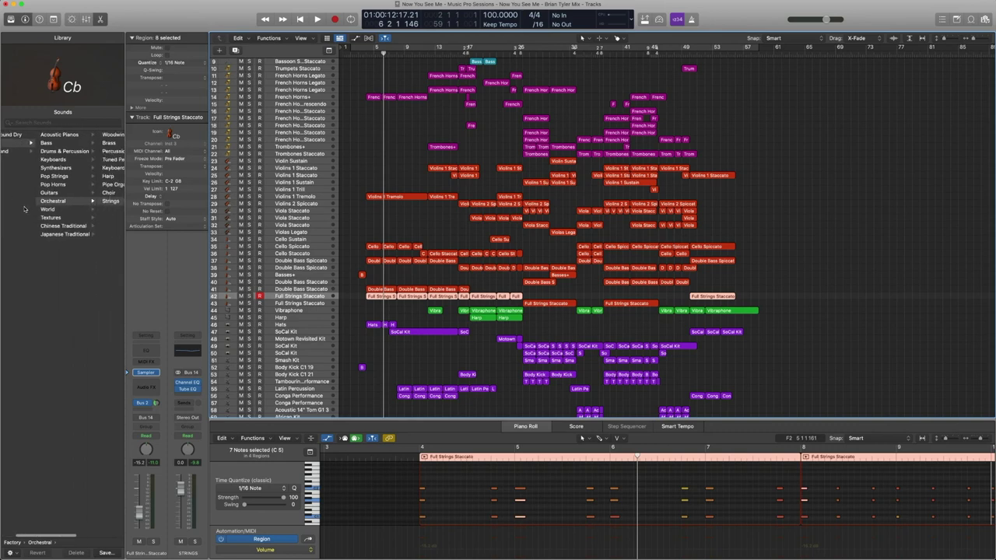
left_click(81, 201)
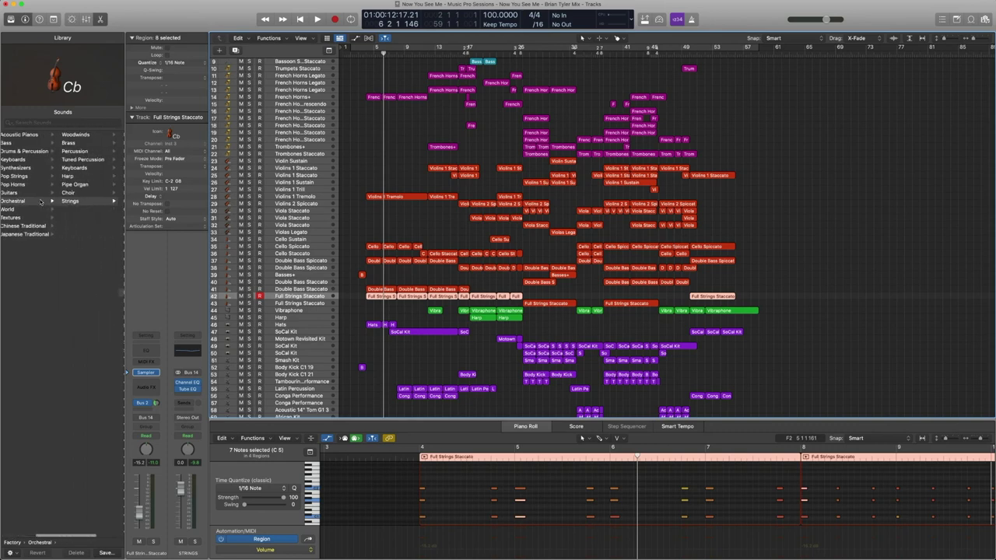
left_click(48, 201)
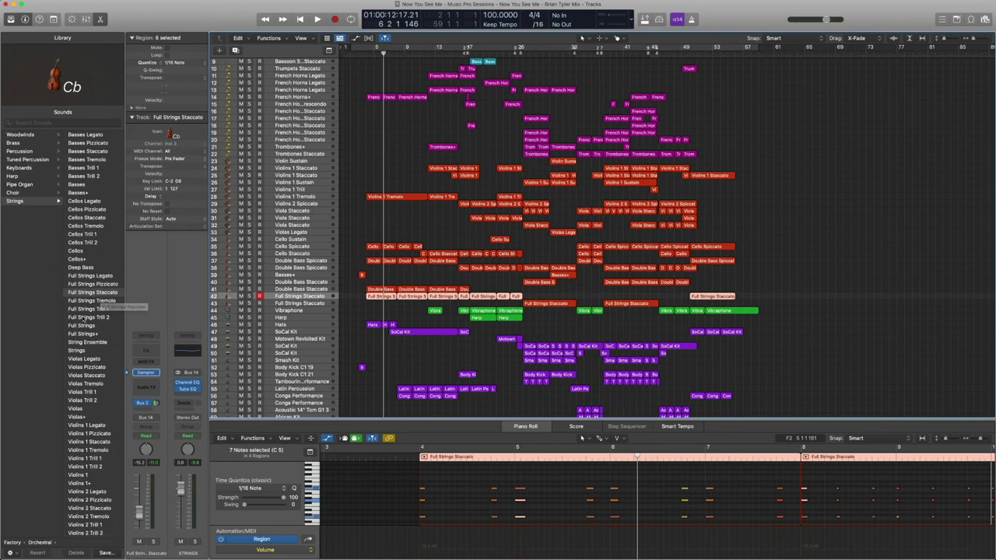
left_click(64, 236)
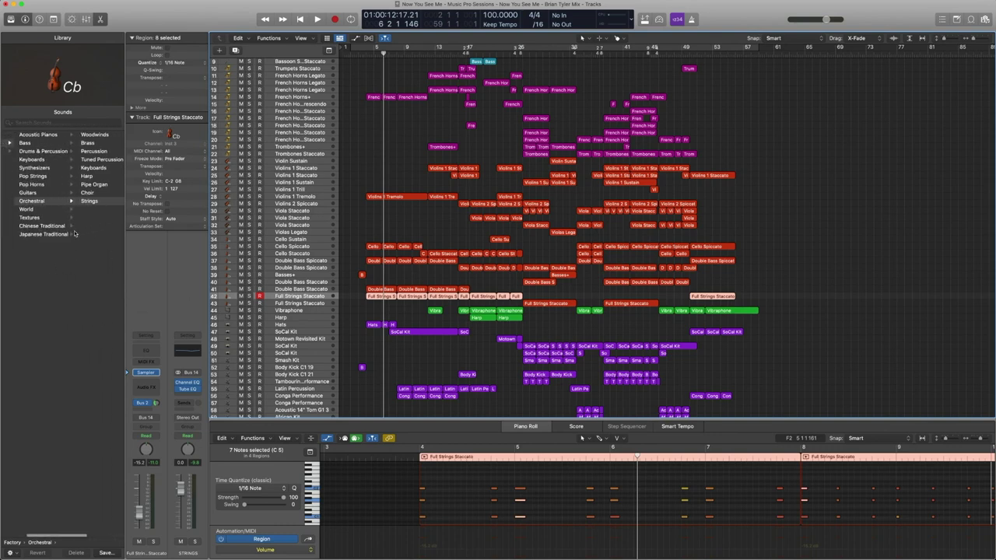
left_click(37, 200)
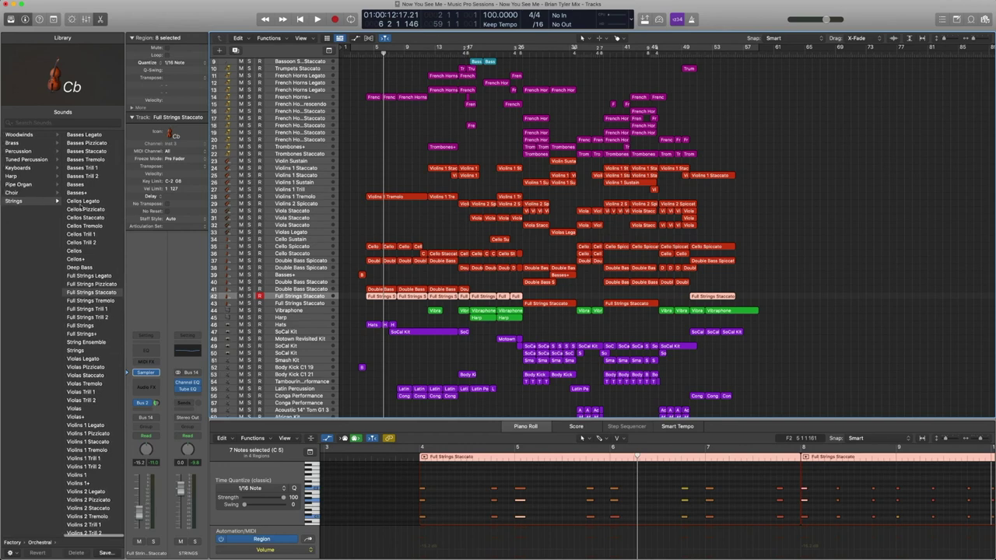
scroll(89, 375, "down", 2)
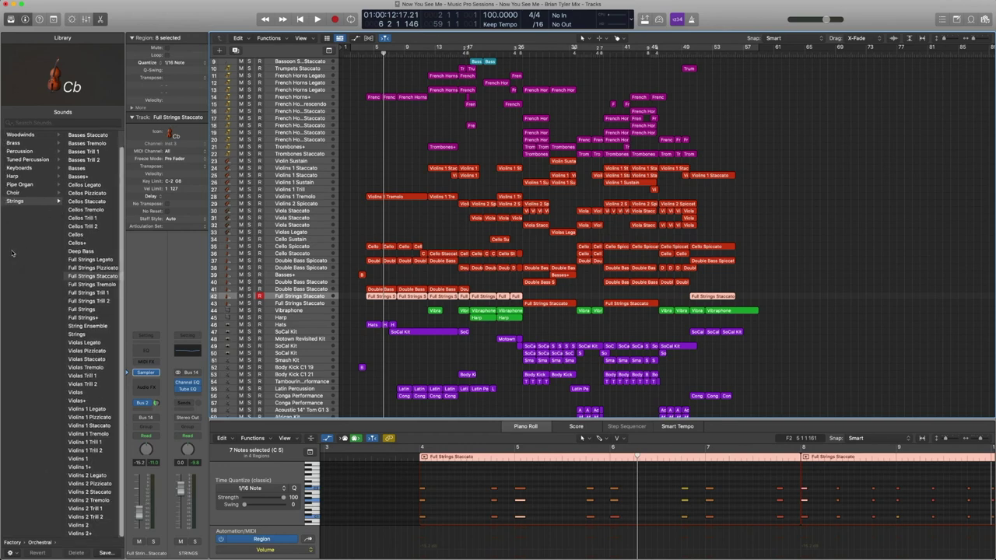
scroll(24, 248, "left", 3)
scroll(22, 246, "right", 3)
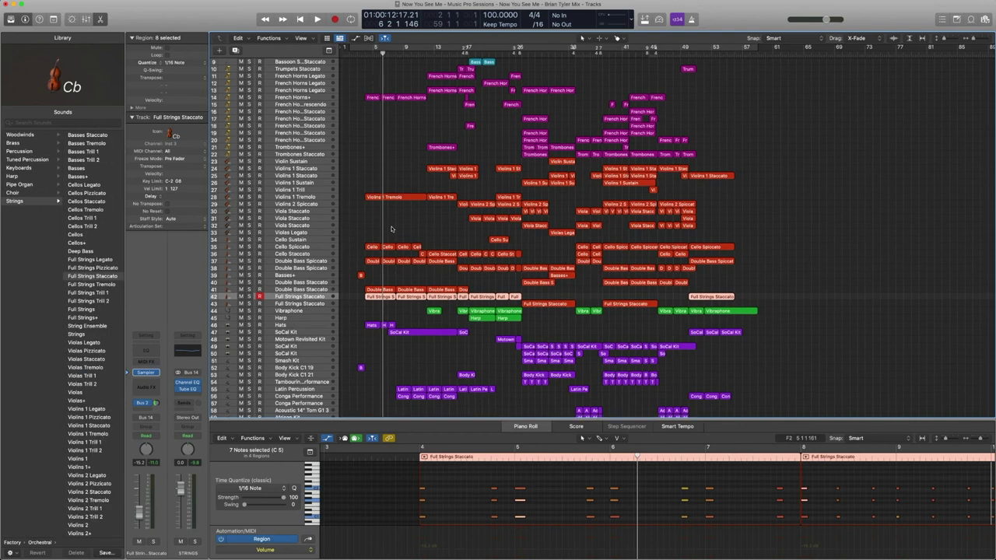
Step: Solo all string regions up to about bar 15, play them together from bar 11, turn solo off, and clear the selection
left_click_drag(458, 305, 358, 174)
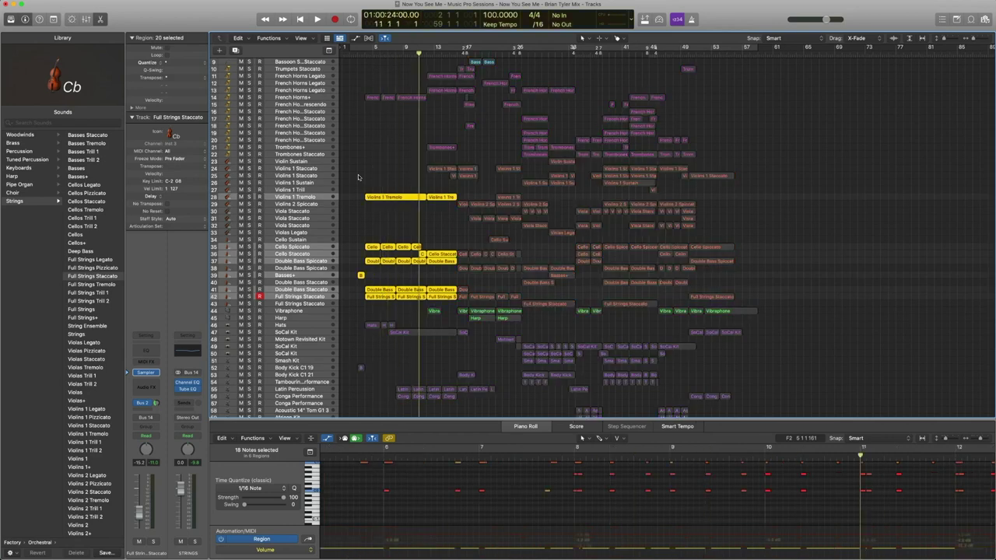
key("space")
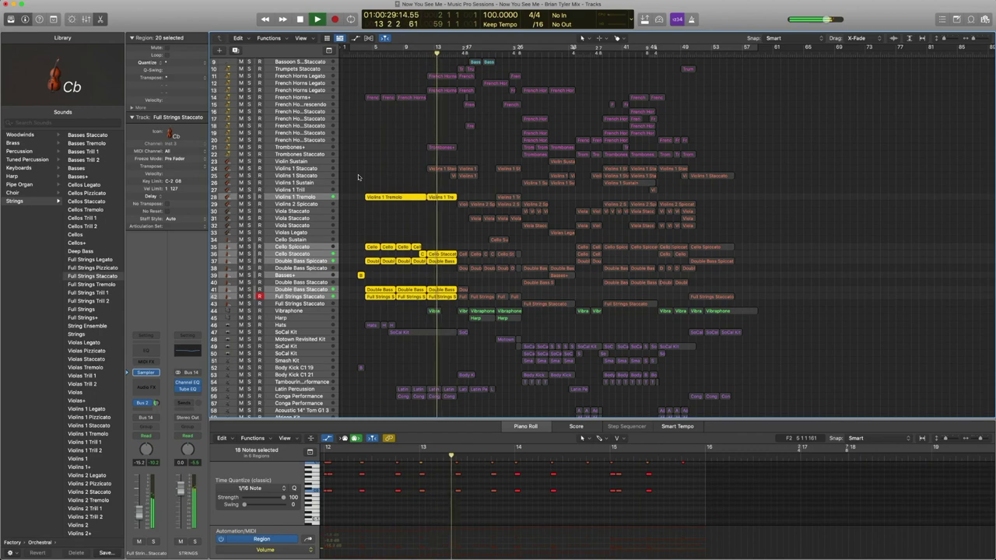
key("space")
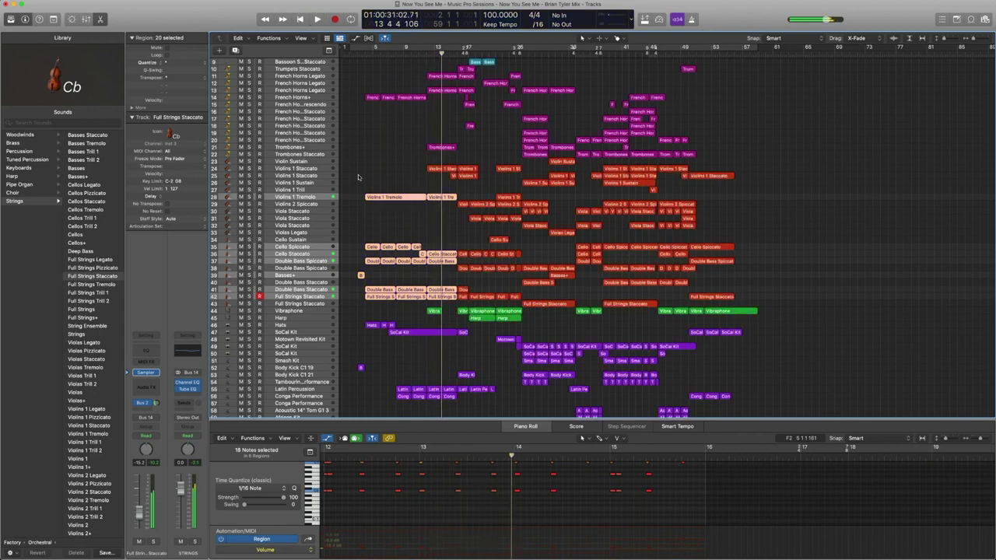
left_click(416, 230)
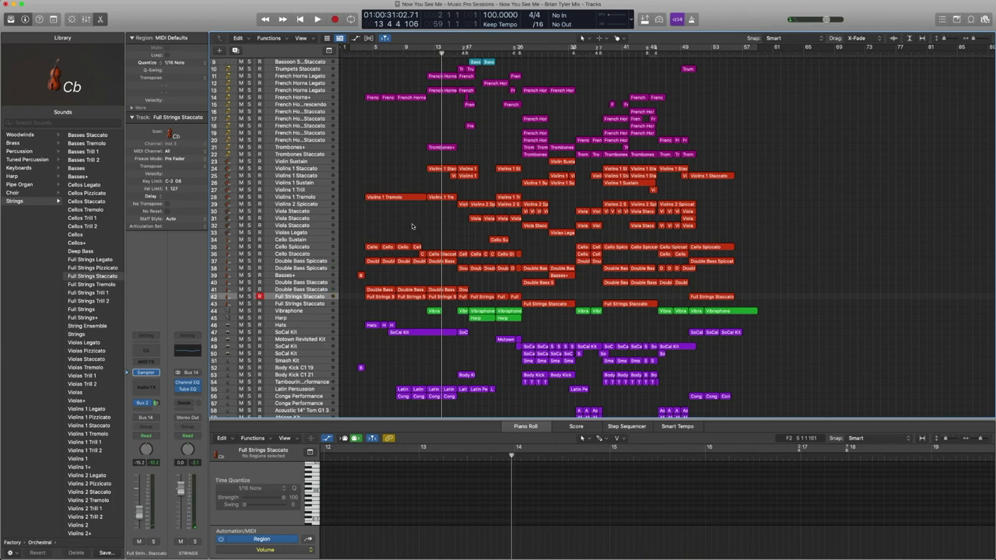
Step: Select every string region from the Violin Sustain track through the last Full Strings Staccato track, and look over the Strings sampler library categories
scroll(365, 140, "up", 2)
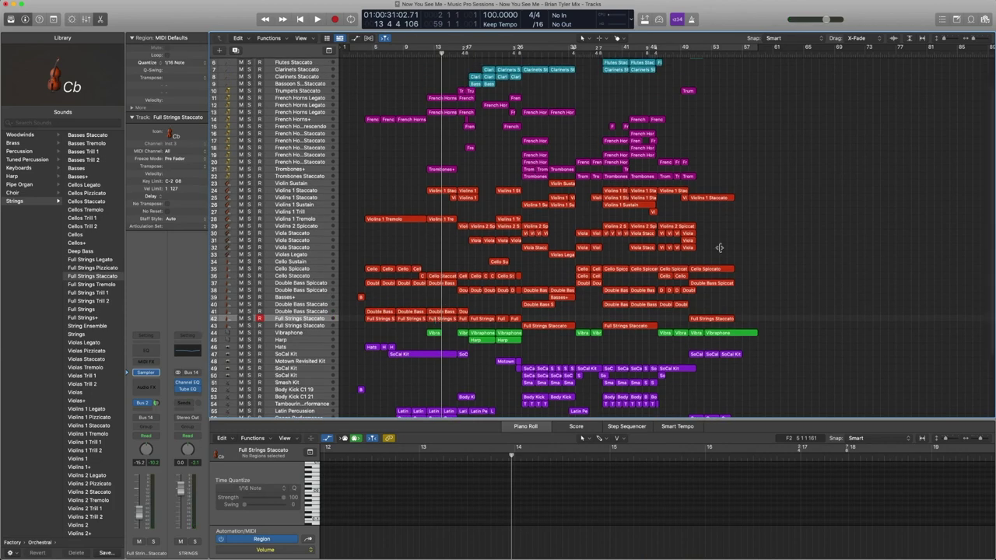
left_click_drag(753, 328, 360, 183)
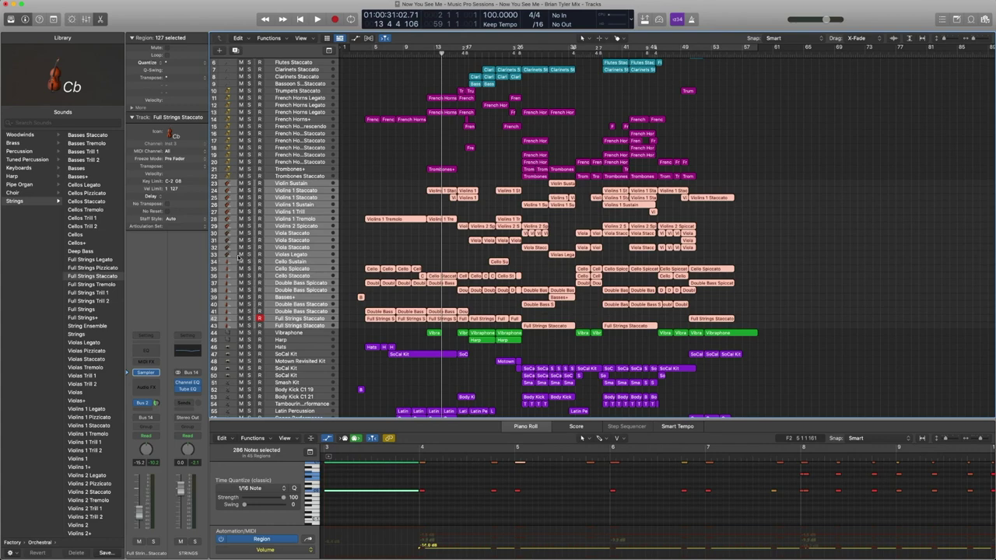
scroll(59, 203, "left", 3)
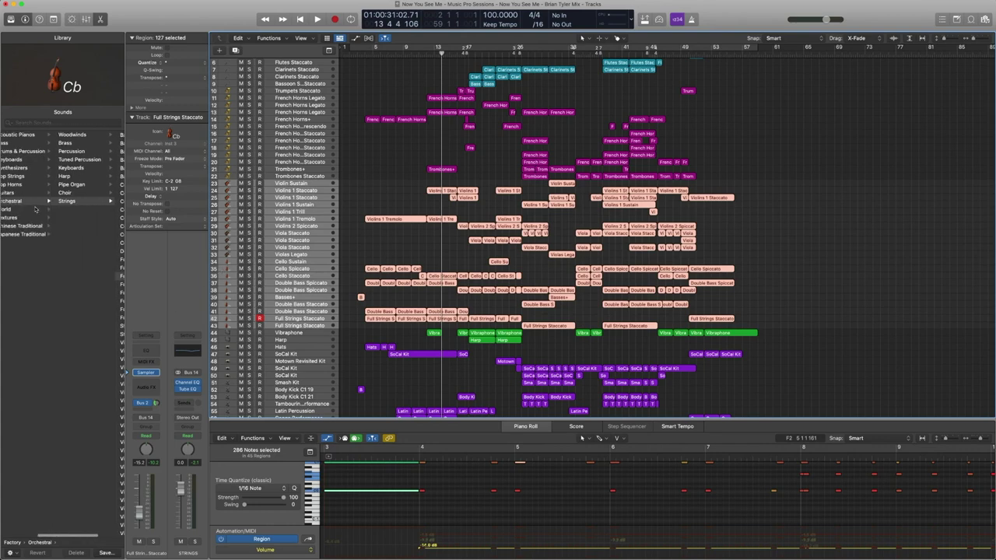
scroll(57, 204, "right", 1)
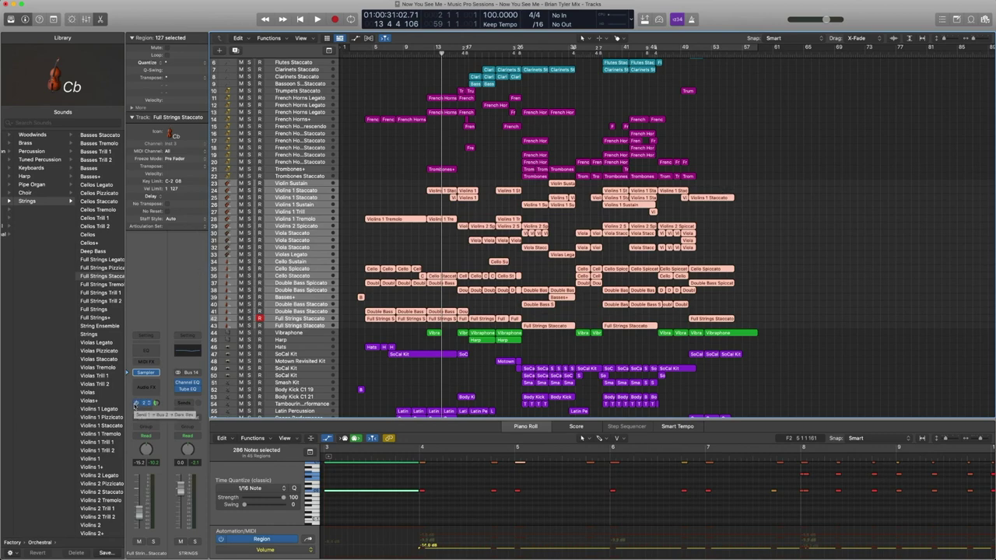
Step: Solo the Violin Sustain region, play its opening from bar 30 into bar 31 twice, and turn solo off
left_click(287, 183)
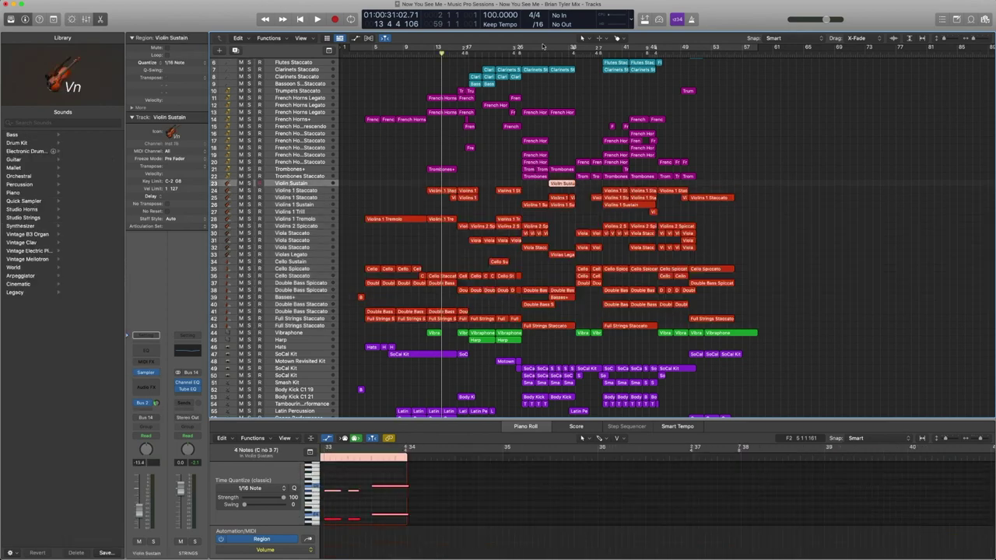
key("ctrl+s")
left_click(542, 55)
key("space")
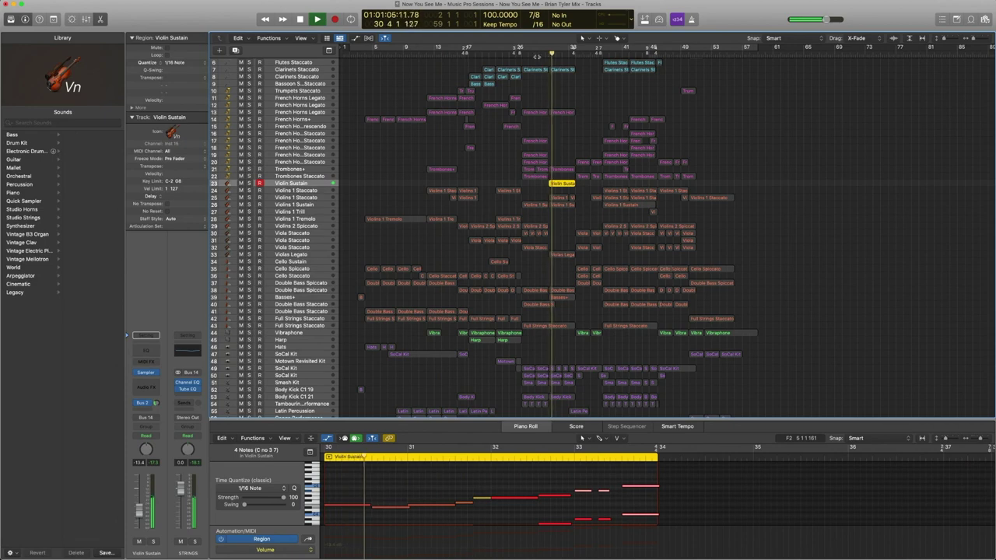
key("space")
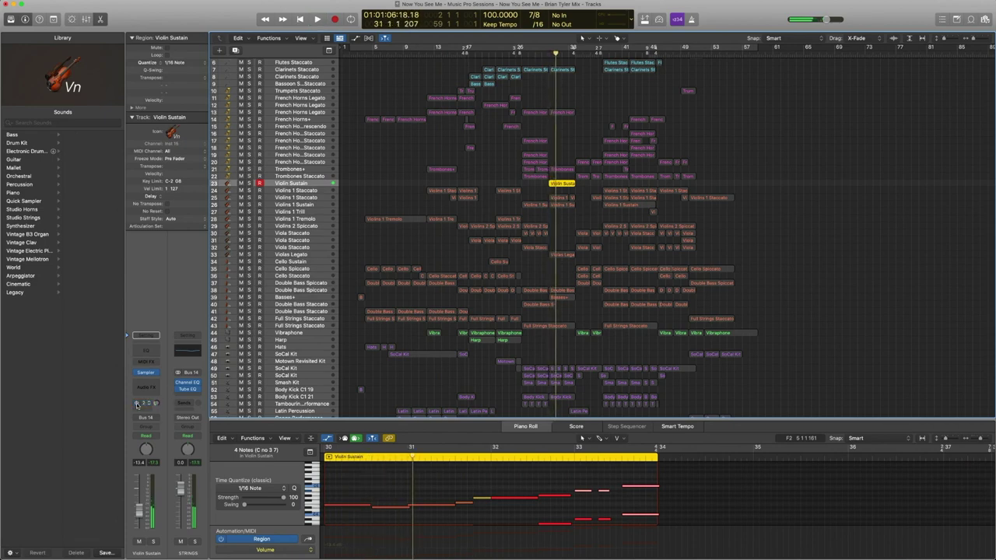
key("space")
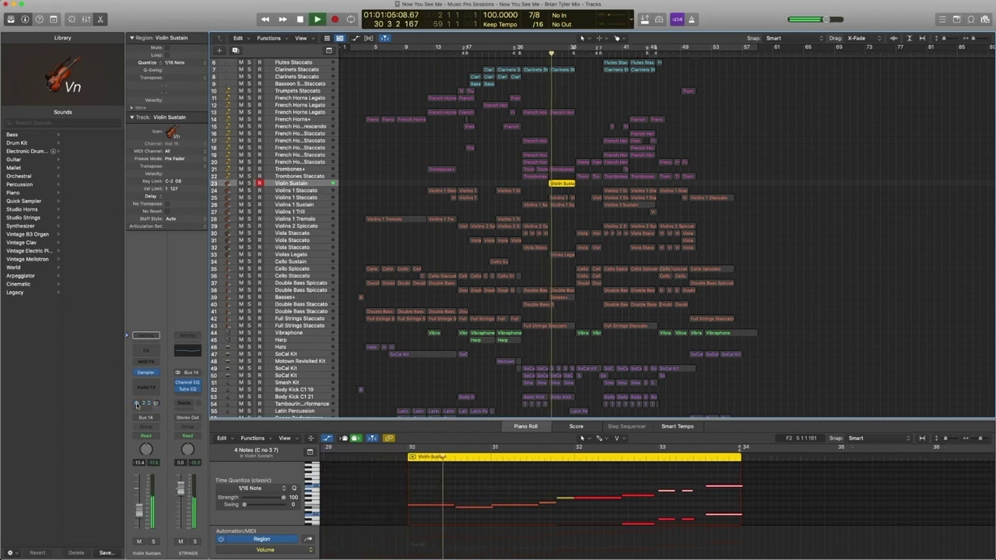
key("space")
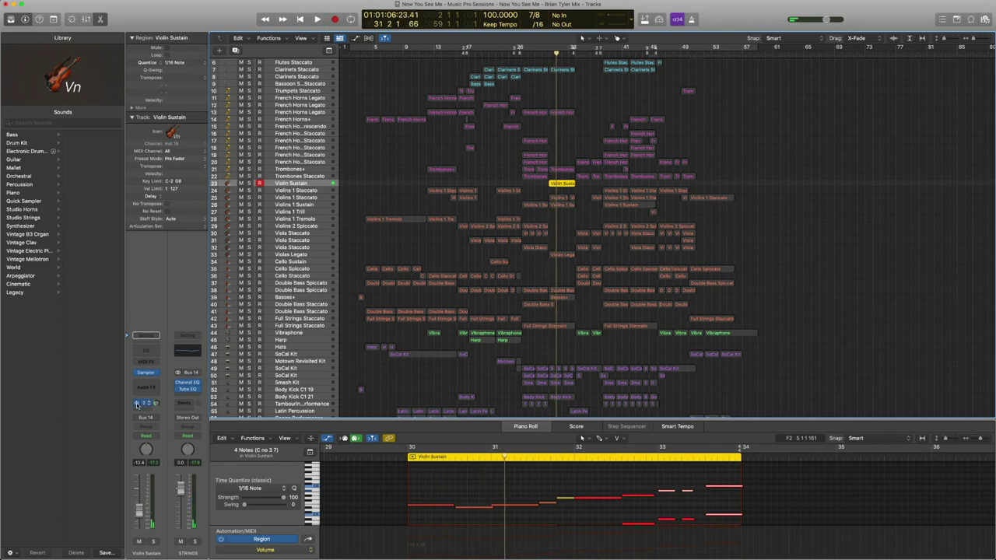
key("ctrl+s")
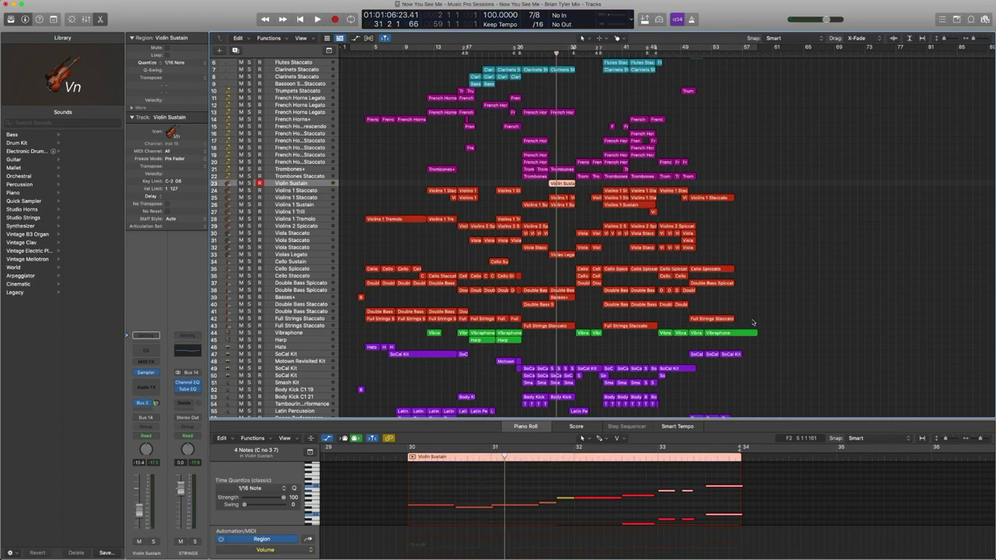
Step: Select the string regions from Violin Sustain through the first Full Strings Staccato track, and clear the selection
left_click_drag(753, 322, 359, 184)
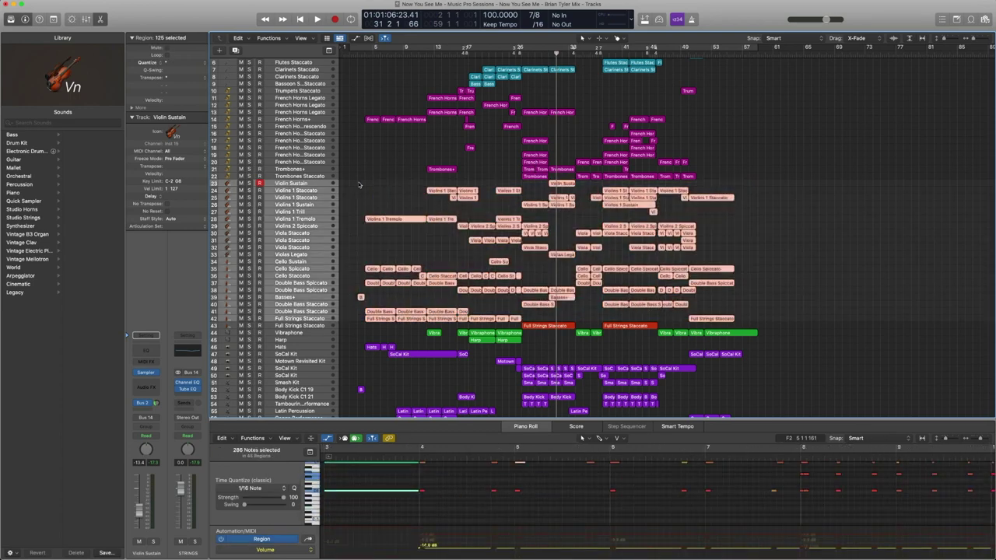
left_click(543, 193)
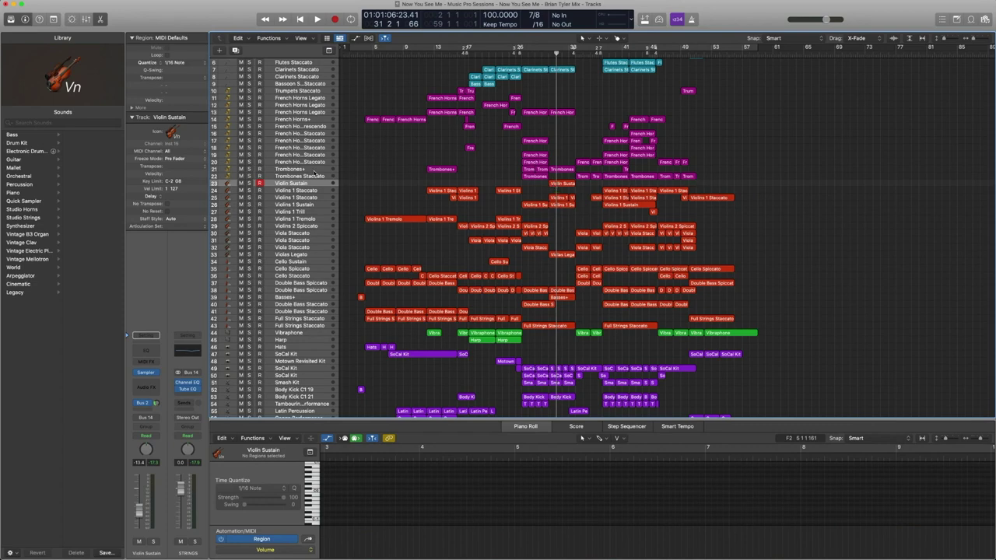
Step: Solo the French Horns+ regions and play them from their start at bar 4 into bar 7
left_click(313, 120)
key("s")
key("shift+Return")
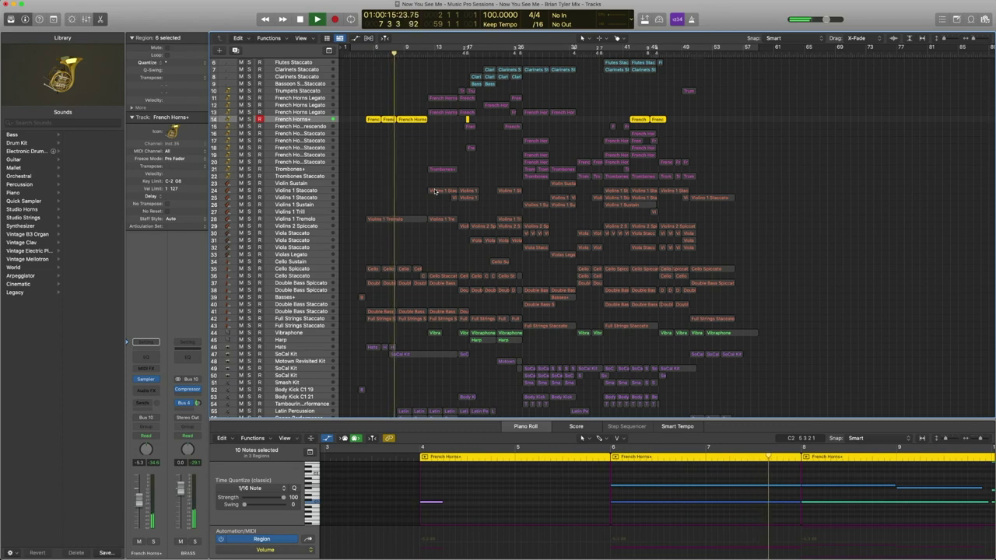
key("space")
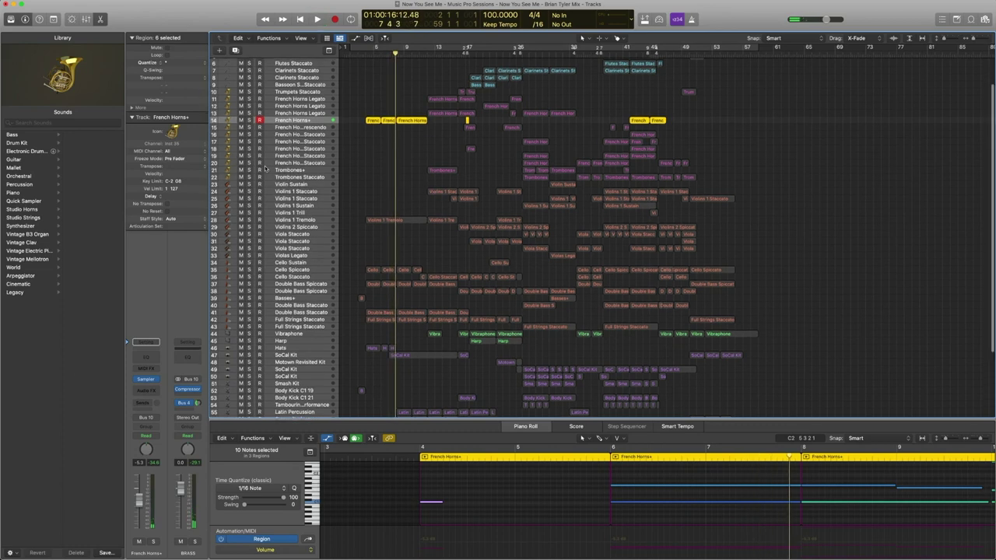
Step: Look over the Brass sampler library sounds, and replay the French Horns+ regions from about bar 6
left_click(125, 379)
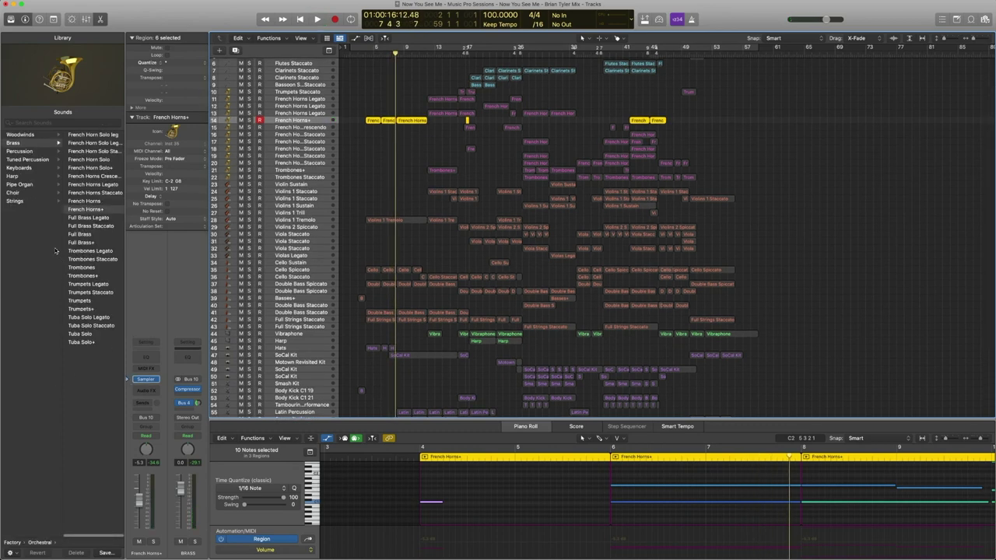
scroll(70, 233, "right", 1)
scroll(62, 152, "left", 2)
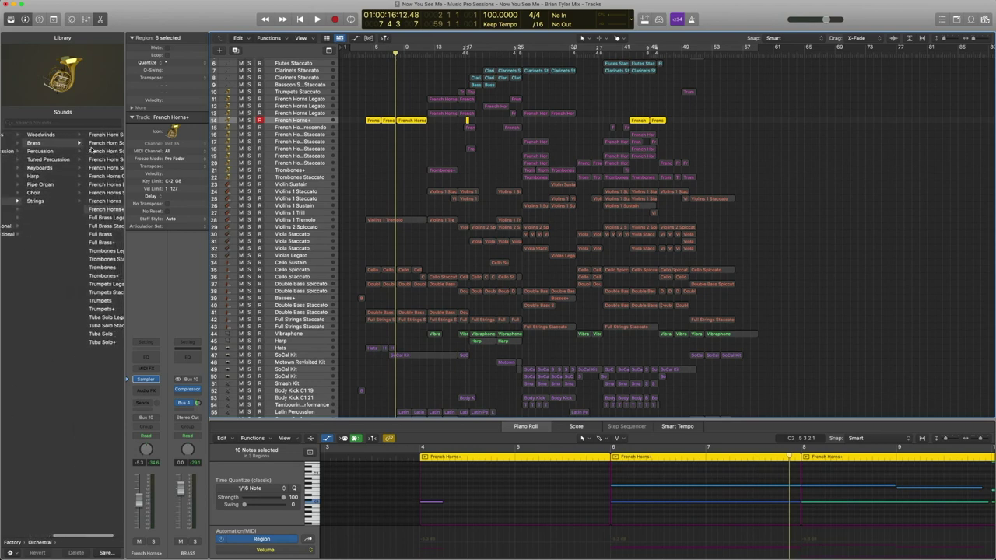
scroll(92, 150, "right", 2)
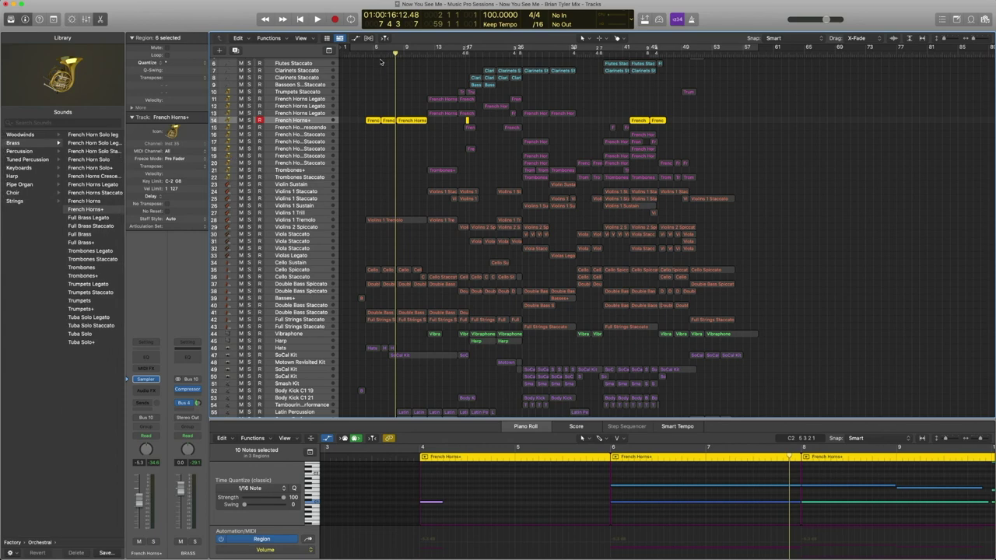
double_click(382, 54)
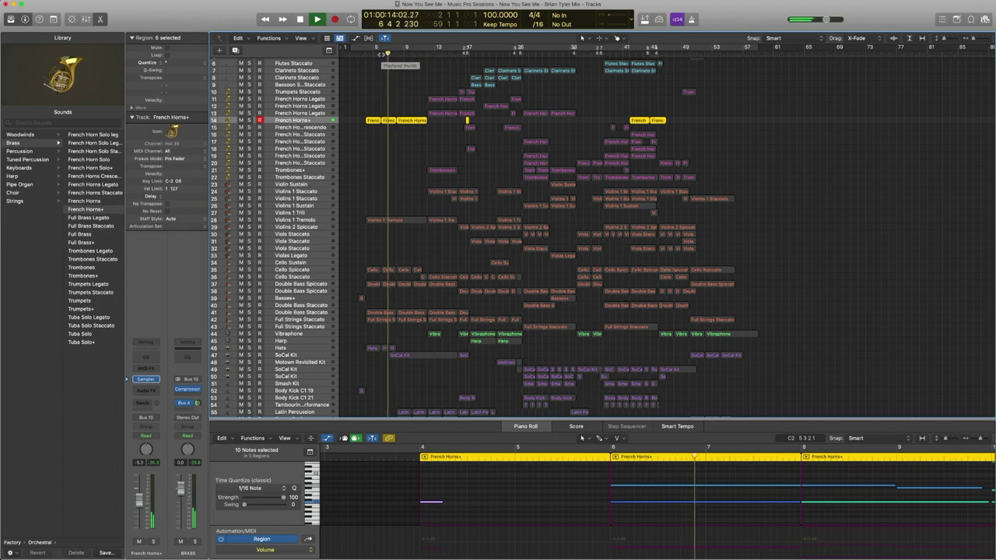
key("space")
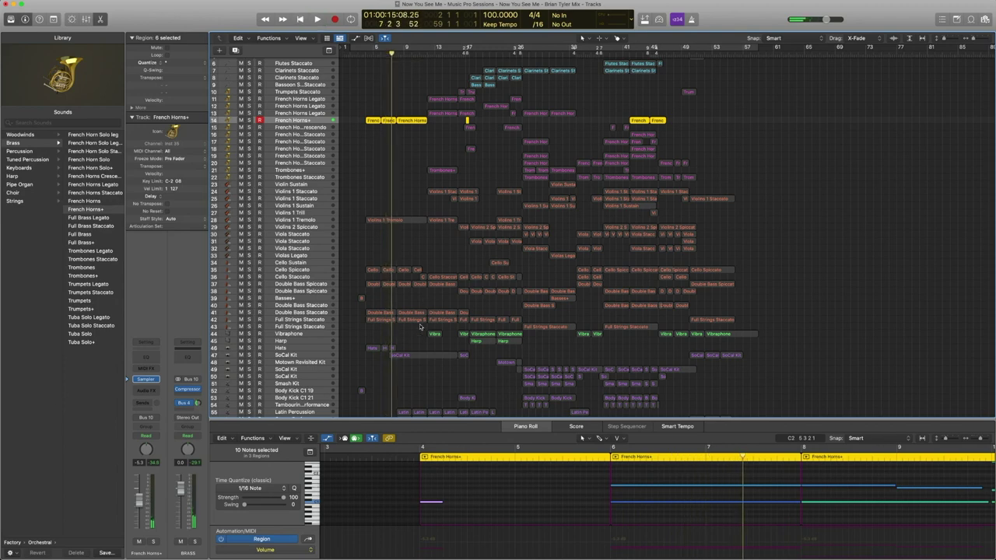
Step: Select the French Horns+ and string regions up to about bar 11 and play them together through bar 7
left_click_drag(421, 330, 364, 119)
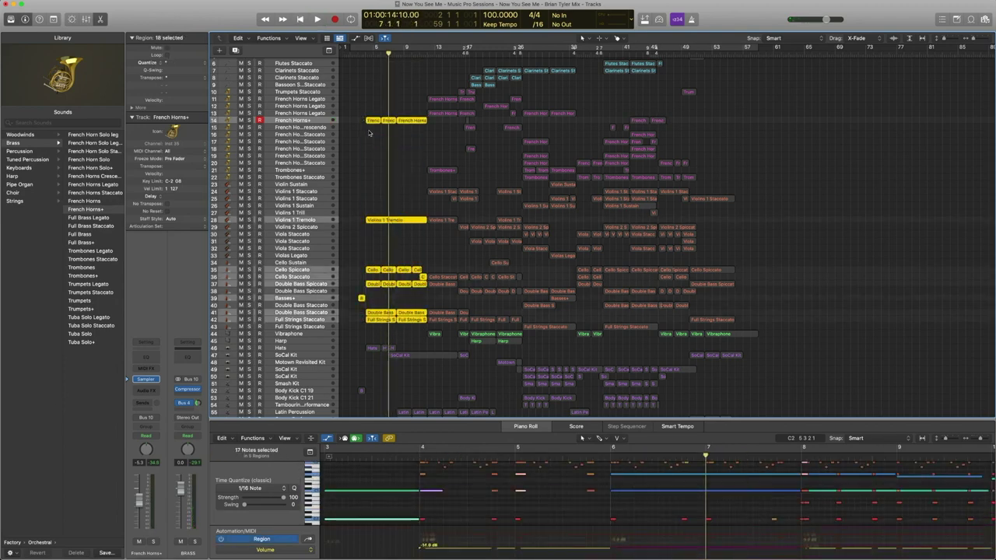
key("space")
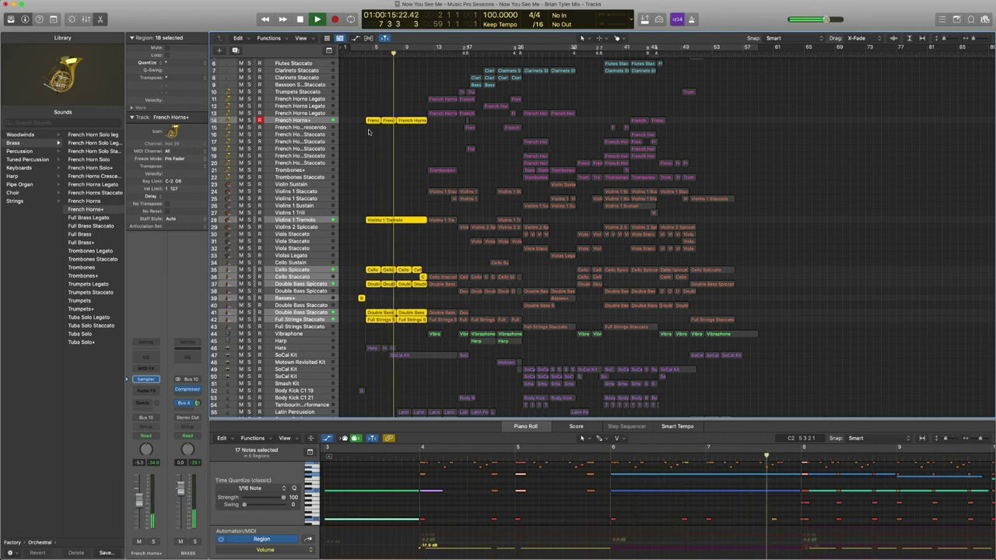
key("space")
Step: Select the Cosmic Strings Dark region with the opening French Horns+ regions, play them together twice, and turn solo off
scroll(392, 102, "up", 2)
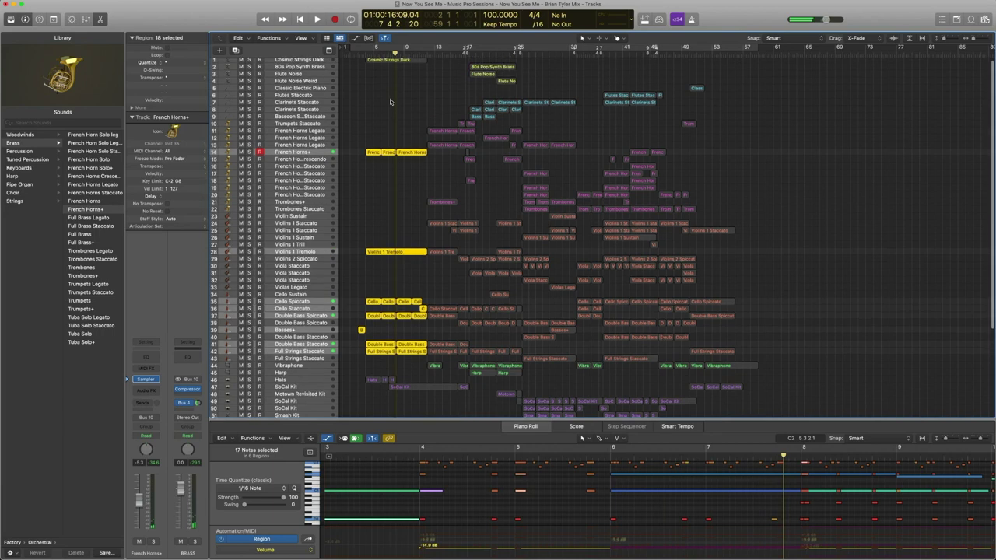
mouse_move(382, 75)
left_mouse_down()
mouse_move(420, 179)
mouse_move(372, 60)
left_mouse_up()
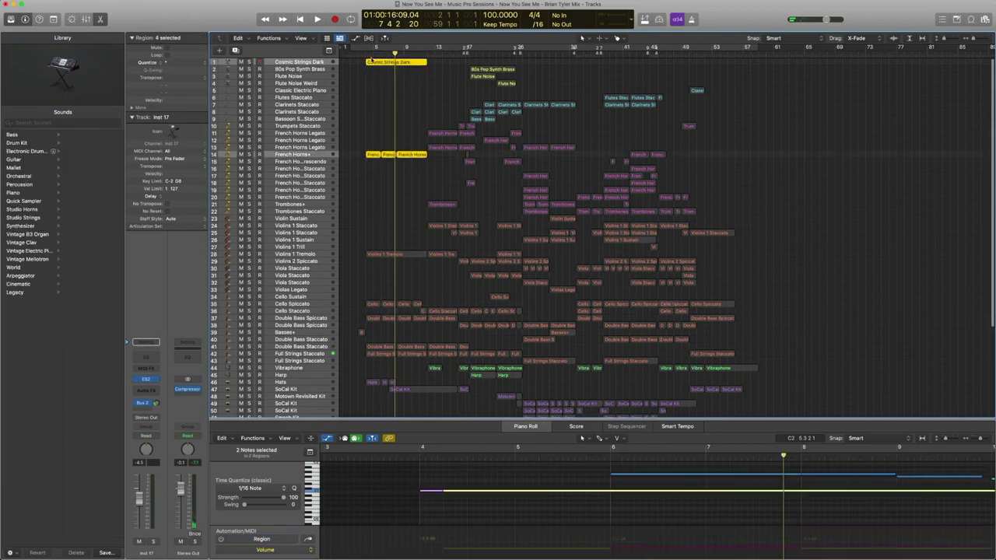
double_click(381, 53)
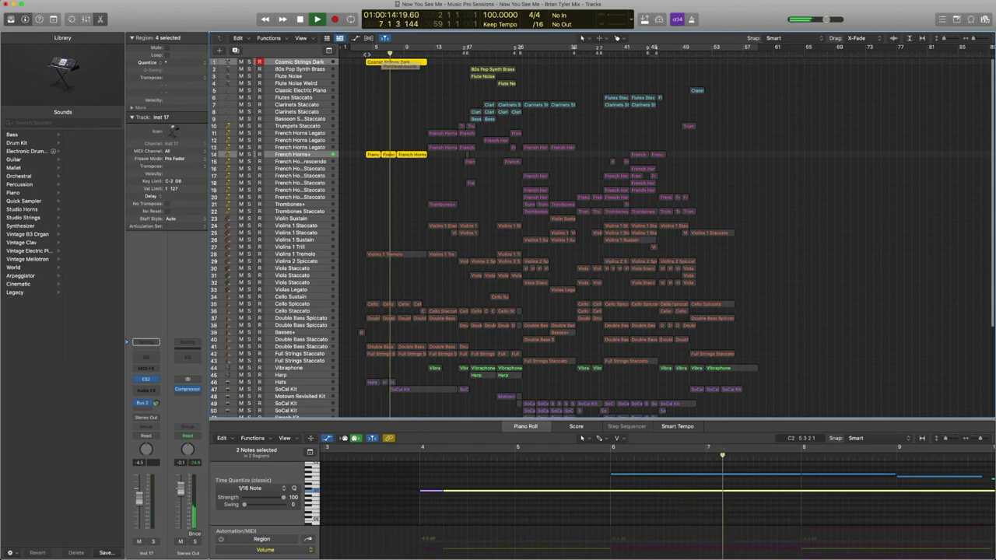
left_click(366, 54)
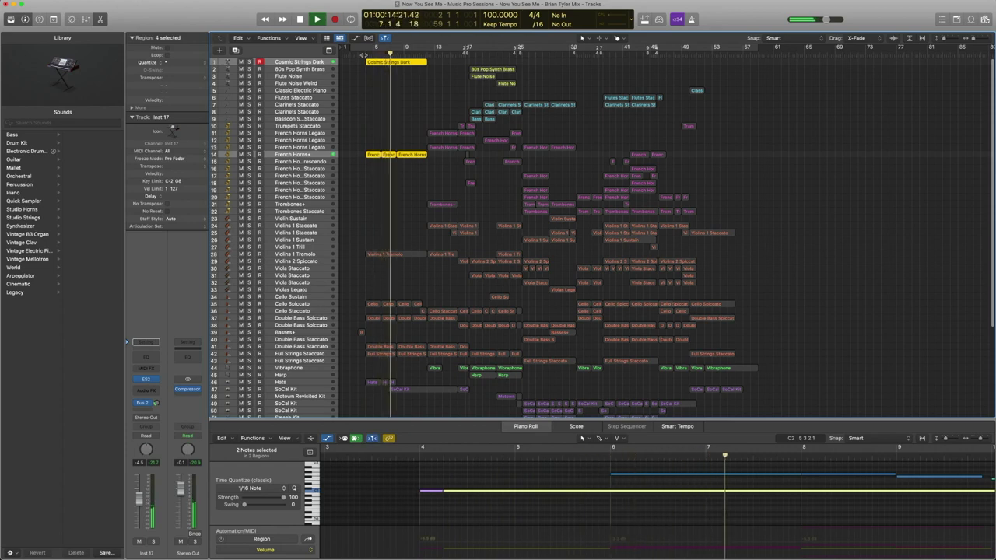
key("space")
key("super+8")
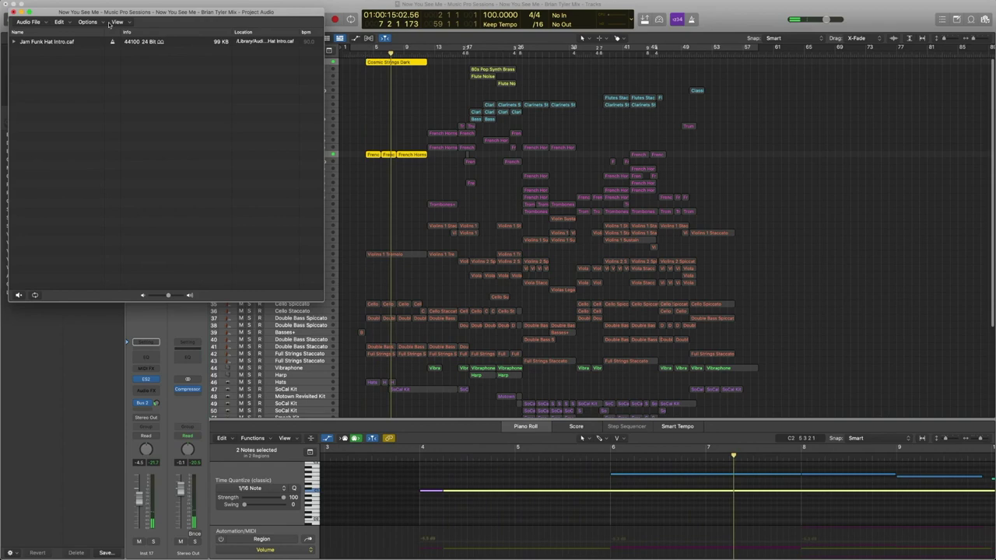
left_click(11, 13)
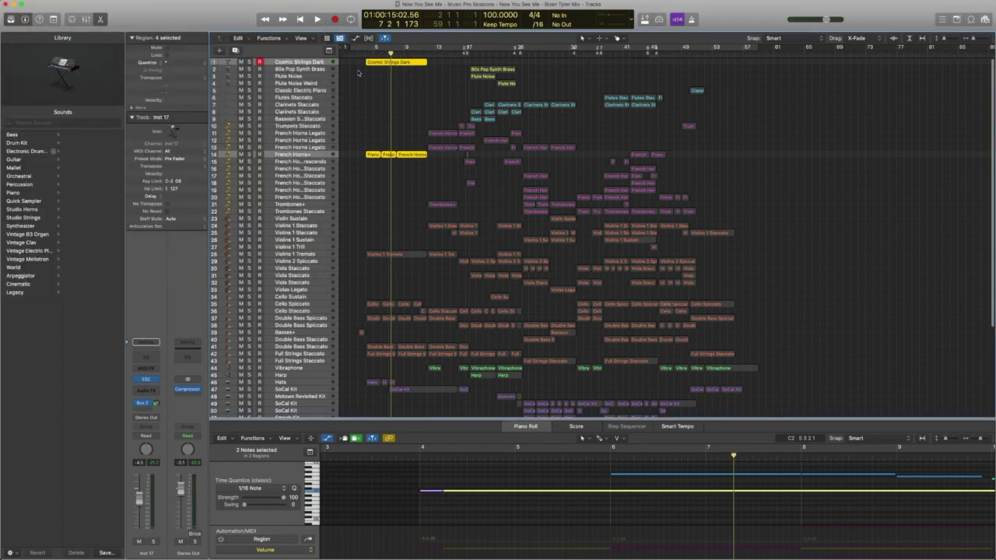
left_click_drag(411, 185, 368, 62)
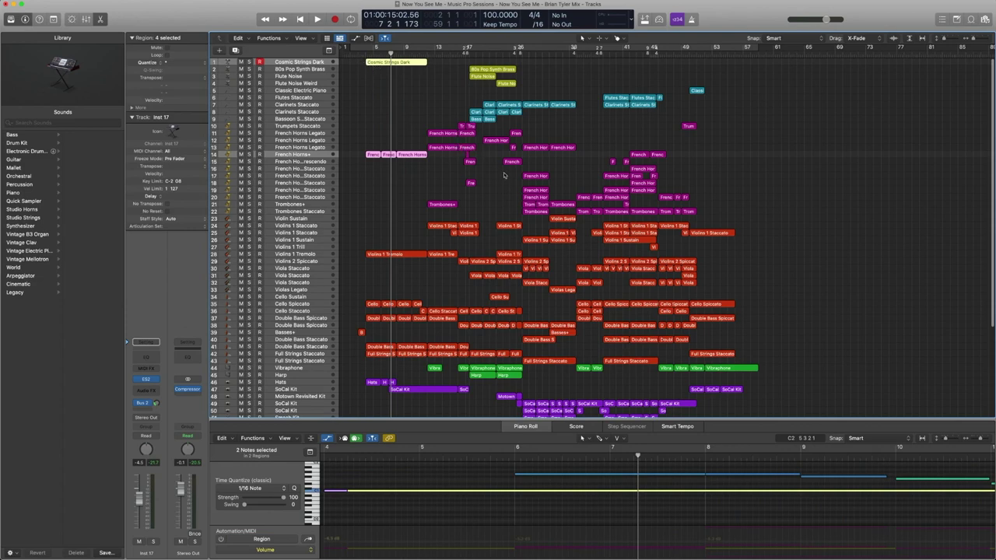
Step: Solo the regions from 80s Pop Synth Brass through the French horns between bars 16 and 25, play them from about bar 17, and turn solo off
left_click_drag(516, 194, 467, 53)
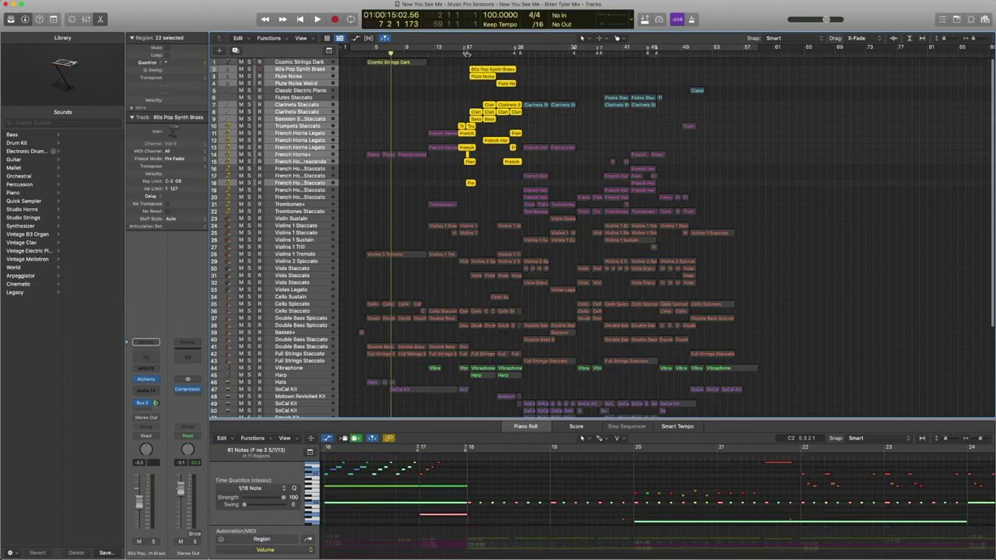
left_click(467, 53)
key("space")
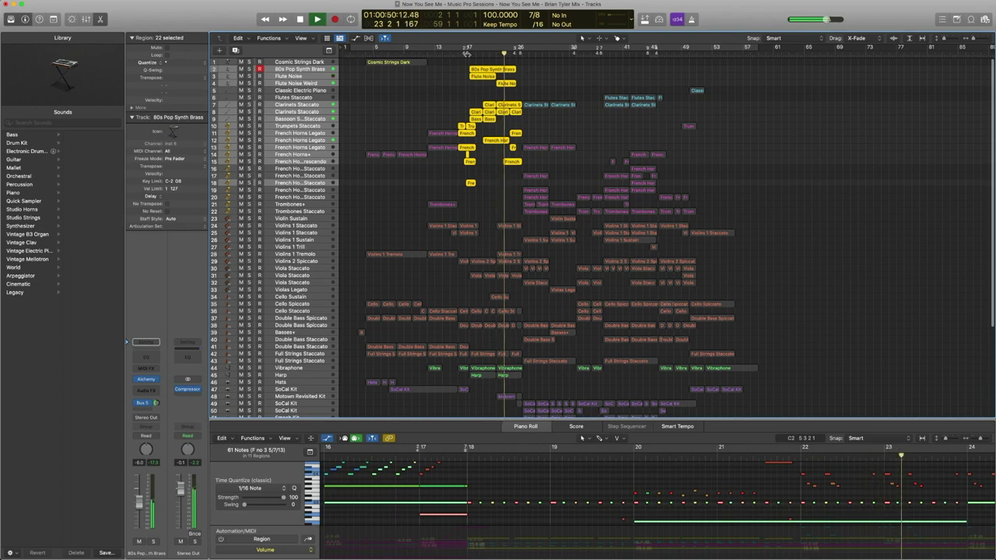
key("space")
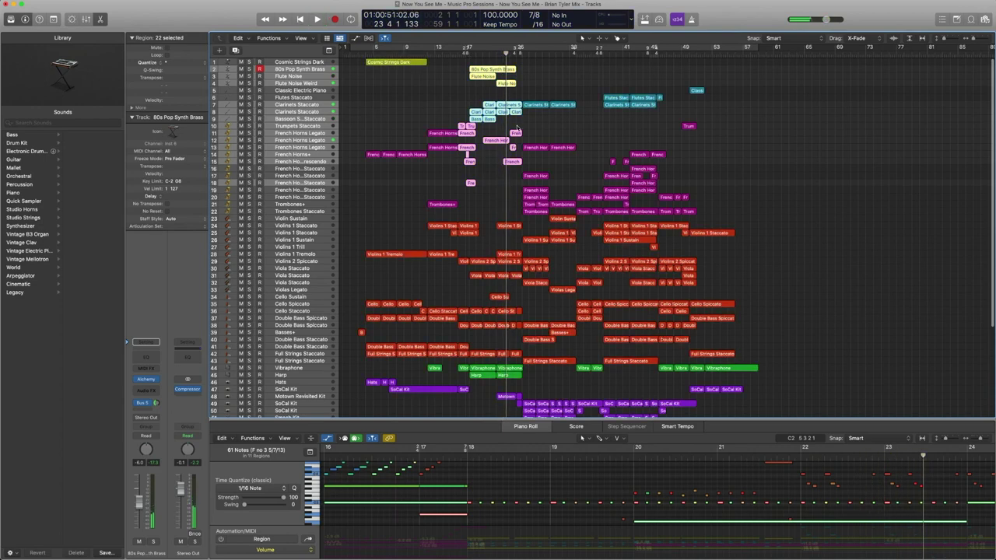
Step: Solo only the 80s Pop Synth Brass through Trumpets Staccato regions in that section, play them into bar 24, and turn solo off
left_click_drag(518, 129, 467, 56)
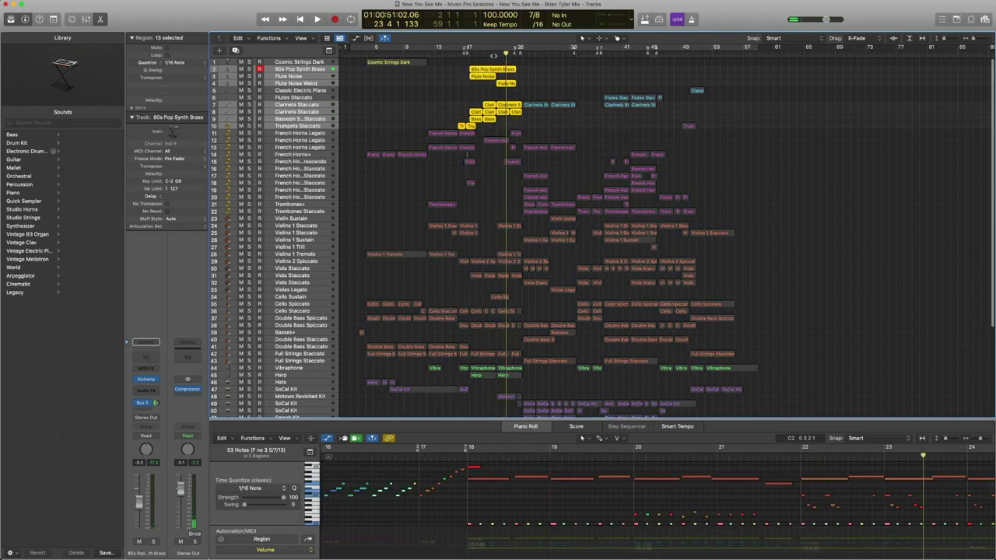
double_click(495, 55)
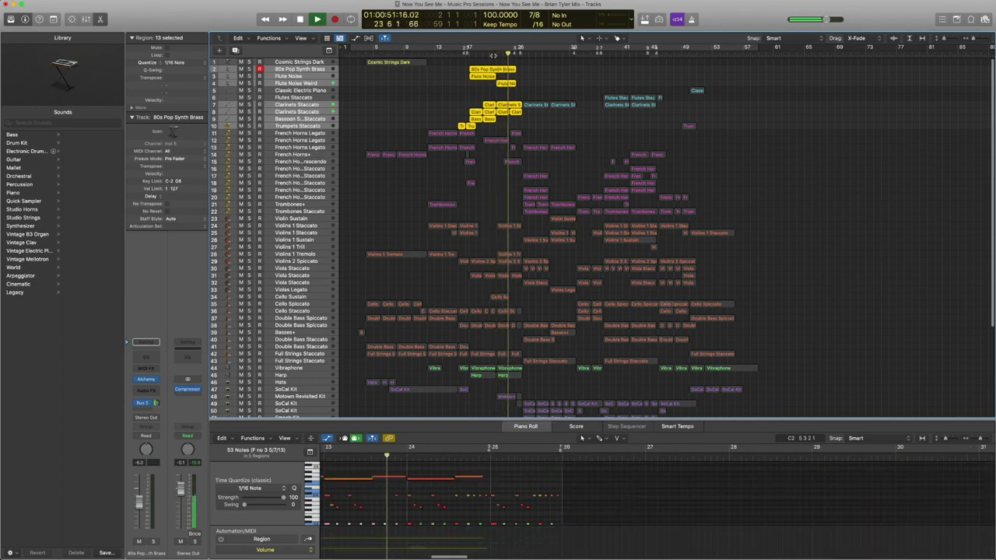
key("space")
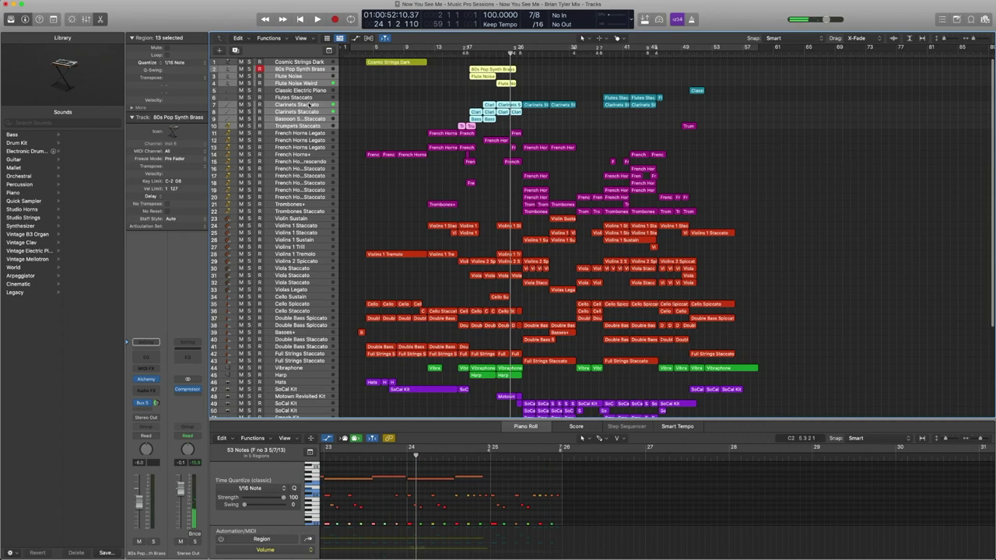
Step: Solo both Clarinets Staccato tracks and the Bassoon Staccato track, and play them from about bar 17 into bar 20
left_click(308, 105)
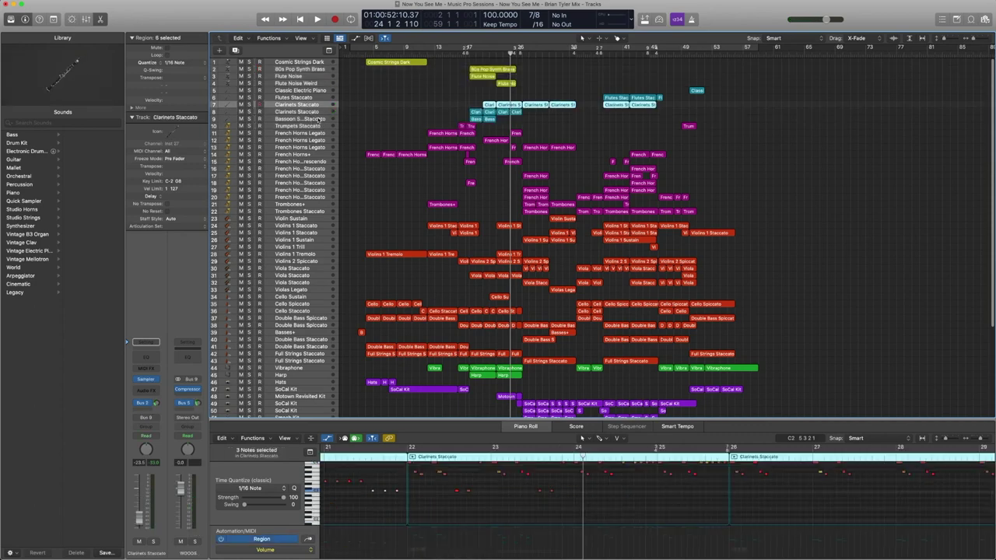
left_click(318, 119, "shift")
double_click(467, 53)
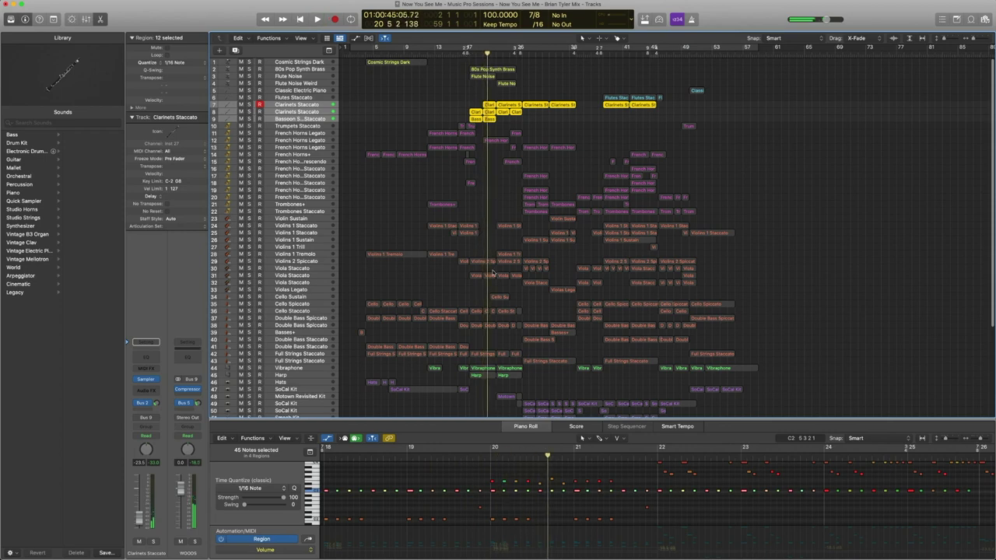
Step: Select the woodwind, brass, violin and viola regions around bars 17 to 21, play them together into bar 21, and turn solo off
left_click_drag(490, 286, 472, 70)
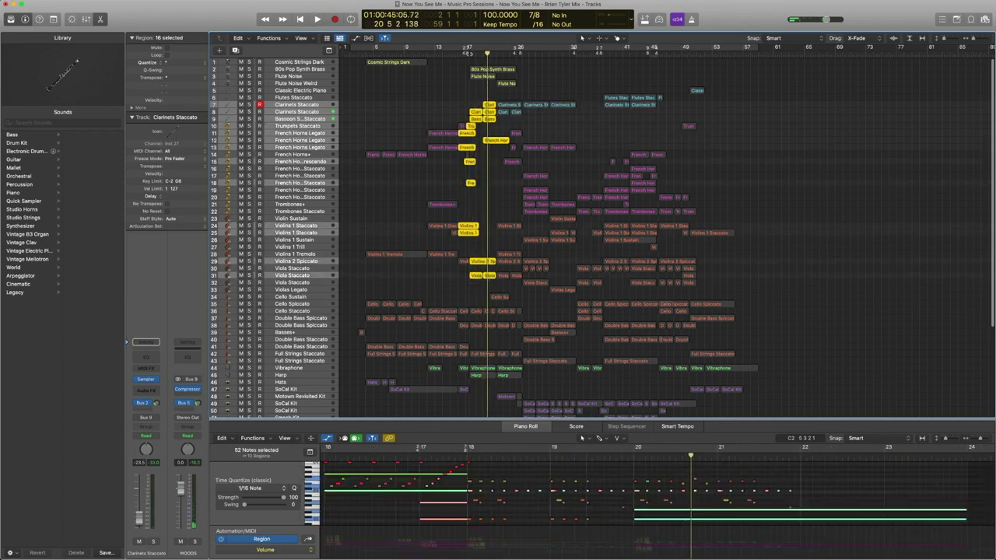
left_click(467, 51)
key("space")
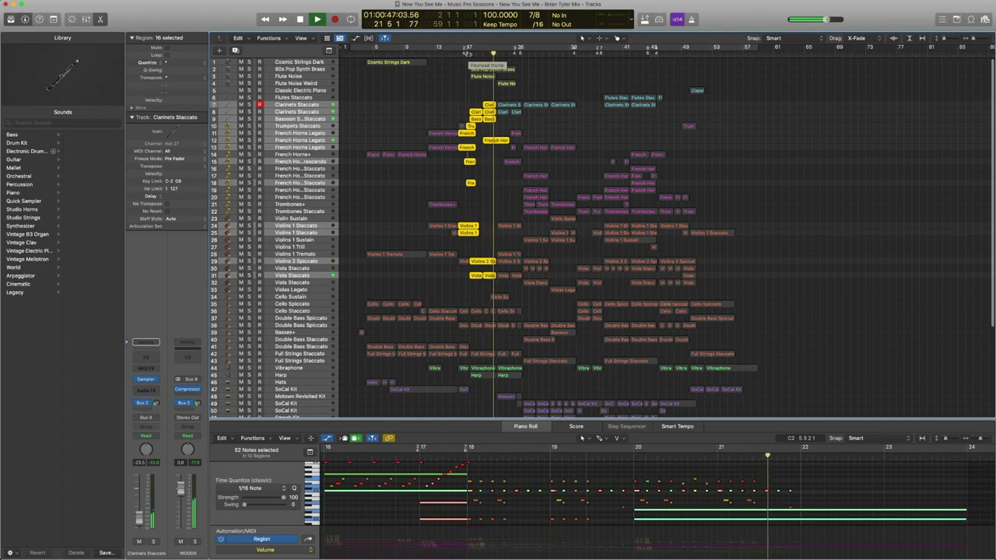
key("space")
key("s")
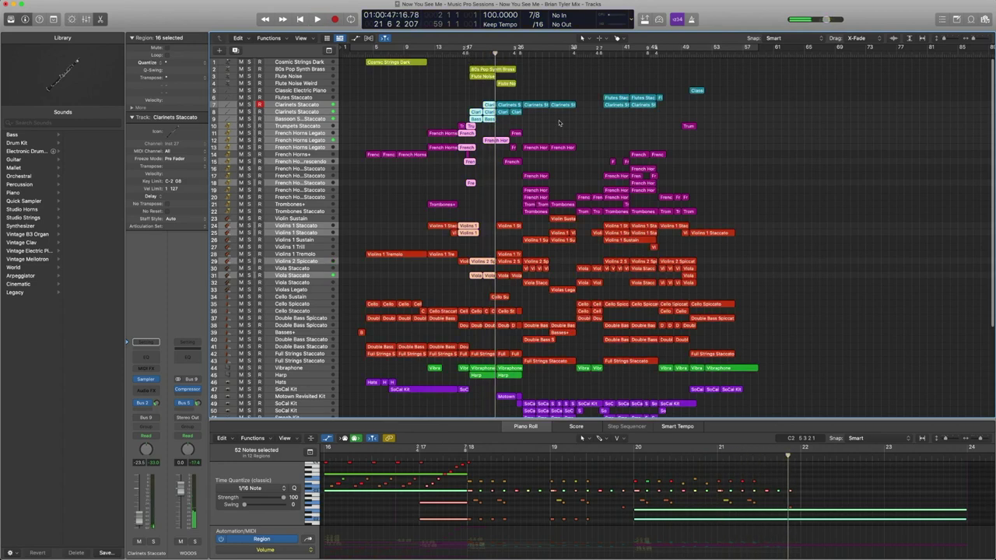
Step: Solo the Flutes, Clarinets and Violins 1 regions starting at bar 38, play them together into bar 41, and turn solo off
left_click_drag(559, 122, 542, 103)
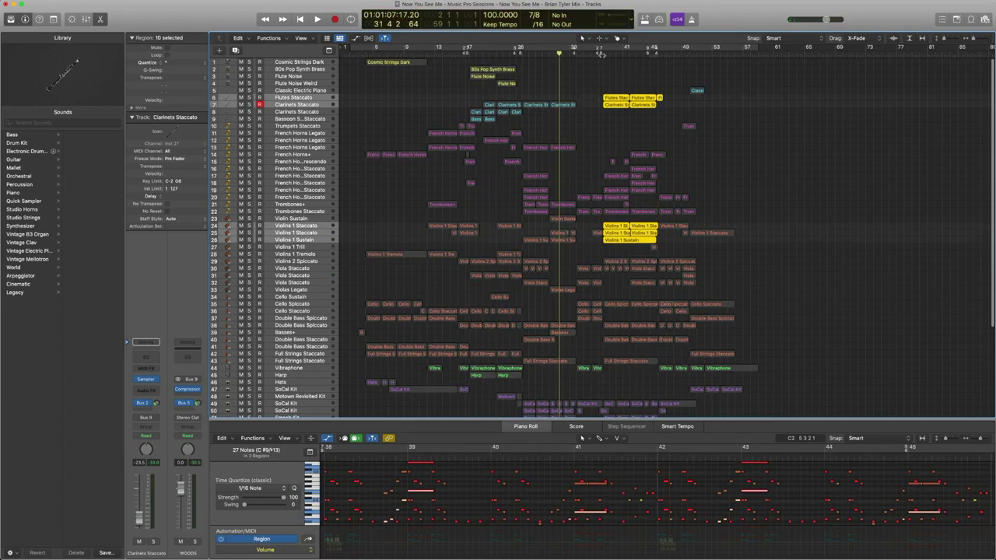
left_click(601, 51)
key("space")
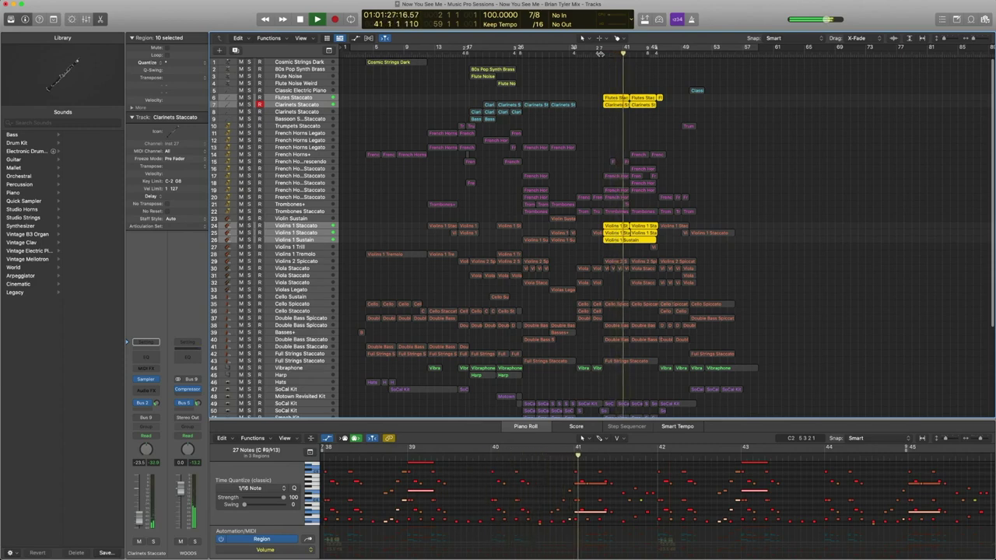
key("ctrl+s")
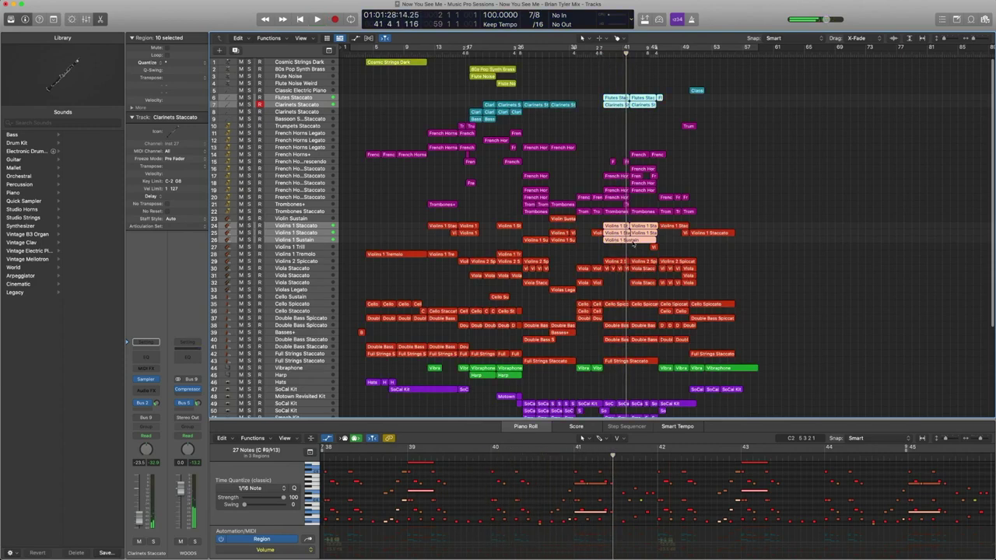
Step: Solo only the Violins 1 Staccato and Sustain regions from bar 38, play them into bar 39, turn solo off, and return the playhead to bar 38
left_click_drag(657, 245, 607, 222)
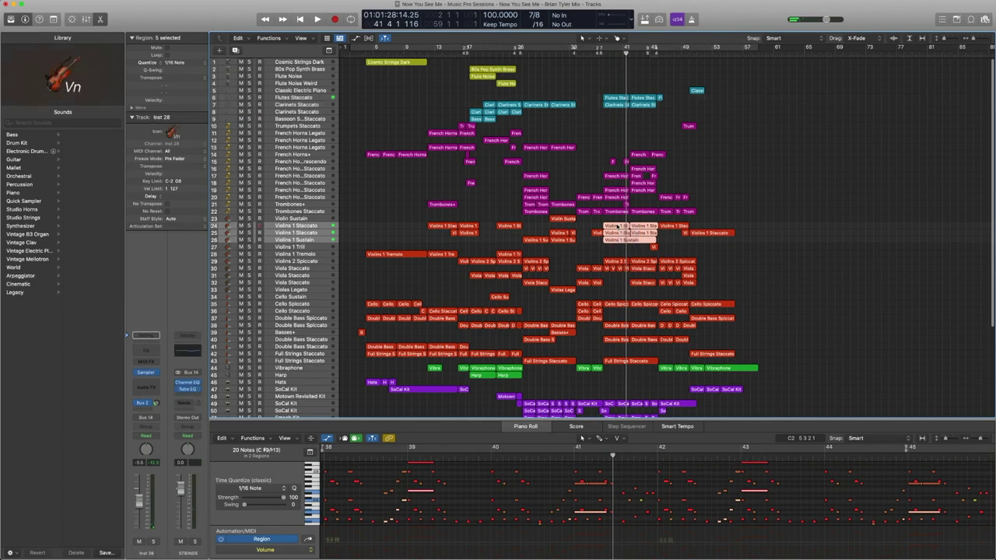
key("ctrl+s")
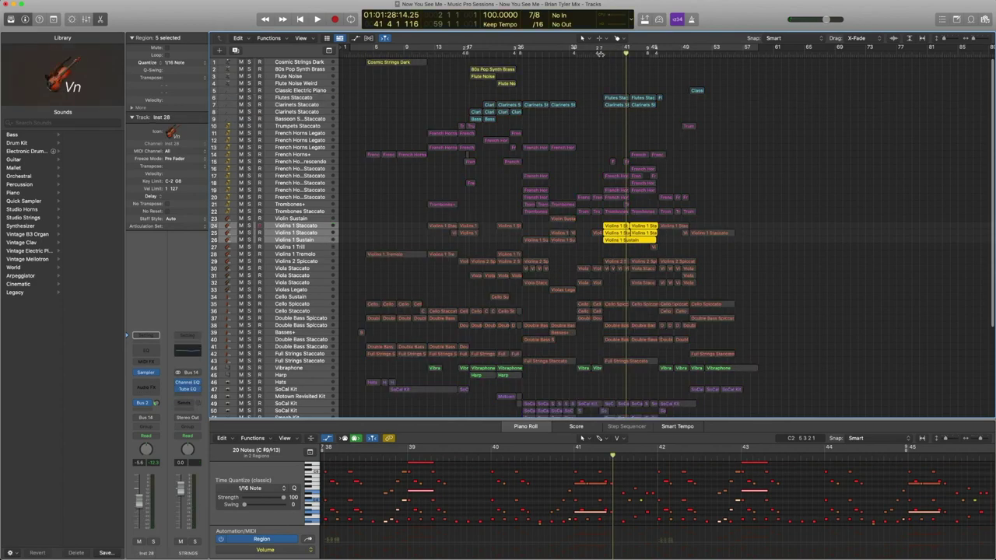
left_click(600, 54)
key("space")
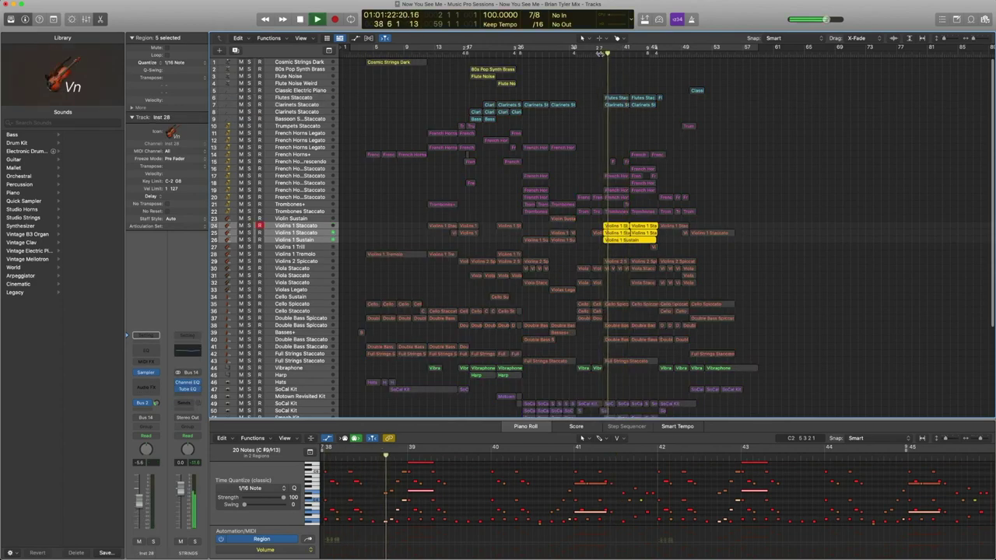
key("space")
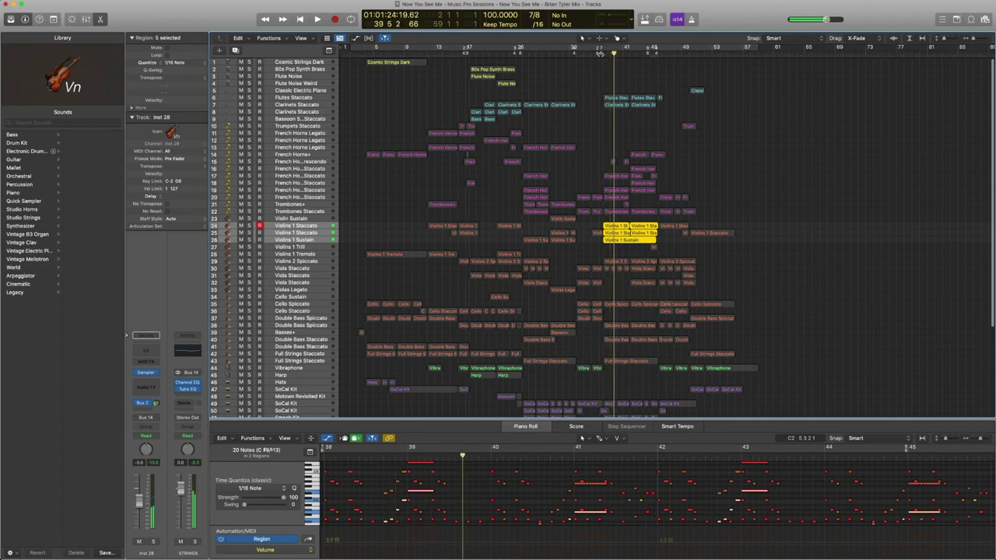
key("ctrl+s")
left_click(600, 54)
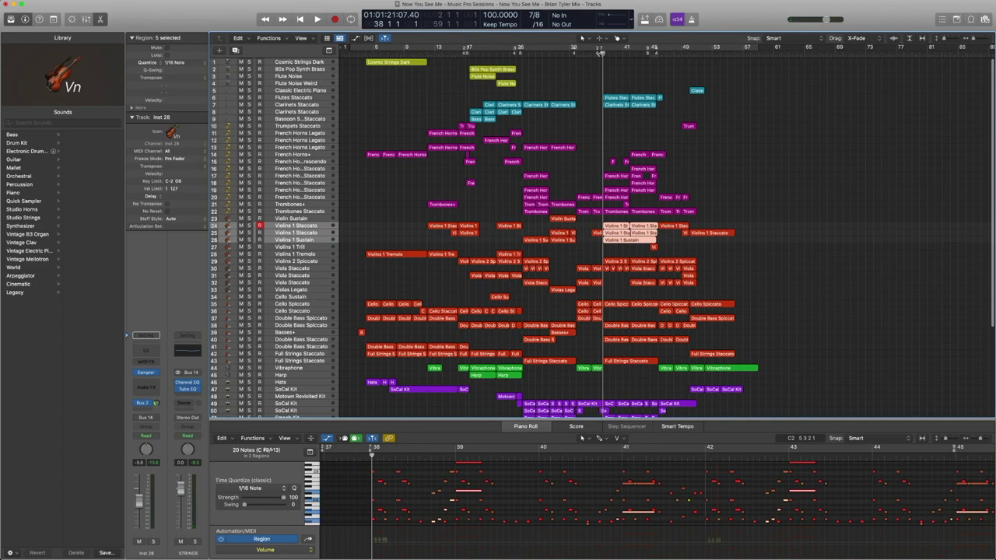
Step: Play the full arrangement from bar 38 into bar 40
key("space")
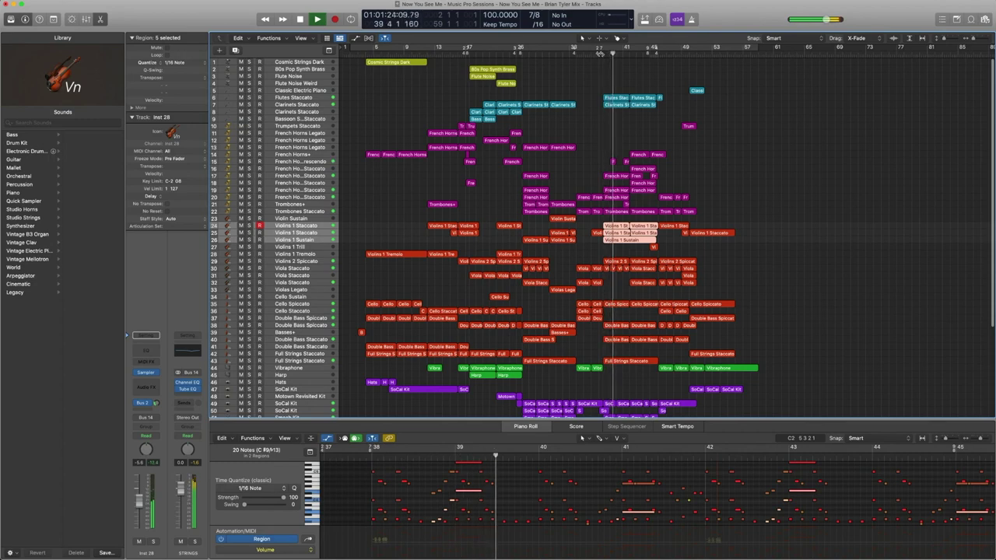
key("space")
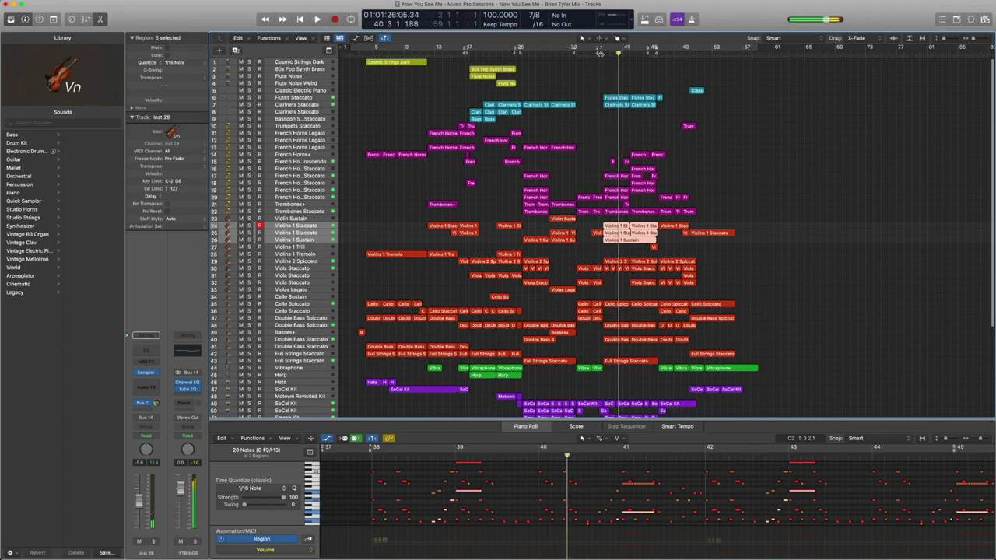
key("ctrl+s")
key("ctrl+s")
Step: Select the Violins 1 regions and the Flutes and Clarinets Staccato regions starting at bar 38 in turn, and return the playhead to bar 38
left_click_drag(637, 249, 615, 230)
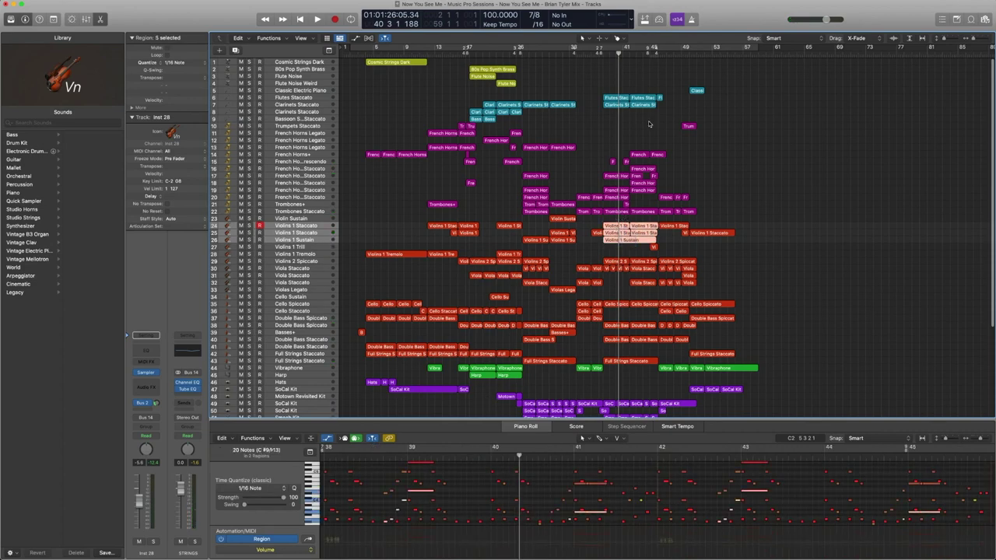
left_click_drag(649, 124, 603, 96)
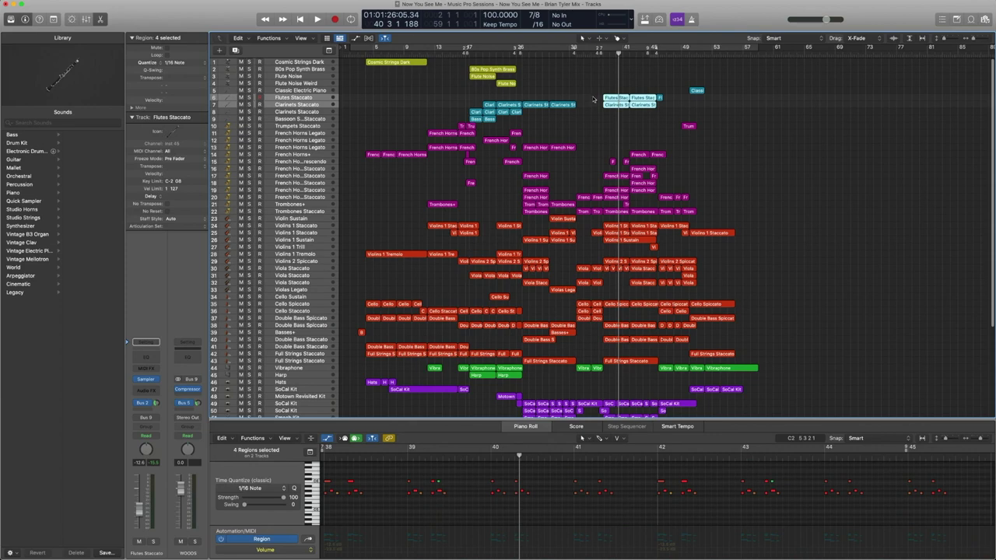
left_click(603, 54)
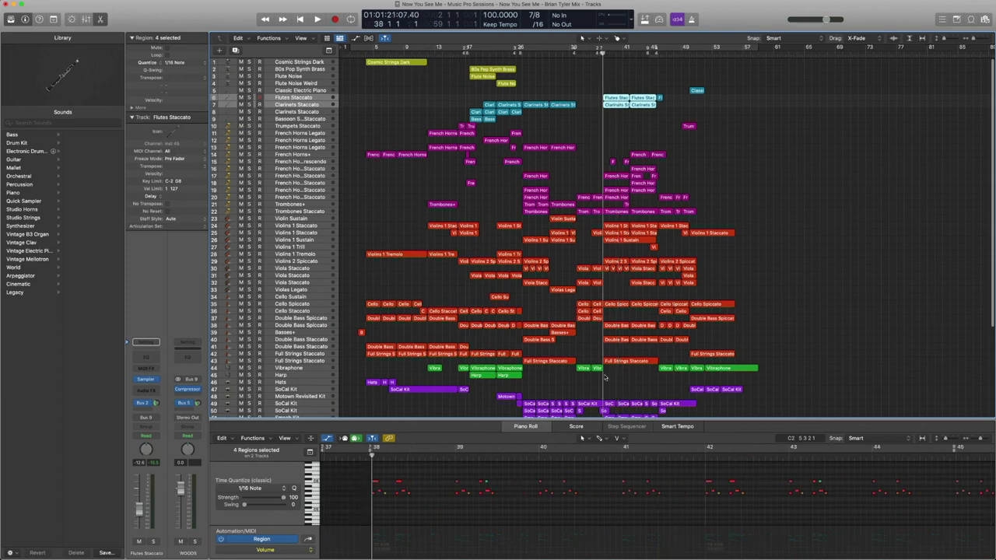
Step: Solo the Full Strings Staccato region starting at bar 38, play it into bar 39, and turn solo off
left_click(308, 364)
left_click(626, 362)
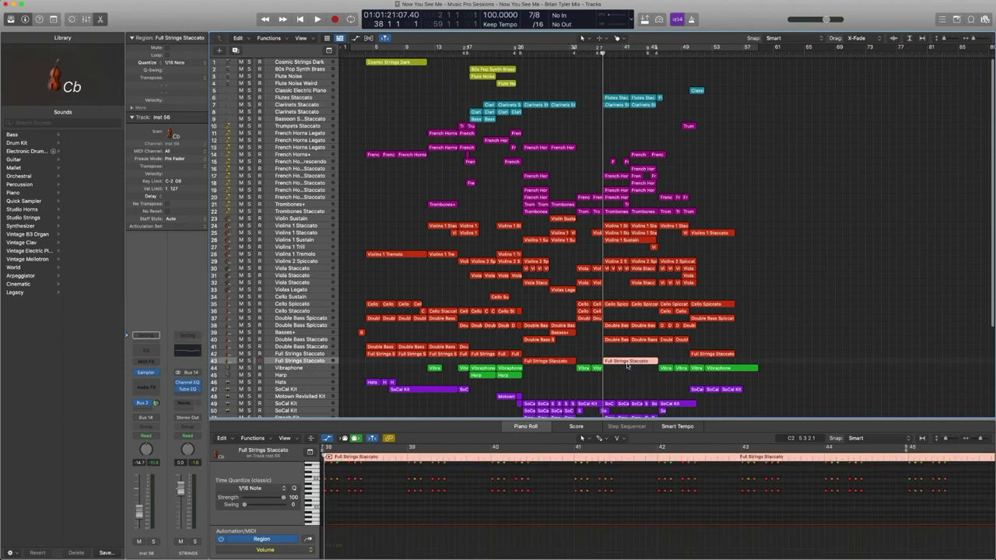
key("ctrl+s")
key("space")
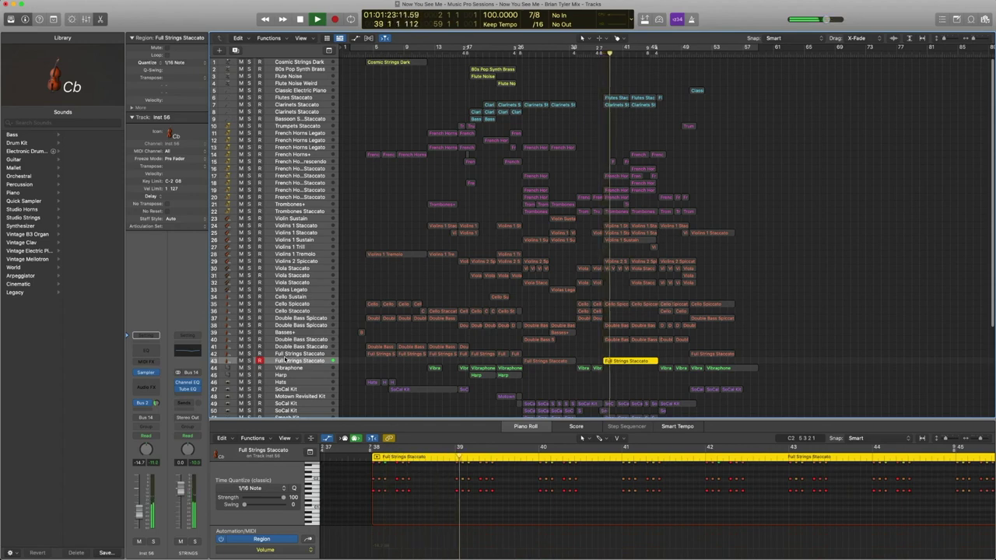
key("space")
key("ctrl+s")
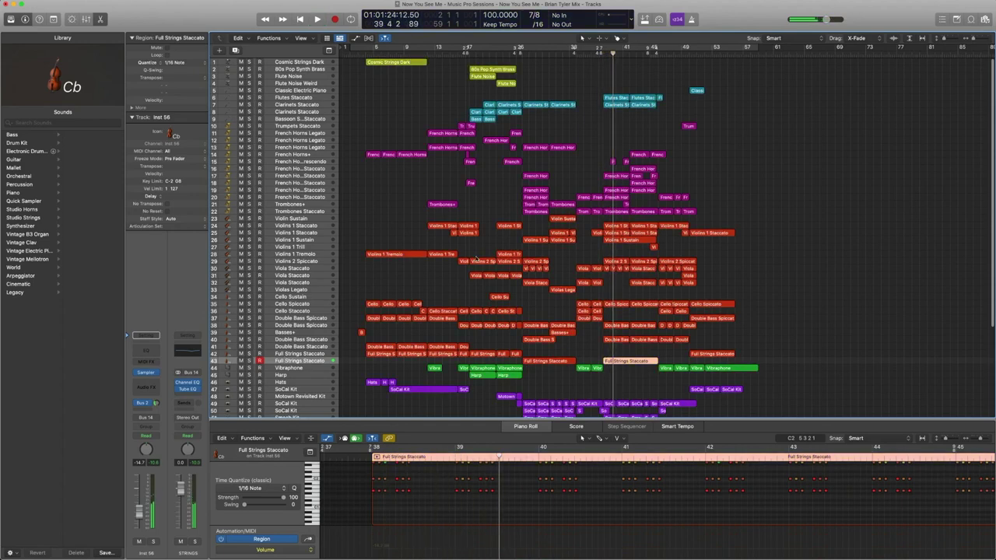
Step: Select all violin, viola, cello, double bass and full strings regions from bar 38, solo them, and play them into bar 40
left_click_drag(650, 382, 605, 223)
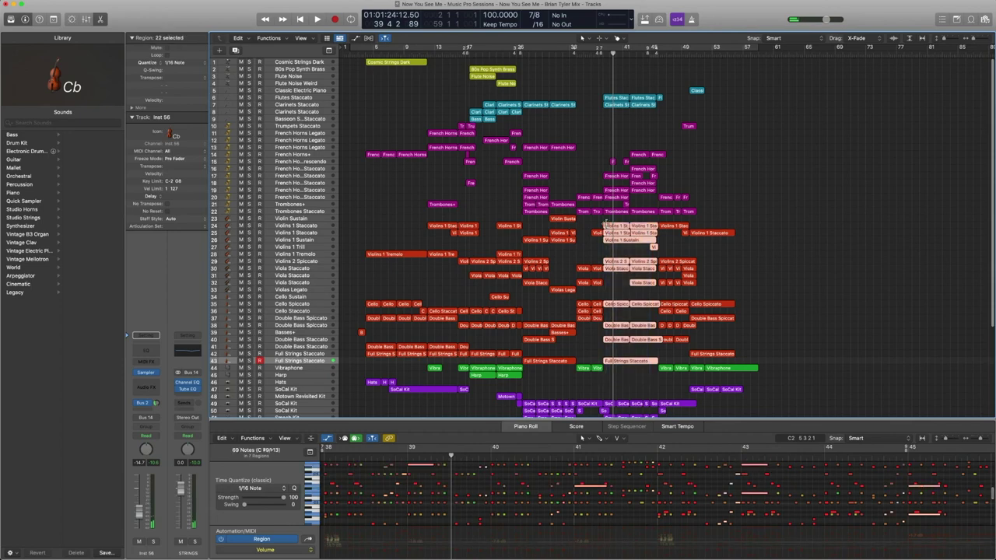
key("ctrl+s")
key("space")
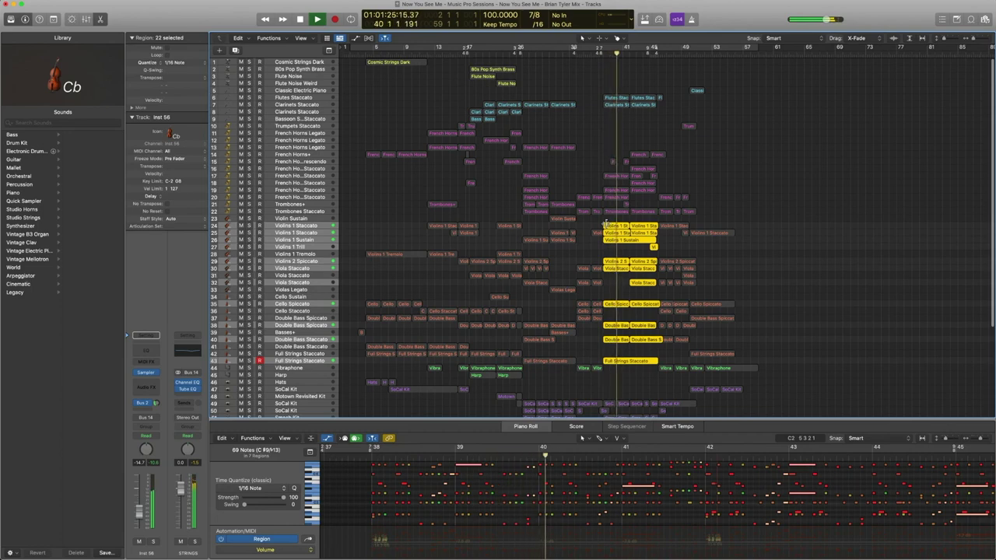
key("space")
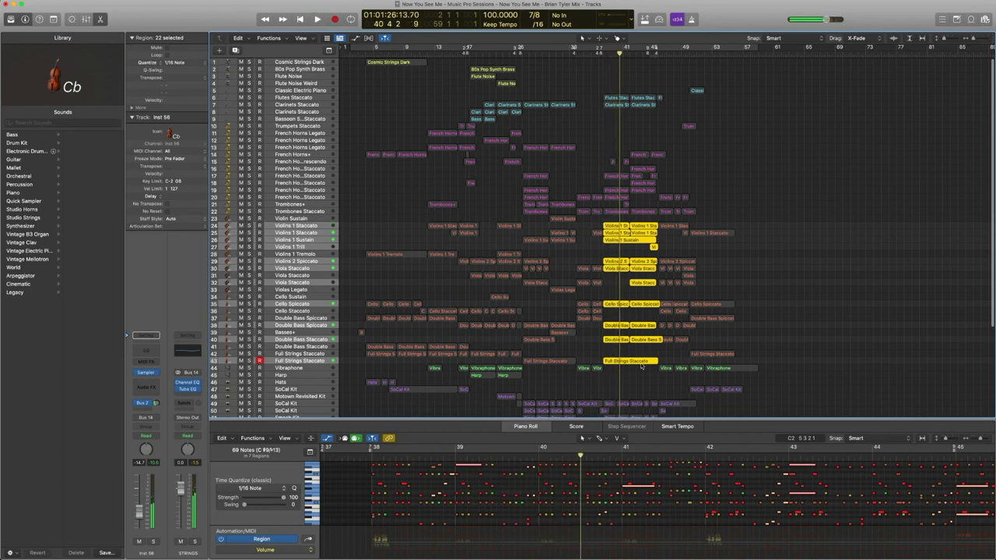
Step: Replay the soloed strings without the Full Strings Staccato region, add it back during playback into bar 41, and turn solo off
left_click(637, 362, "shift")
key("space")
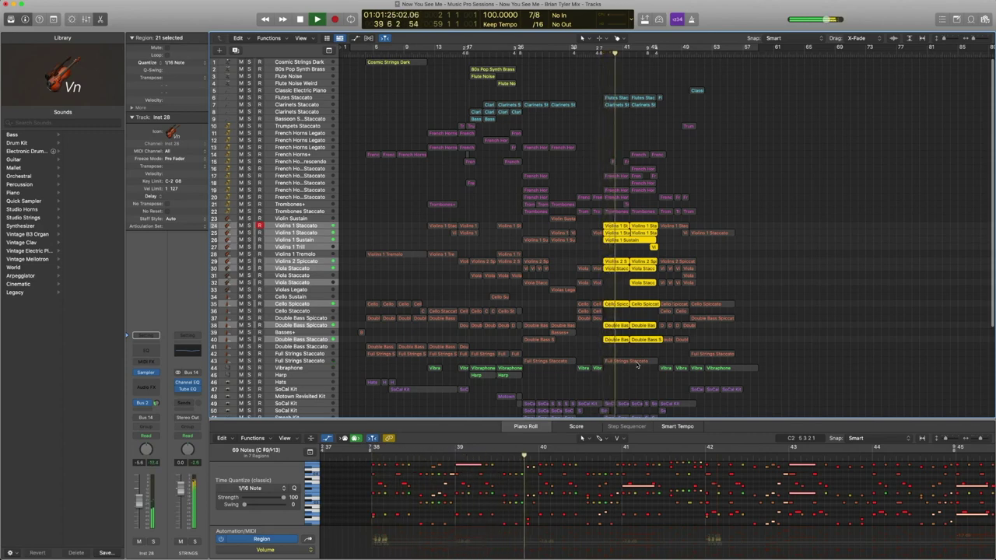
left_click(636, 361, "shift")
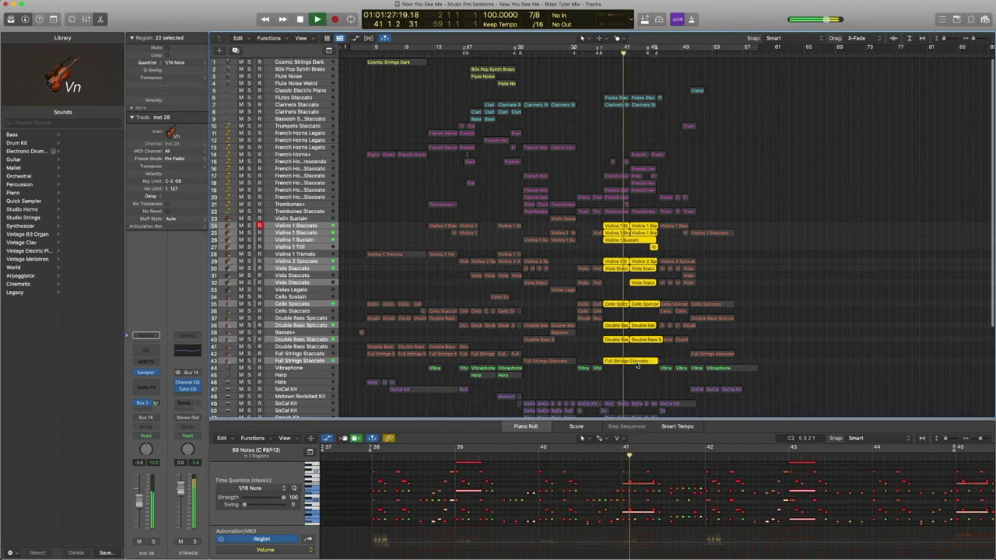
key("ctrl+s")
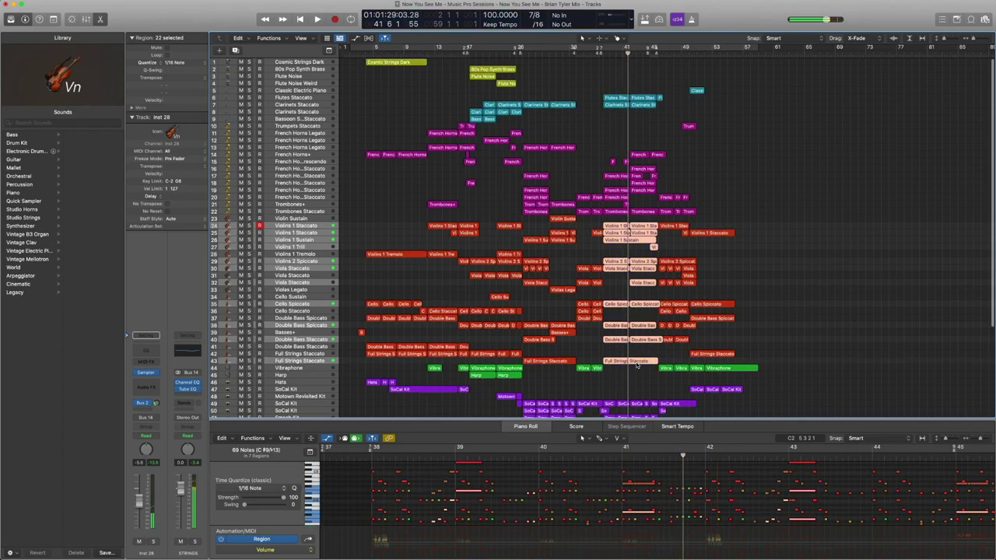
Step: Clear the selection and select only the Full Strings Staccato region starting at bar 38
left_click(589, 346)
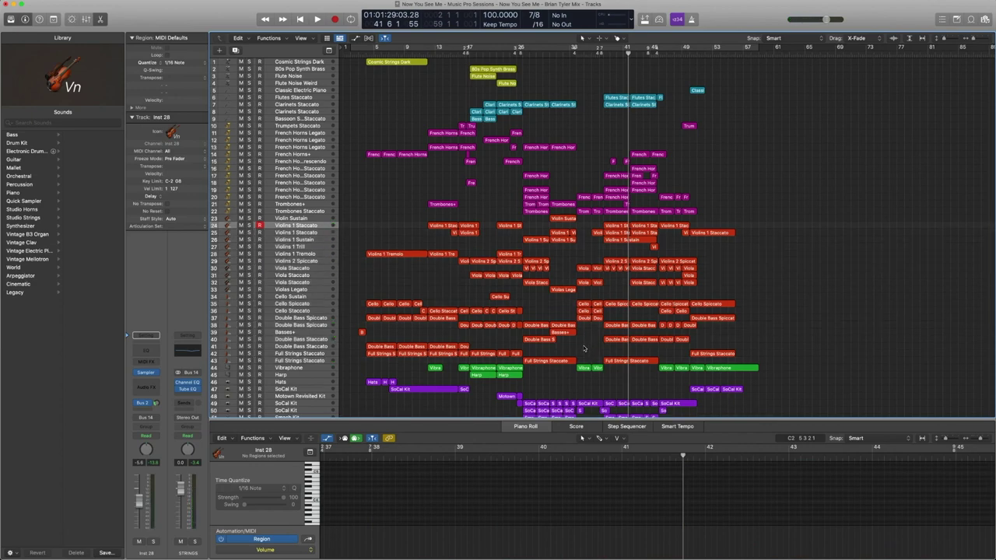
left_click(640, 361)
scroll(601, 357, "down", 2)
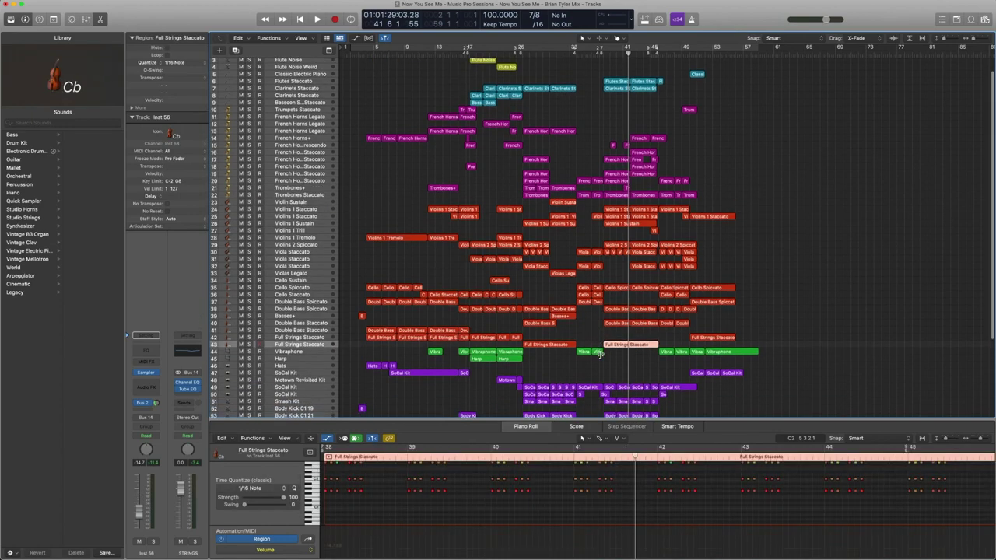
Step: Select the Vibraphone track, show its Sampler sounds in the Mallets category, and play it soloed through bar 19 into bar 20
left_click(311, 352)
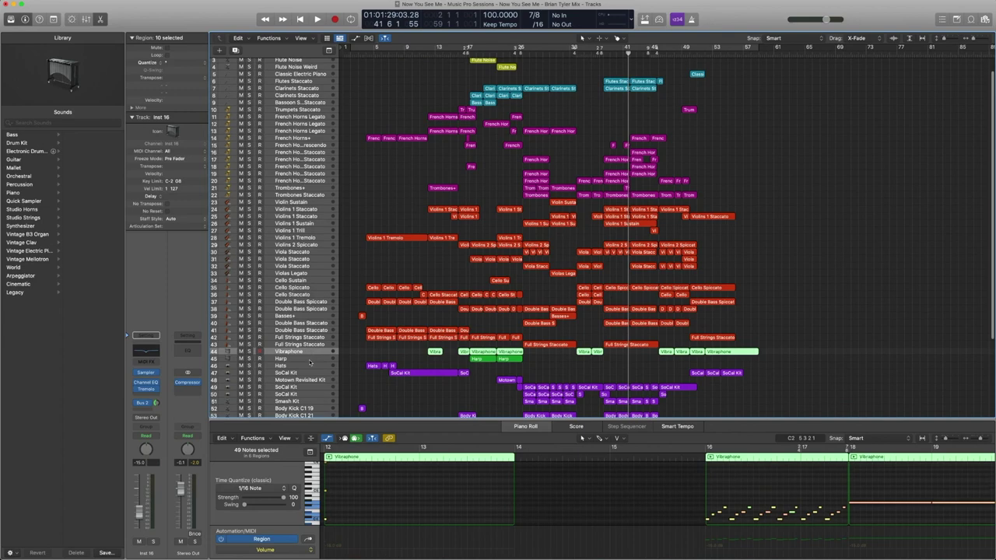
left_click(146, 372)
key("space")
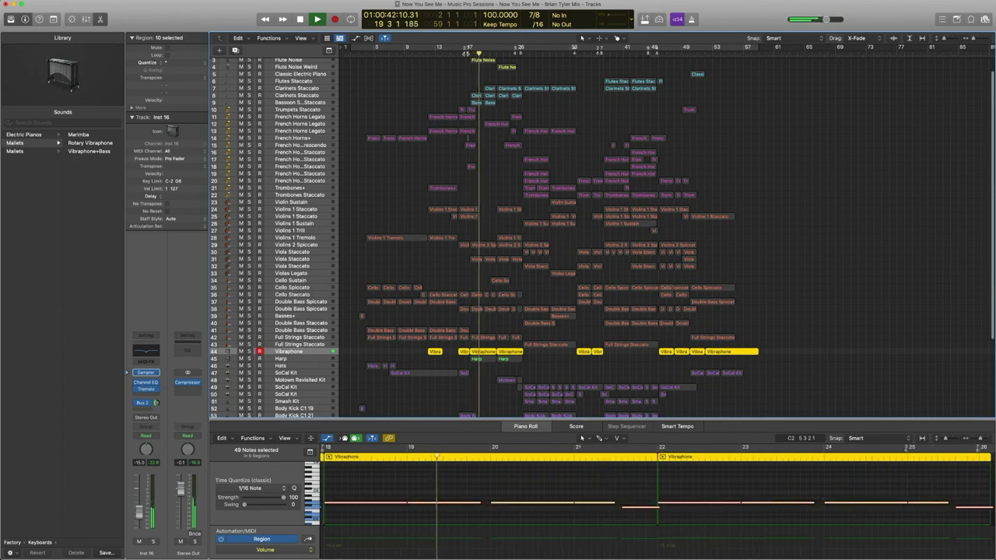
key("space")
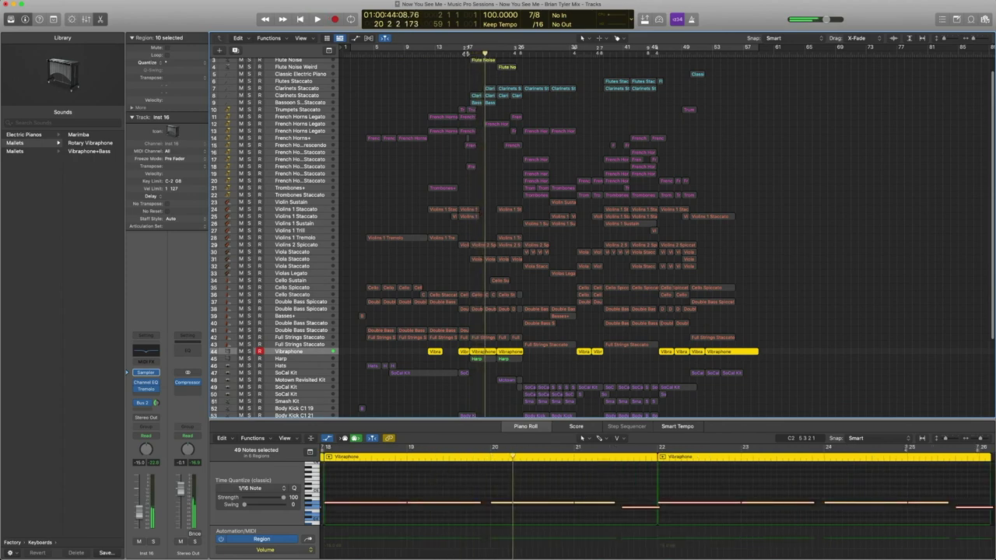
Step: Select the Harp track, view its sound in the Orchestral library, and play it soloed from bar 22
left_click(292, 358)
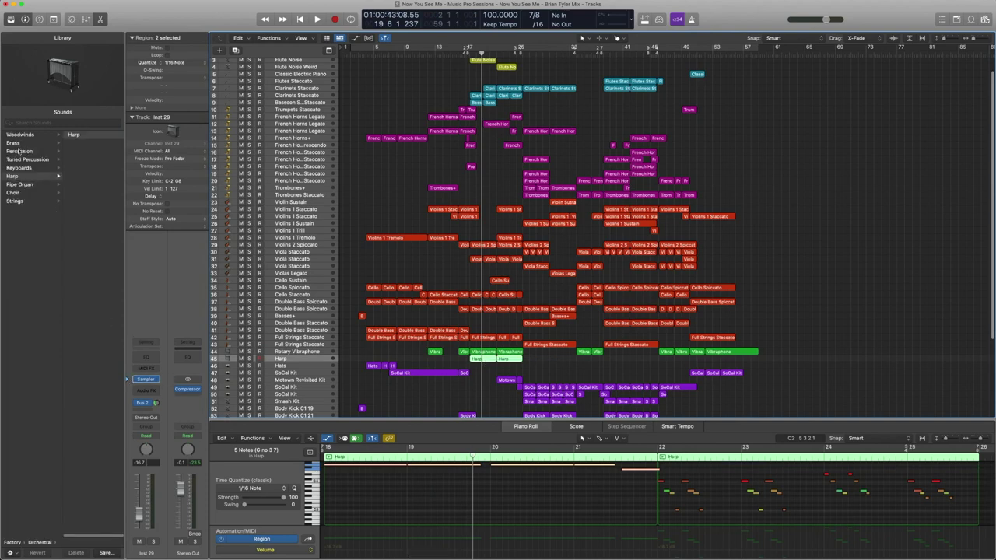
scroll(39, 163, "left", 2)
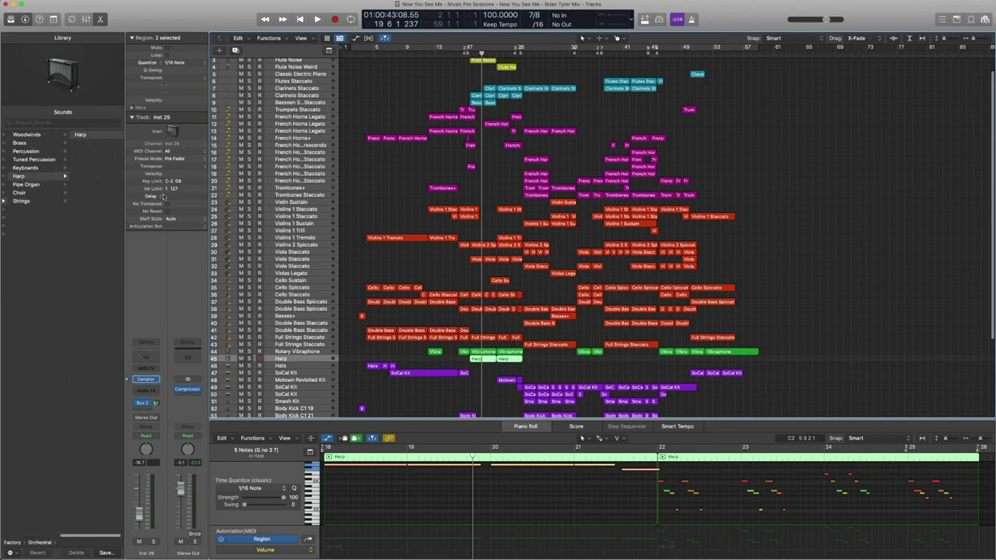
key("ctrl+s")
key("space")
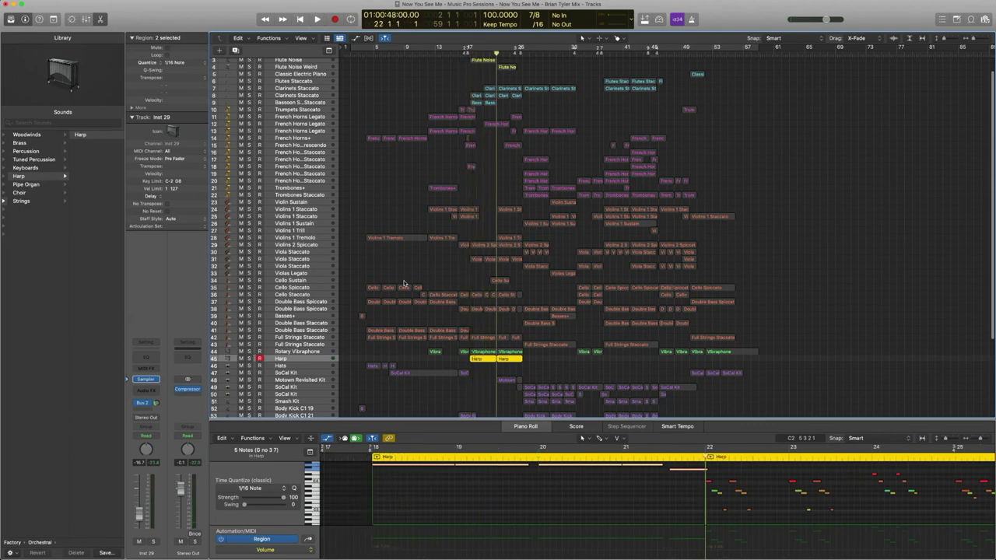
key("space")
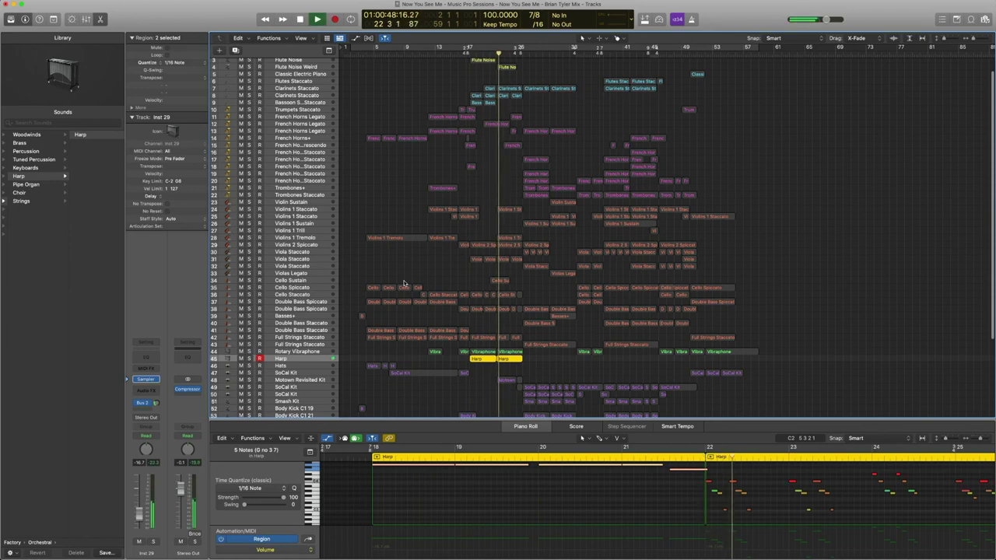
key("space")
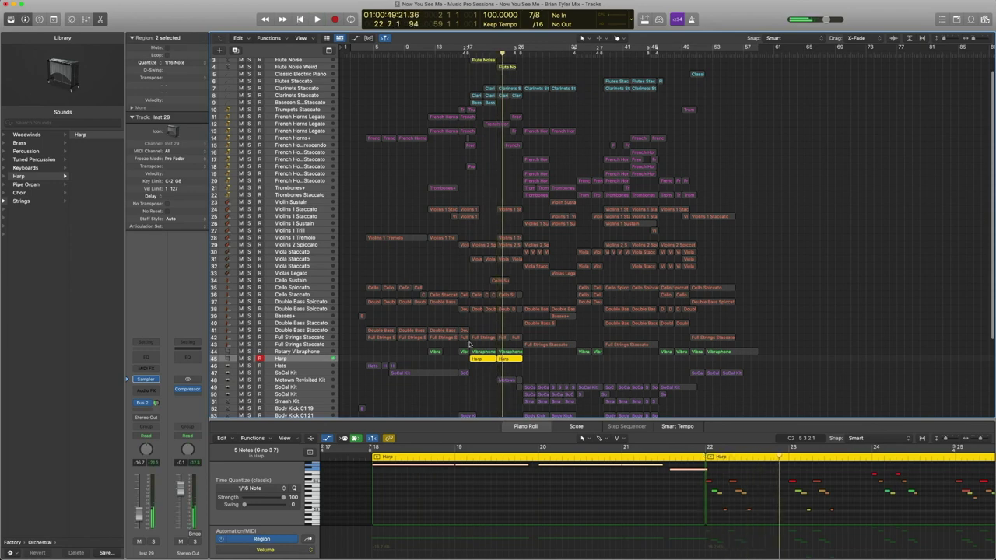
Step: Select the Harp, Rotary Vibraphone and string regions around bars 22 to 25, play them soloed into bar 24, and turn solo off
left_click_drag(519, 368, 501, 238)
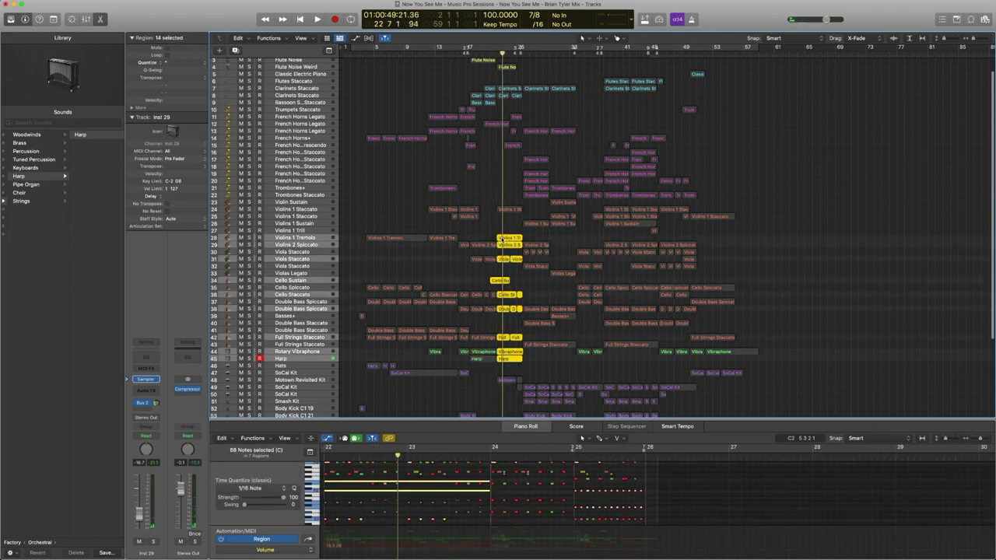
key("space")
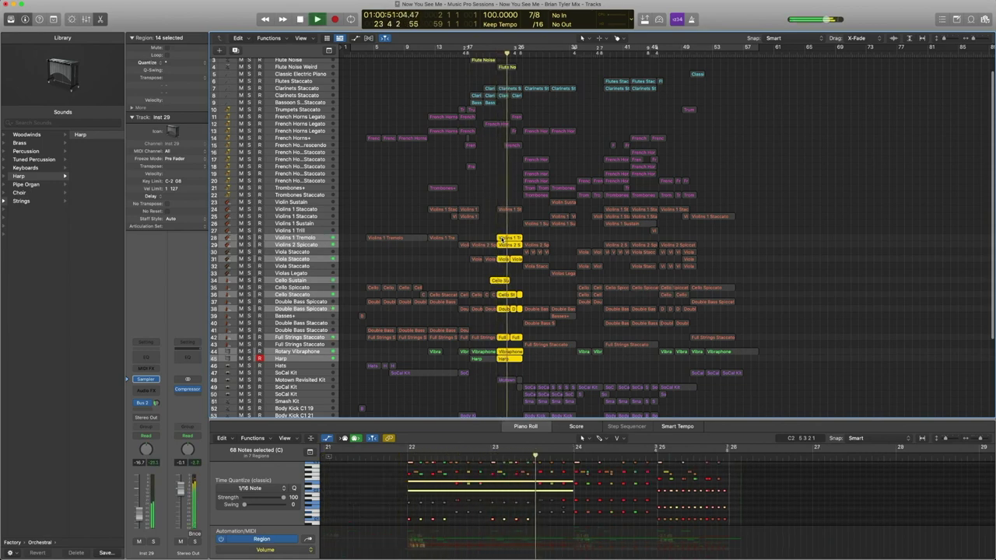
key("space")
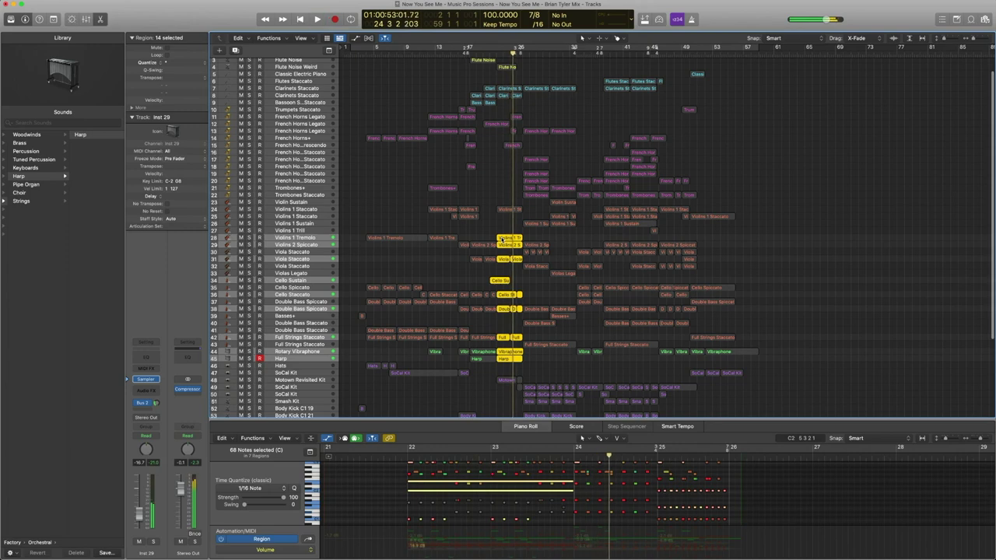
key("ctrl+s")
Step: Clear the selection and select the Rotary Vibraphone and Harp regions between about bars 12 and 37
left_click(496, 372)
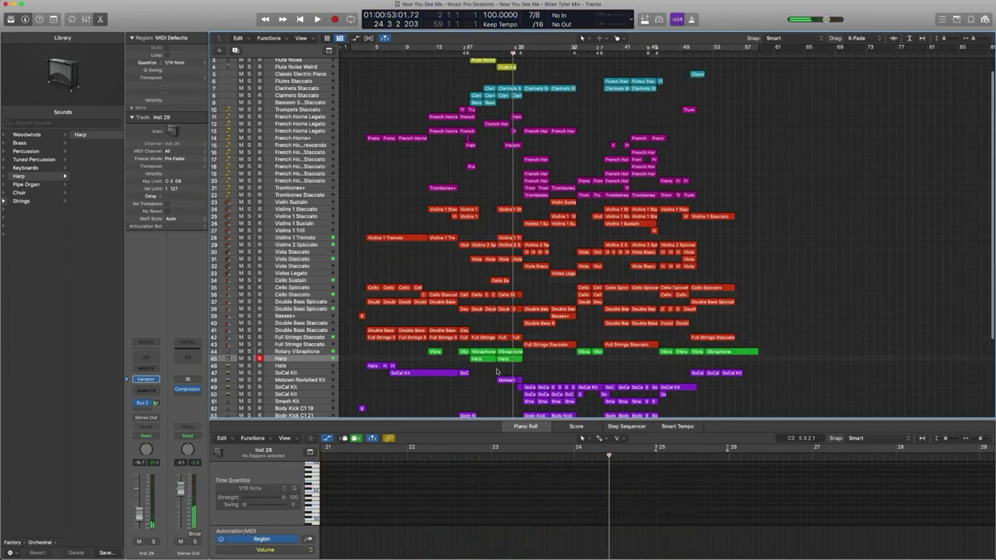
left_click_drag(606, 361, 425, 350)
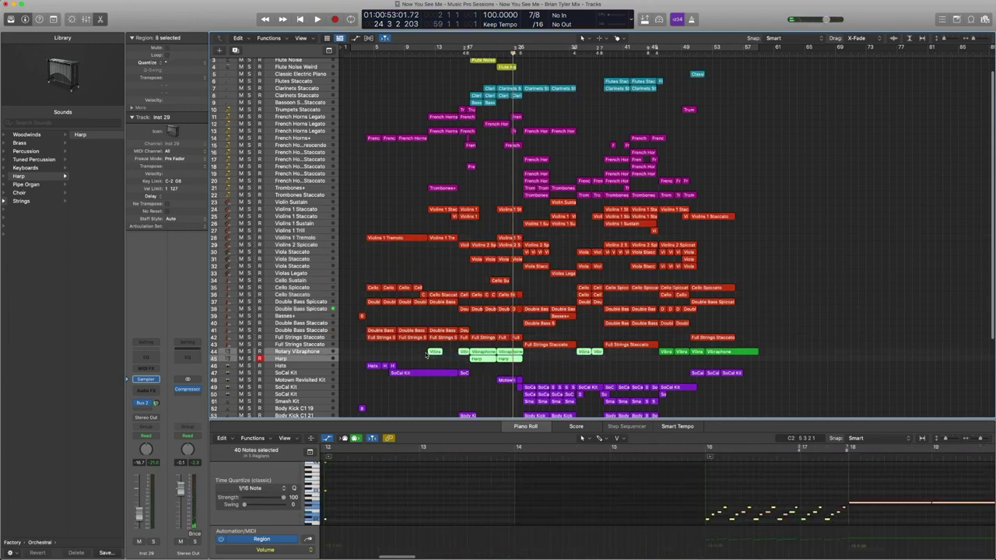
Step: Select the SoCal Kit track below Hats, solo its regions and play them from around bar 8
scroll(427, 352, "down", 3)
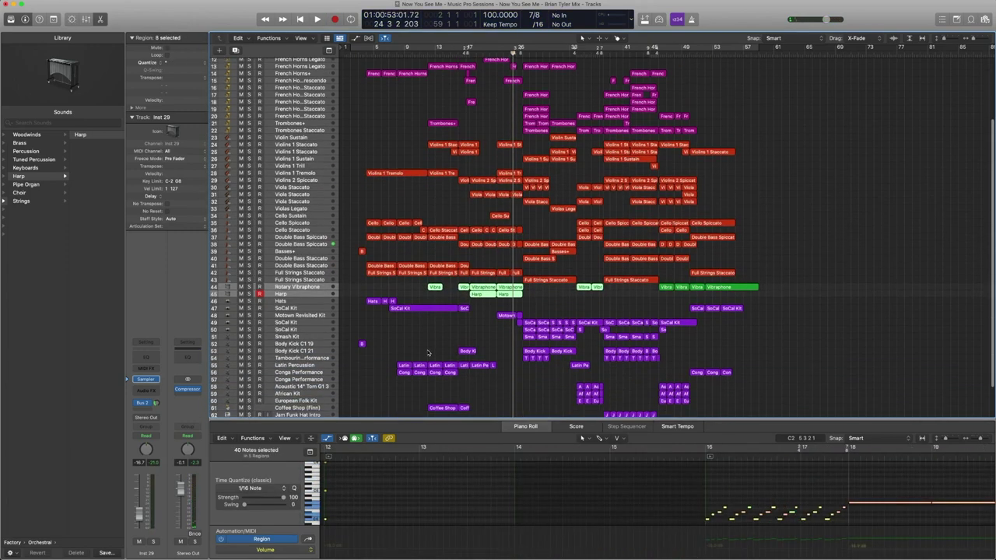
left_click(283, 302)
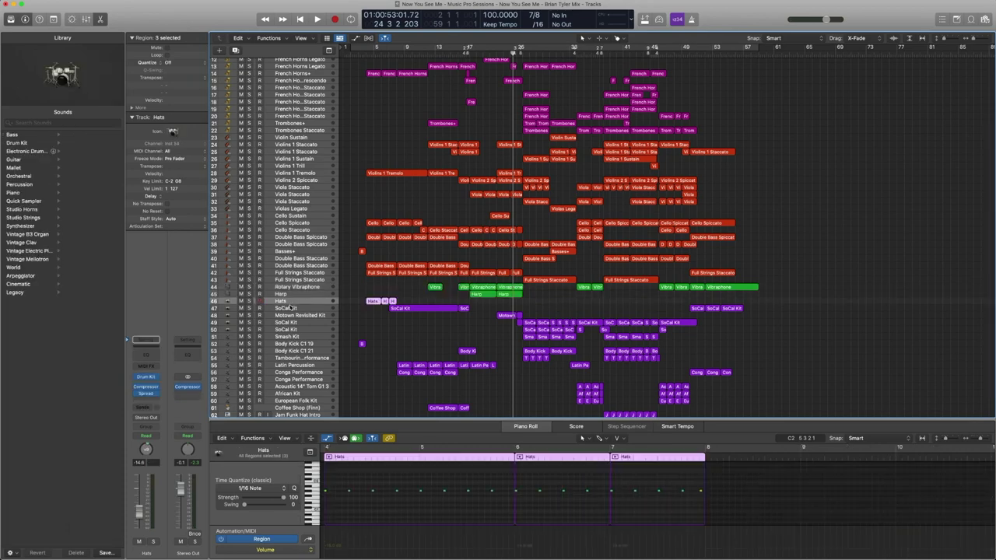
left_click(287, 308)
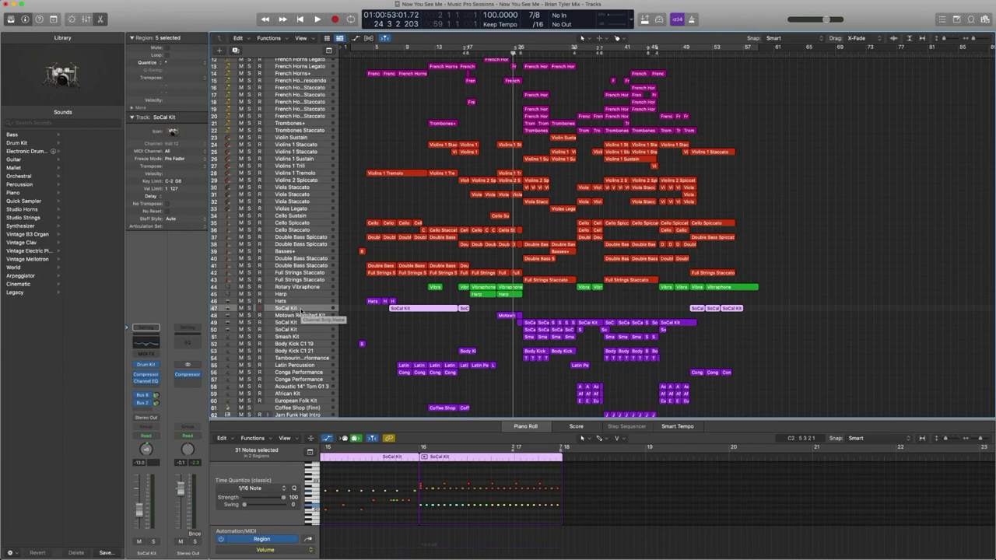
key("ctrl+s")
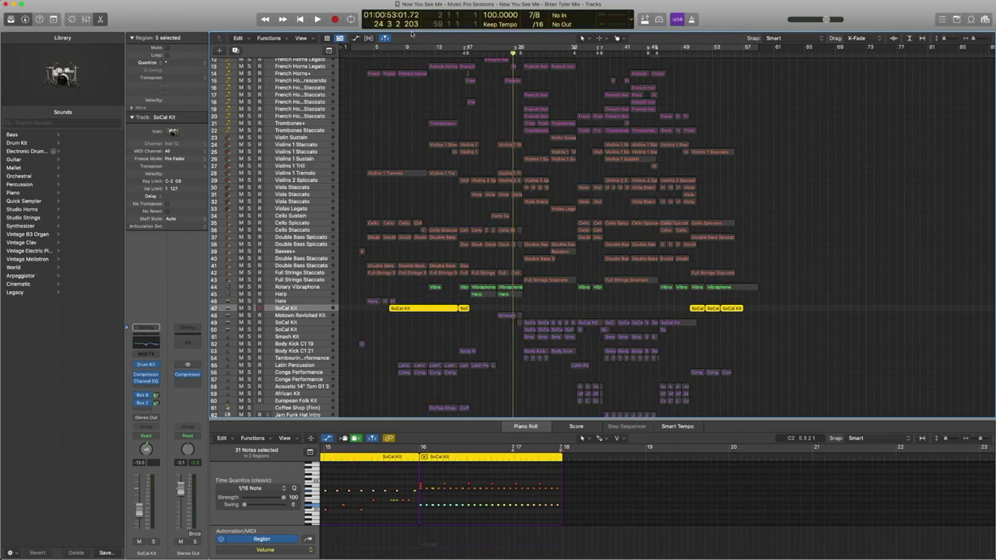
key("shift+Return")
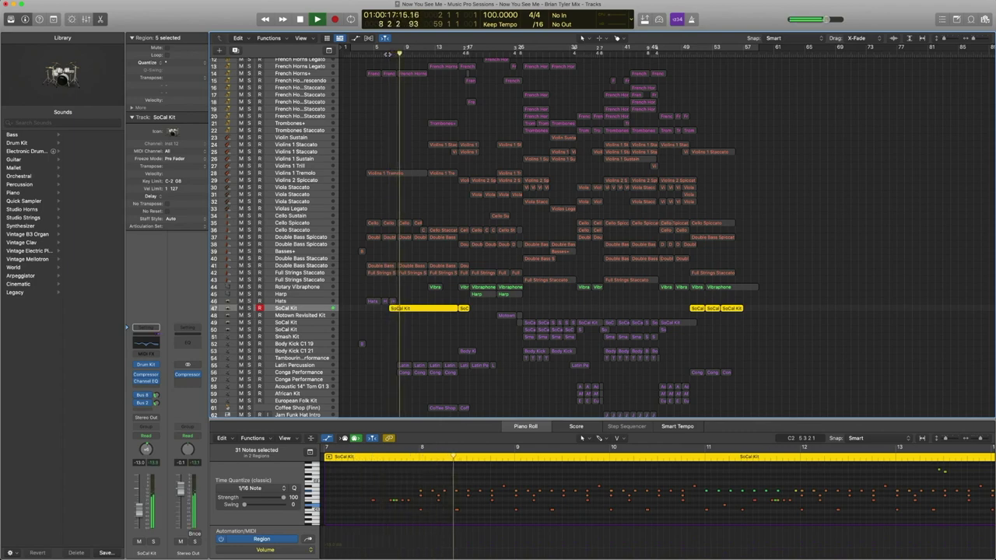
key("space")
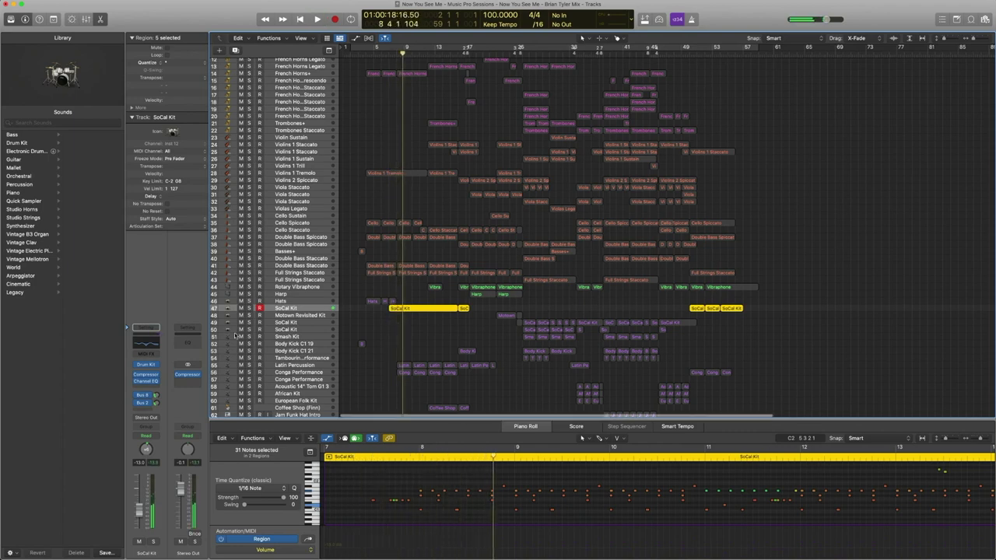
Step: Open the SoCal Kit track's Drum Kit Designer instrument, check its kit preset list and close the plug-in
left_click(129, 367)
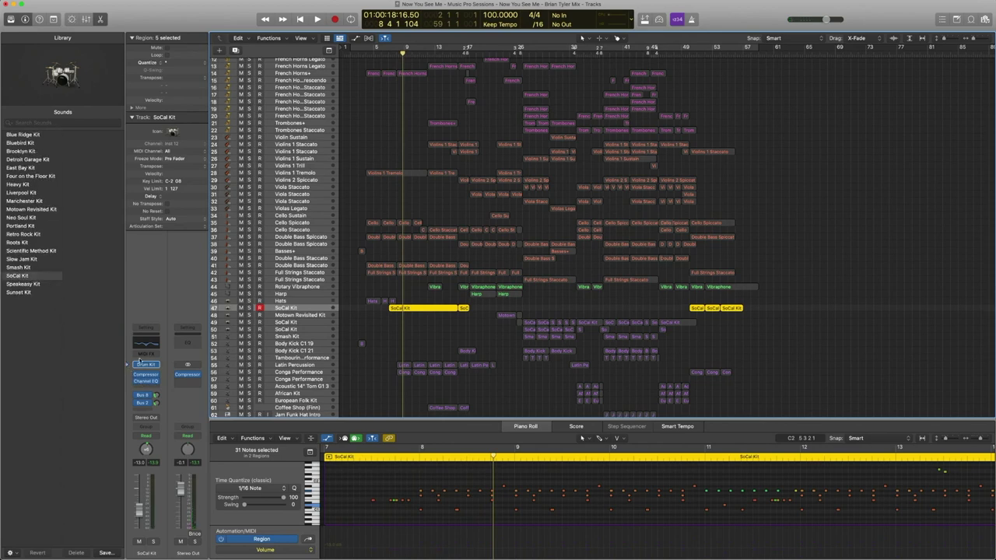
left_click(158, 364)
mouse_move(187, 386)
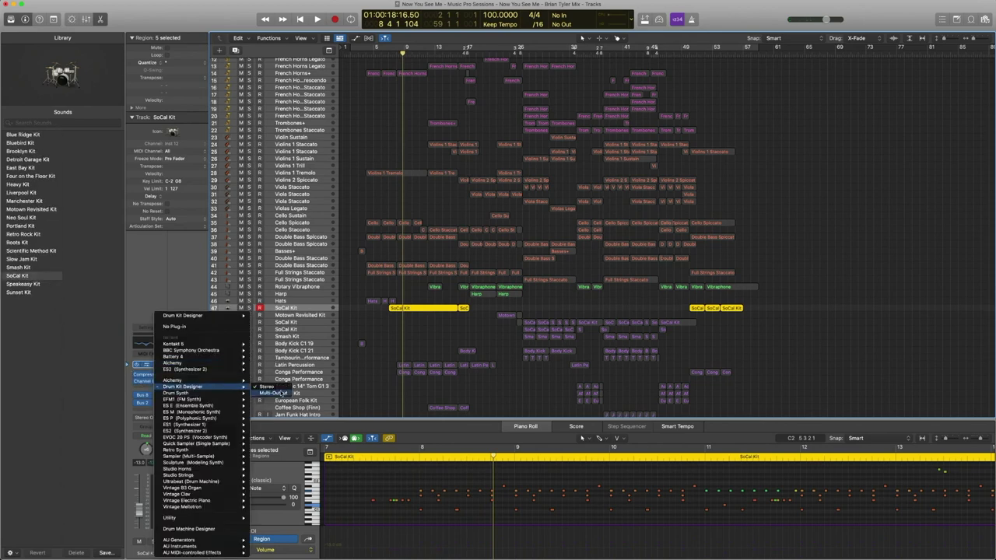
left_click(269, 386)
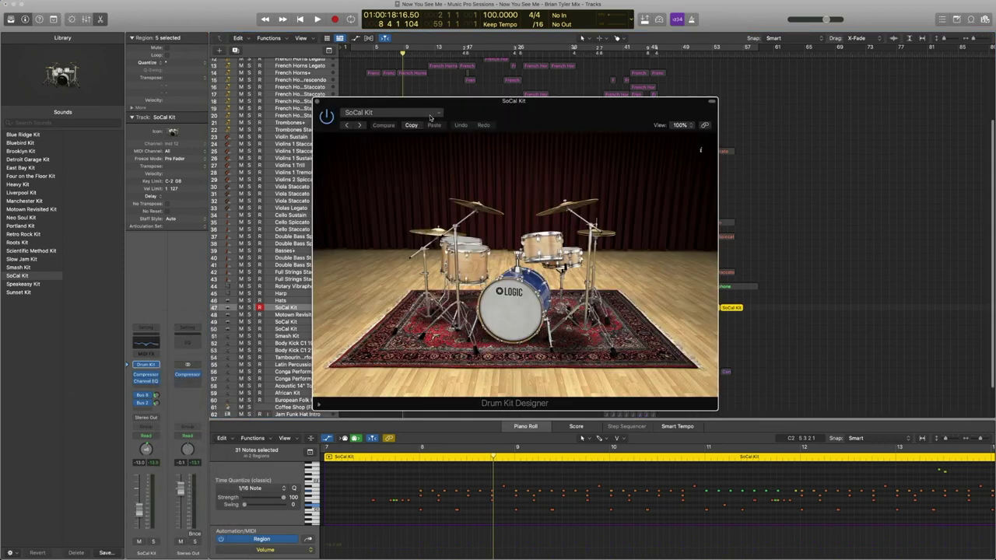
left_click(438, 113)
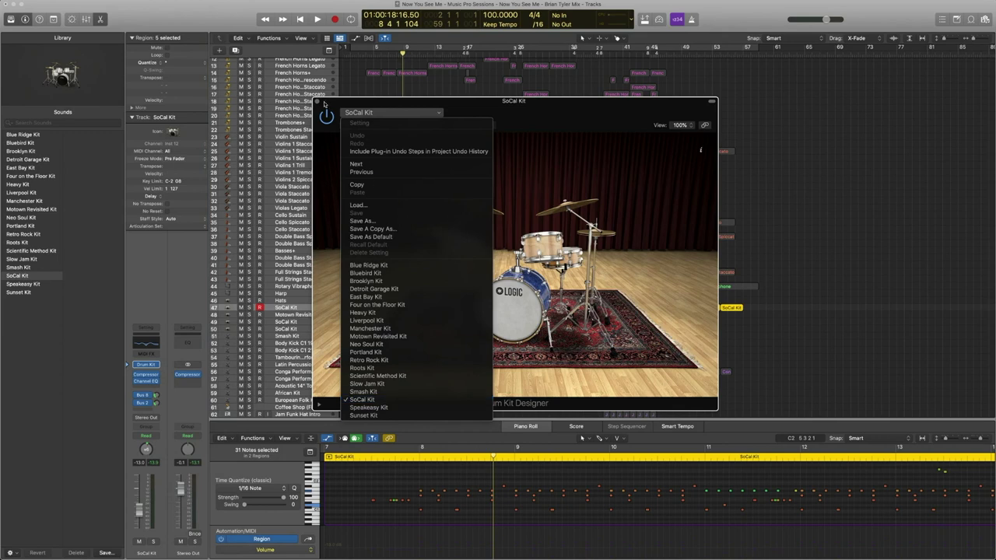
left_click(363, 399)
key("super+w")
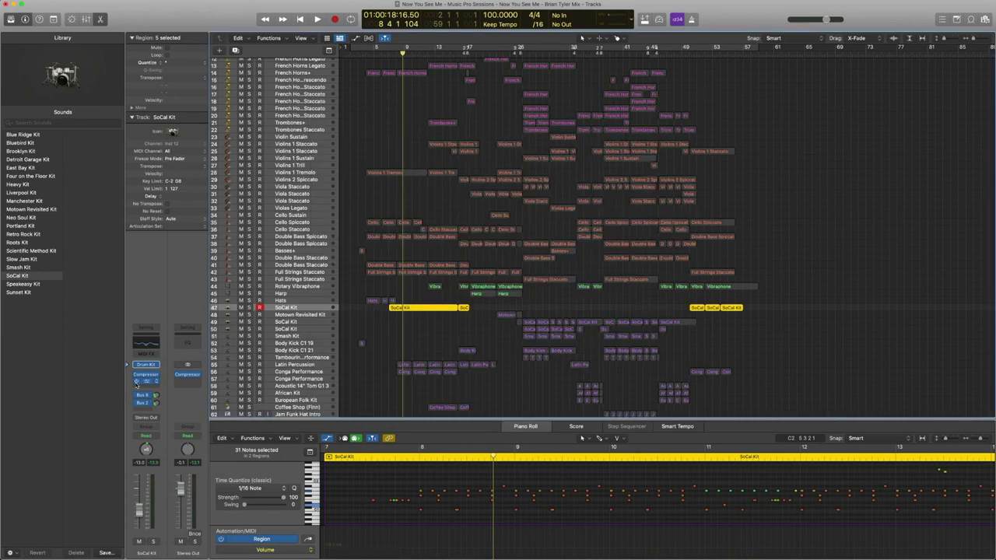
Step: Open the SoCal Kit's Channel EQ, move its window aside and play from bar 8 to compare the sound bypassed and enabled
left_click(146, 343)
left_click_drag(396, 100, 658, 95)
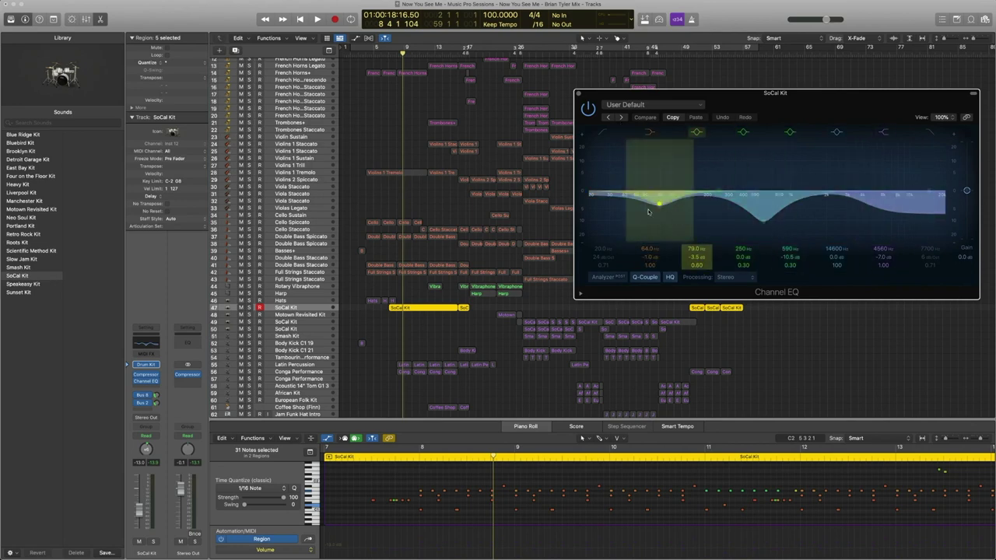
left_click(397, 53)
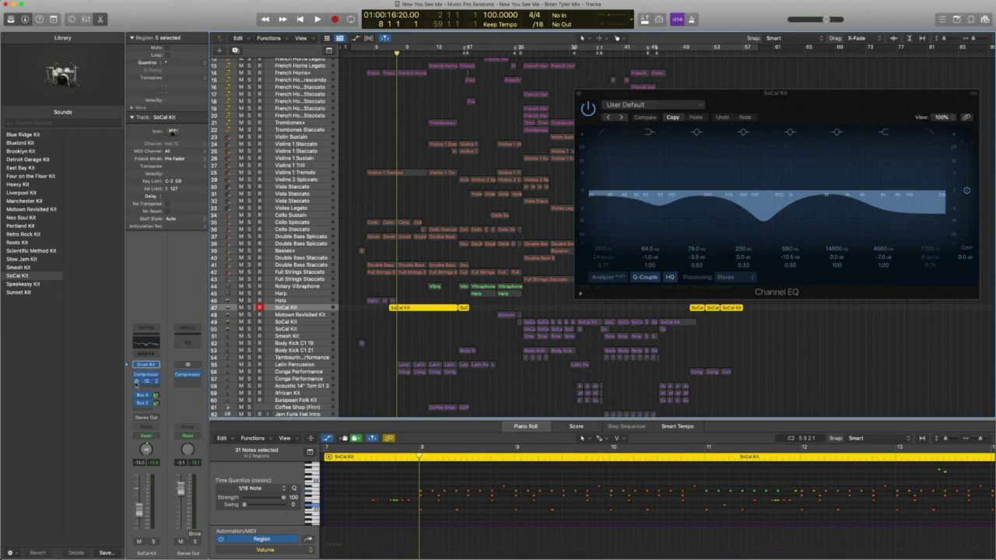
key("space")
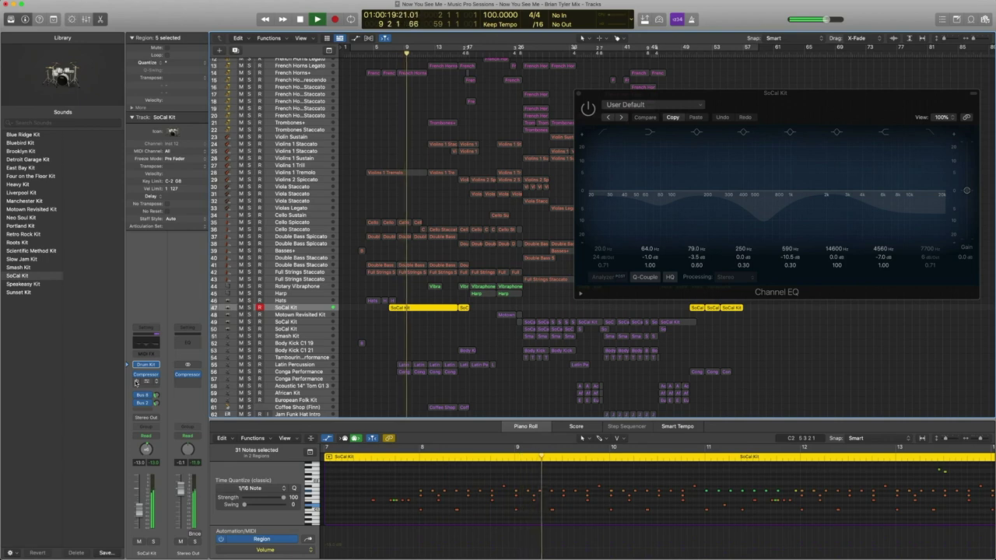
left_click(136, 381)
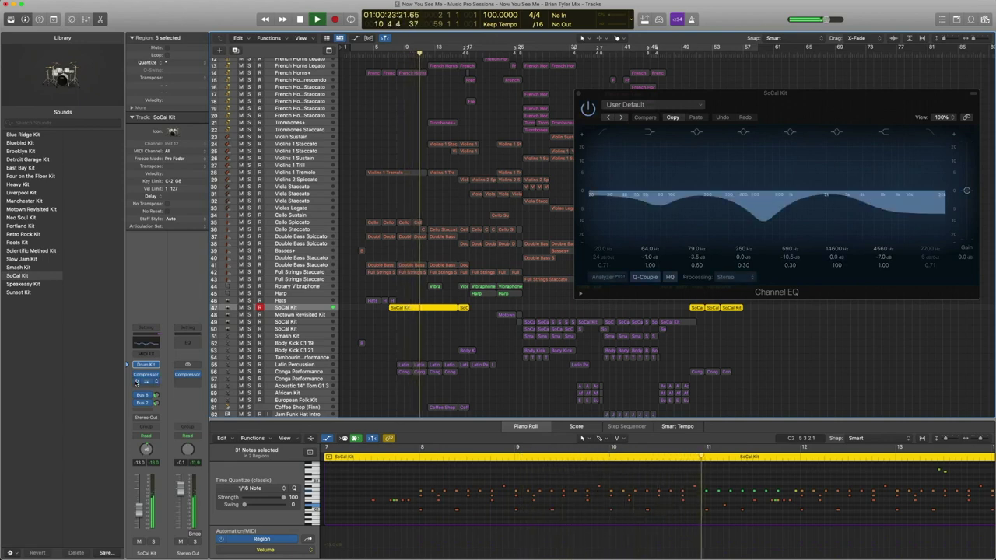
key("space")
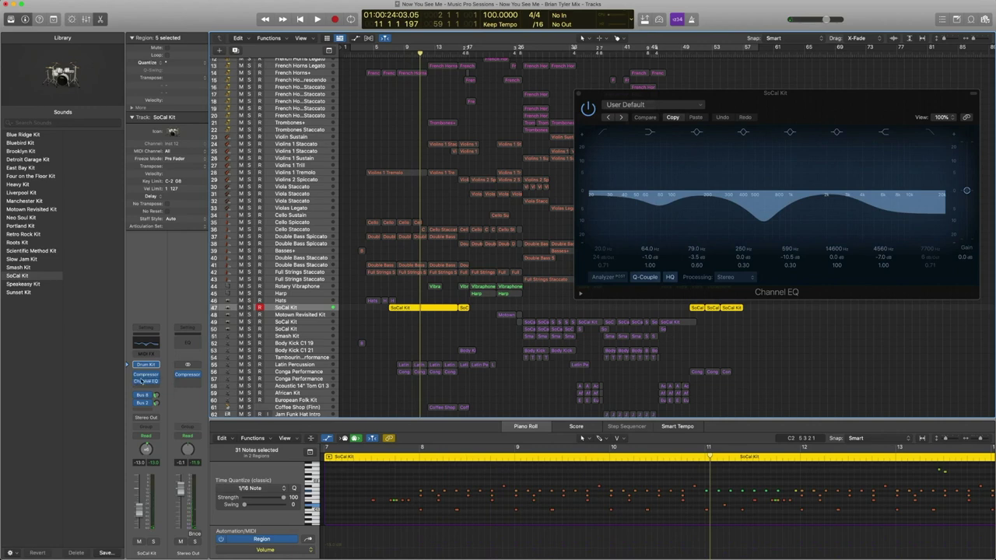
Step: Open the SoCal Kit's Compressor, check its FET Live Drums preset in the settings list and close the plug-in
left_click(145, 374)
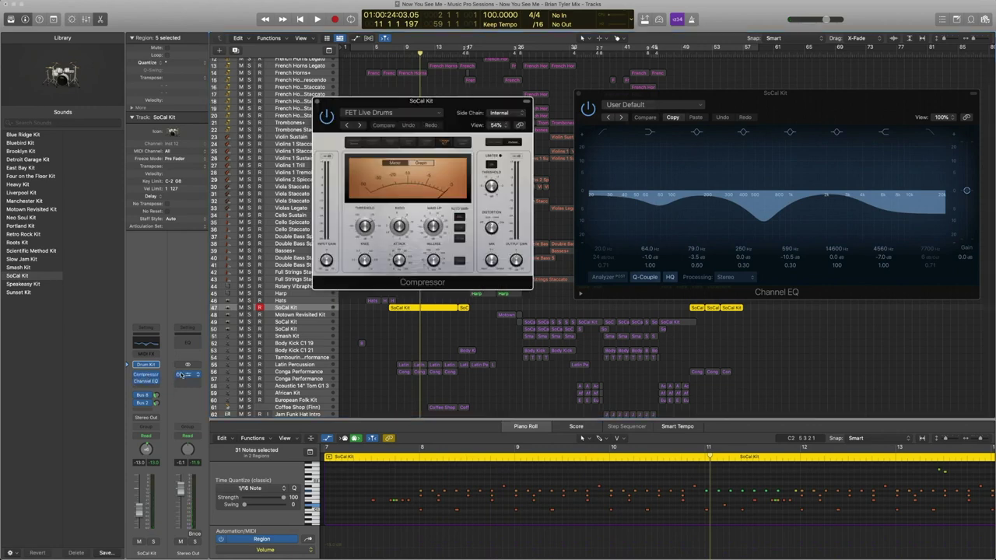
left_click(426, 113)
mouse_move(418, 266)
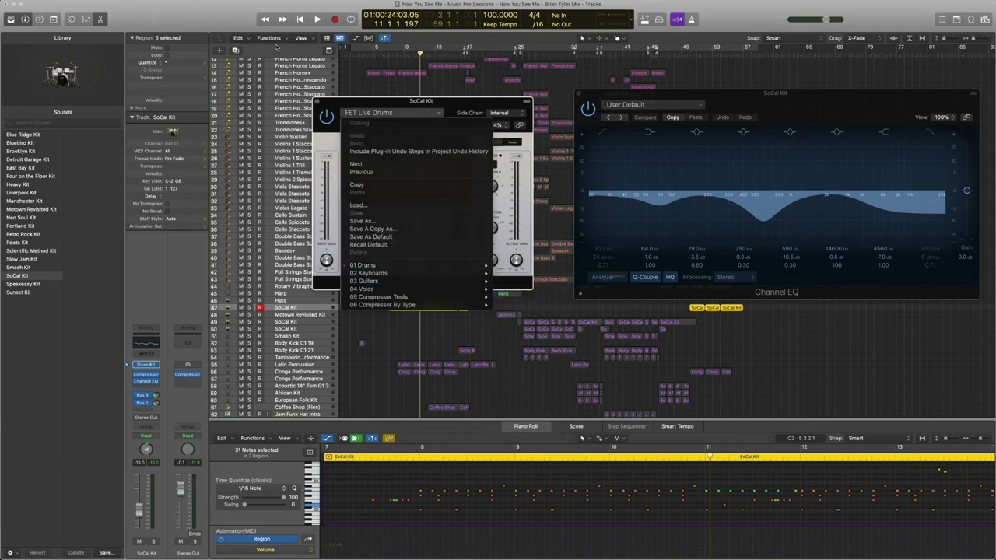
left_click(330, 105)
left_click(317, 102)
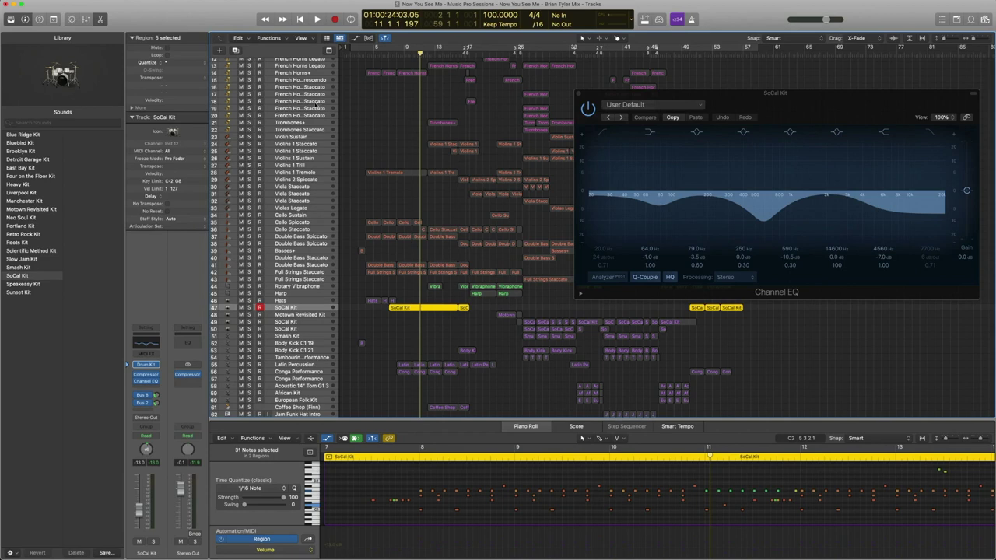
Step: Play the soloed kit from bar 8 with its reverb sends on, and again with Bus 8 and Bus 2 bypassed
left_click(396, 52)
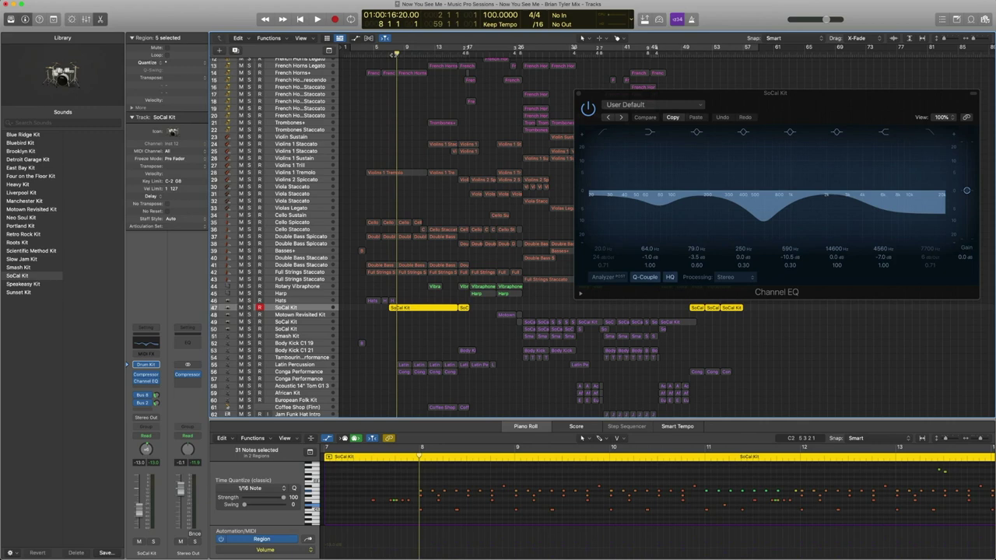
key("space")
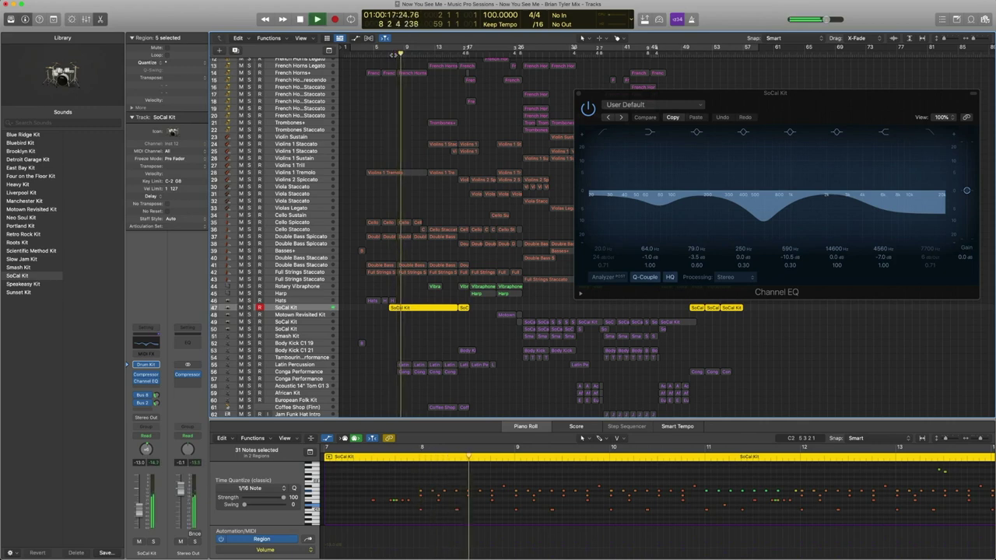
key("space")
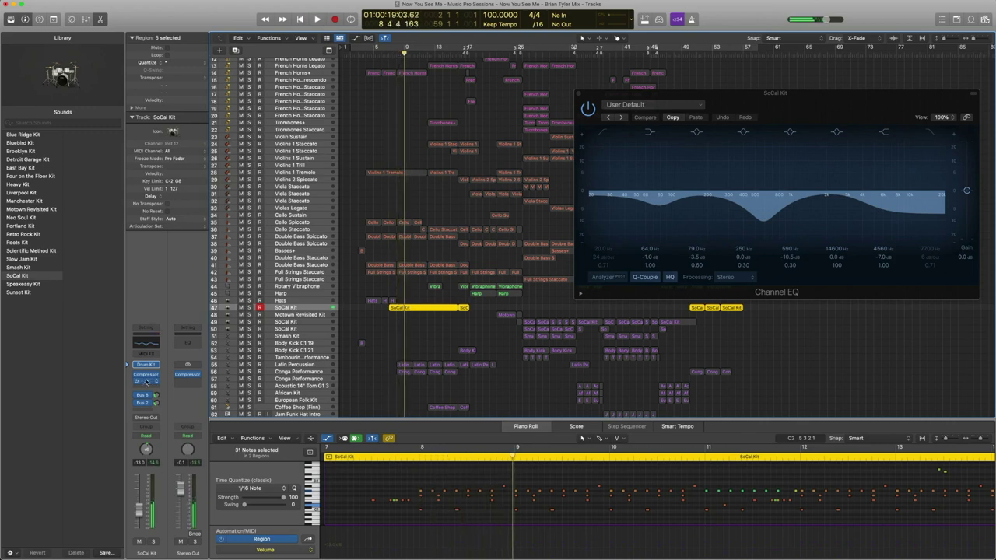
left_click(136, 402)
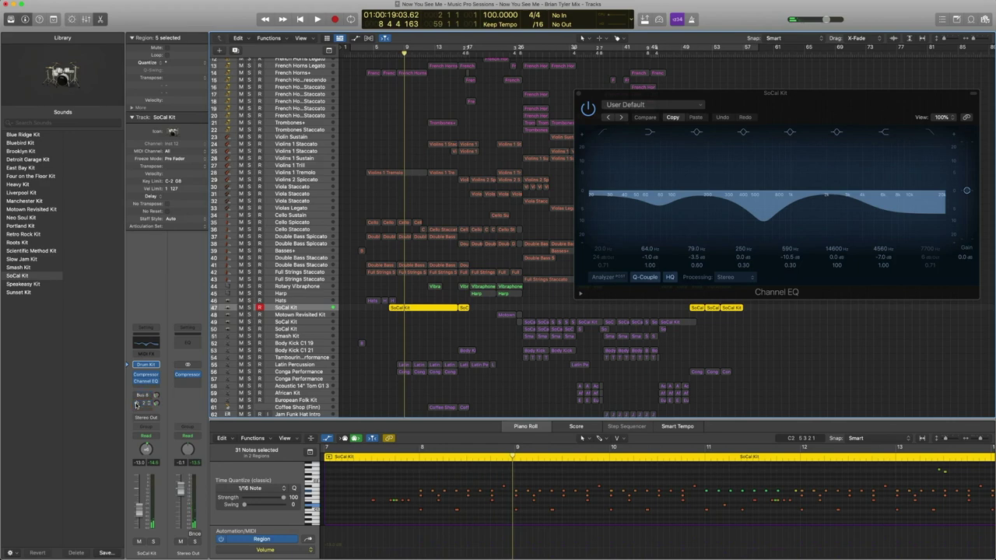
key("space")
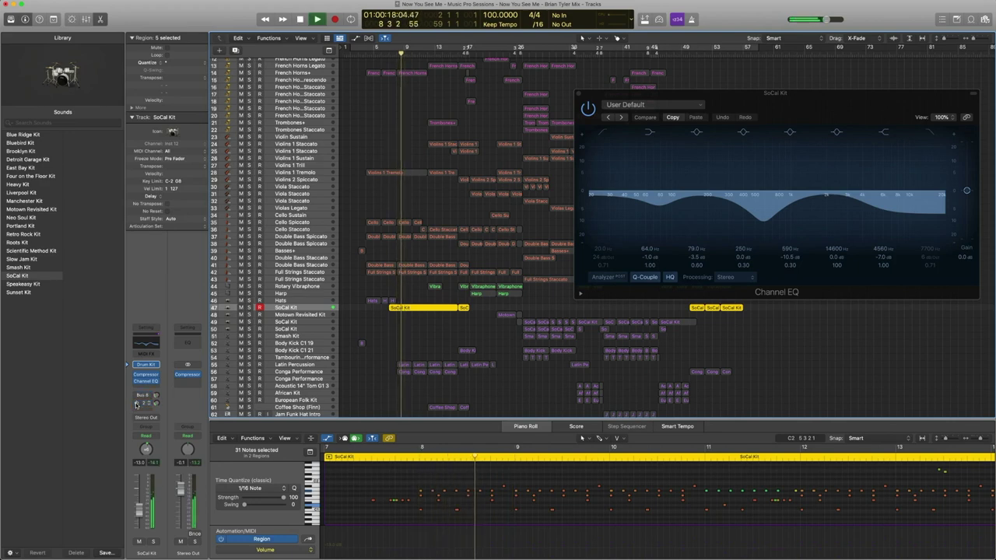
key("space")
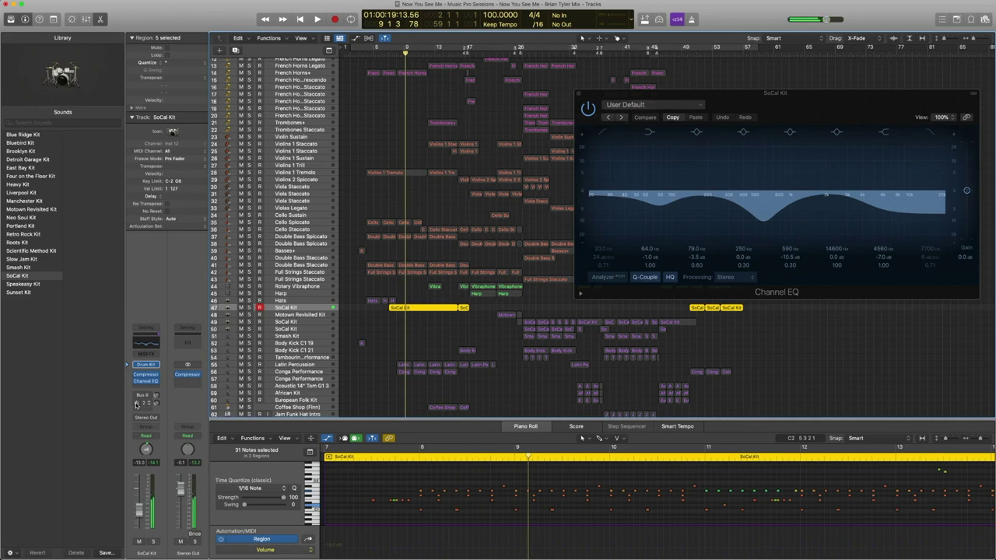
Step: Re-enable the Bus 2 send, check its Dark Rev destination and play the kit with only that reverb
left_click(137, 403)
left_click(142, 404)
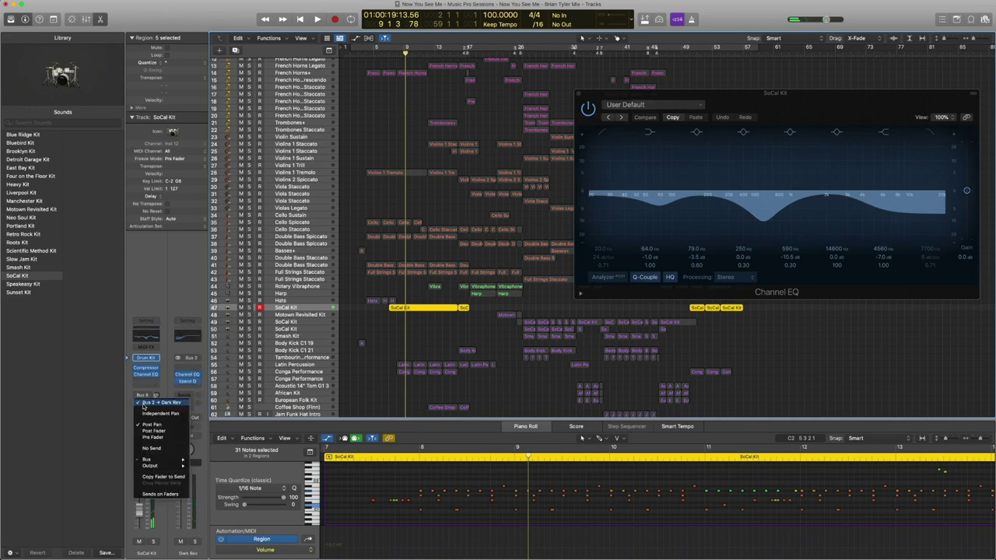
left_click(163, 391)
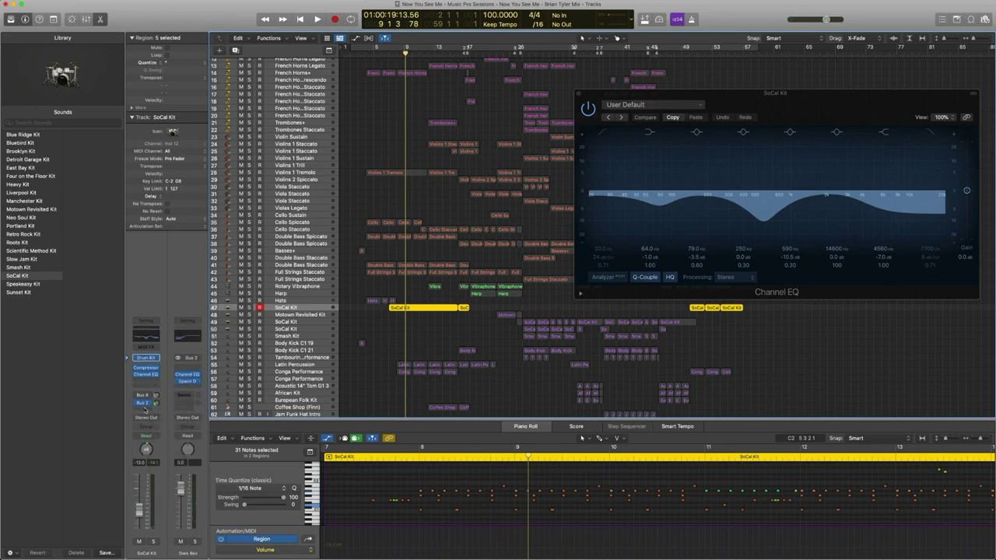
key("space")
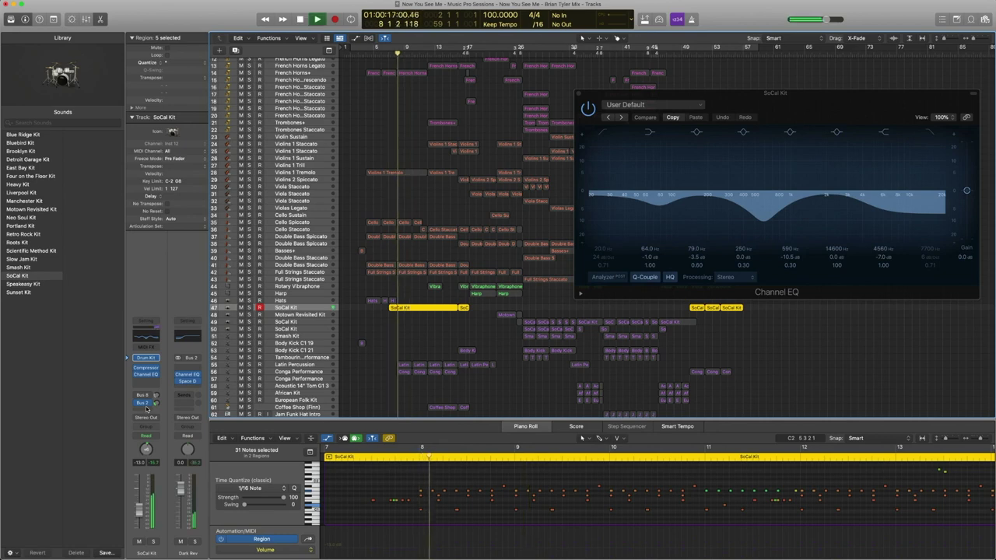
key("space")
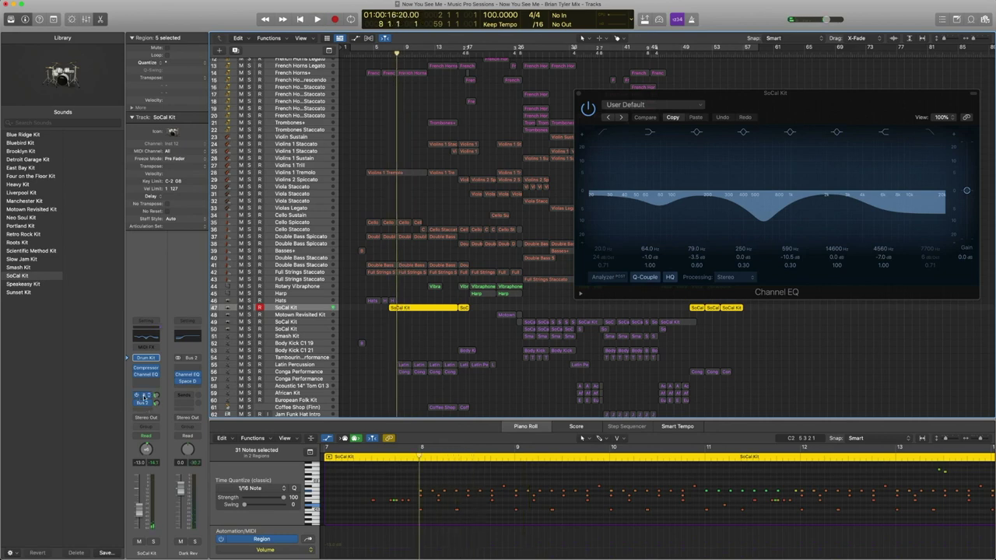
Step: Re-enable the Bus 8 send, check the 2.0s Medium Hall preset in its Space Designer, and play the kit with both reverbs
left_click(143, 396)
left_click(143, 396)
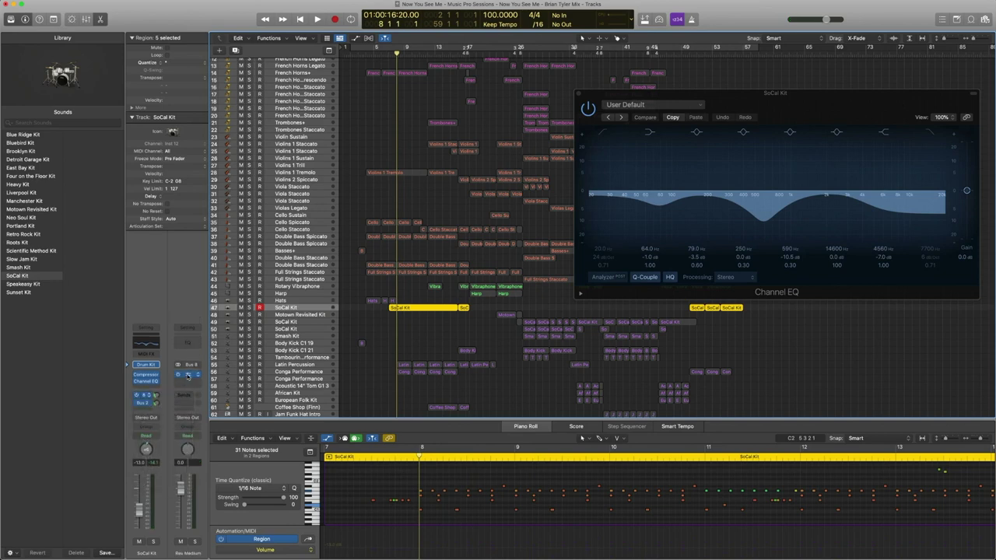
left_click(186, 375)
left_click(399, 113)
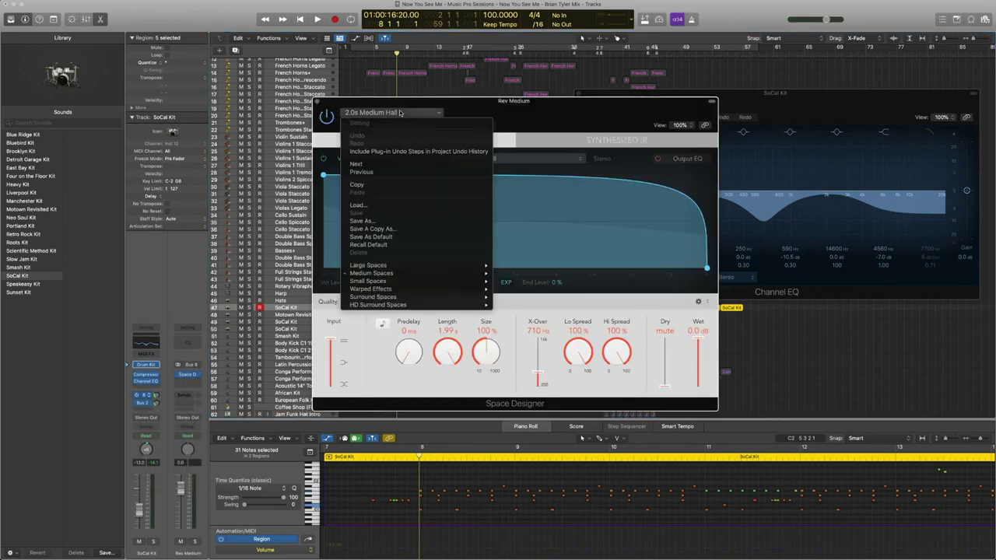
mouse_move(423, 276)
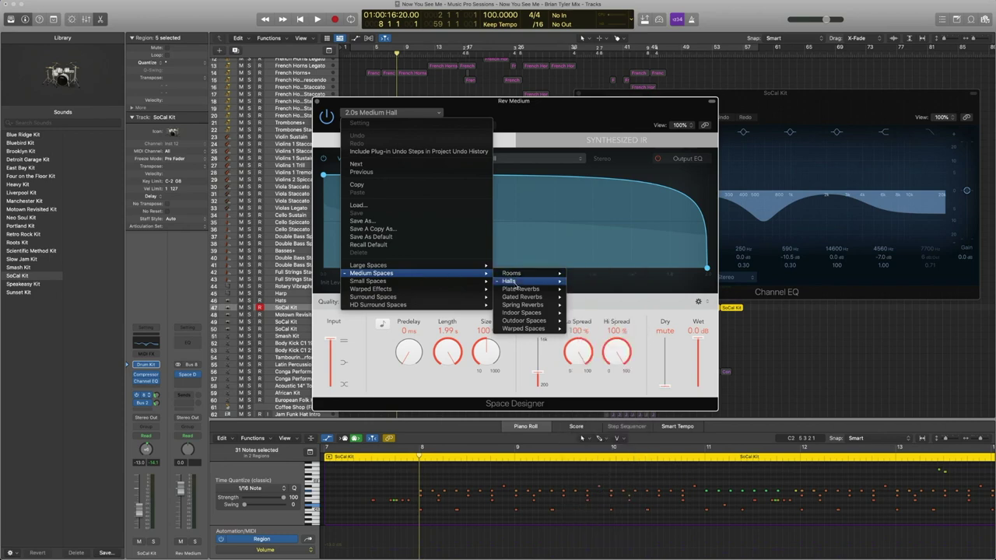
mouse_move(517, 282)
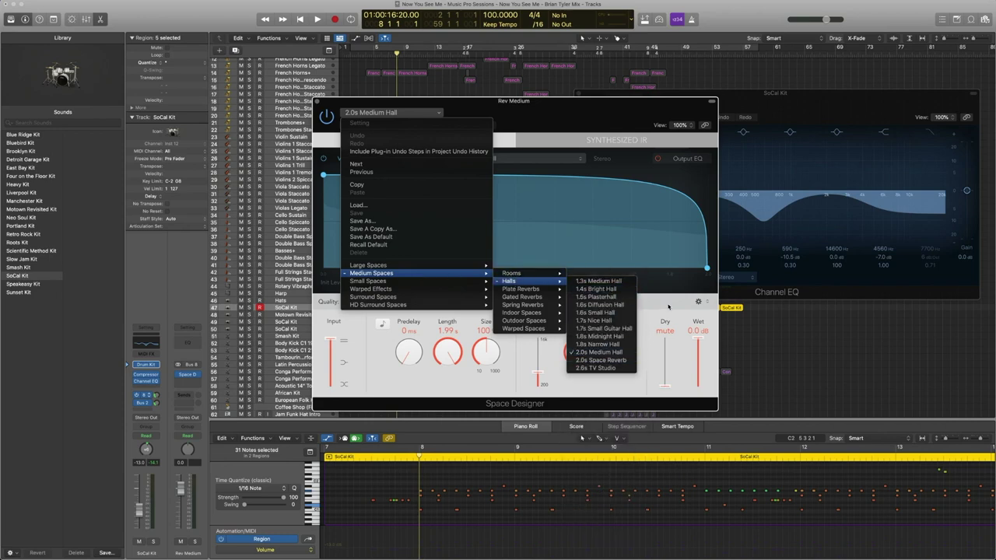
left_click(599, 352)
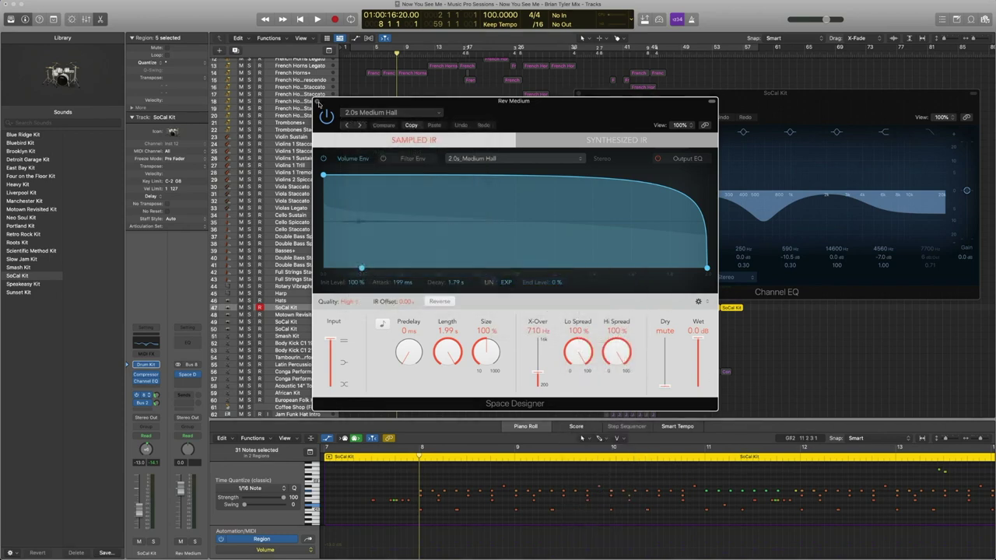
left_click(319, 102)
key("space")
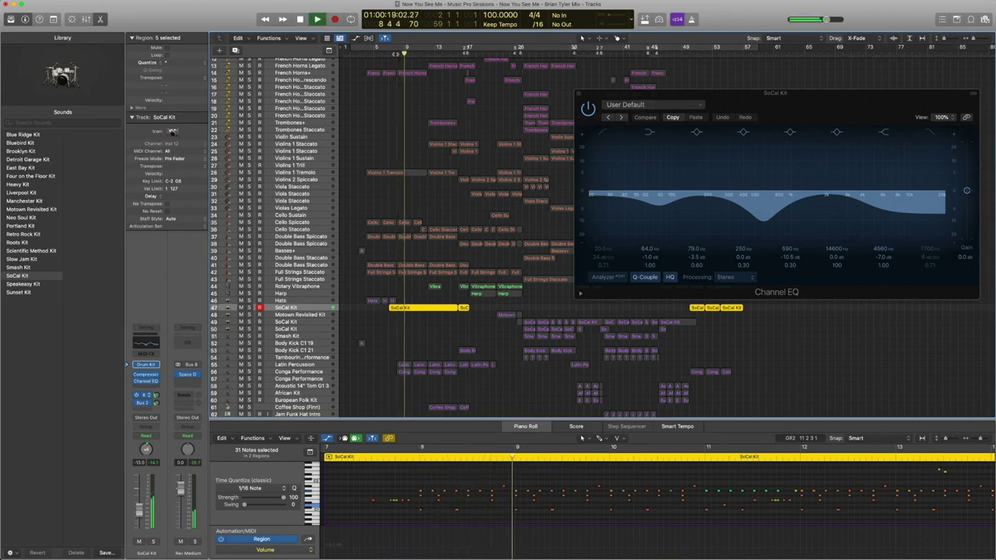
Step: Play the opening horn, string and drum regions soloed together from bar 8, close the Channel EQ and turn solo off
key("space")
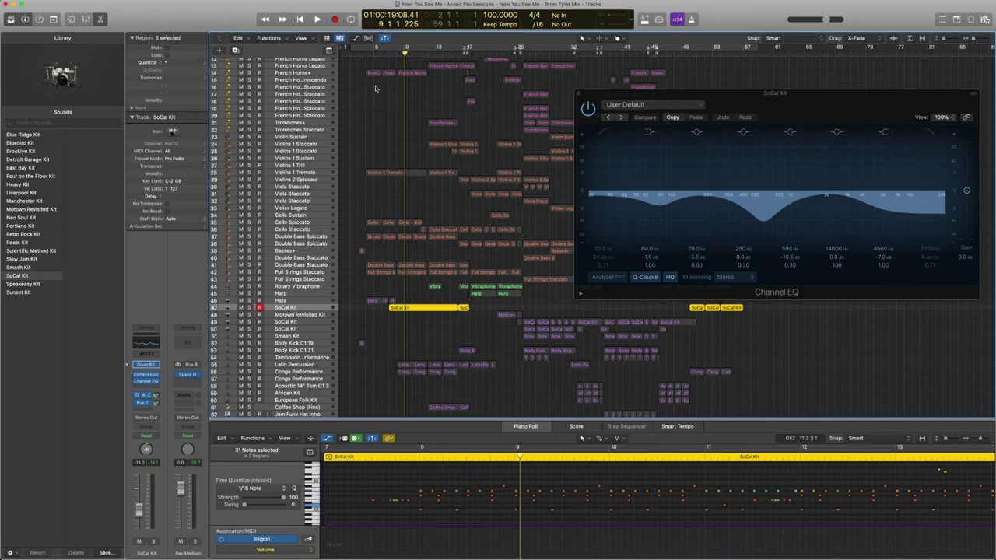
left_click_drag(360, 67, 469, 316)
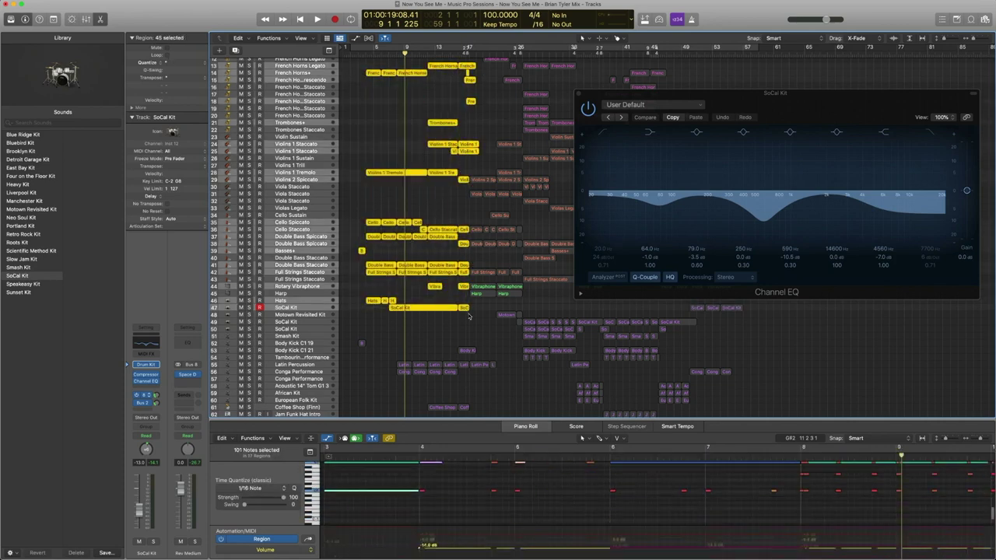
key("comma")
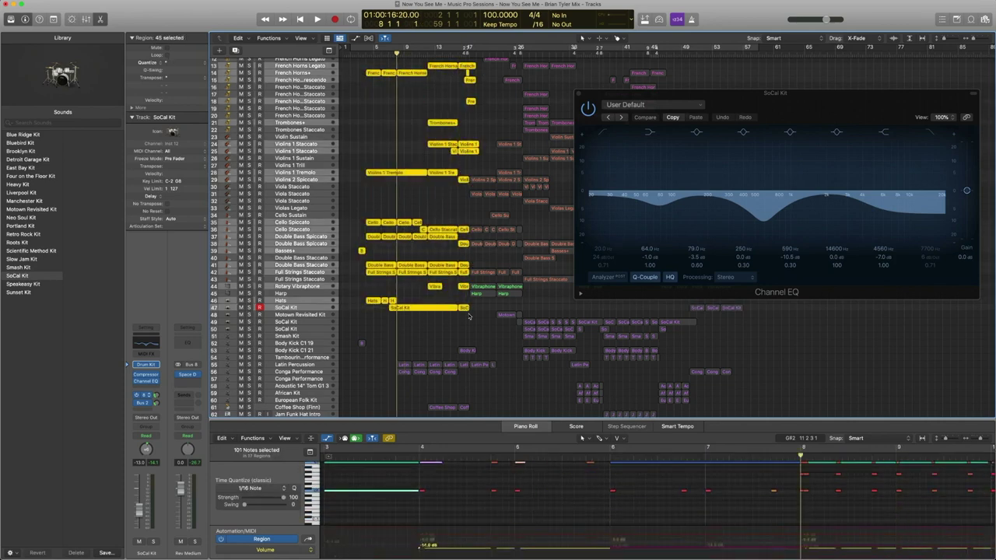
key("space")
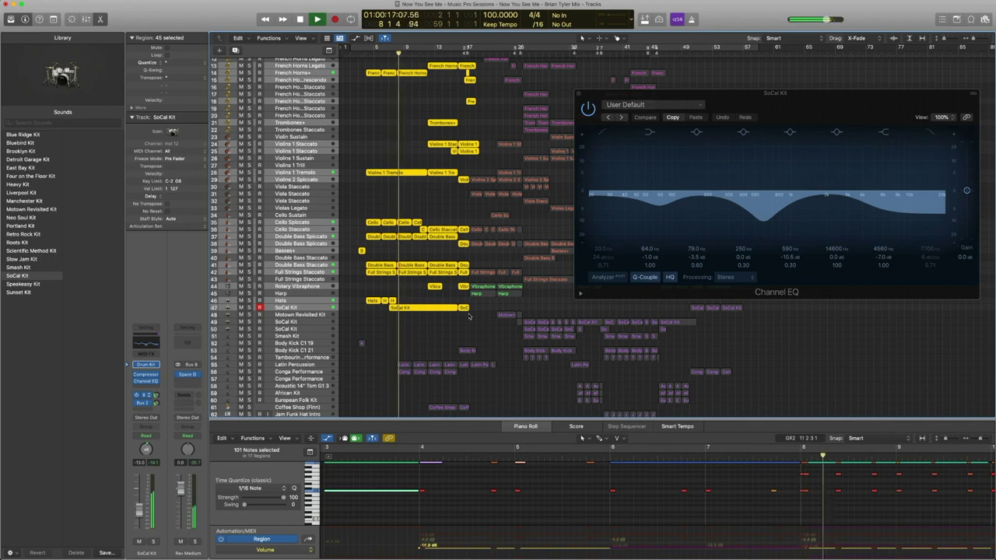
key("space")
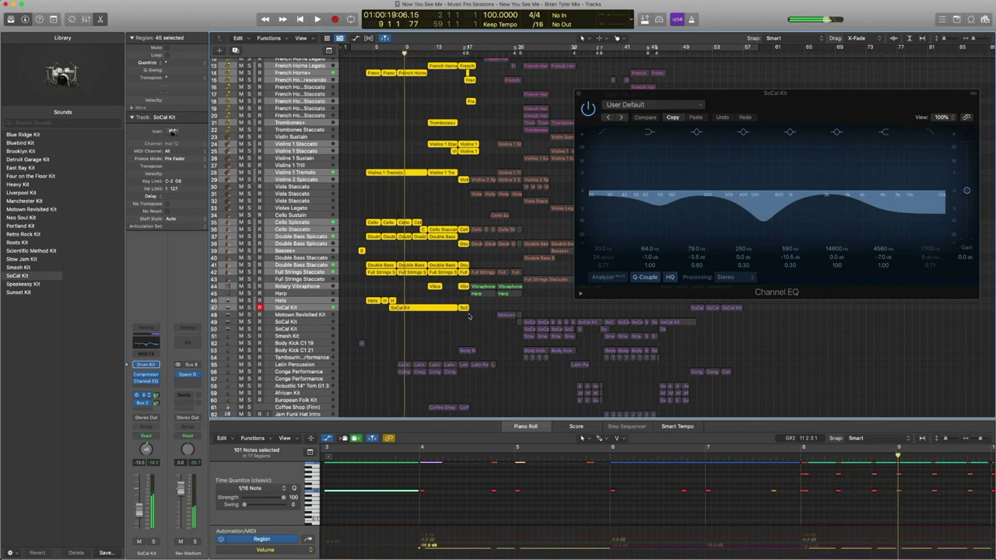
left_click(577, 95)
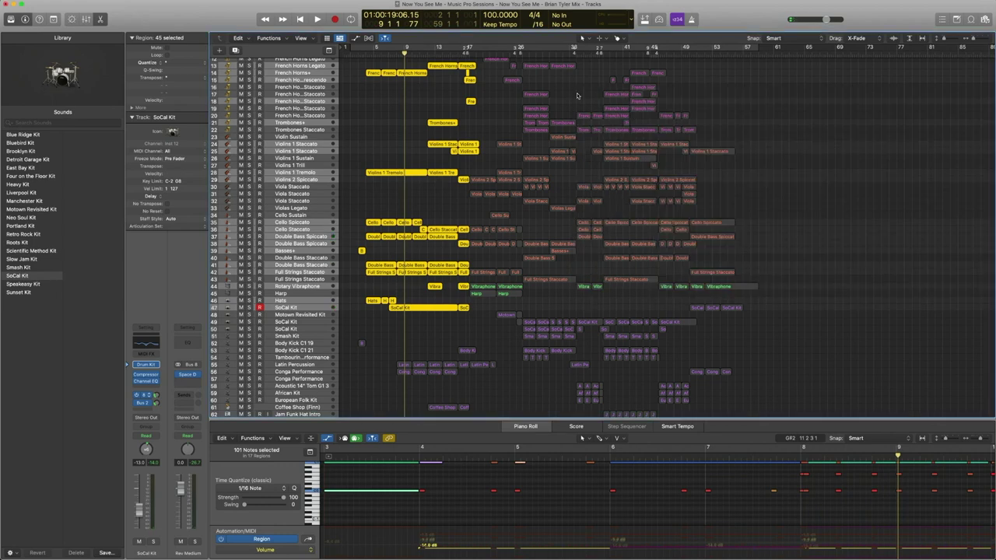
left_click(354, 321)
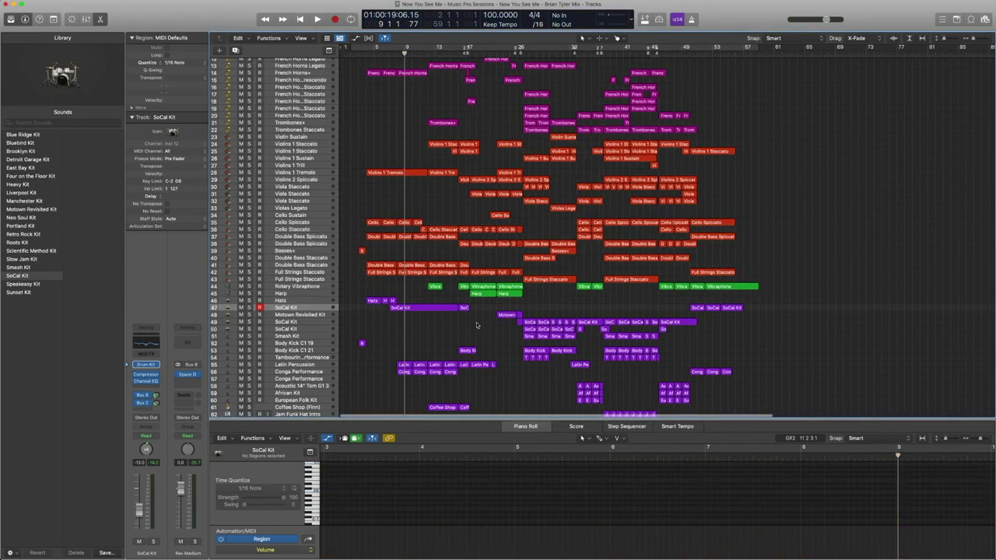
Step: Compare the opening SoCal Kit with the Motown Revisited Kit track and show the latter's drum kit sound in the library
left_click_drag(454, 318, 570, 344)
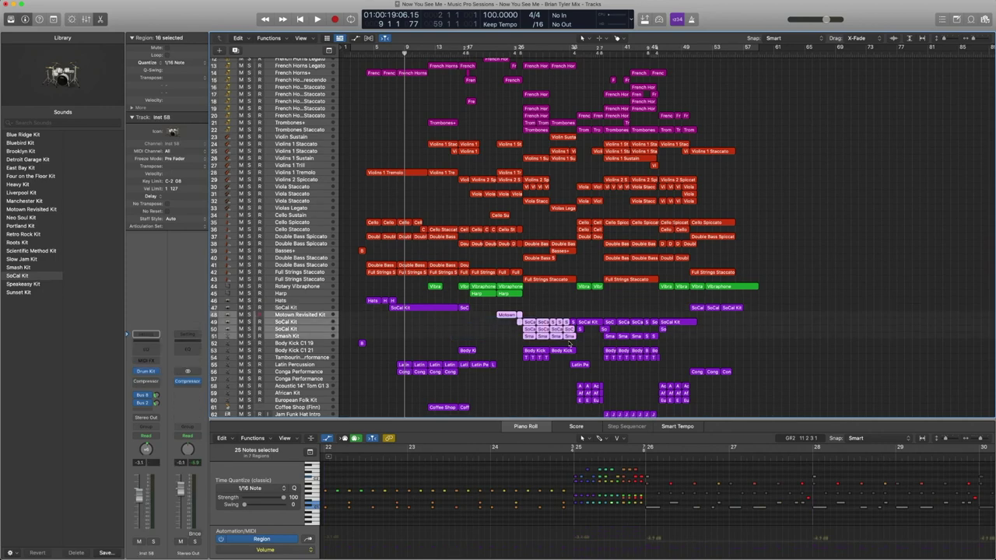
left_click(302, 322)
left_click(302, 316)
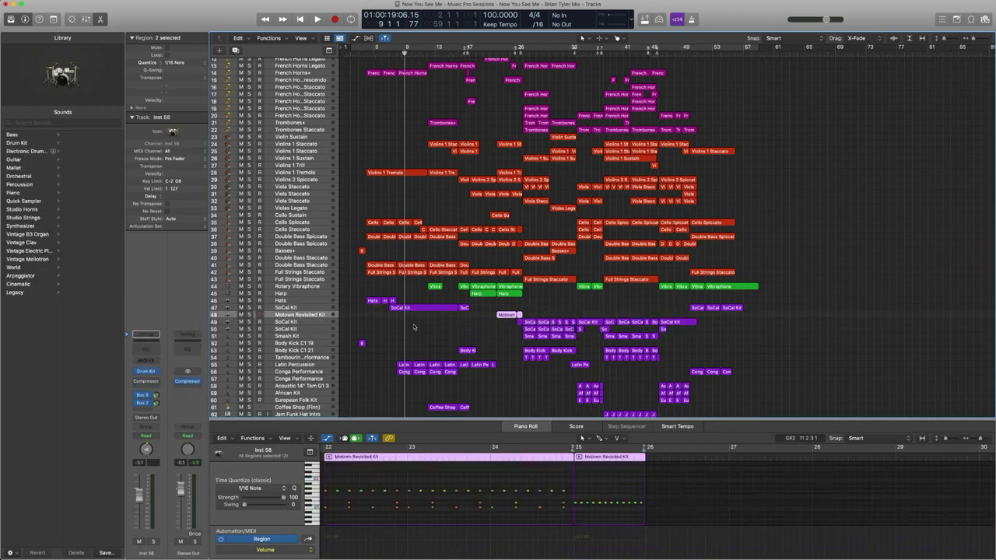
left_click(455, 307)
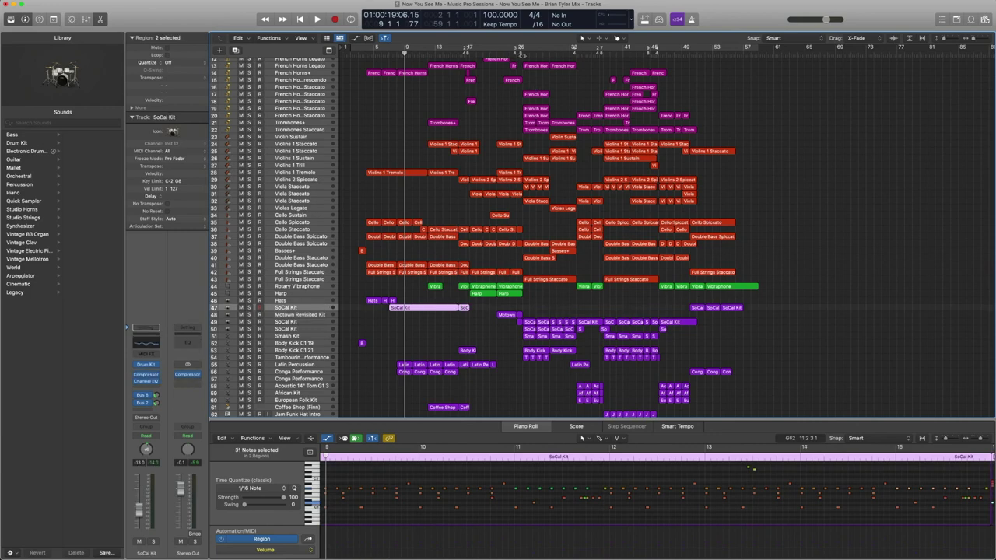
left_click(312, 315)
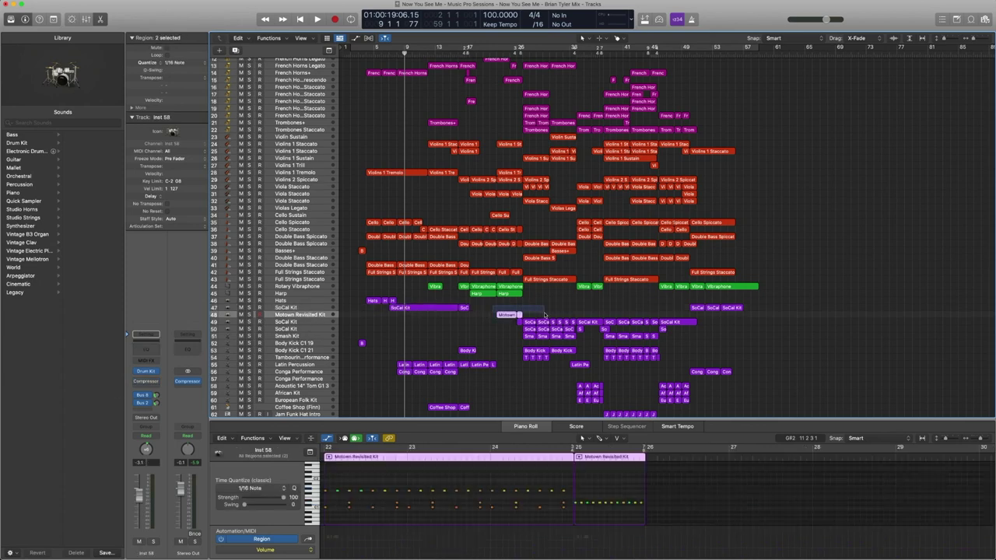
left_click(129, 373)
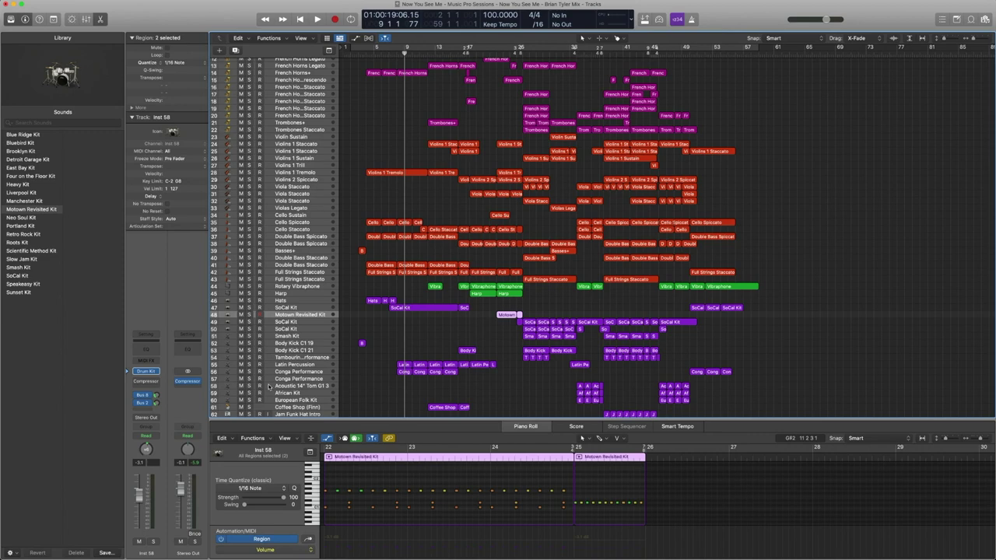
Step: Play the Motown Revisited Kit soloed around bar 23, and again with the full arrangement
key("ctrl+s")
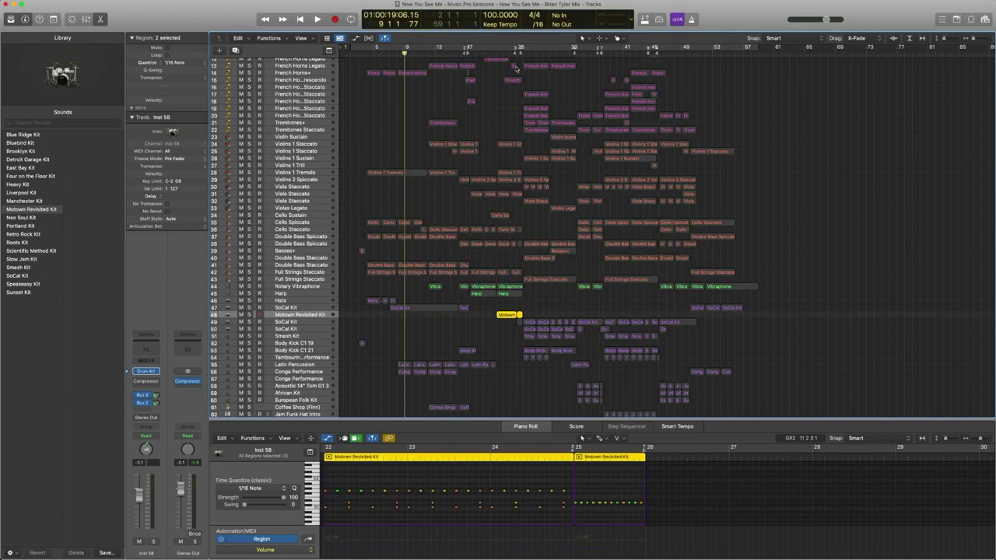
key("shift+space")
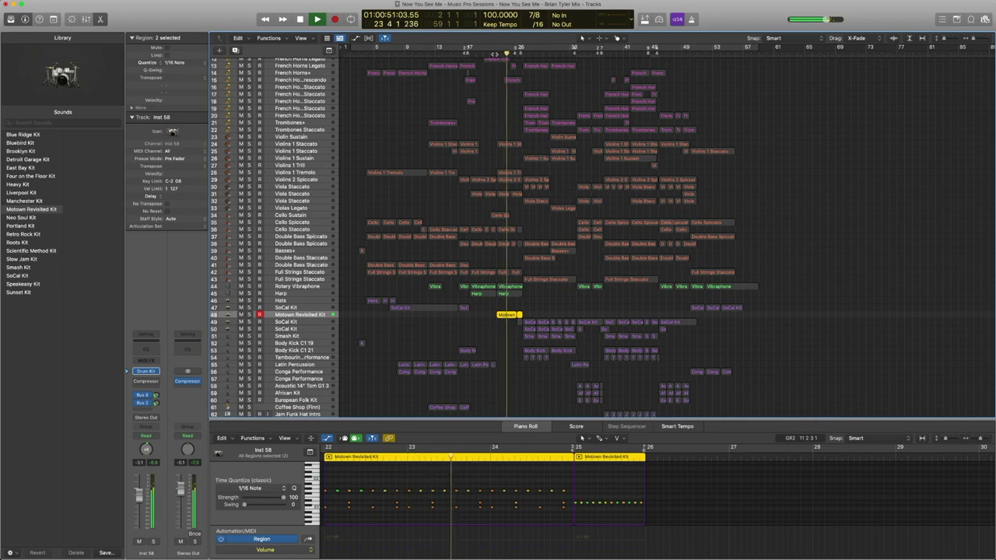
key("space")
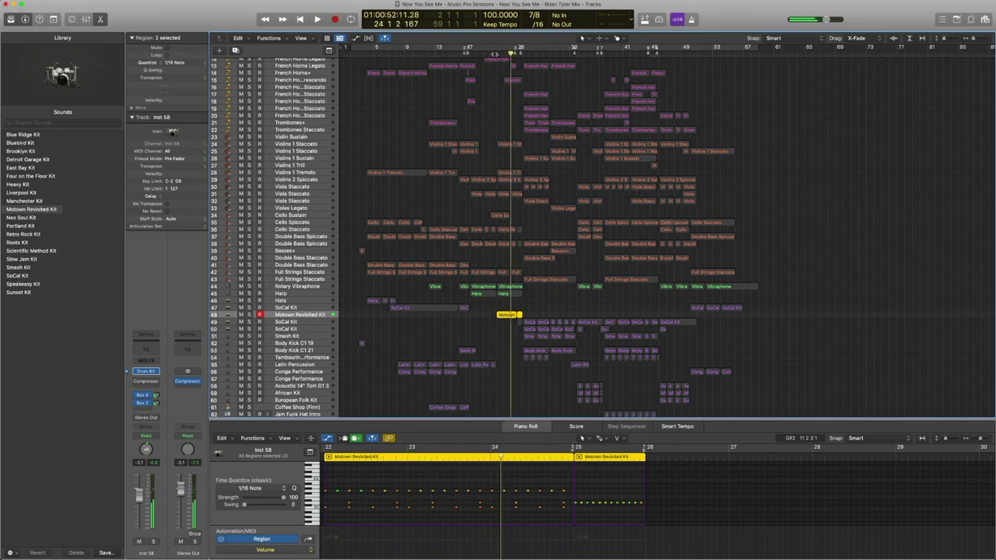
key("ctrl+s")
key("space")
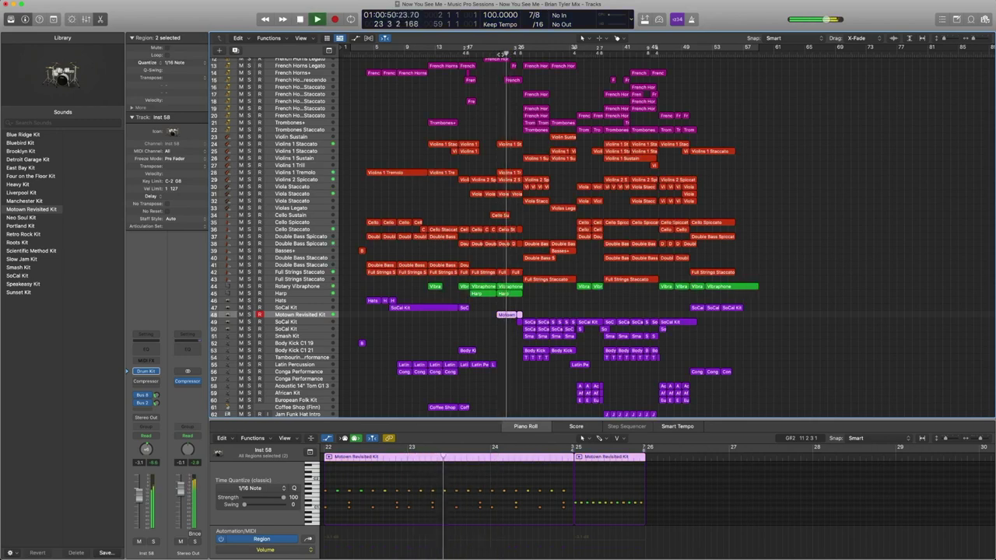
key("space")
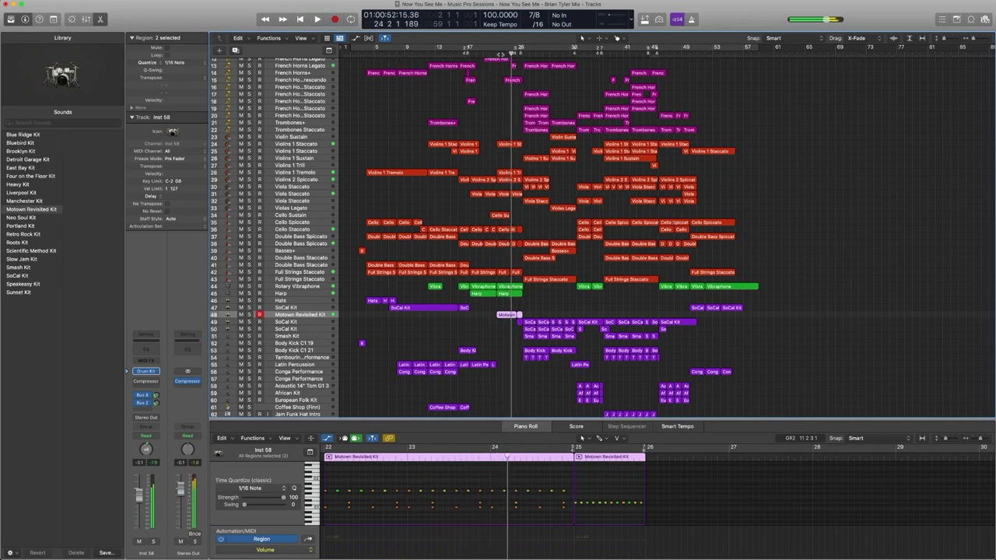
Step: Solo the Motown Revisited Kit and SoCal Kit fill regions in bar 25 and play them together
left_click_drag(495, 338, 518, 306)
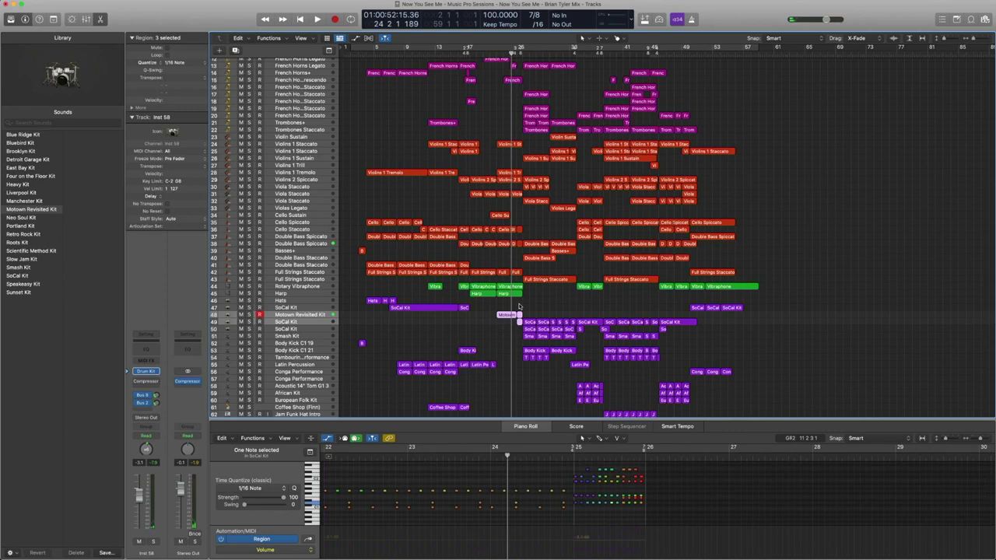
key("ctrl+s")
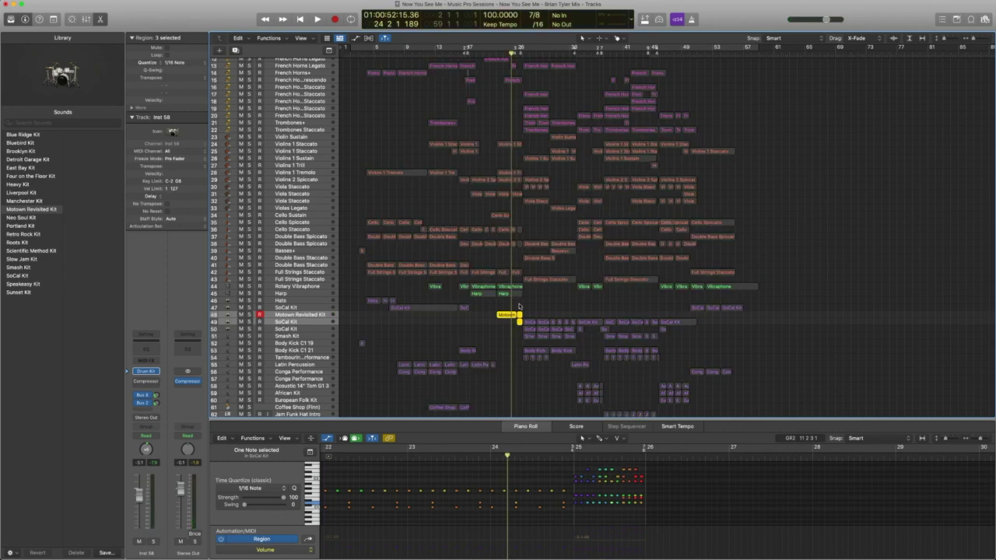
key("z")
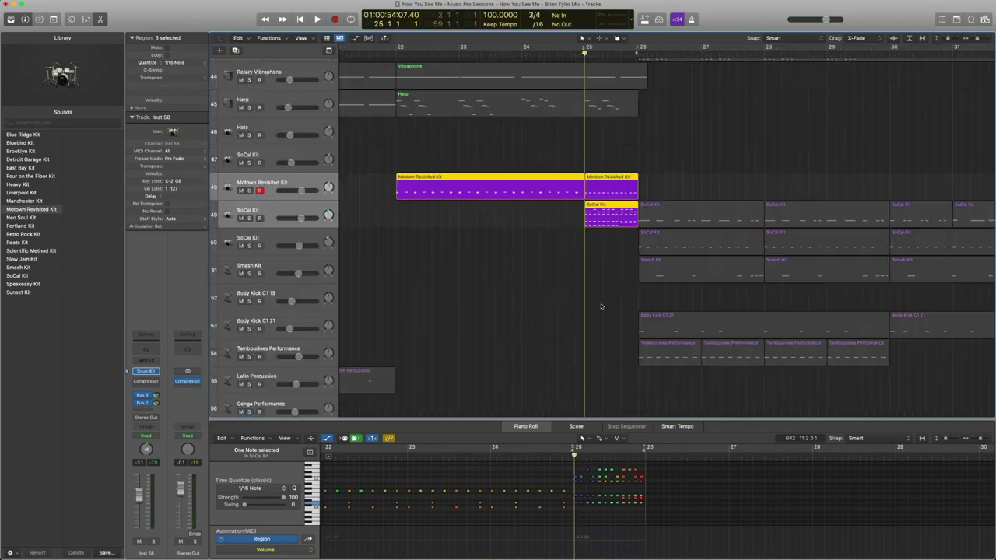
left_click(617, 179)
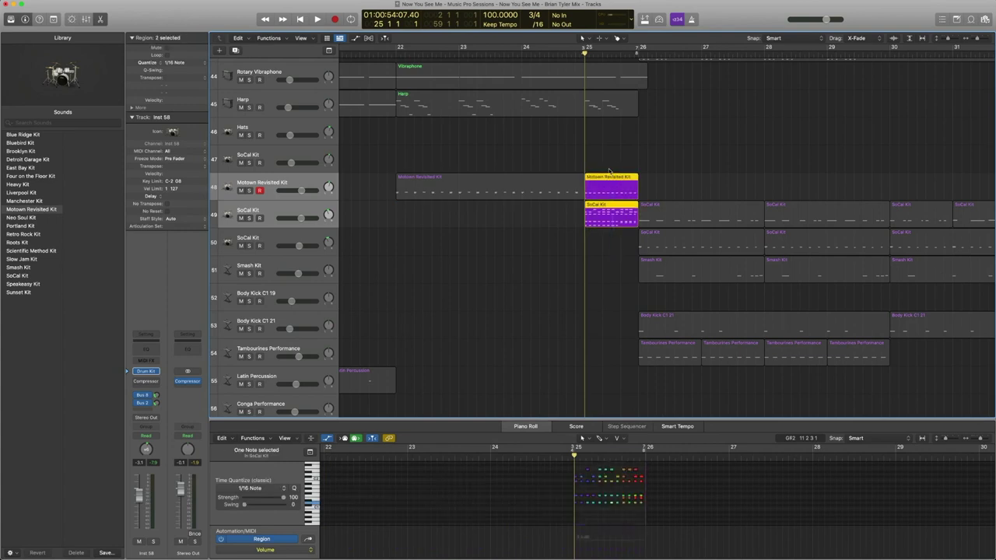
key("space")
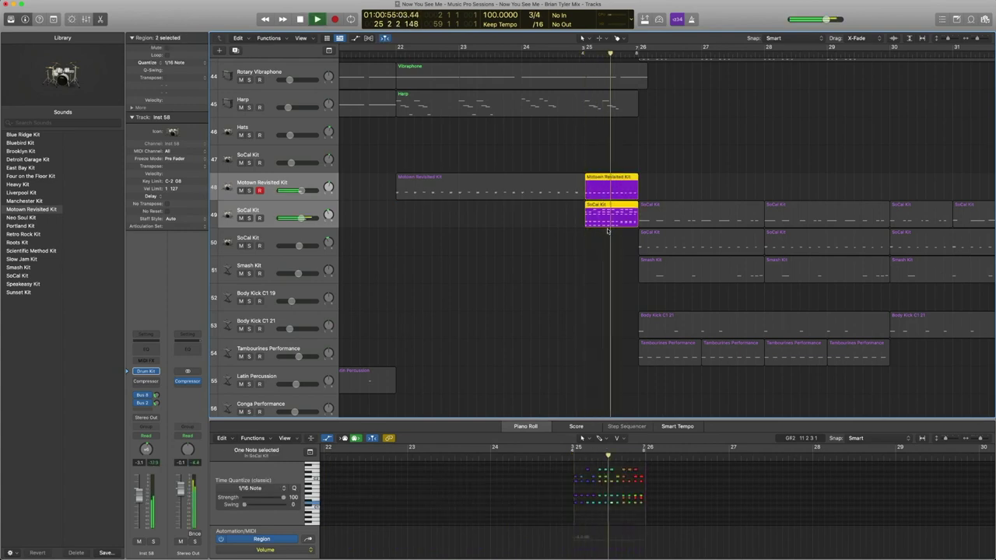
key("space")
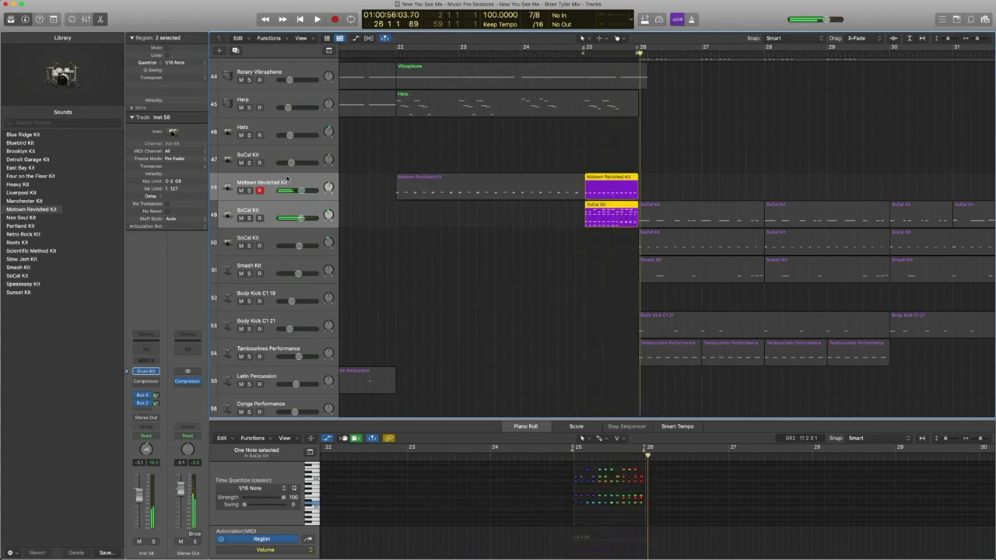
Step: Select the SoCal Kit on track 49 with solo off, check its Channel EQ curve and close the plug-in
left_click(286, 214)
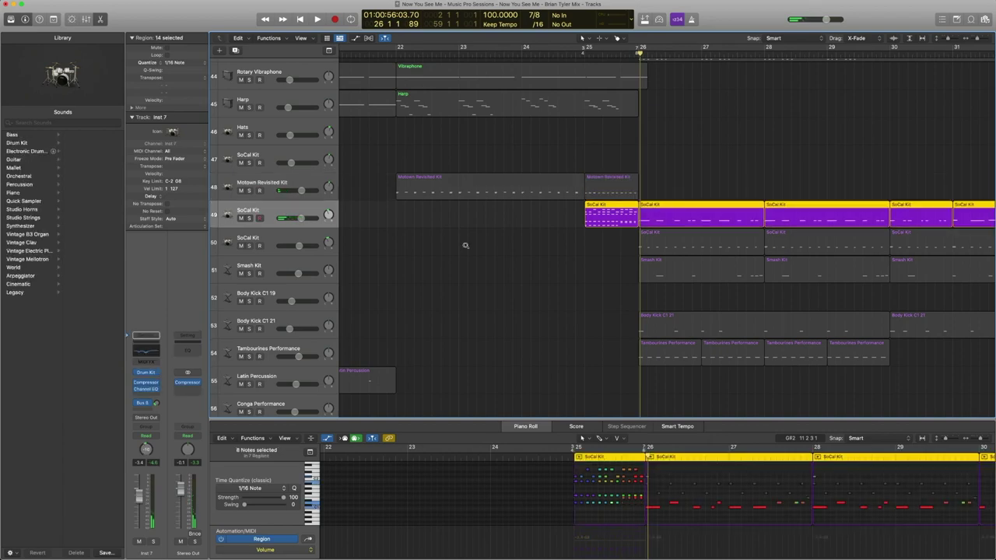
key("z")
key("ctrl+s")
key("ctrl+s")
key("ctrl+s")
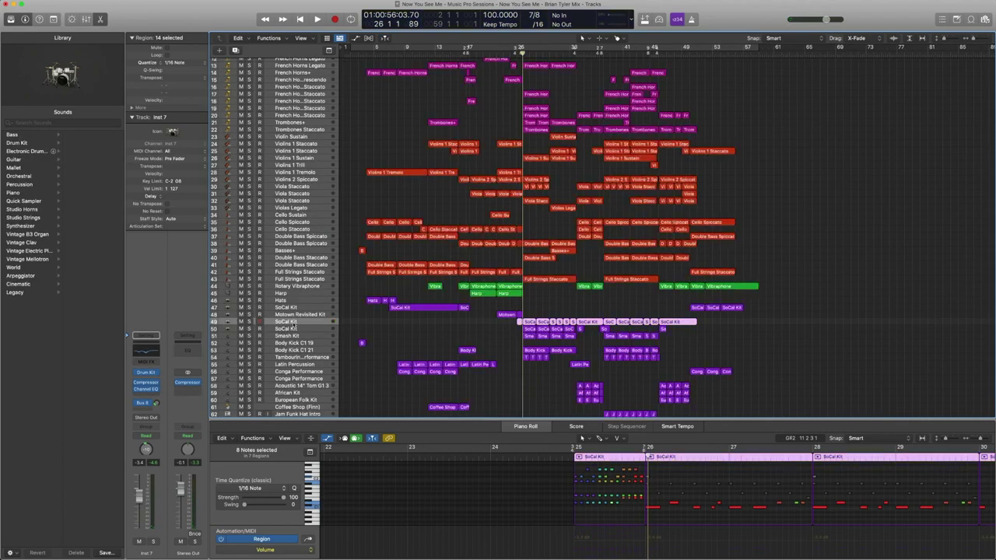
left_click(151, 353)
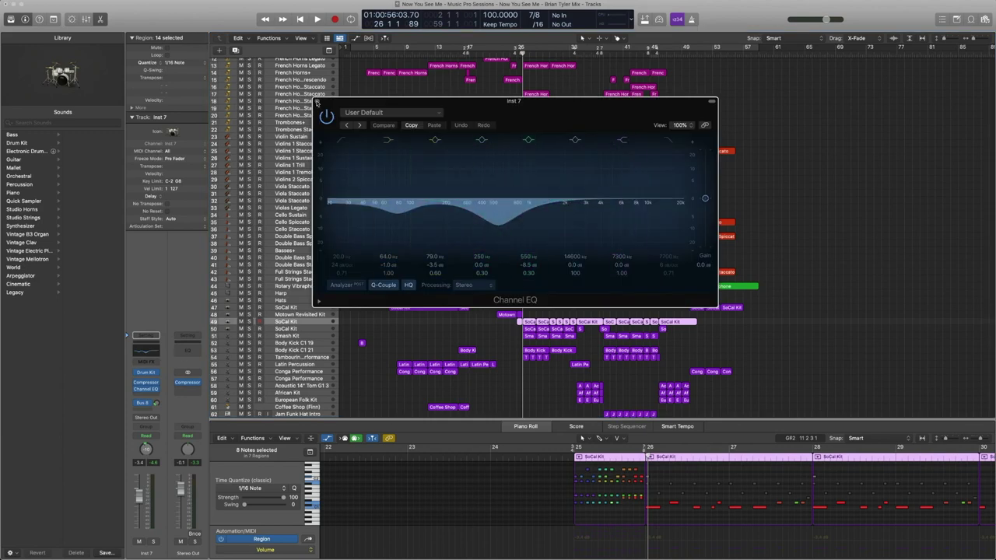
left_click(316, 102)
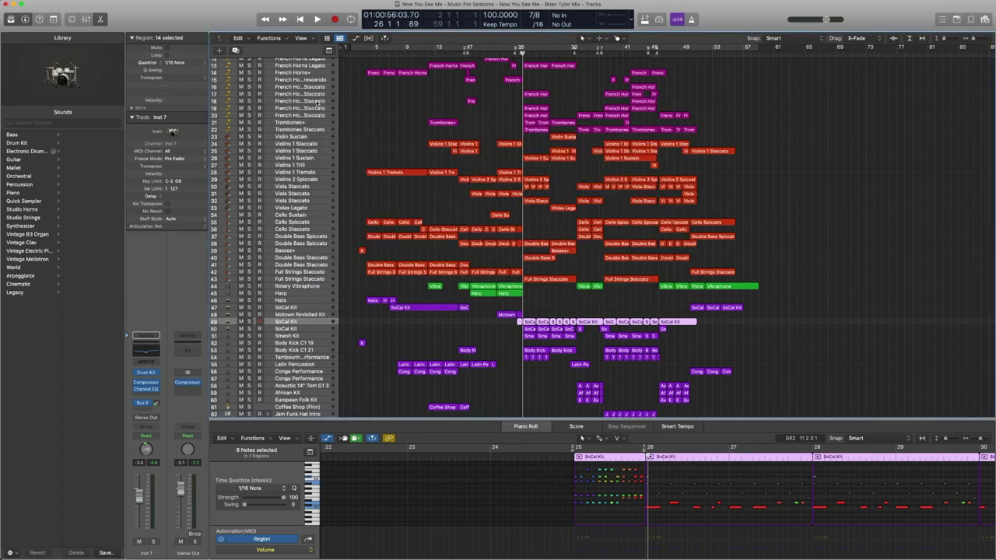
Step: Solo the layered SoCal Kit and Smash Kit regions on tracks 49 to 51 and play them from bar 26
left_click_drag(529, 304, 566, 344)
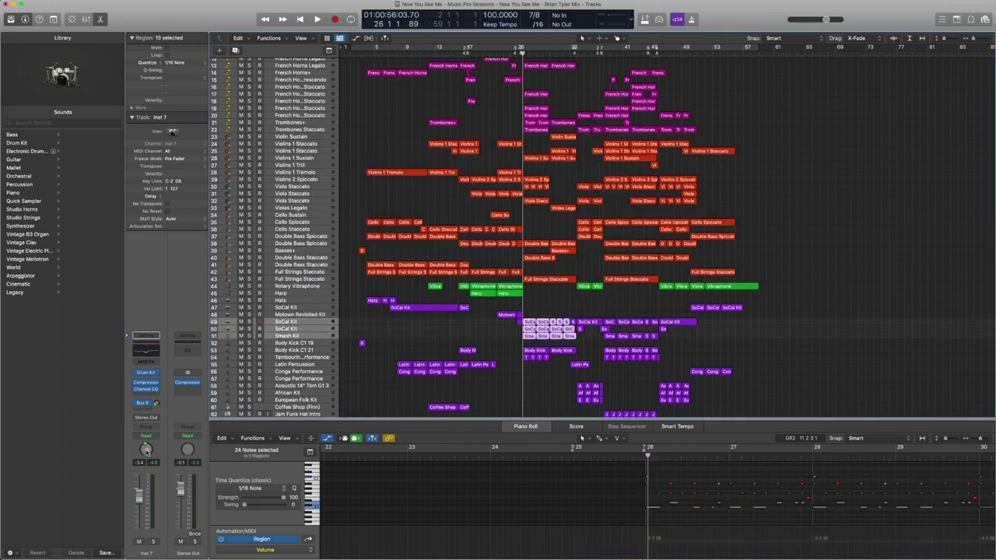
key("ctrl+s")
key("space")
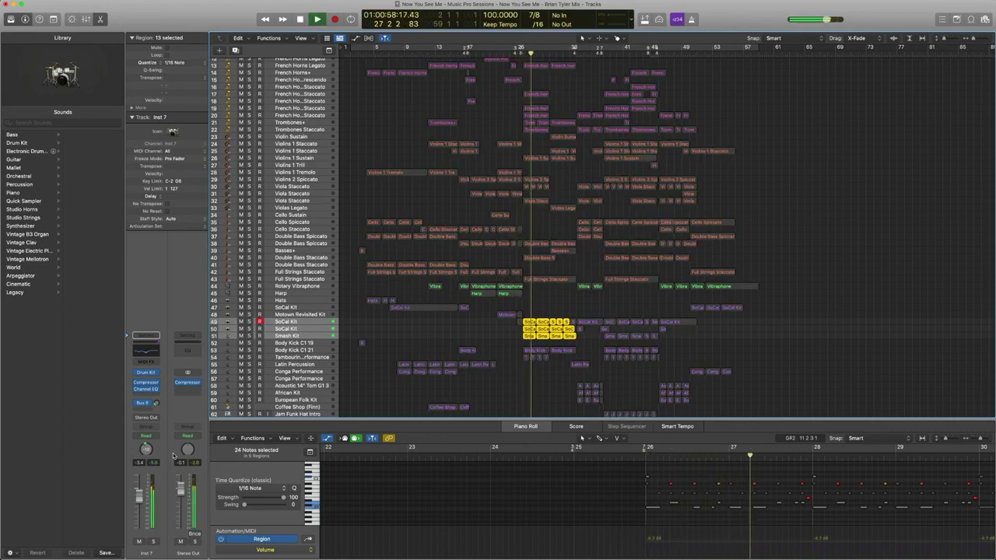
key("space")
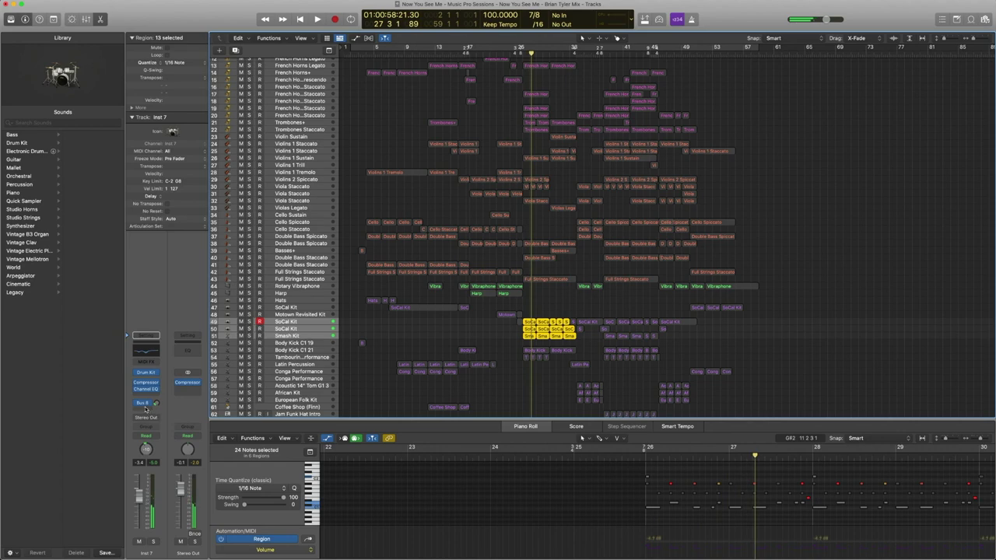
mouse_move(145, 403)
Step: Add the earlier SoCal Kit and Motown Revisited Kit regions to the solo, playing from bar 8 and from the Motown kit's entry
left_click_drag(440, 330, 501, 305)
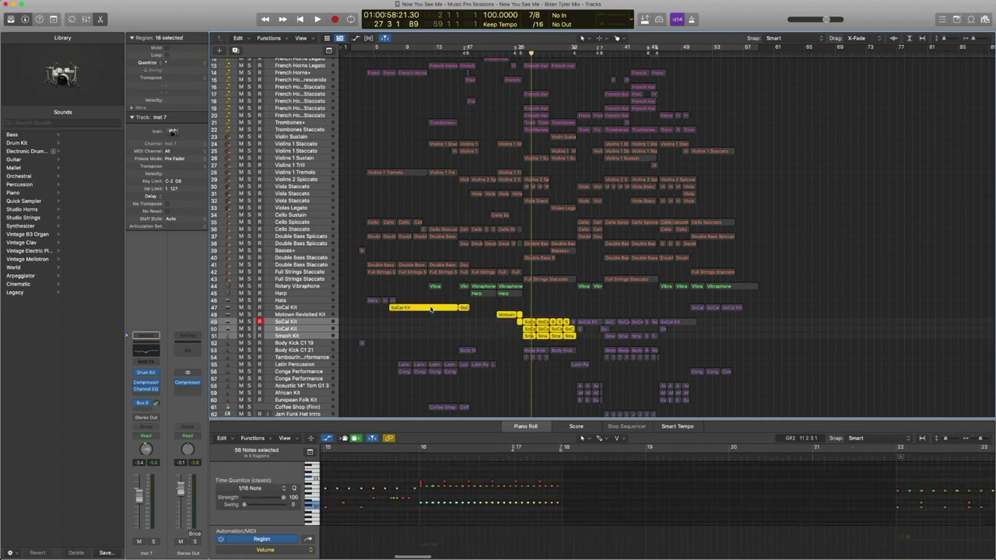
left_click(389, 54)
key("space")
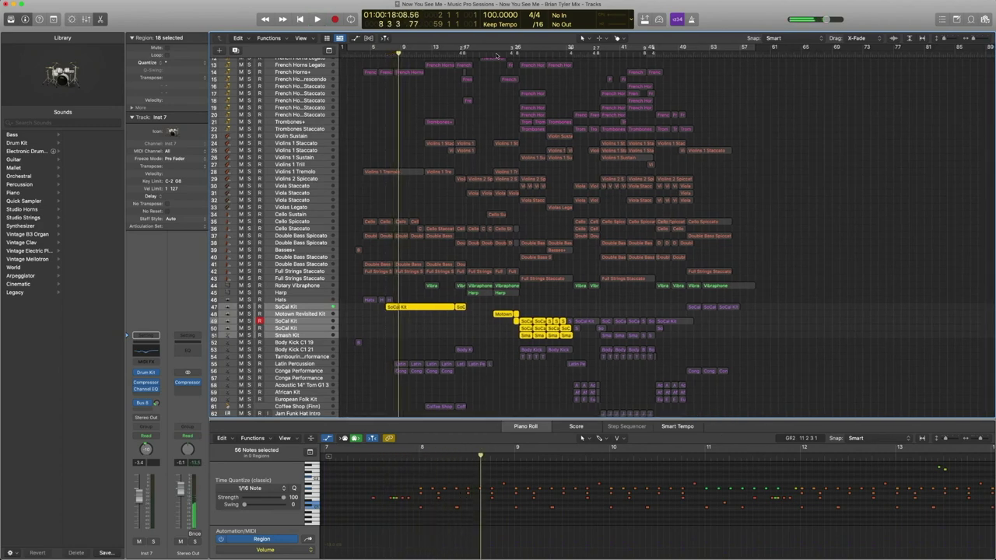
left_click(497, 54)
key("space")
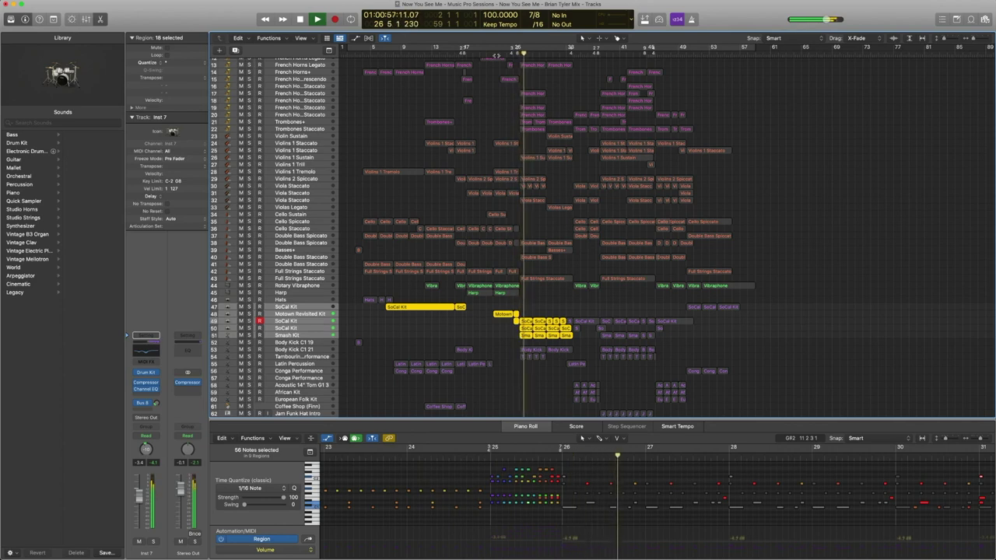
key("space")
Step: Select only the bar 25 regions on the Motown Revisited Kit and SoCal Kit tracks and turn solo off
left_click(514, 315)
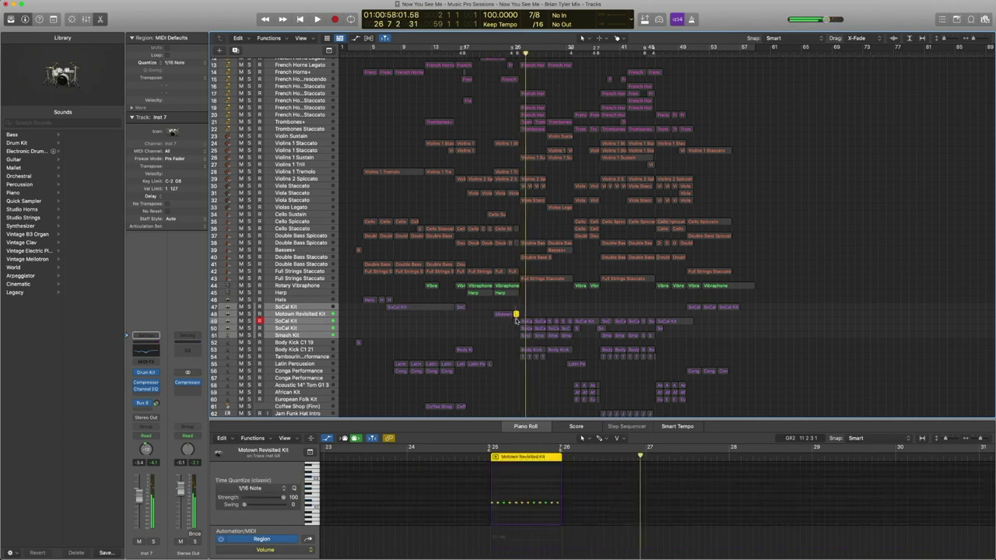
left_click(516, 321, "shift")
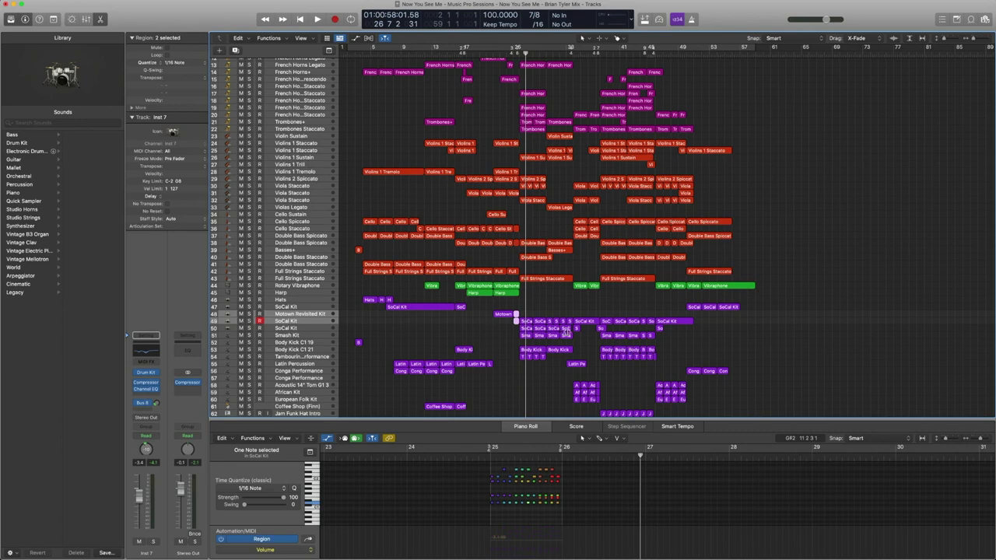
Step: Solo all regions on the Smash Kit track and play them from bar 26
left_click_drag(580, 344, 523, 325)
key("Down")
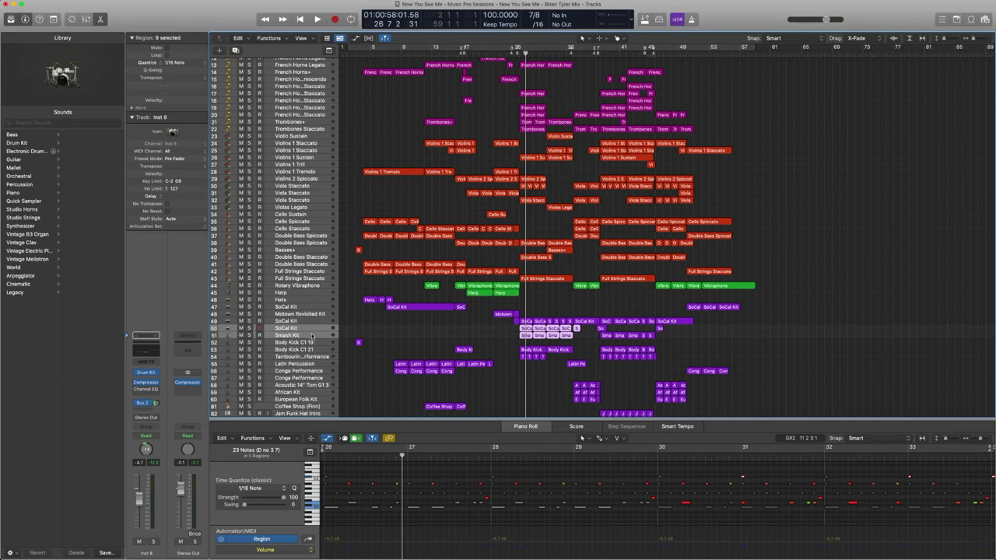
left_click(312, 336)
key("space")
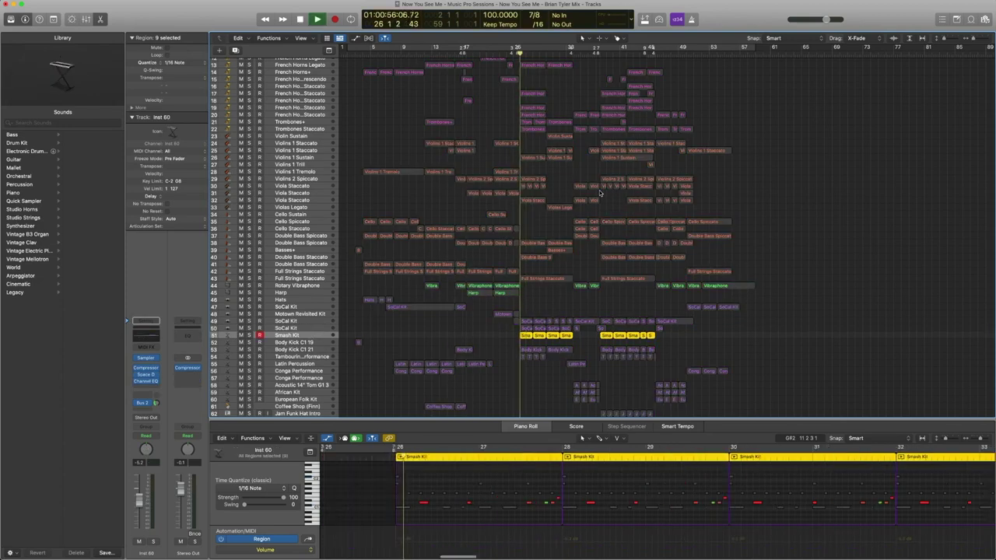
key("space")
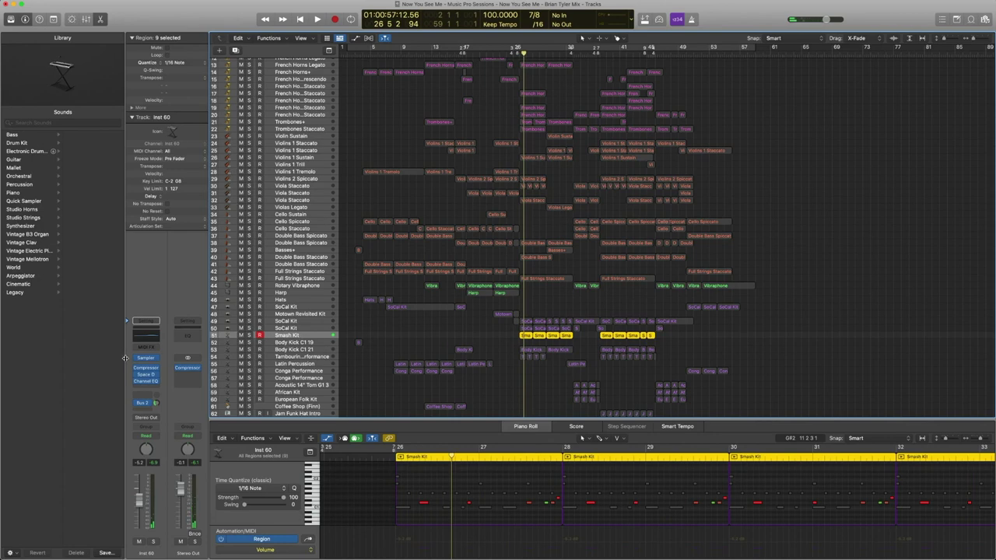
Step: Browse the Smash Kit's sound library through Factory and Drums & Percussion to the Acoustic Drum Kits
scroll(67, 262, "left", 5)
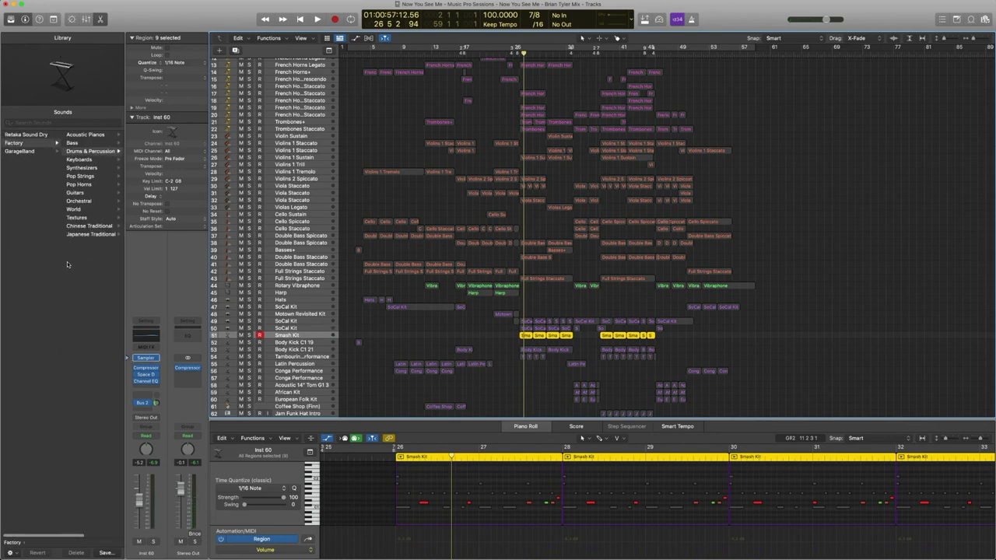
scroll(67, 165, "right", 5)
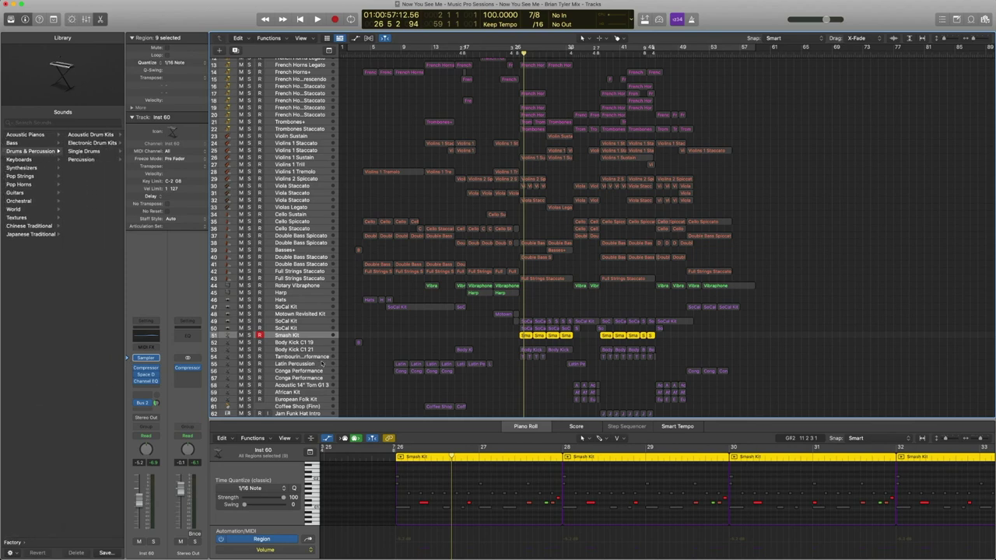
left_click(87, 135)
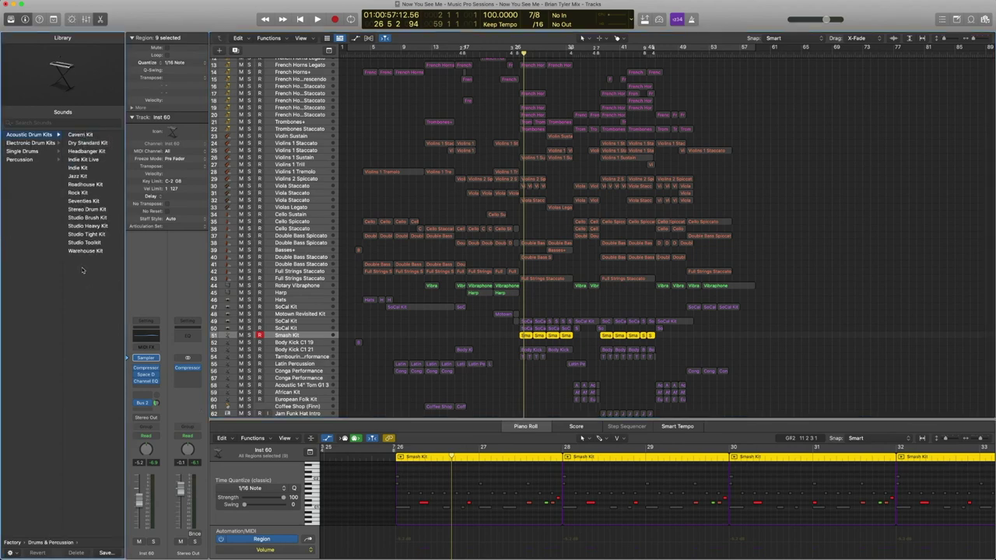
Step: Browse the Acoustic Drum Kits presets in the Smash Kit's Sampler, close it and return the library to Drums & Percussion
mouse_move(136, 382)
left_click(145, 359)
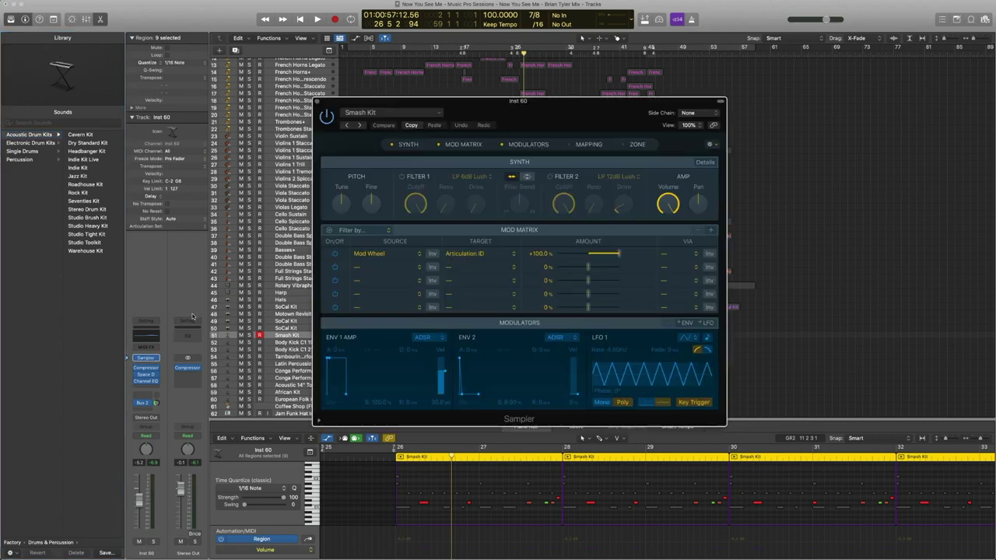
mouse_move(406, 296)
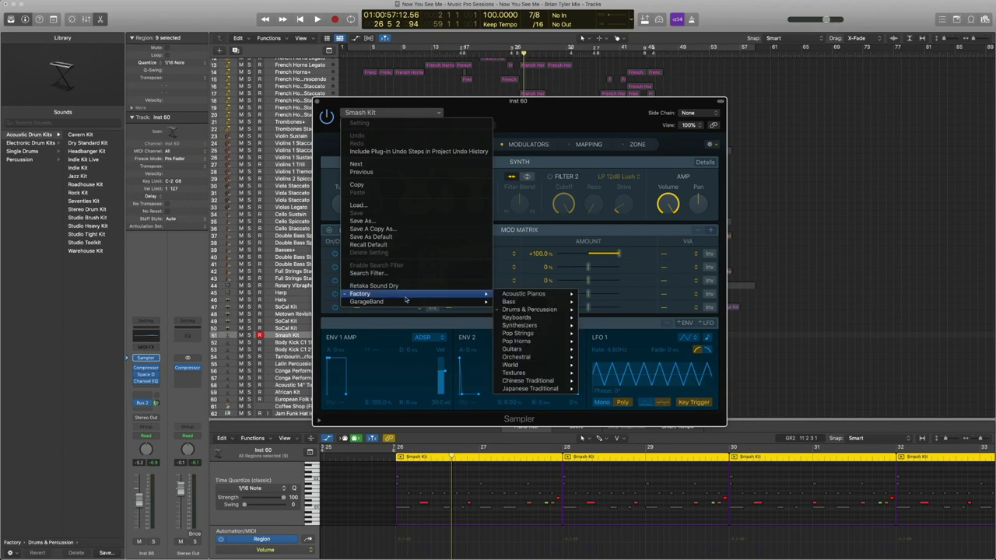
mouse_move(533, 310)
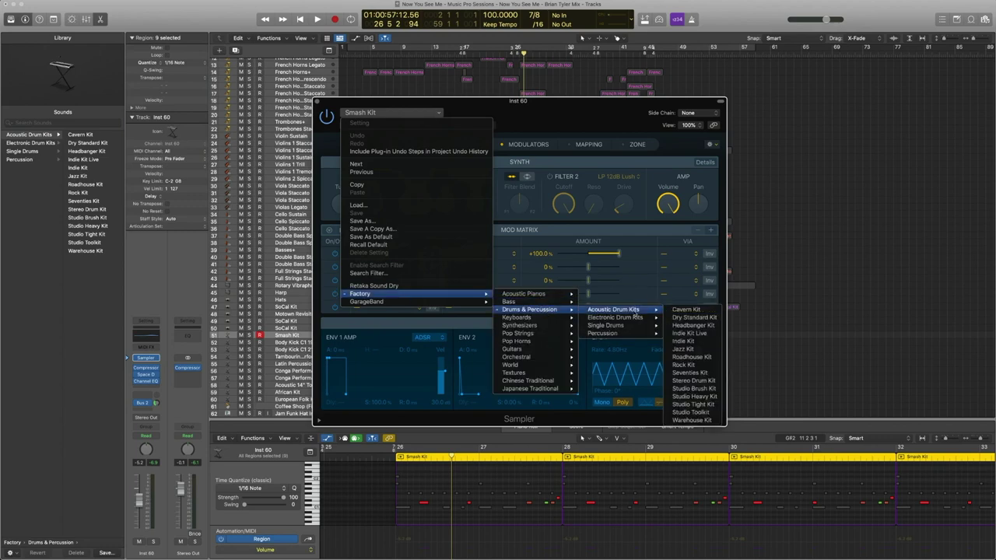
mouse_move(633, 319)
left_click(330, 106)
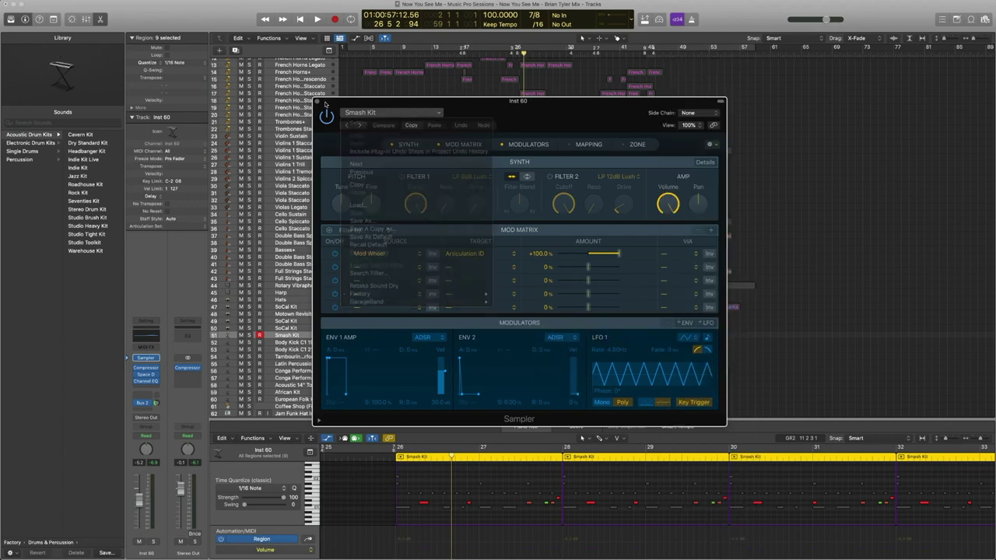
left_click(317, 103)
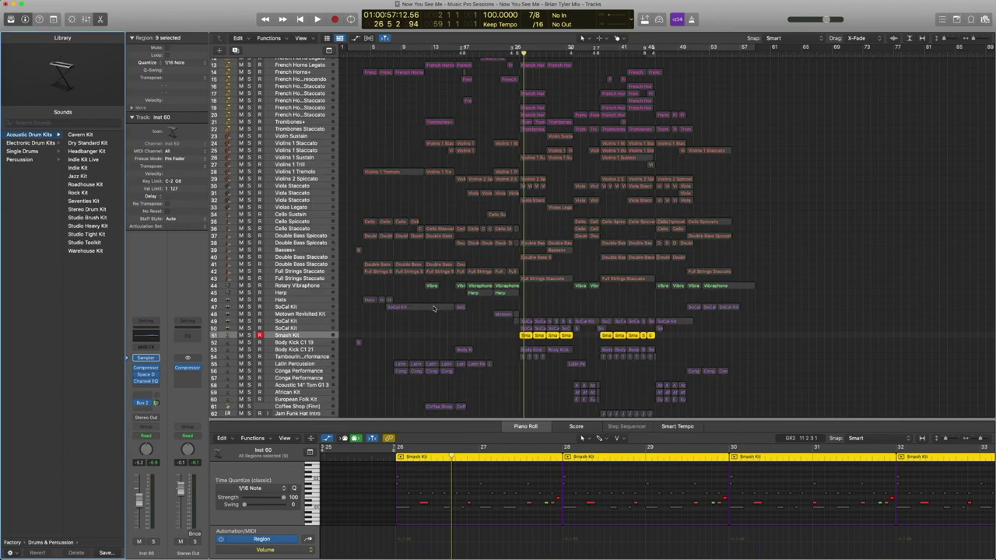
key("Left")
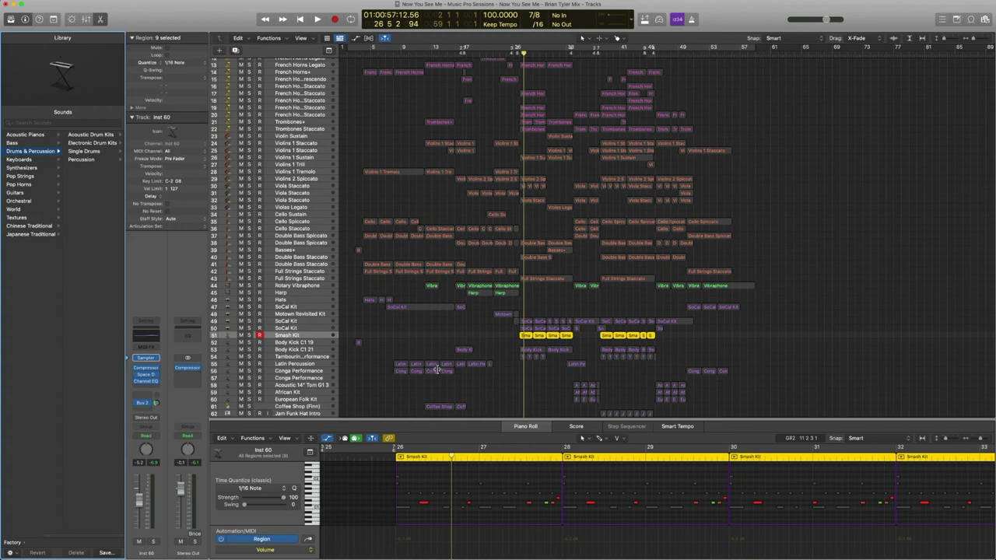
Step: Check the Smash Kit's Compressor during playback and find Space Designer's 1.8s Drum Plate among the medium plate reverbs, closing both plug-ins
left_click(145, 368)
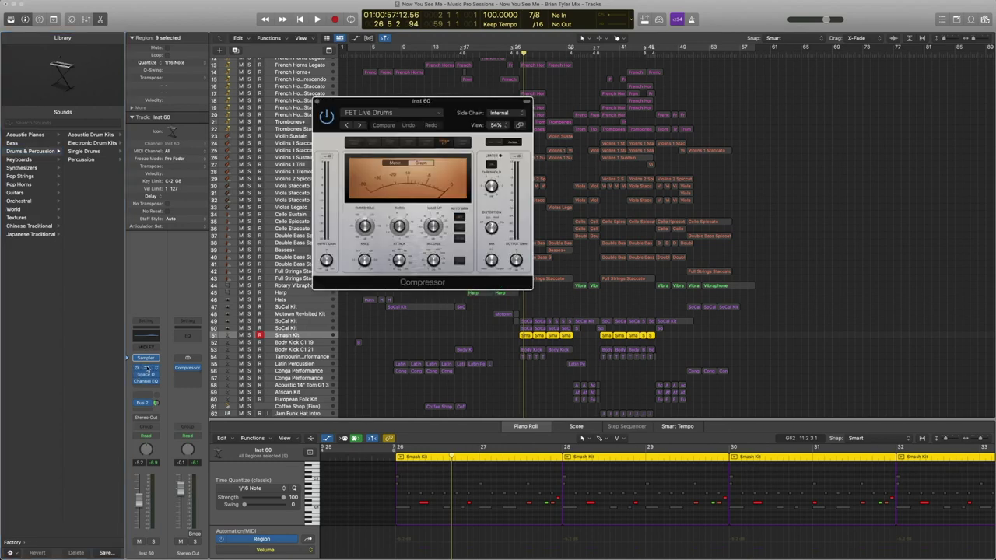
key("space")
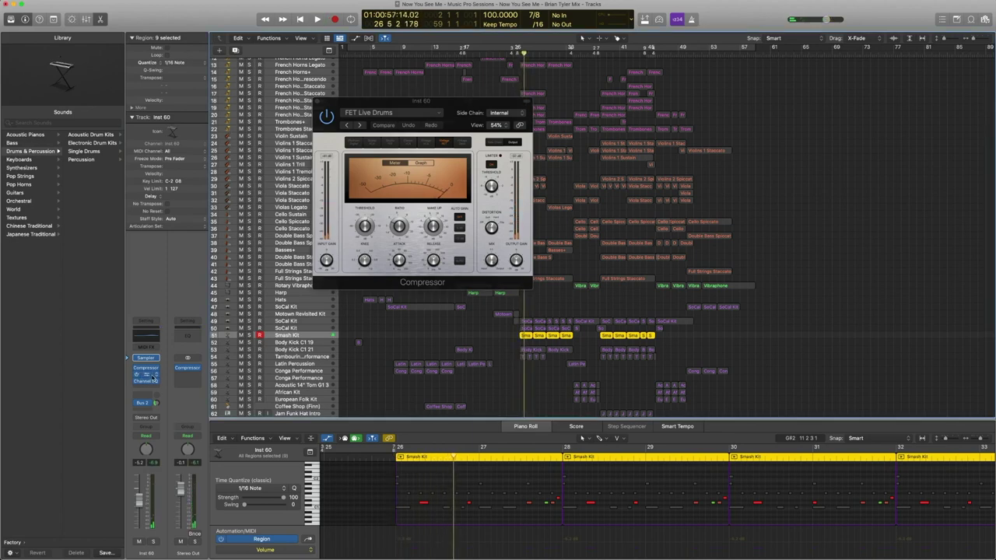
left_click(146, 376)
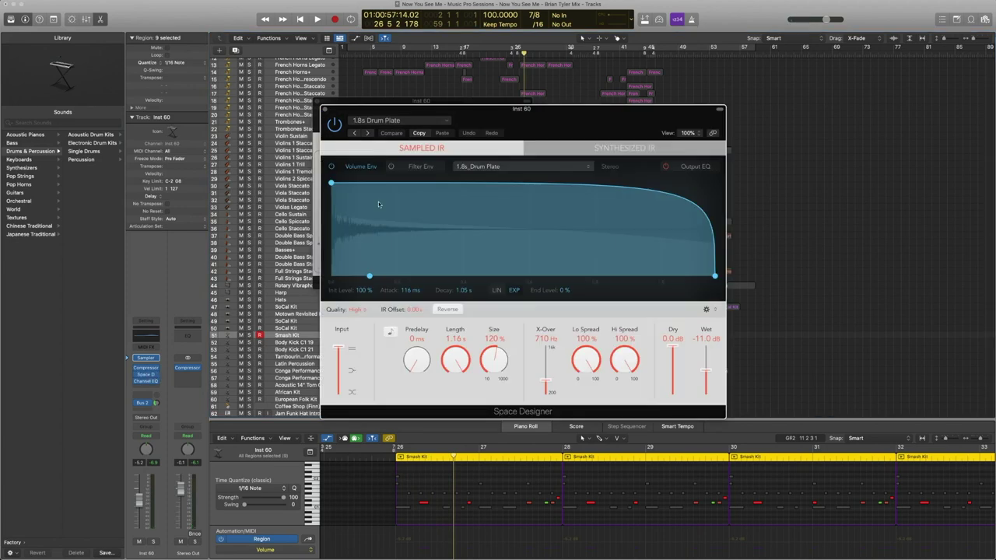
left_click(397, 120)
mouse_move(425, 285)
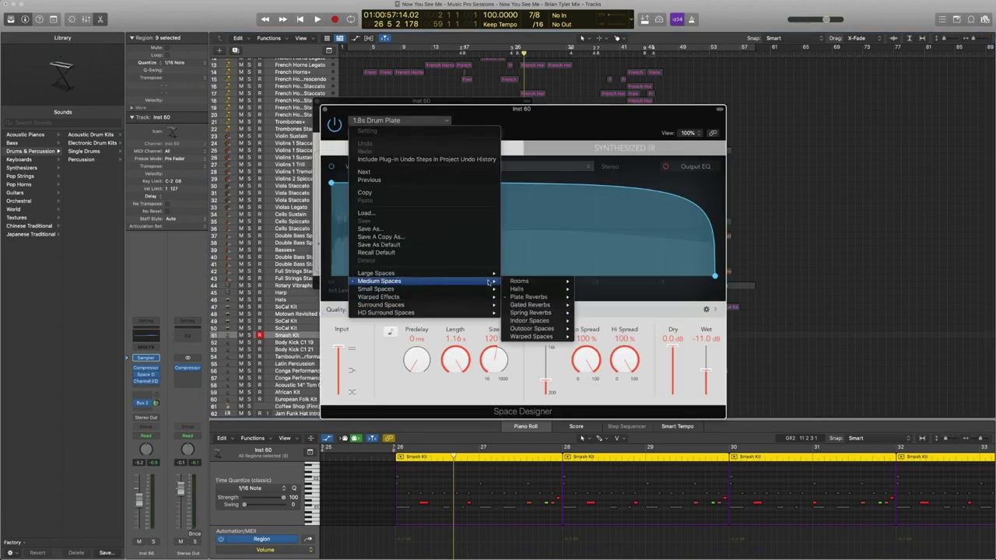
mouse_move(514, 298)
left_click(619, 338)
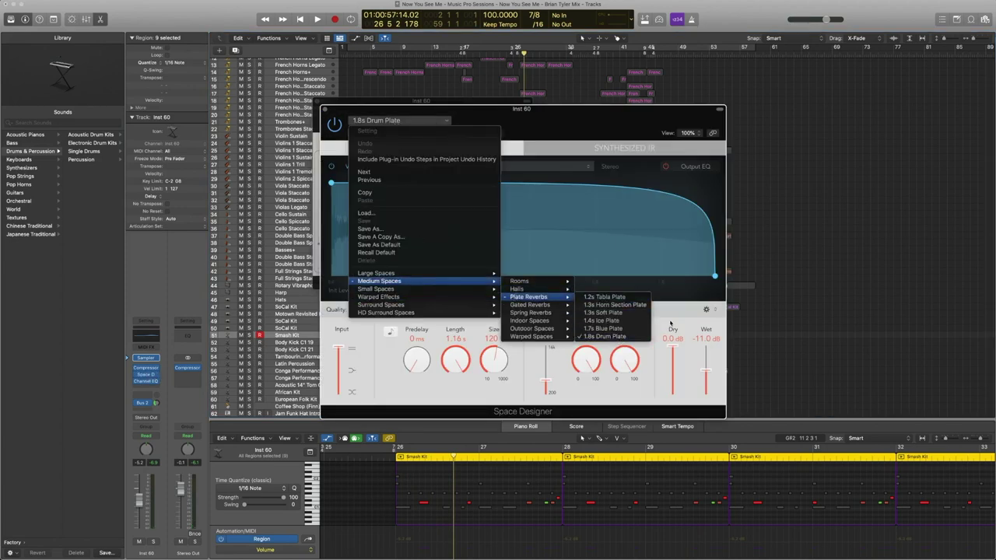
left_click(326, 110)
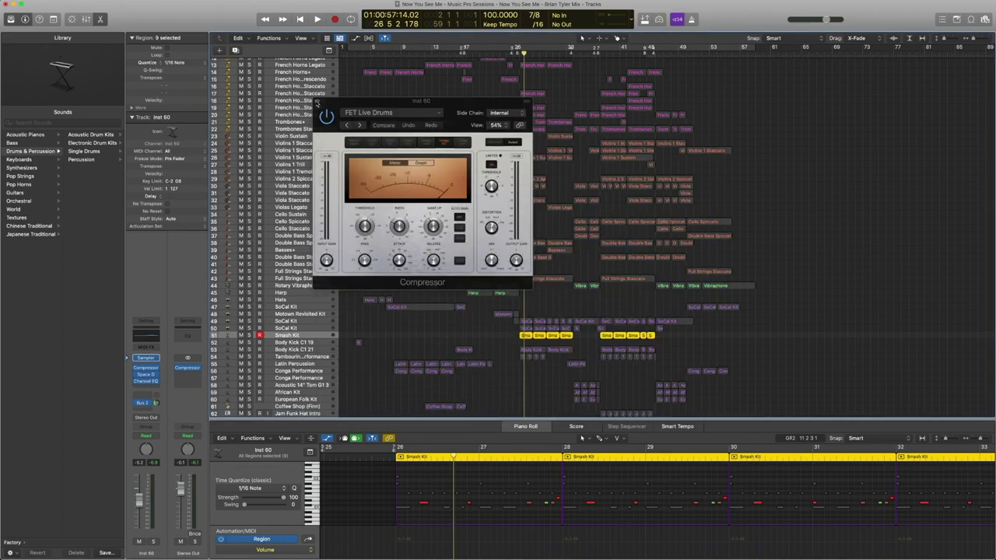
left_click(317, 105)
Step: Restore the selection of all Smash Kit regions and replay them in solo from bar 26
key("super+z")
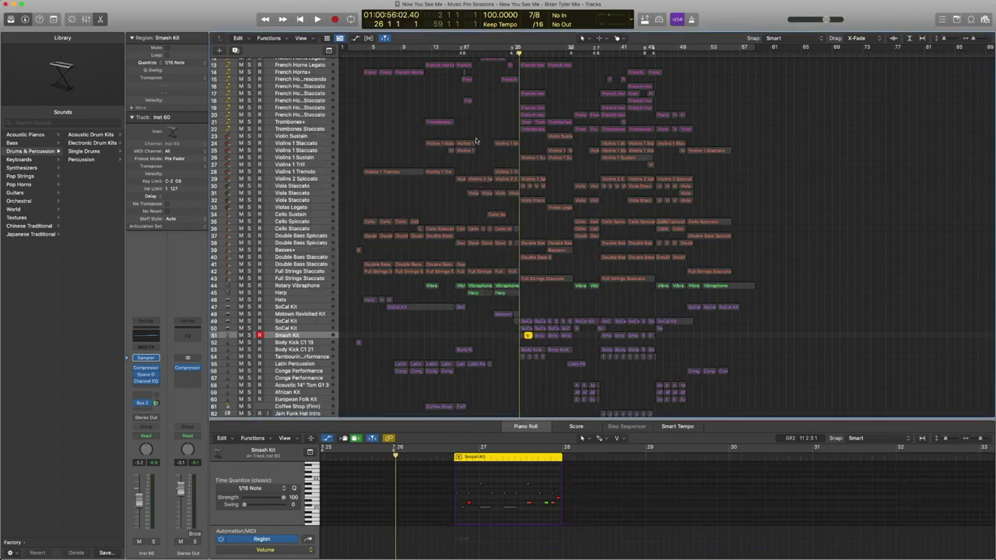
key("super+shift+z")
key("space")
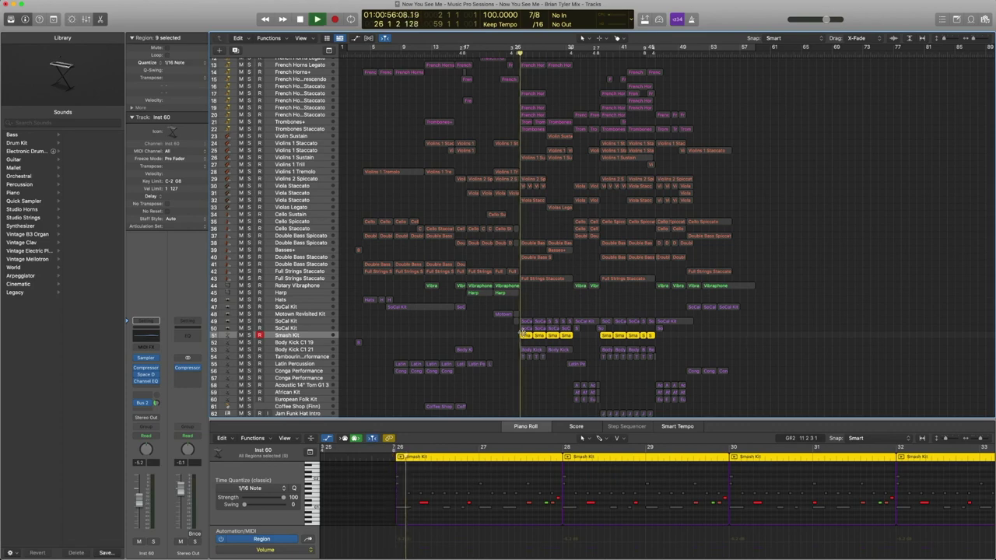
key("space")
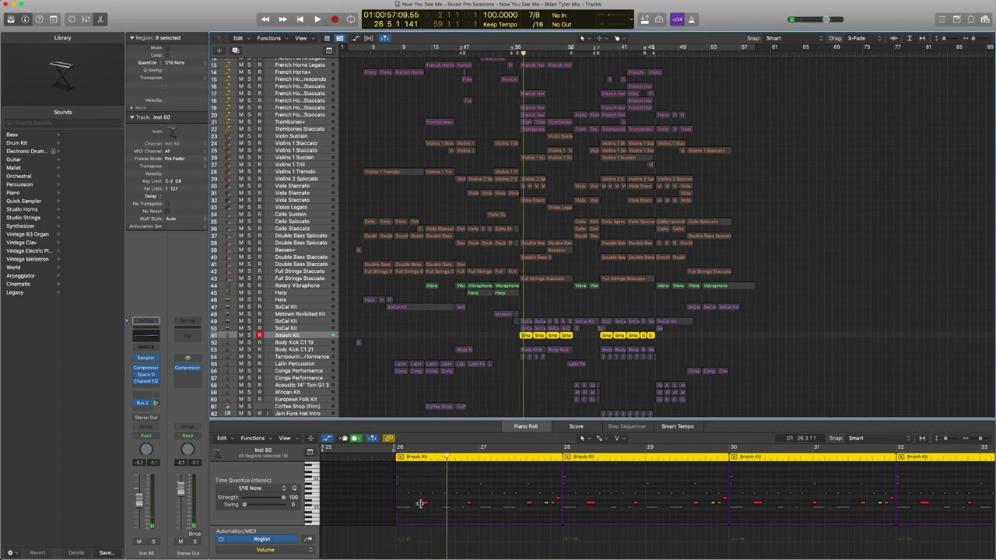
Step: Check the Smash Kit's Channel EQ curve, close the plug-in and play the soloed kit again
mouse_move(137, 375)
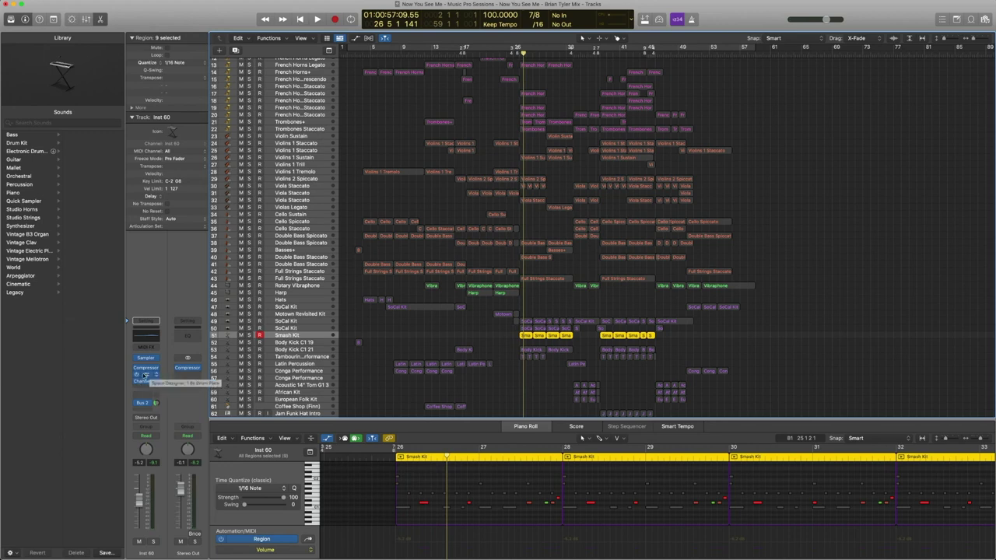
left_click(146, 381)
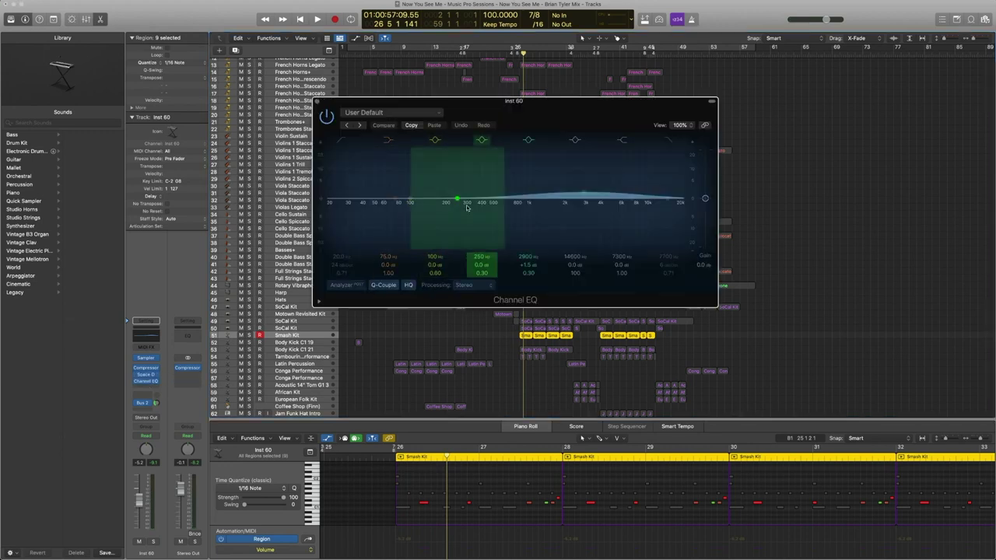
left_click(316, 102)
key("space")
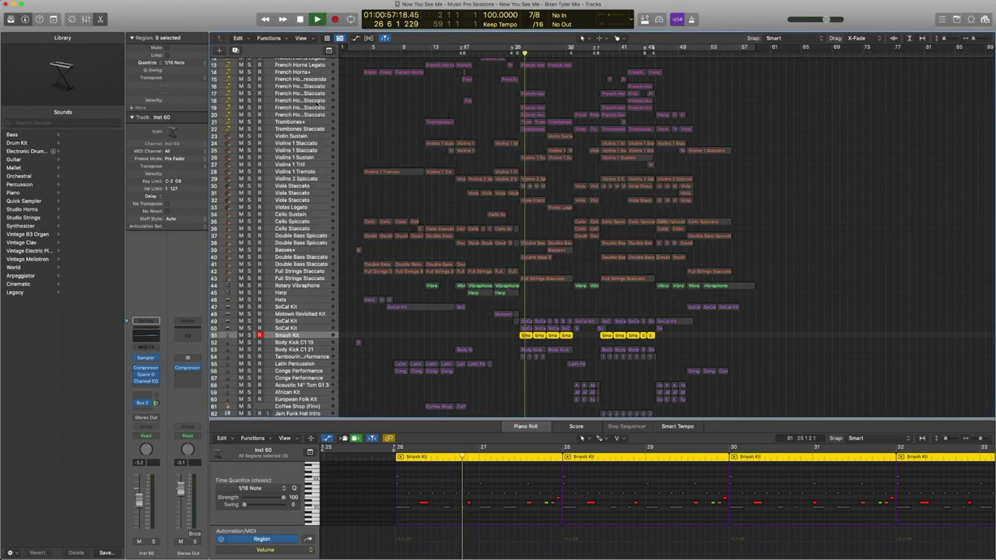
key("space")
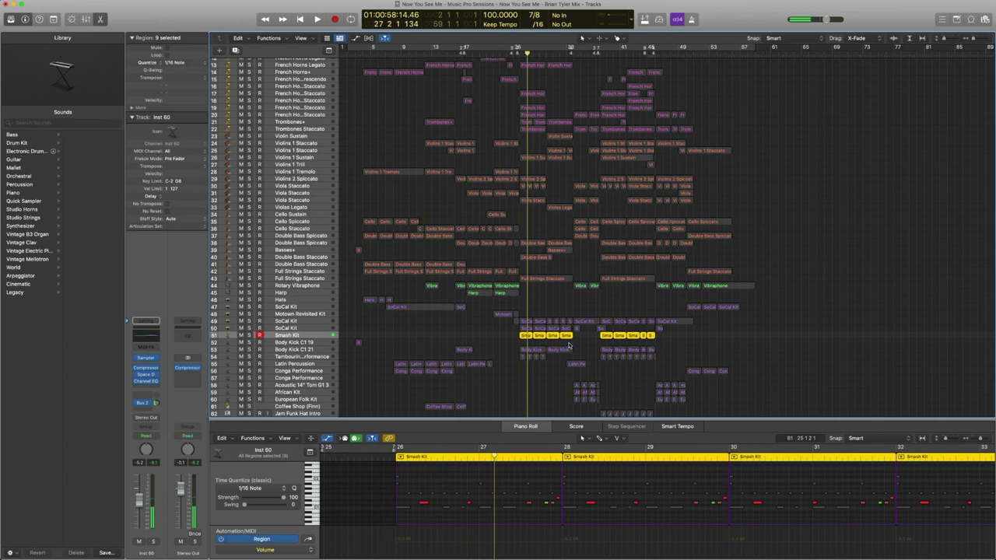
Step: Solo the SoCal Kit and Smash Kit regions on tracks 49 to 51 together and play them from bar 26
left_click_drag(569, 345, 520, 319)
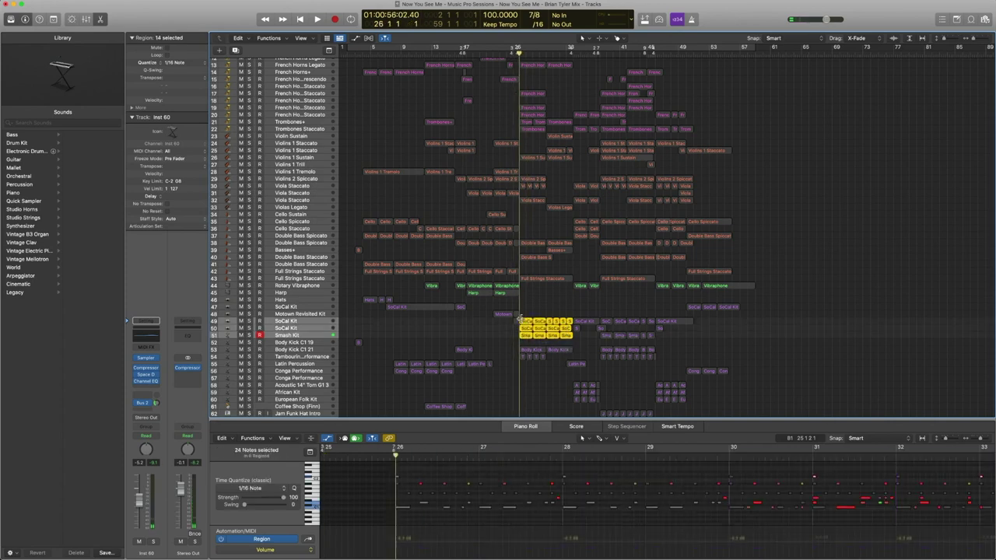
key("space")
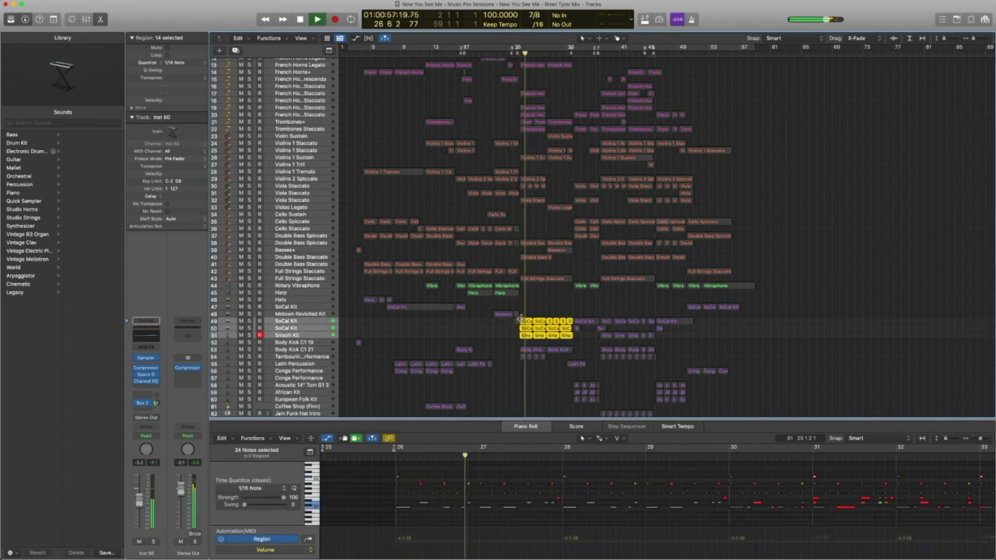
key("space")
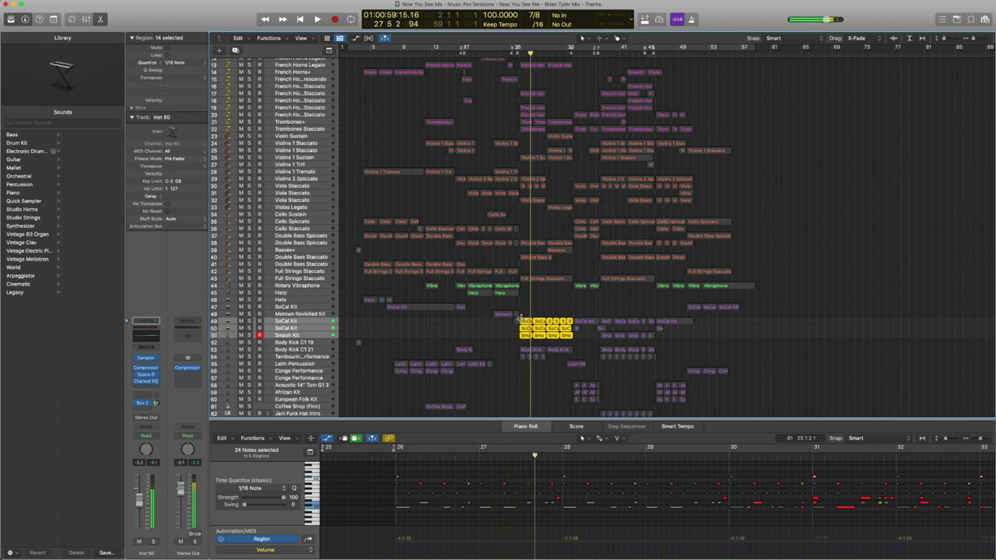
Step: Solo the regions on the Body Kick C1 21 track and play them from bar 26
left_click(302, 350)
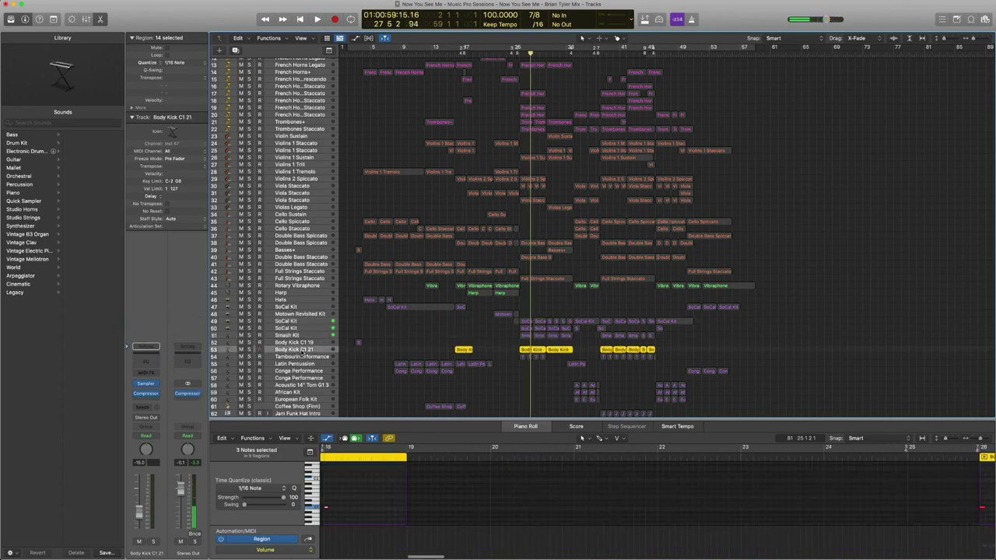
scroll(302, 352, "down", 1)
key("shift+space")
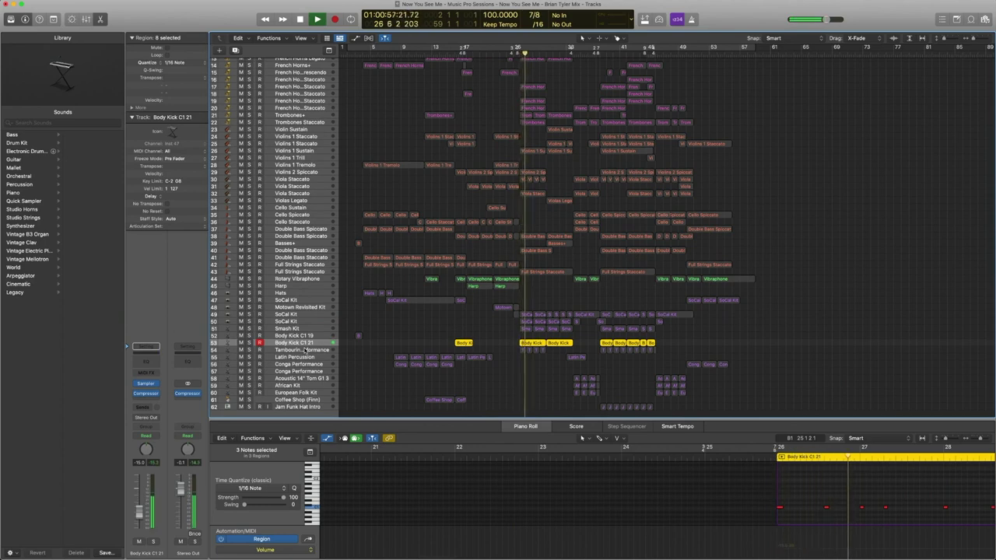
key("space")
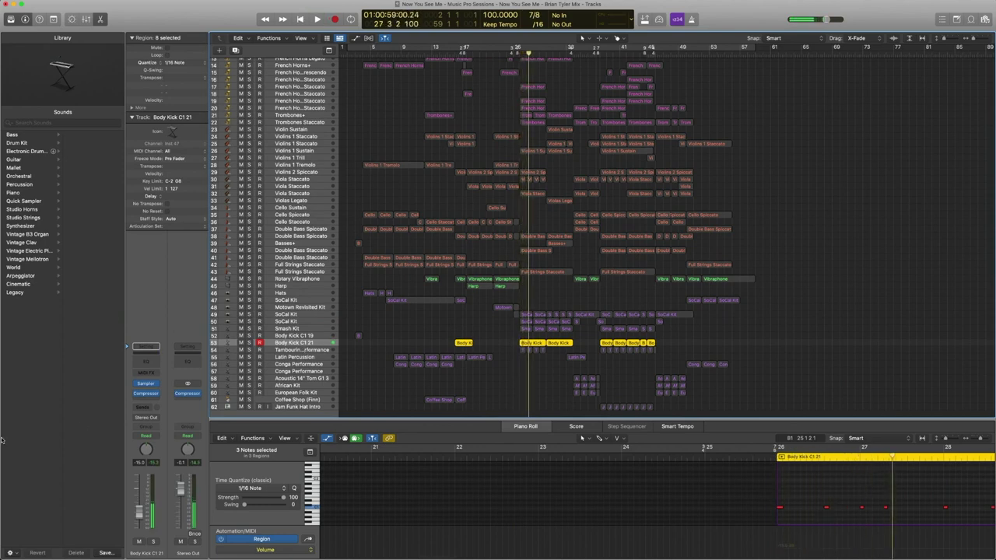
Step: Examine where the Body Kick C1 21 sound sits among the Layer Kicks in the Sampler's library
left_click(129, 384)
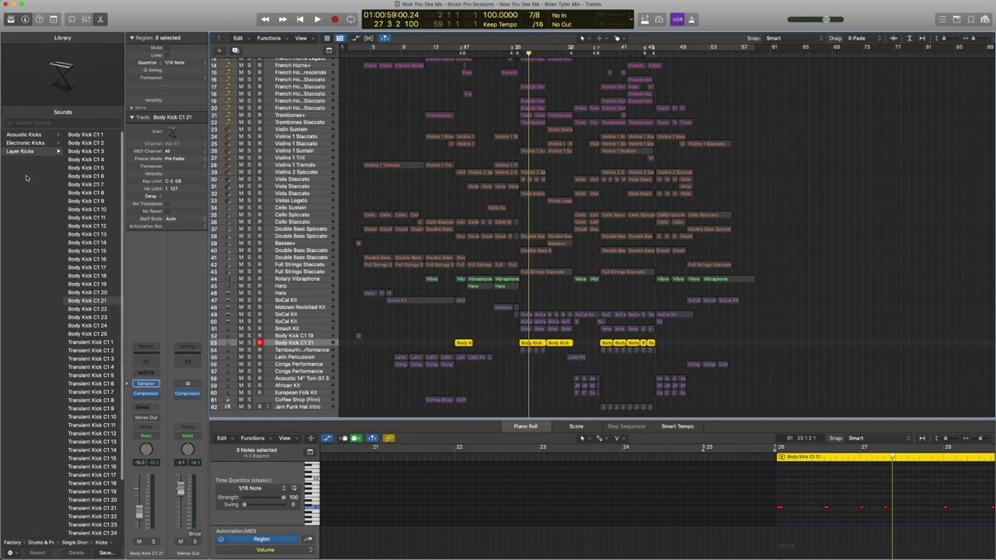
scroll(32, 157, "left", 3)
scroll(46, 154, "right", 3)
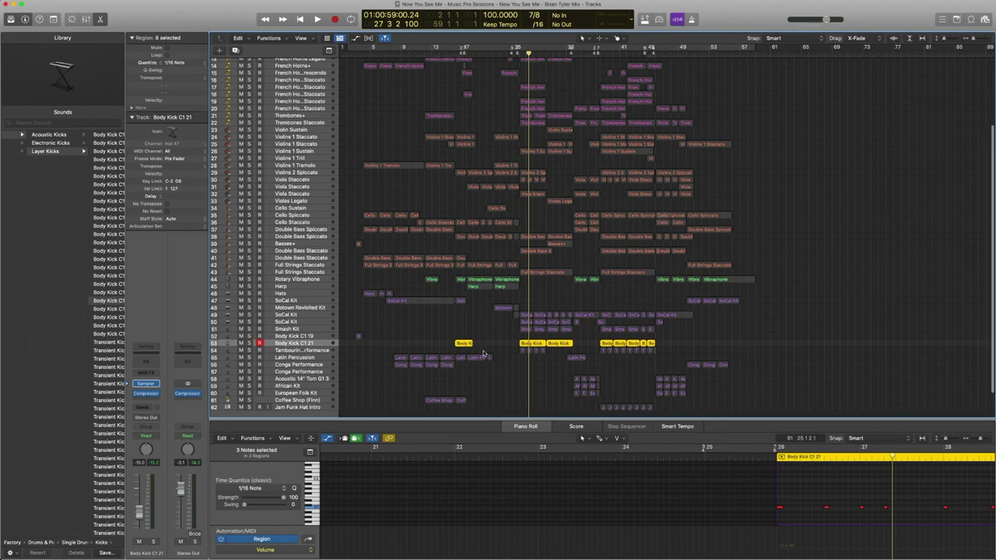
Step: Solo the first SoCal Kit, Smash Kit and Body Kick C1 21 regions at bar 26 together and play them
left_click_drag(522, 310, 544, 347)
double_click(517, 55)
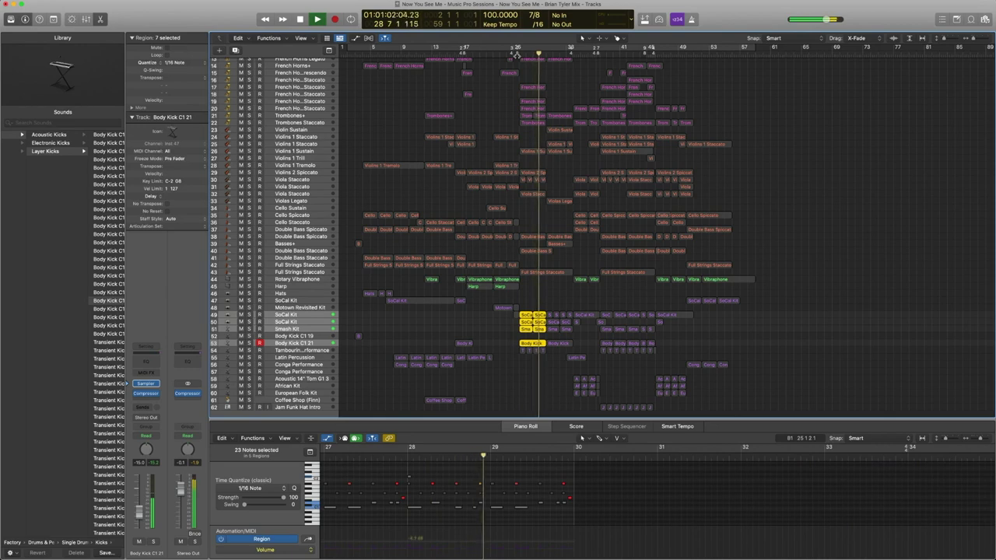
key("space")
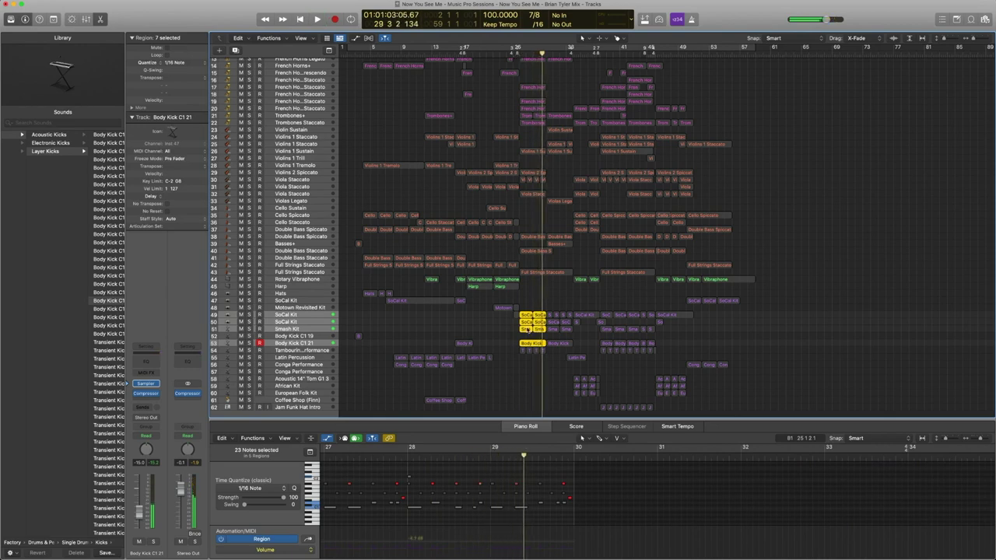
Step: Examine where the Tambourines Performance sound on track 54 sits among the Percussion sounds in the Sampler's library
scroll(527, 331, "up", 1)
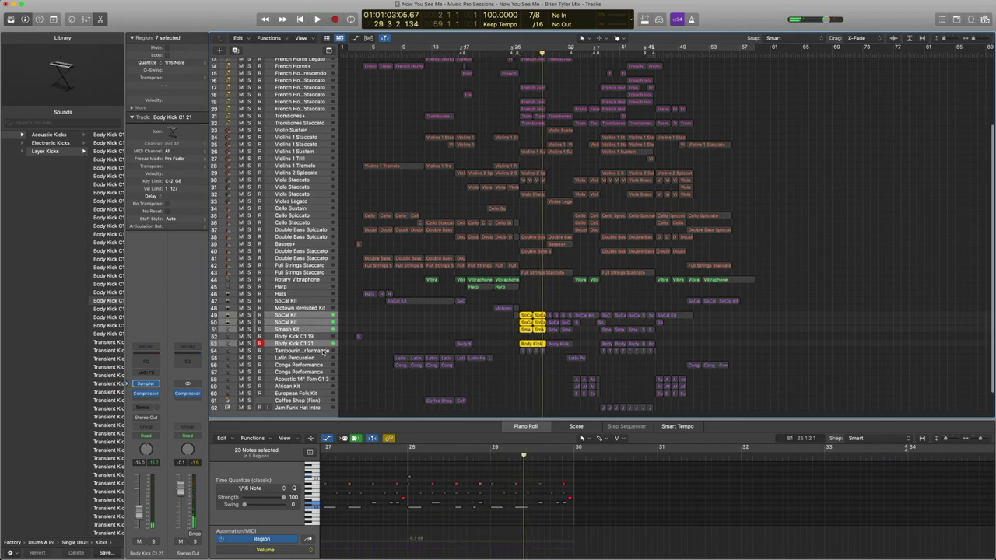
left_click(324, 351)
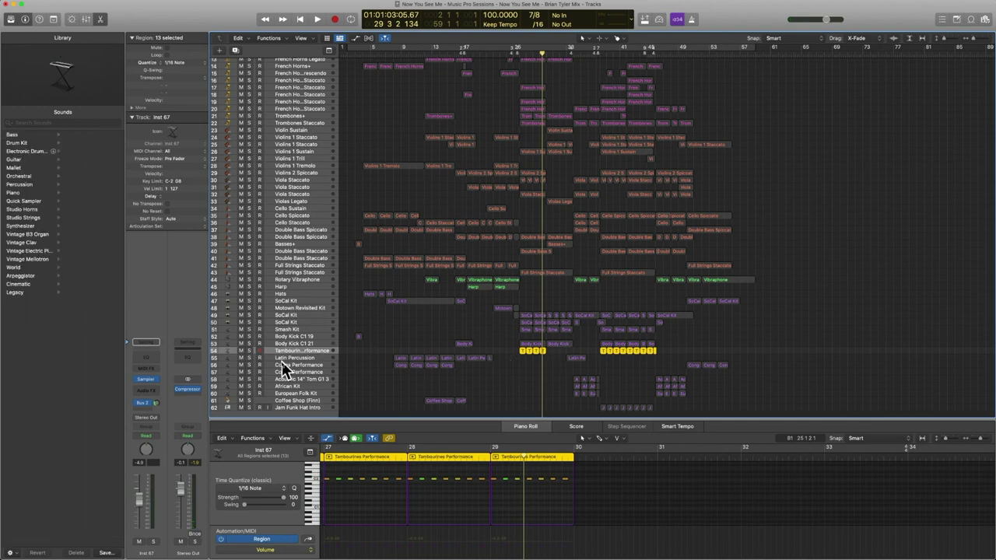
left_click(129, 379)
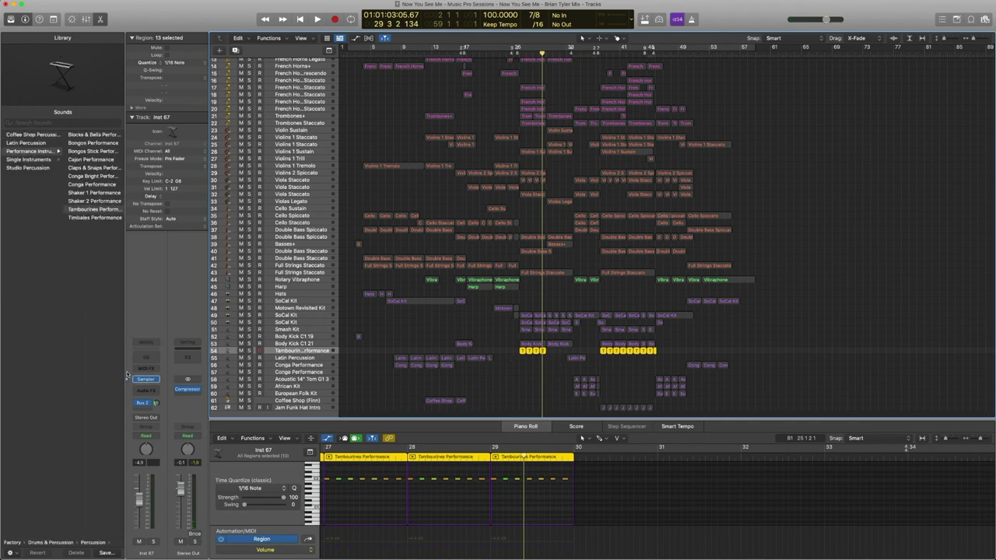
scroll(56, 200, "left", 5)
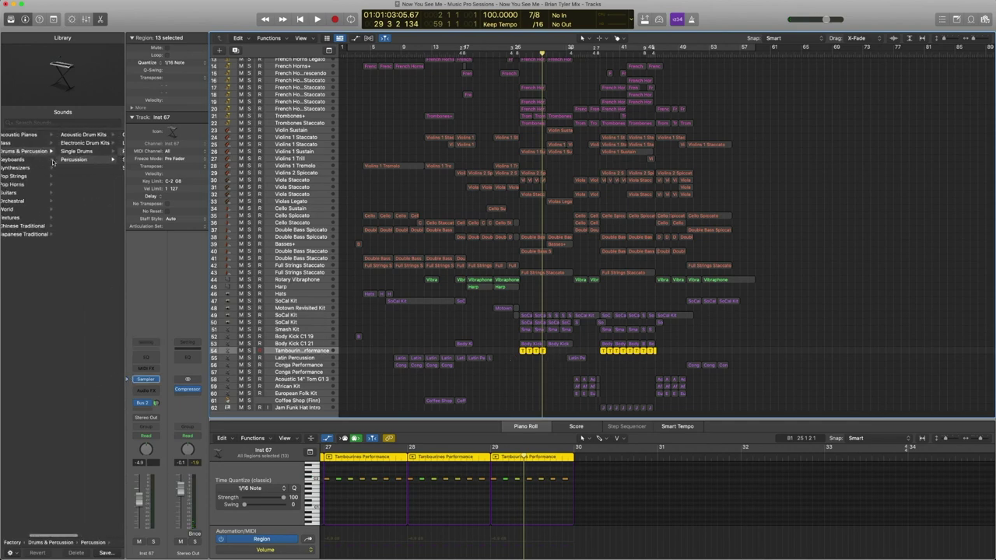
scroll(53, 161, "right", 4)
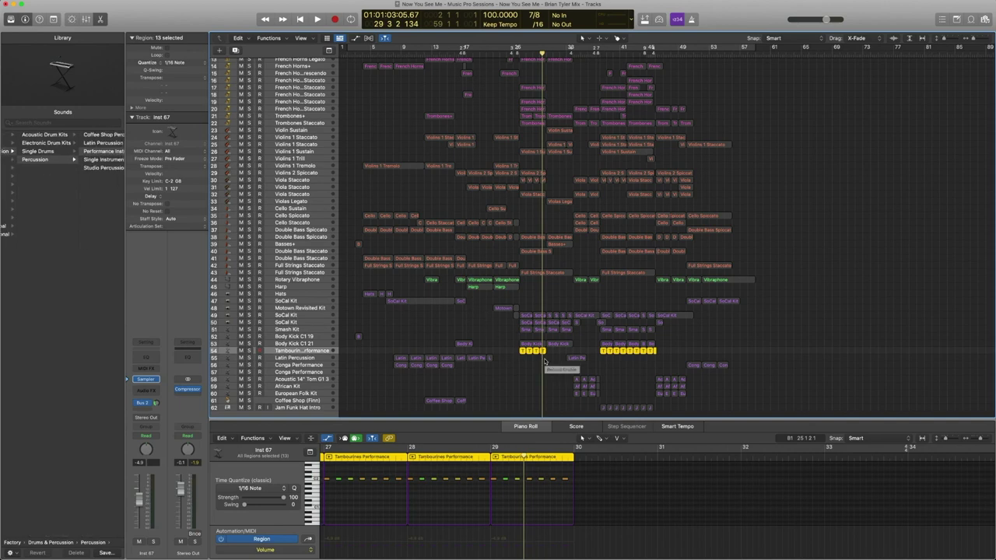
Step: Solo the SoCal Kit, Smash Kit, Body Kick C1 21 and Tambourines Performance regions at bar 26 together and play them
left_click_drag(544, 361, 521, 311)
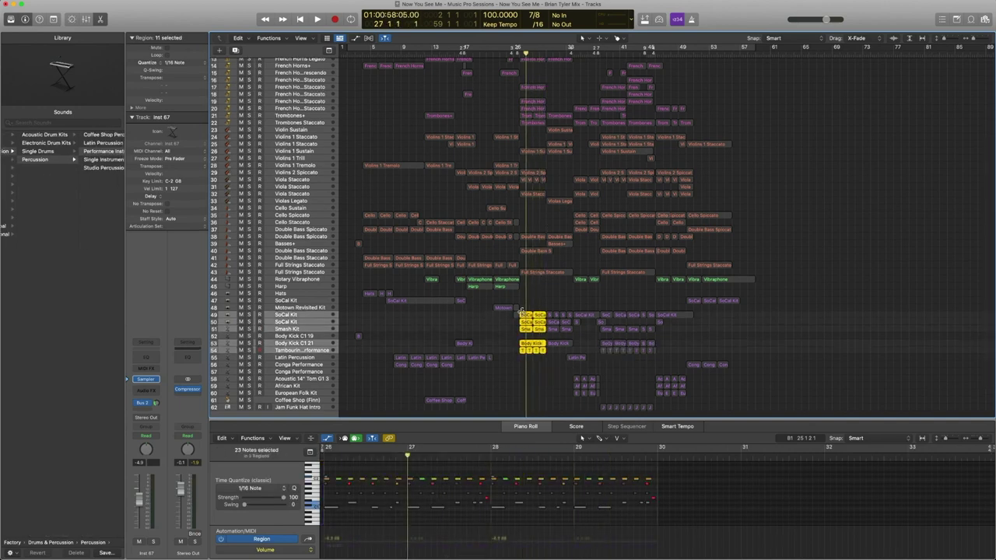
key("space")
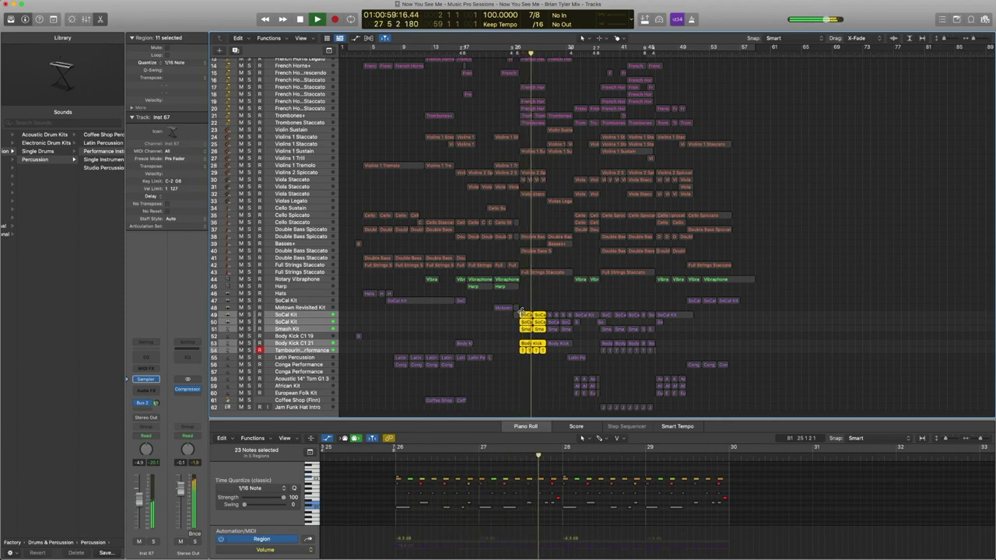
key("space")
scroll(535, 298, "down", 1)
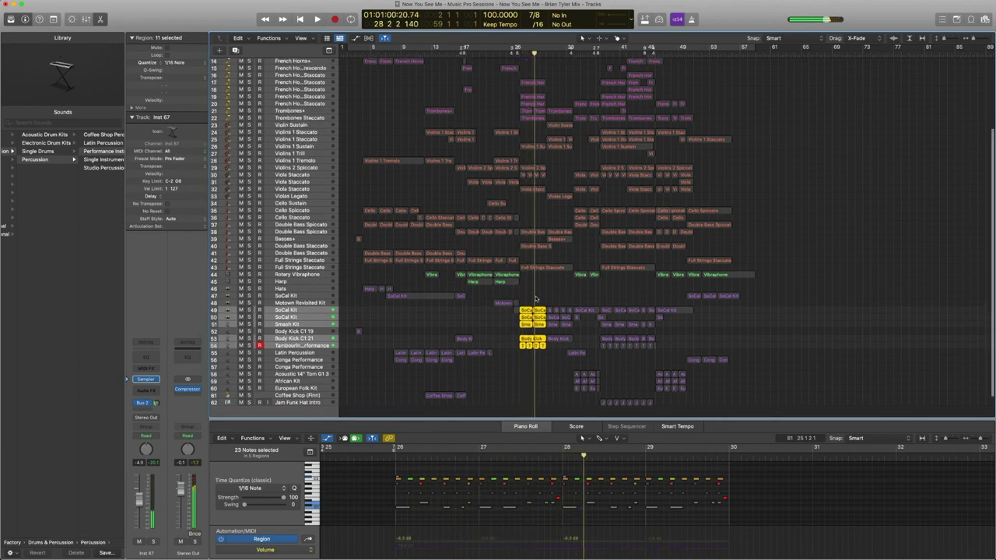
scroll(535, 298, "down", 2)
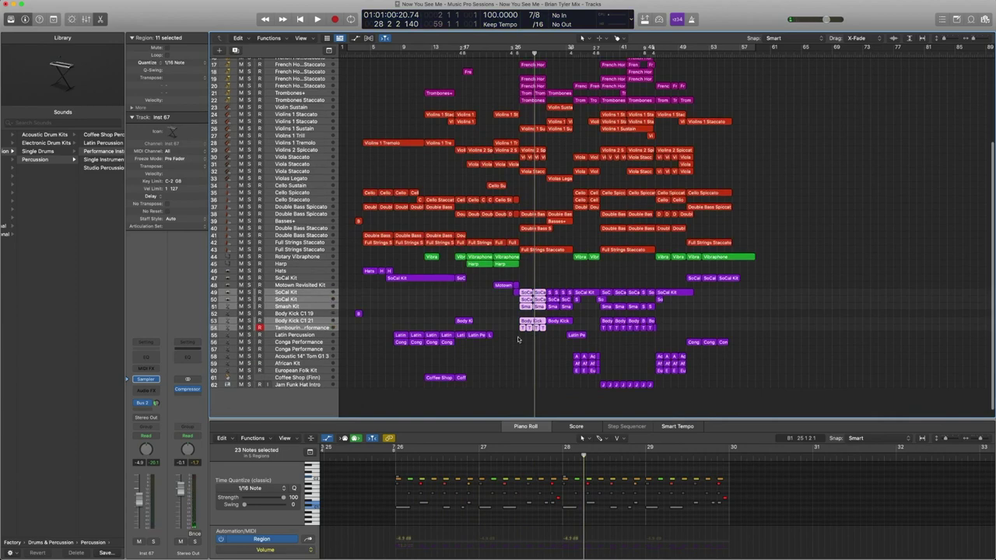
Step: Highlight the layered drum regions on tracks 47 to 54 to survey them, and clear the selection
left_click(518, 340)
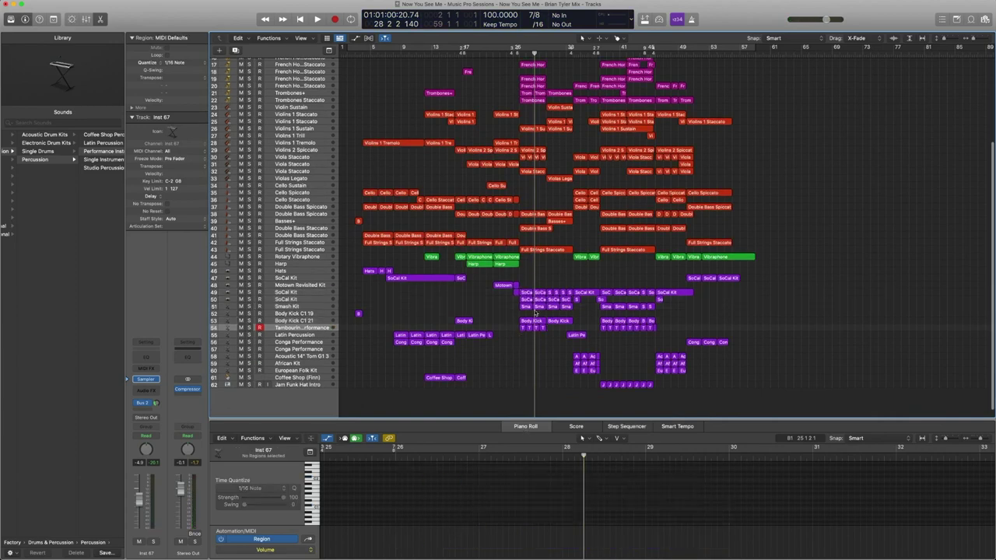
left_click_drag(554, 332, 415, 278)
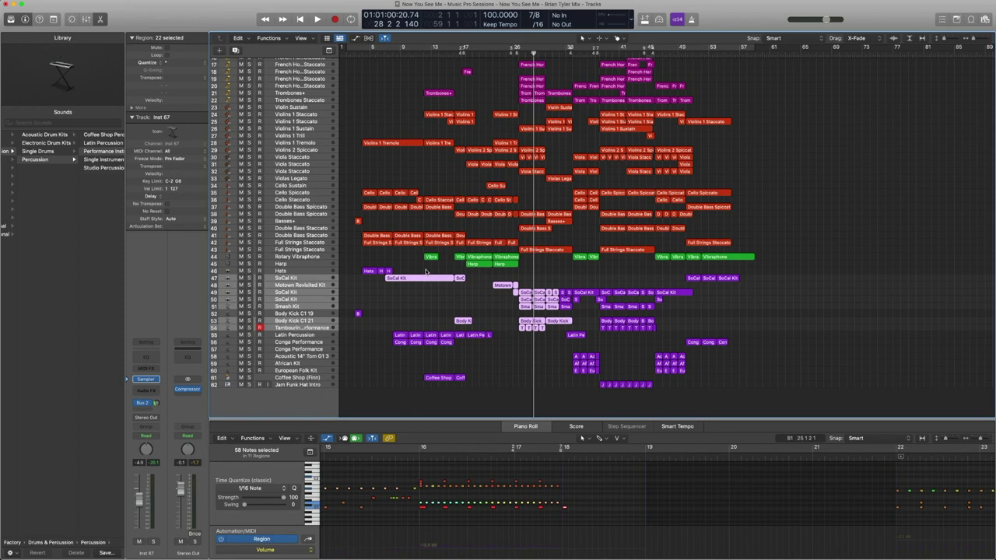
left_click_drag(571, 332, 472, 283)
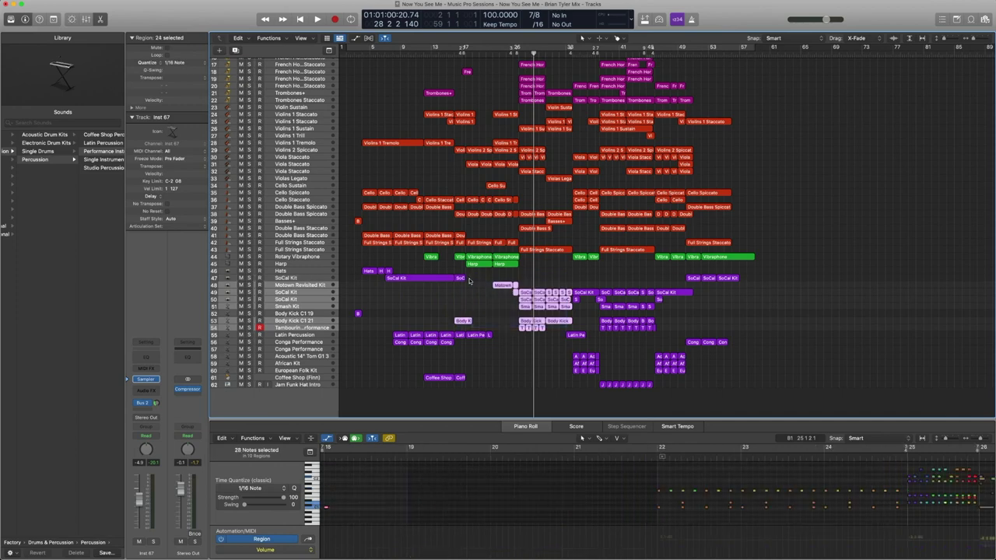
left_click(469, 281)
Step: Check the Latin Percussion sound's place in the Sampler's library and play the regions on that track soloed
left_click(312, 336)
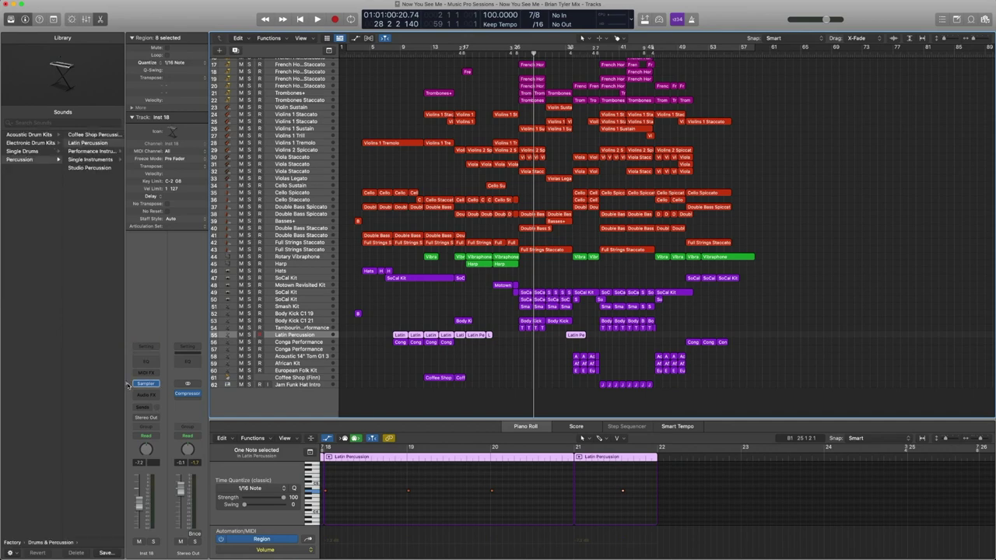
scroll(56, 187, "left", 5)
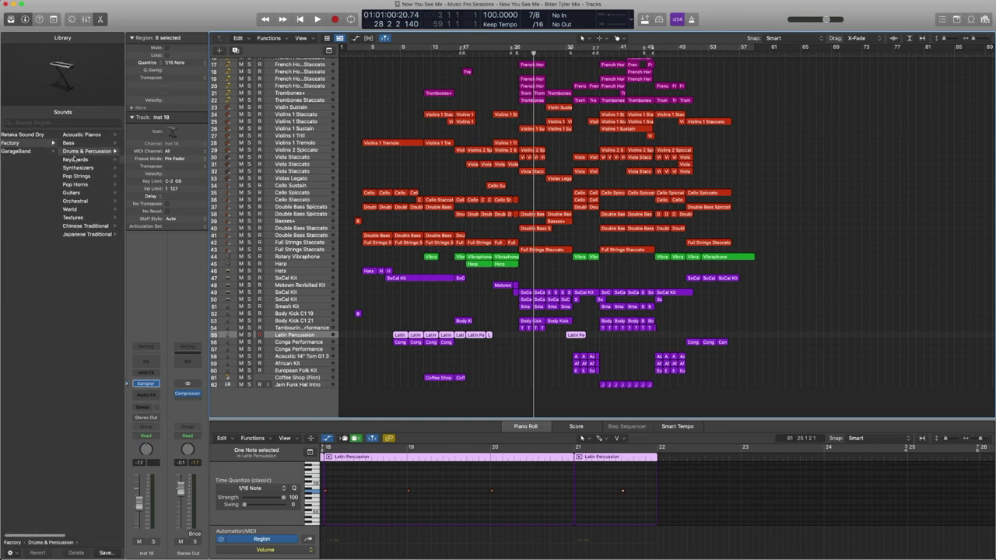
scroll(75, 158, "right", 5)
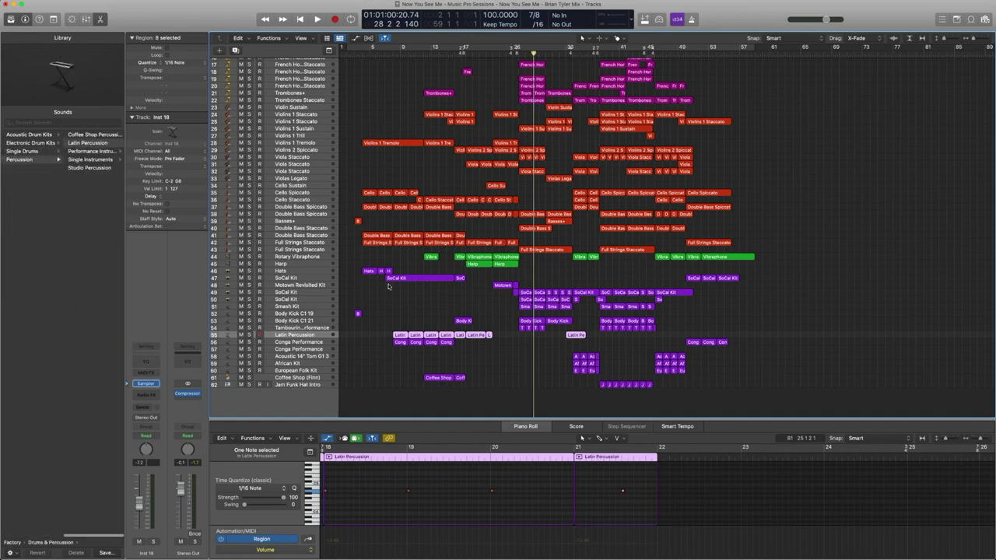
key("ctrl+s")
key("shift+Return")
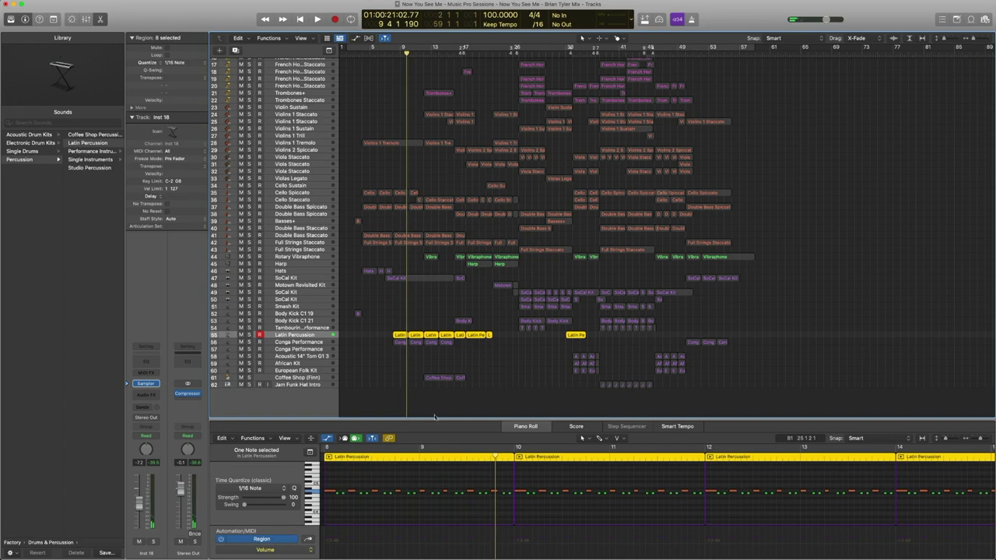
Step: Solo the first SoCal Kit region on track 47 with the first three Latin Percussion and Conga Performance regions and play them
left_click_drag(423, 355, 397, 272)
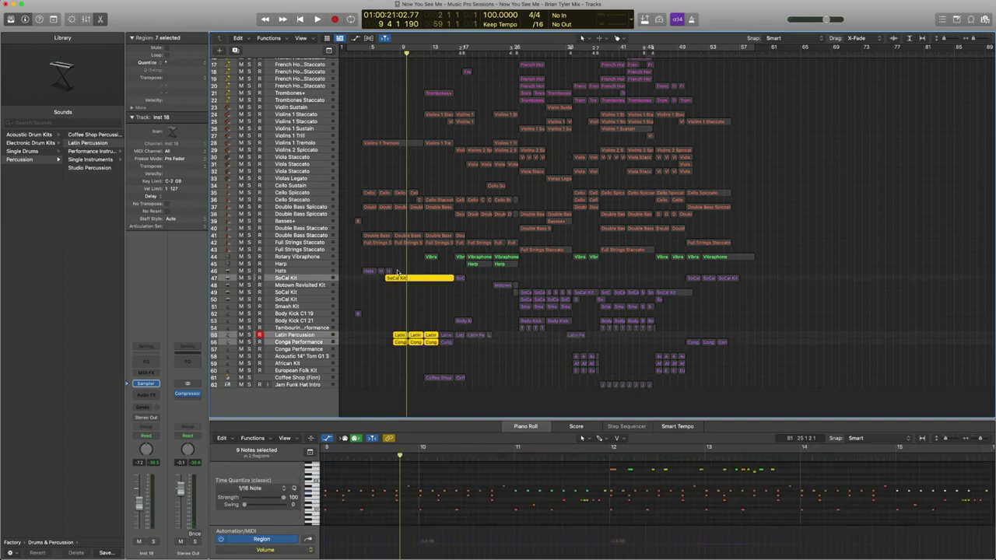
key("space")
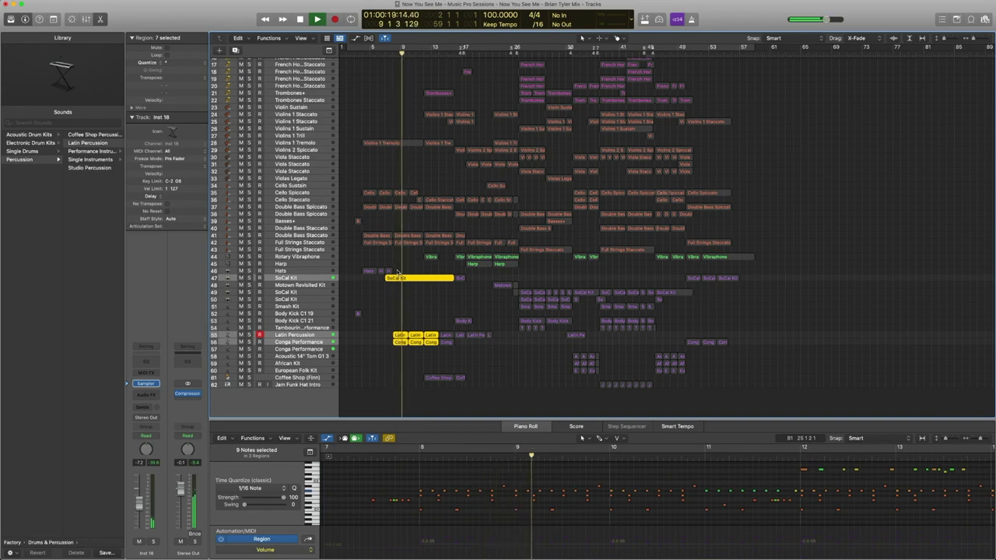
key("space")
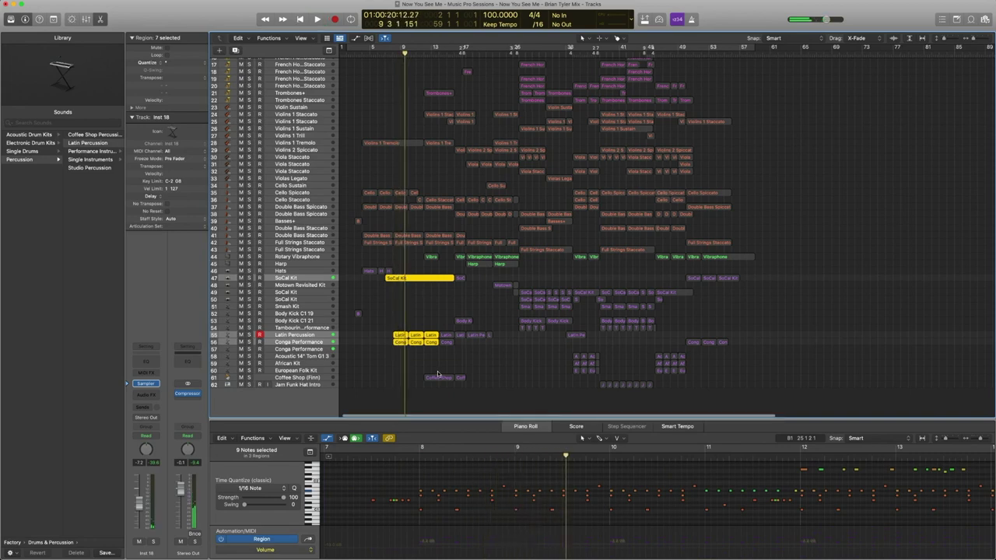
Step: Solo the two Coffee Shop (Finn) Drummer regions on track 61 and play them from bar 13
left_click_drag(465, 392, 430, 374)
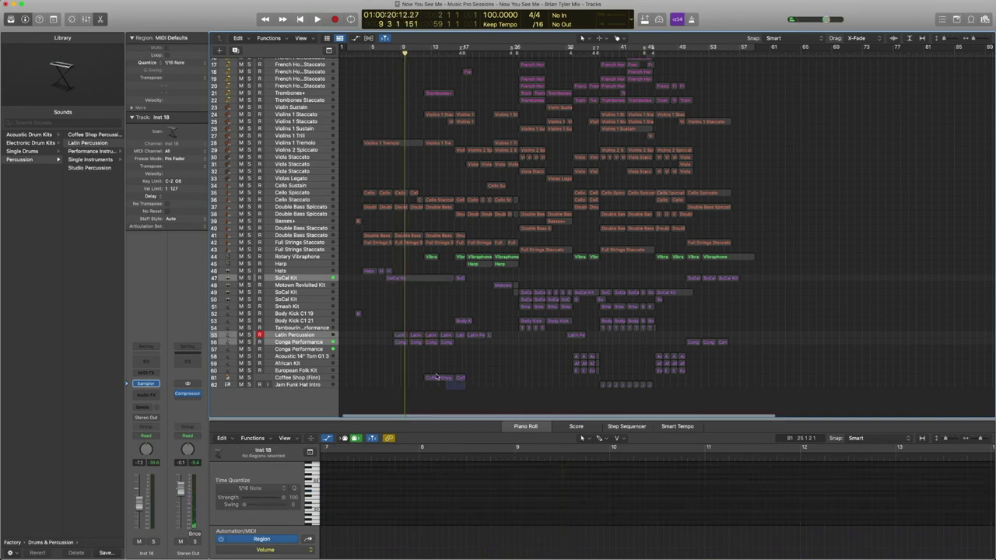
key("space")
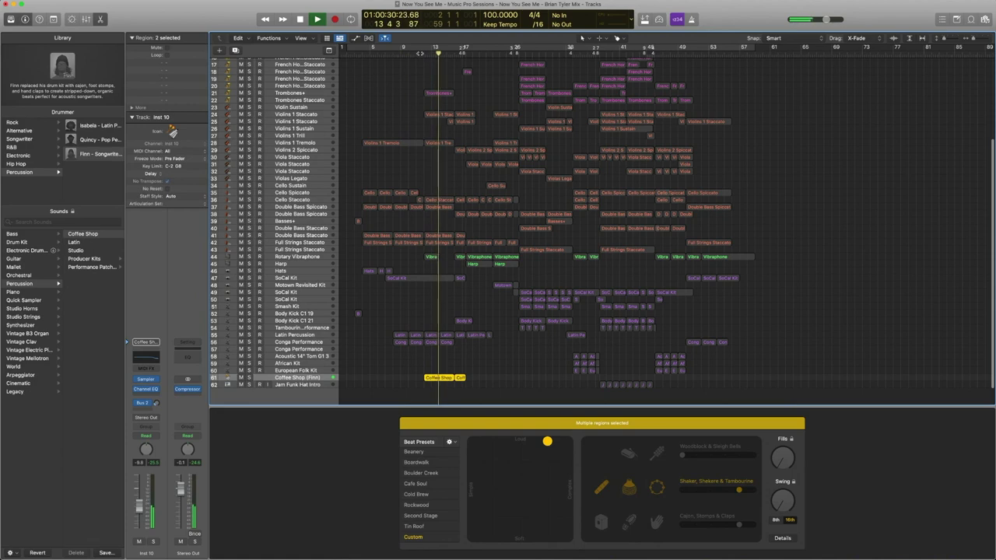
key("space")
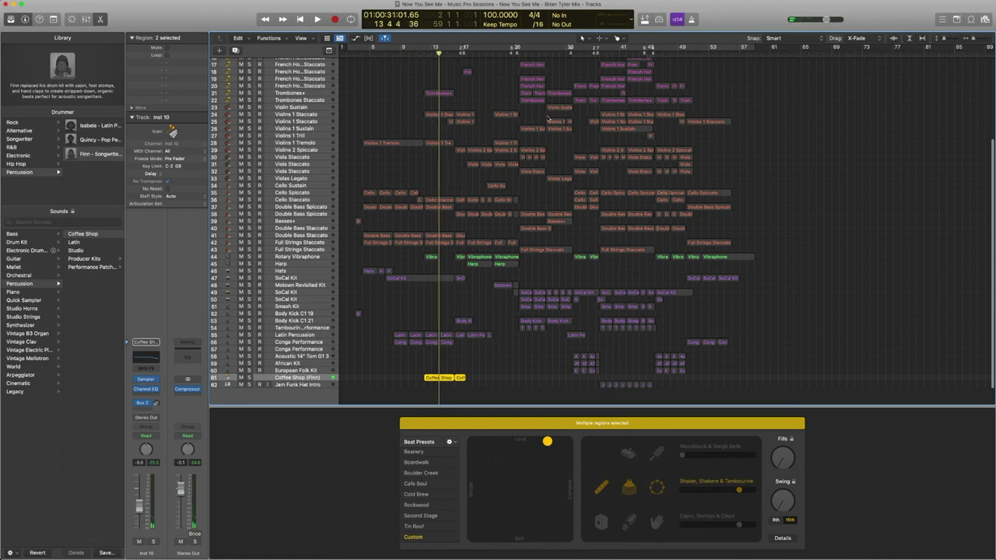
Step: Search the Apple Loops for "shaker" and look through the matching loops
left_click(971, 19)
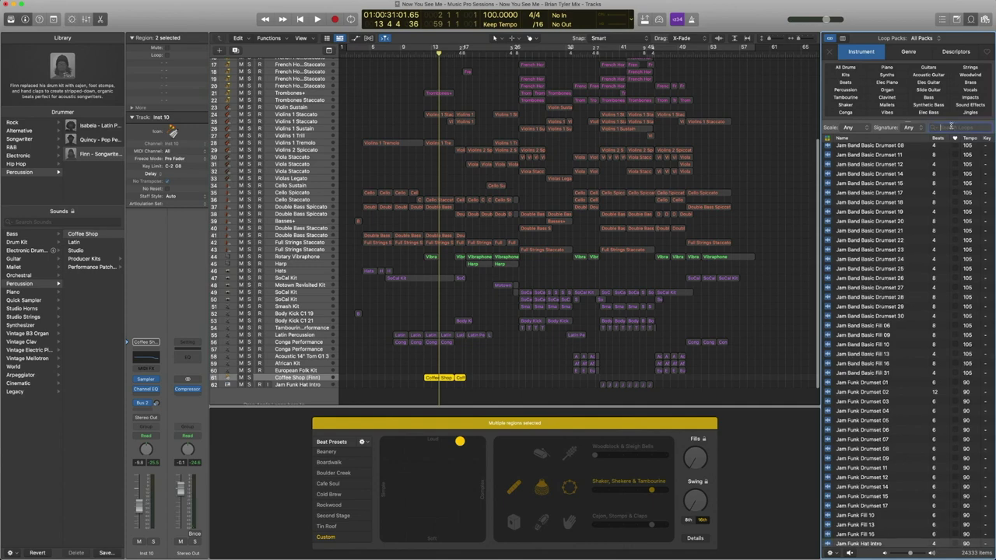
left_click(951, 126)
type("shaker")
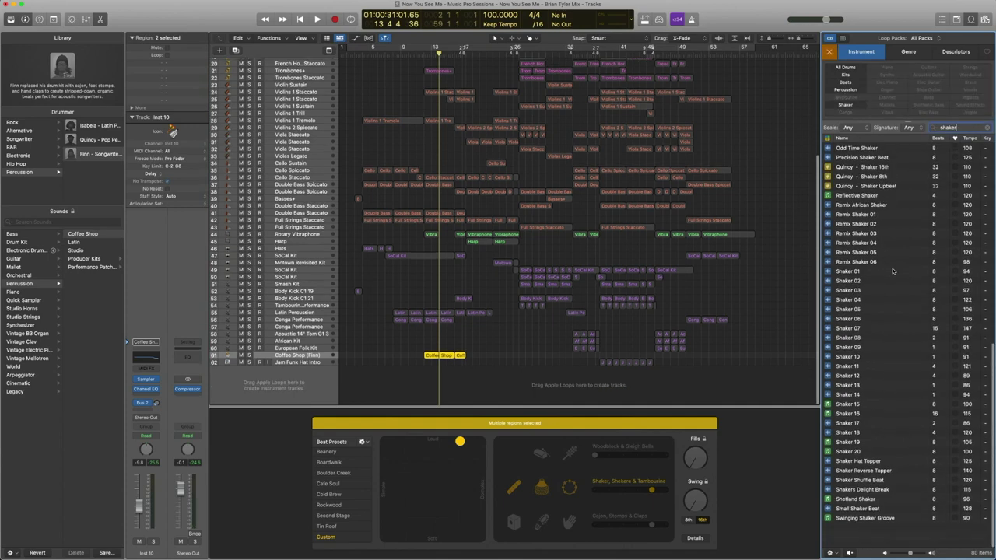
scroll(892, 271, "up", 10)
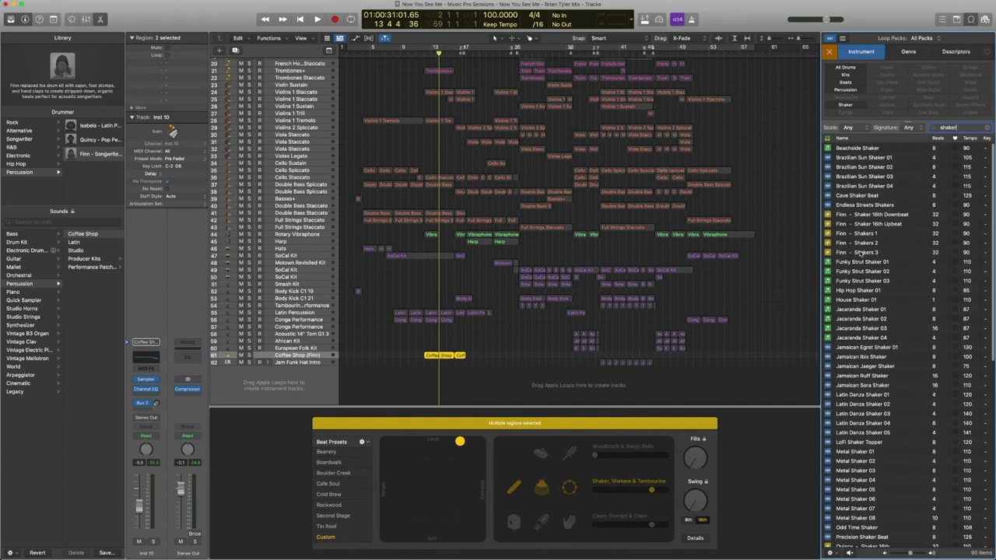
Step: Audition the Finn - Shakers 1, 2 and 3 loops, and close the Loop Browser and the Drummer editor
left_click(862, 233)
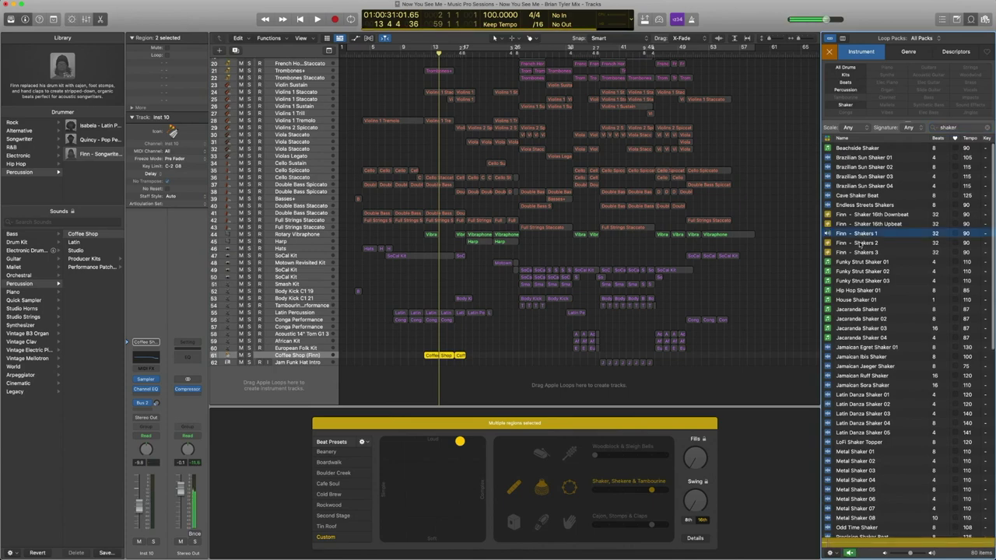
left_click(860, 243)
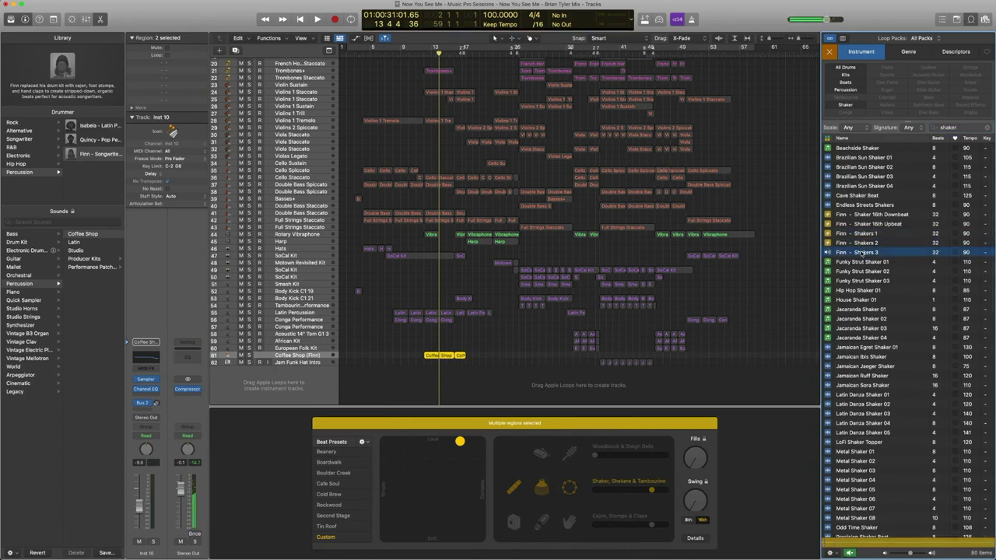
left_click(862, 247)
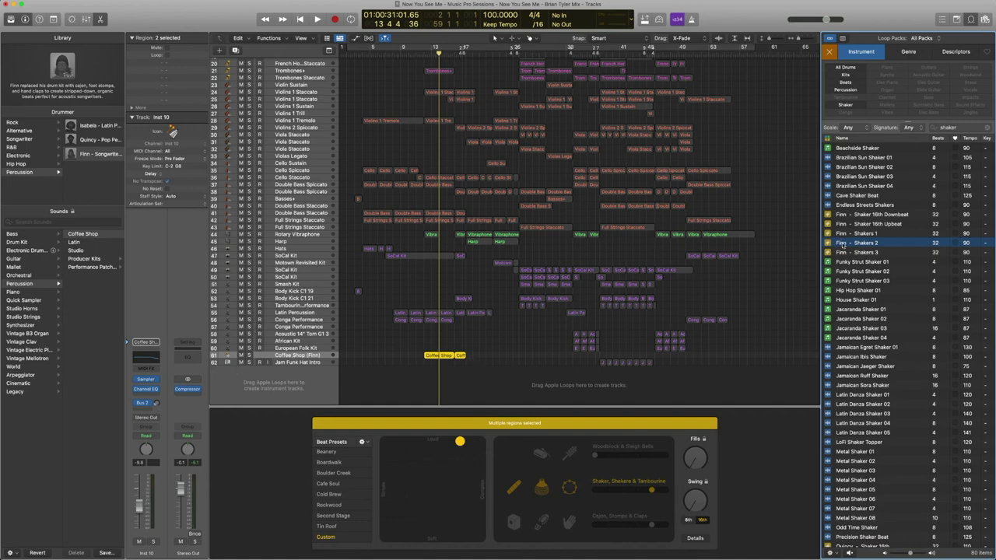
left_click_drag(842, 245, 866, 244)
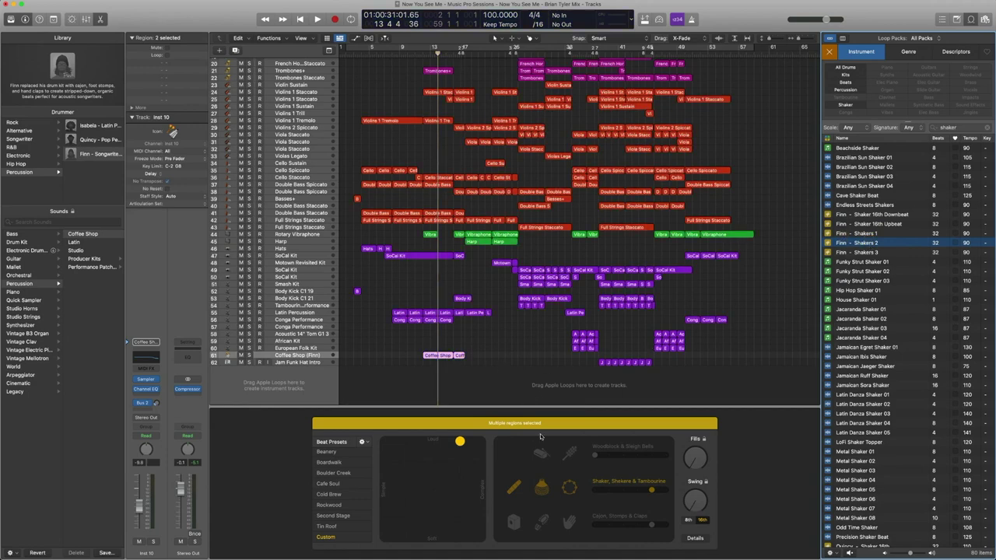
left_click_drag(545, 407, 546, 412)
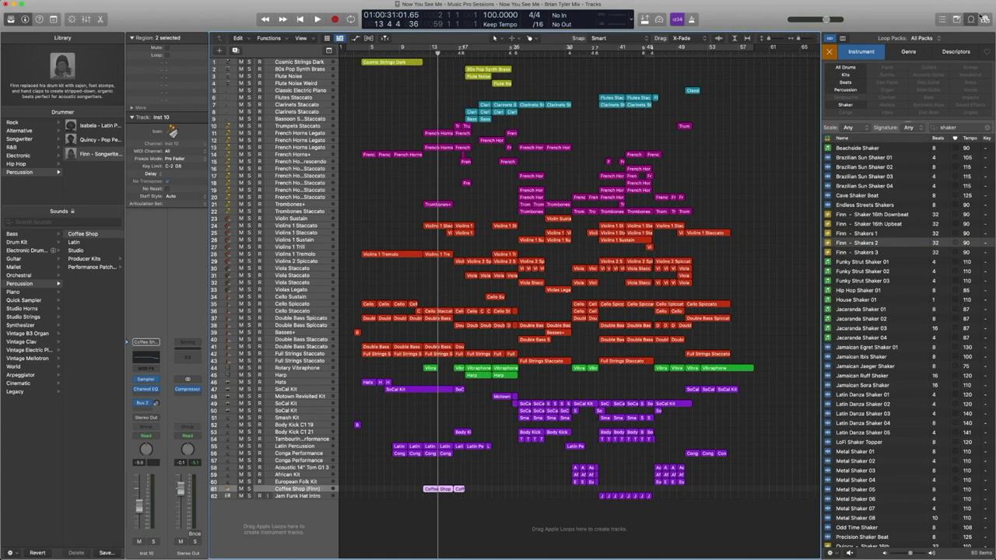
left_click(972, 19)
Step: Solo the early percussion regions together with the Cello Staccato, Double Bass and Full Strings Staccato regions at bar 13 and play them
left_click_drag(492, 506, 387, 387)
key("space")
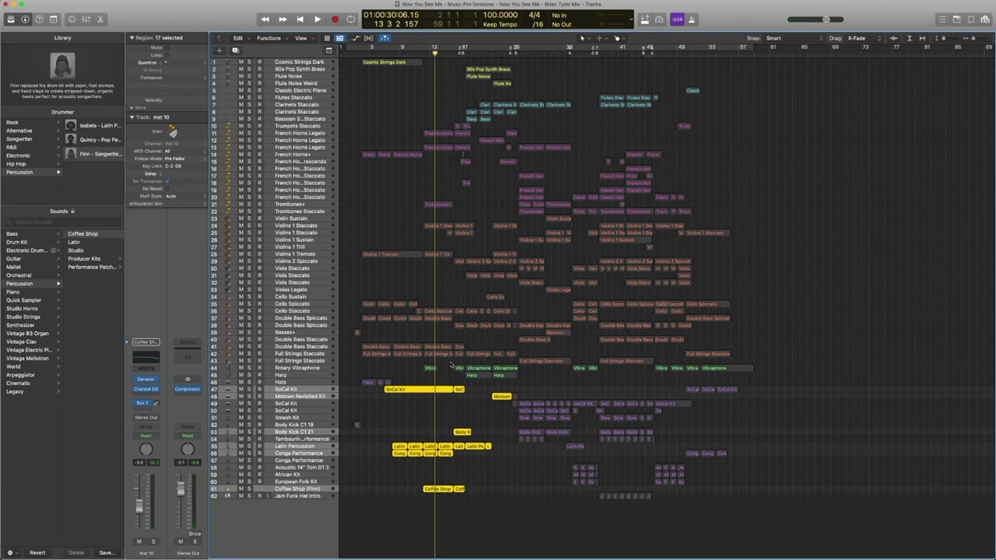
left_click_drag(450, 365, 429, 306)
key("shift+Return")
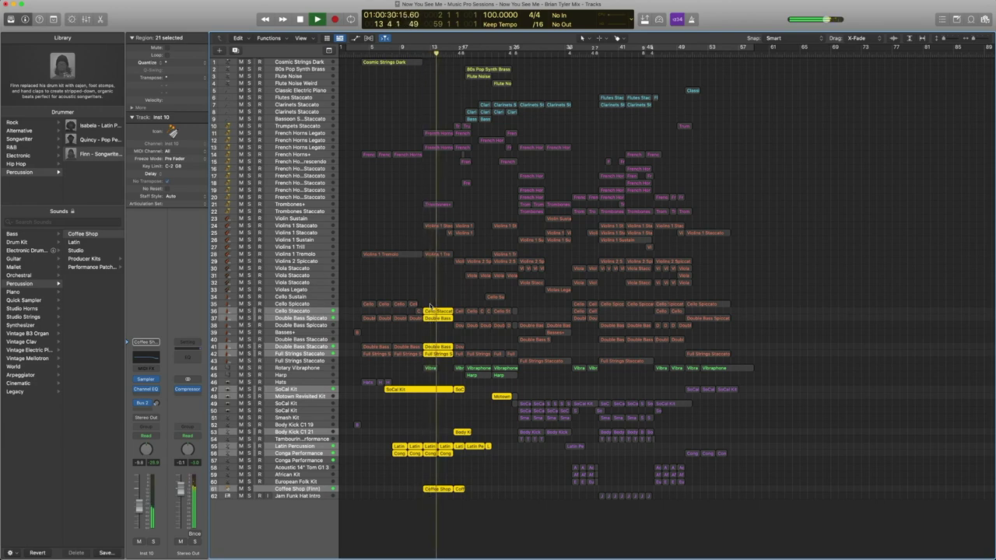
key("space")
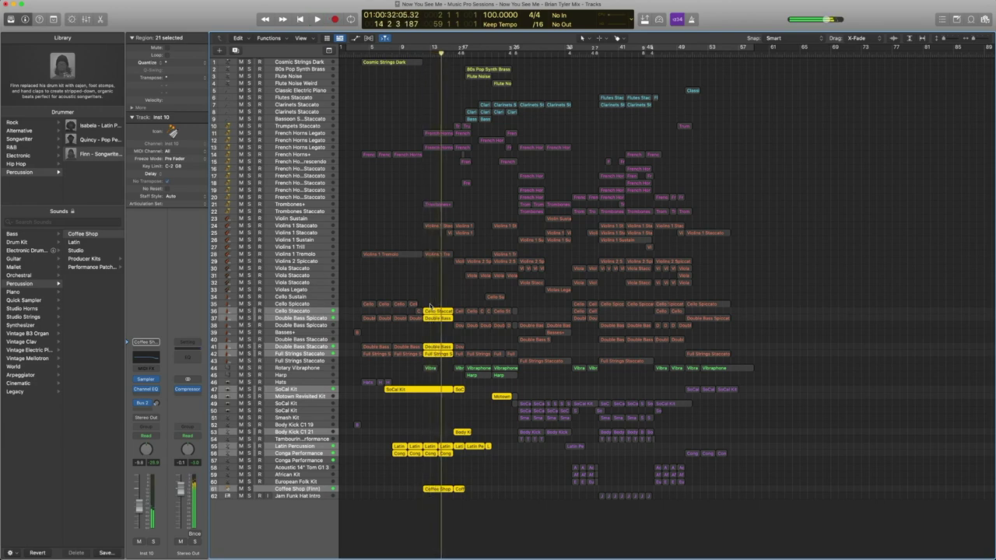
Step: Select the vibraphone, harp and percussion regions between bars 13 and 26 and play from about bar 17
left_click_drag(516, 468, 422, 364)
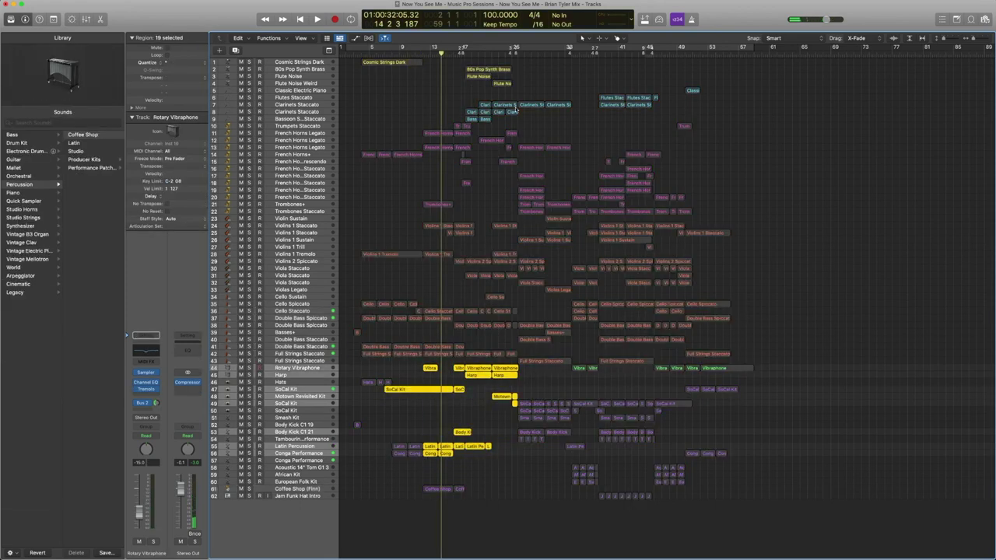
double_click(462, 53)
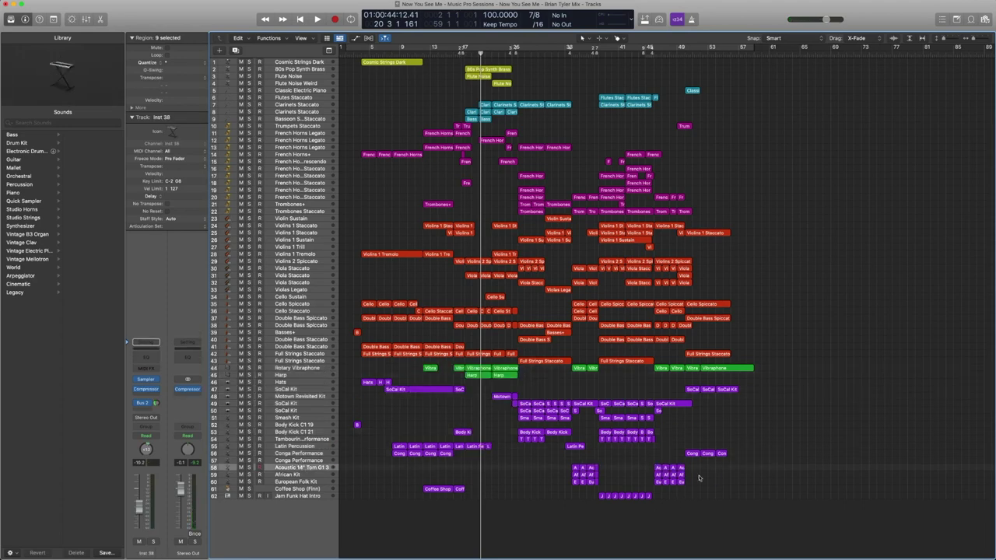
Step: Solo all the Acoustic 14" Tom, African Kit and European Folk Kit regions, play them from about bar 34, and unsolo them
left_click_drag(717, 486, 571, 466)
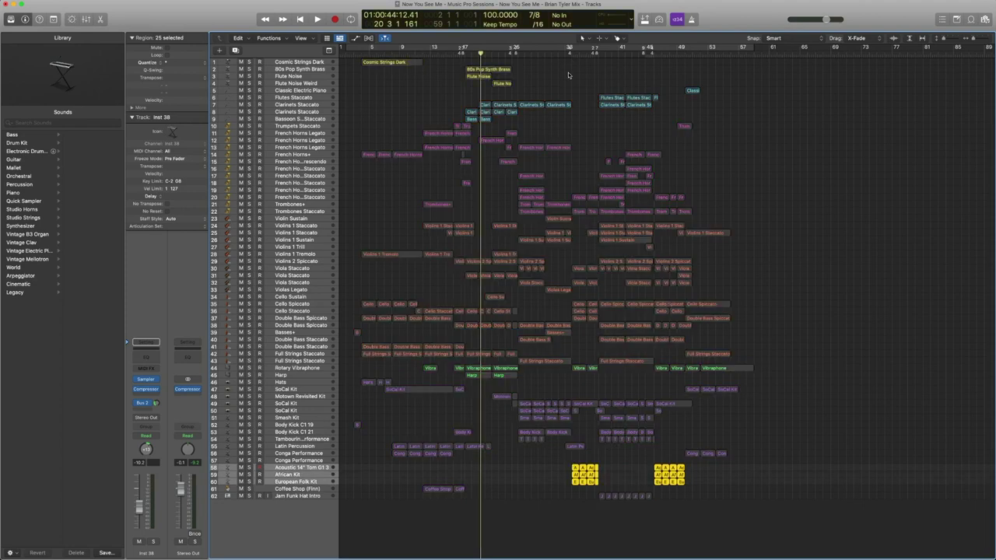
double_click(570, 53)
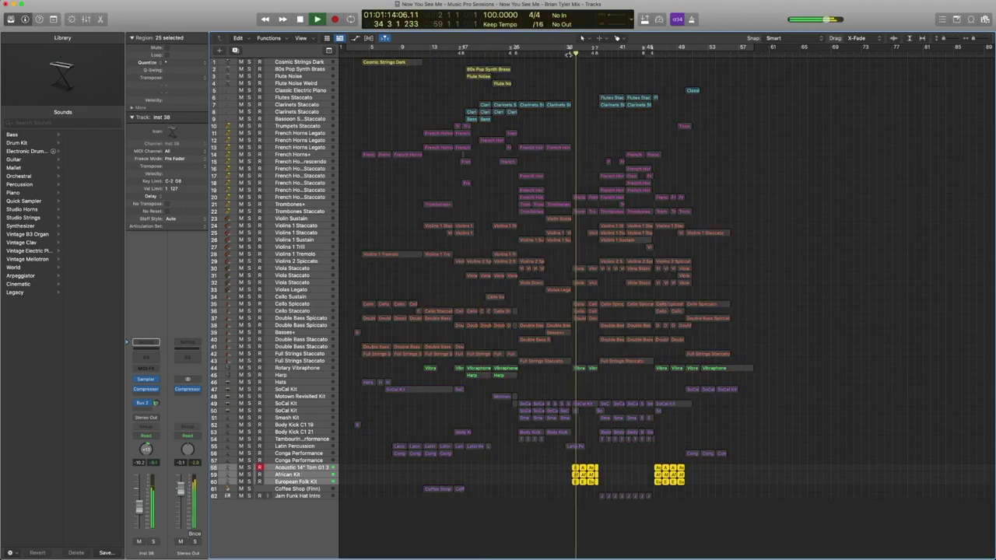
key("space")
key("ctrl+s")
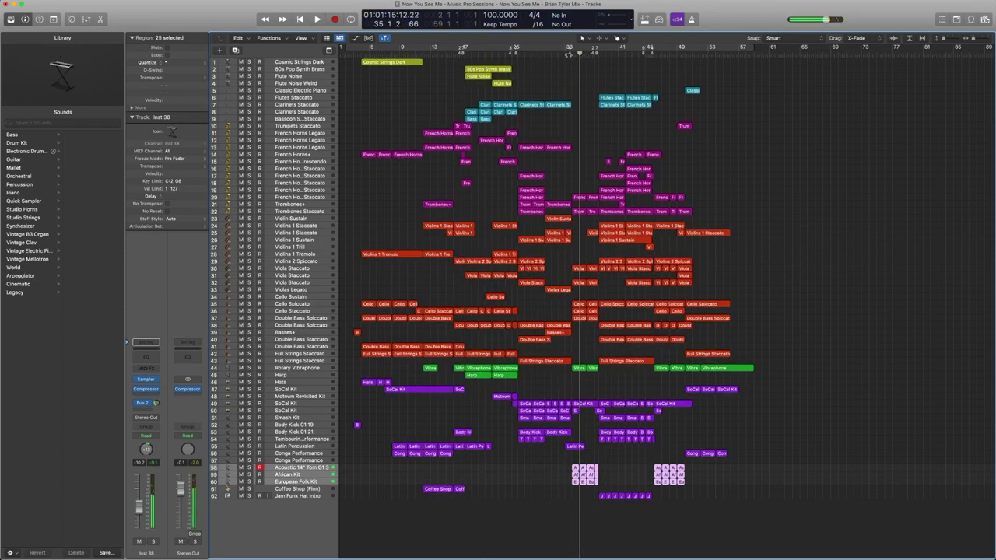
Step: Solo the drum and percussion regions around bar 34, including SoCal Kit and Latin Percussion, and play them
left_click_drag(592, 500, 571, 387)
key("shift+space")
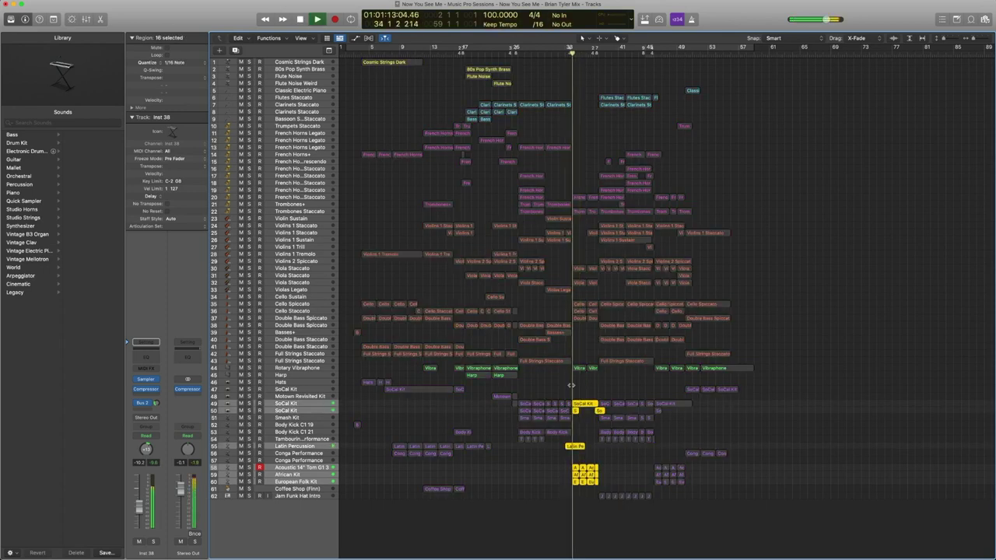
key("space")
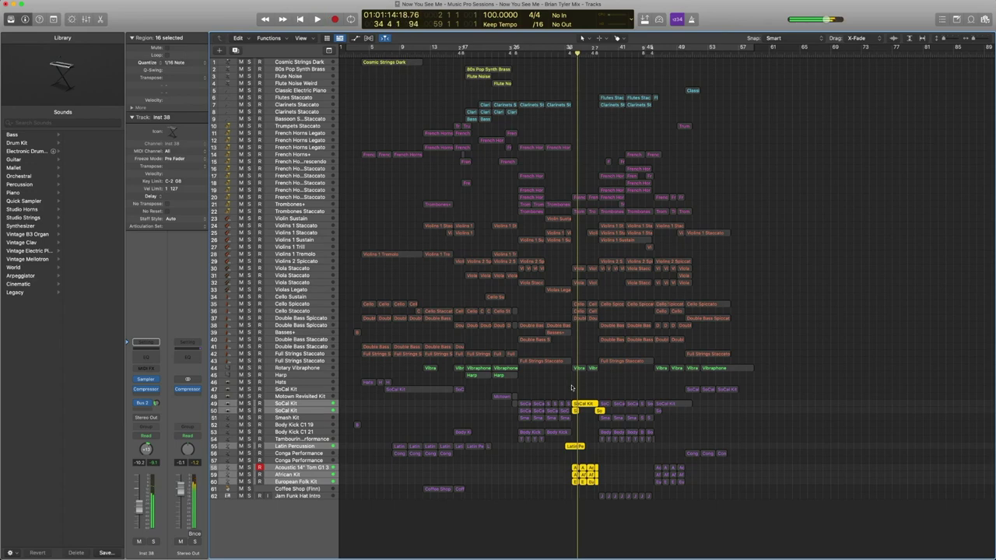
Step: Show the library settings for the Acoustic 14" Tom track's Sampler and browse from its toms to the Drums & Percussion categories
left_click(309, 468)
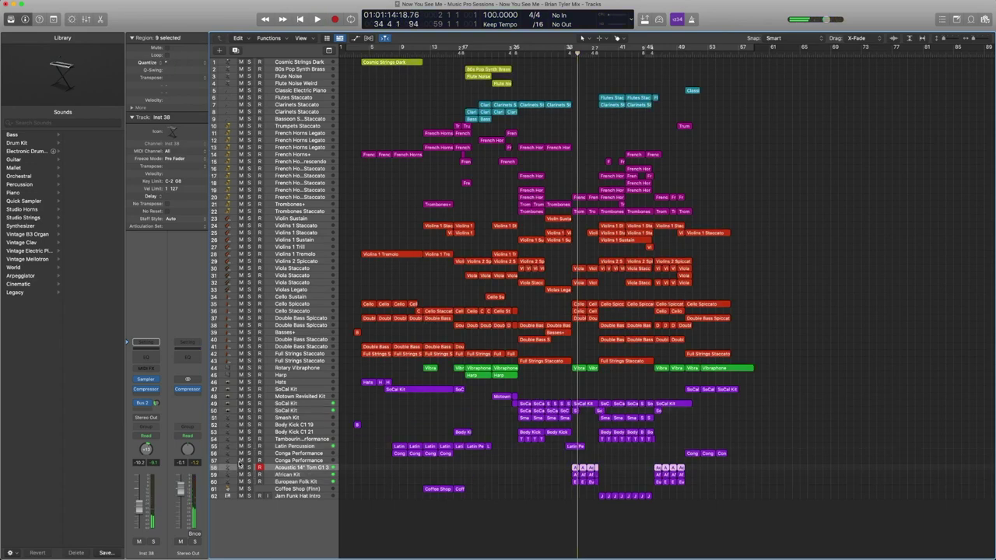
left_click(133, 380)
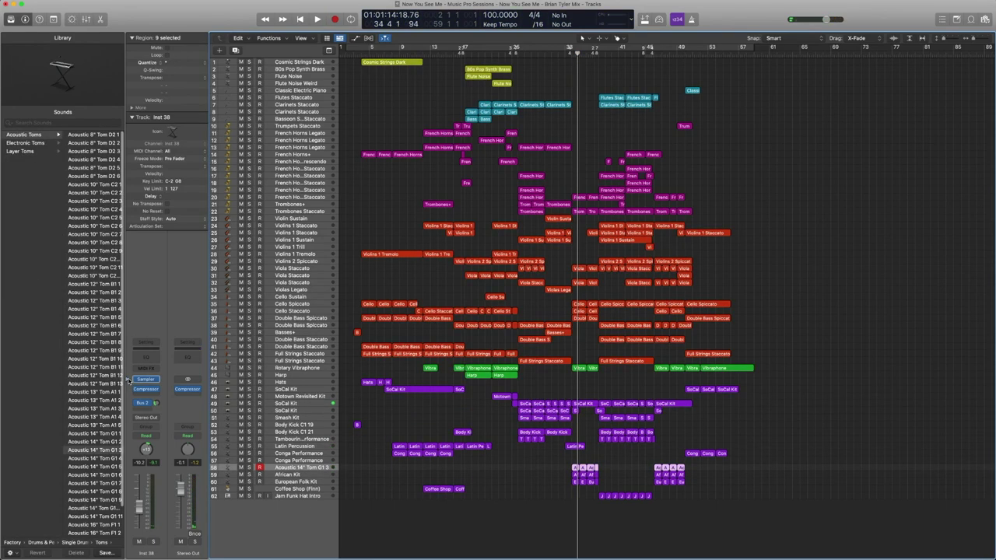
left_click(97, 135)
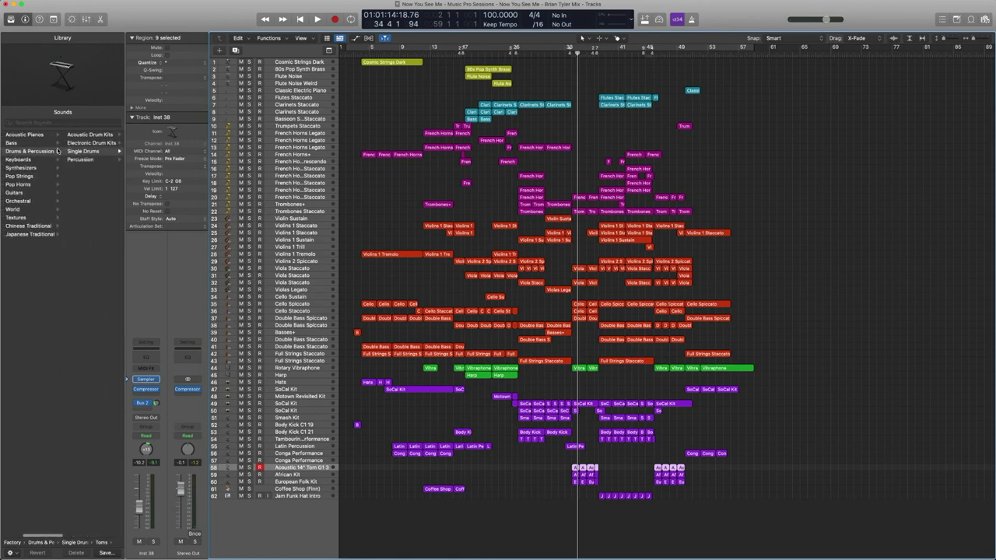
scroll(92, 417, "down", 4)
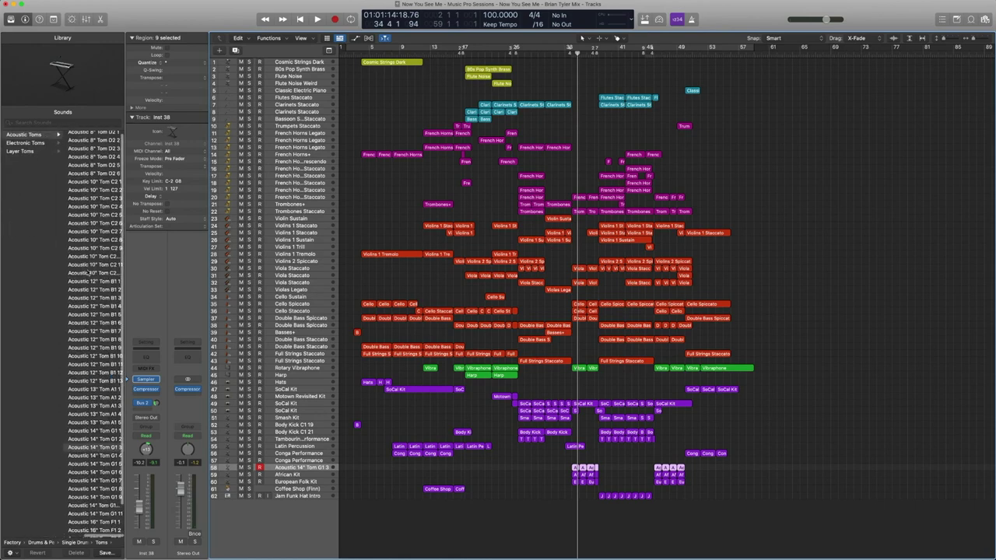
Step: Select the African Kit track, solo its regions and play them from bar 34
left_click(305, 474)
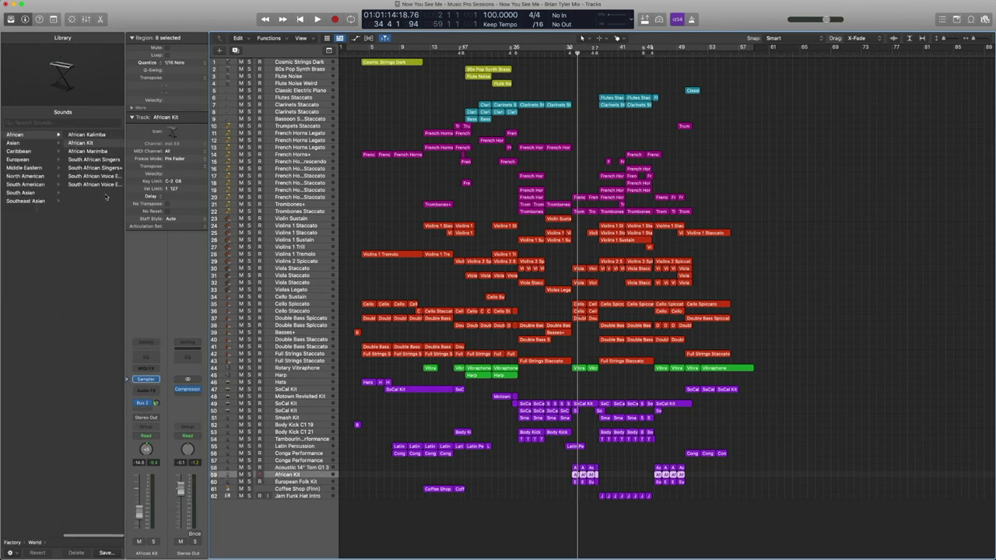
key("s")
key("space")
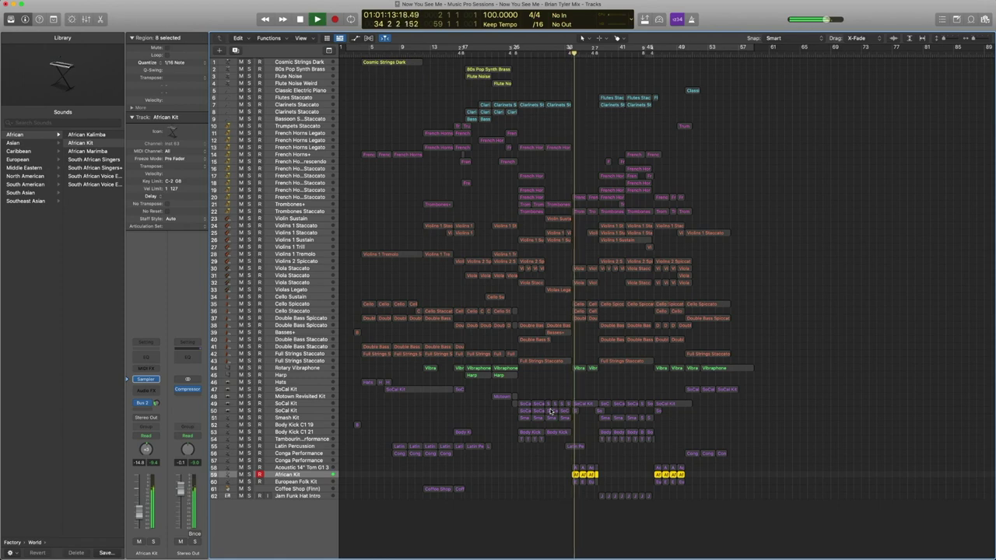
key("space")
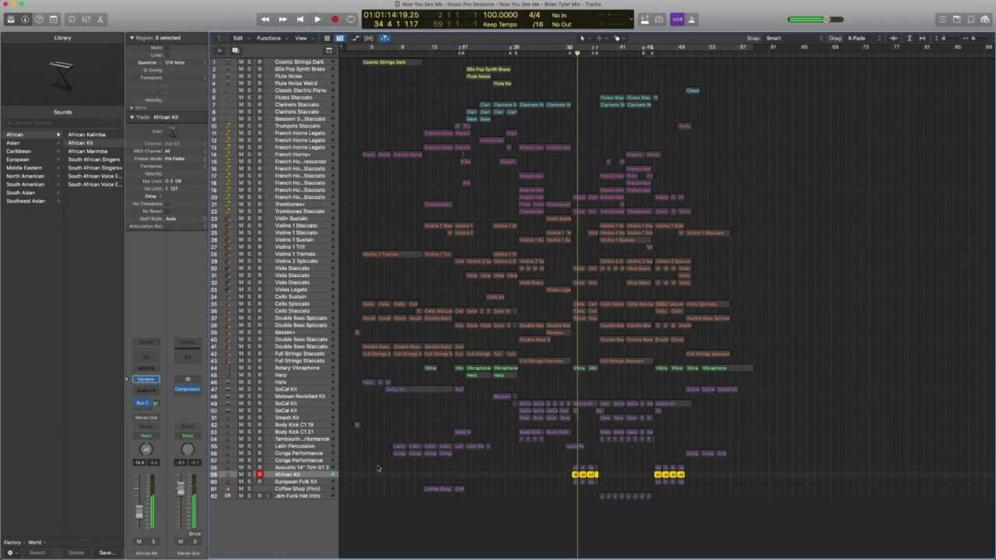
Step: Locate the European Folk Kit among the Sampler's European world instruments and play its soloed regions from bar 34
left_click(311, 482)
left_click(128, 381)
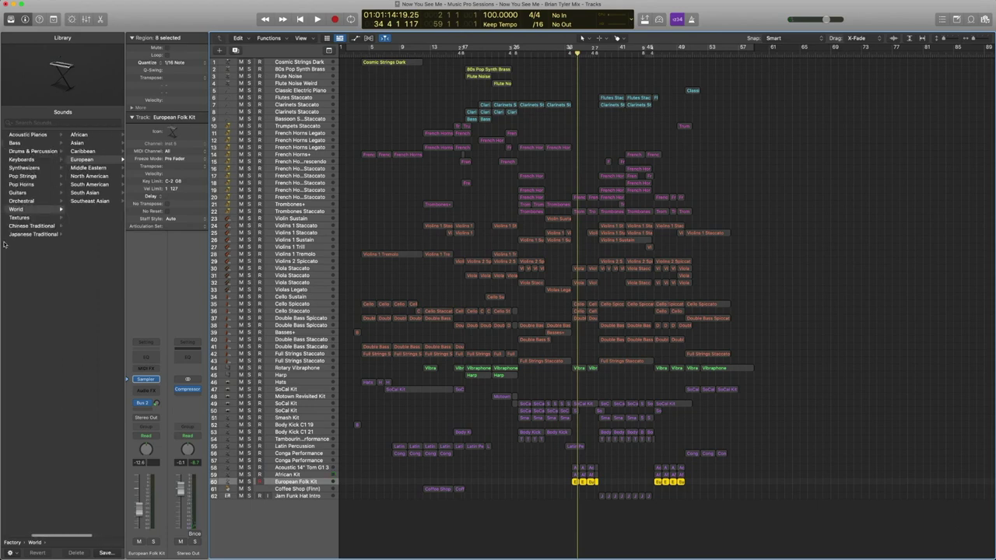
left_click(79, 160)
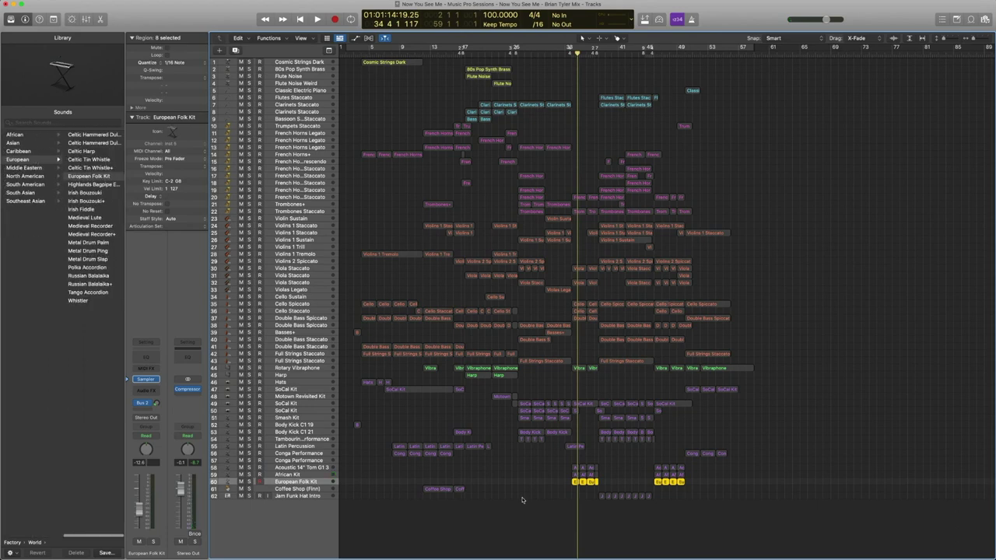
key("space")
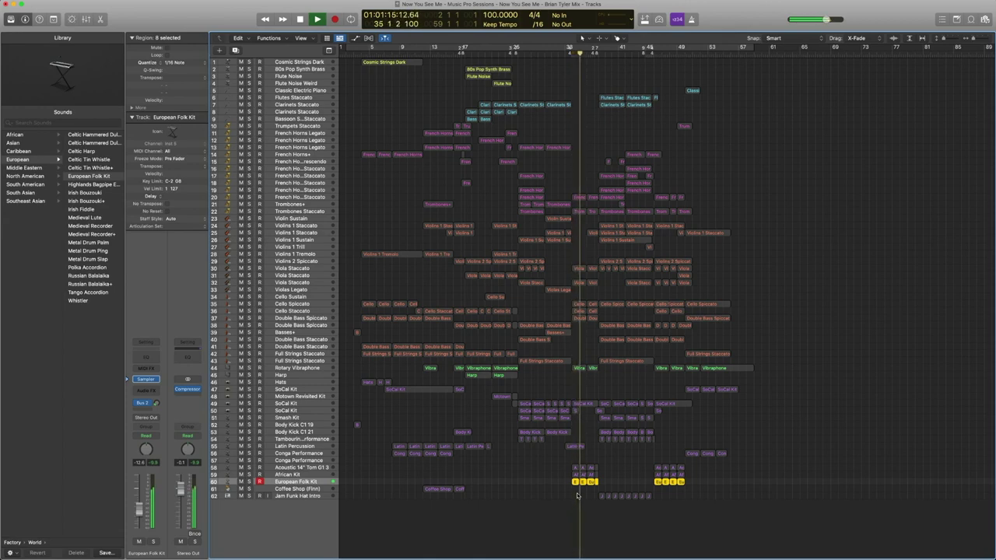
key("space")
Step: Select only the first group of tom, African Kit and European Folk Kit regions at bar 34 and play them together
left_click_drag(614, 489, 566, 464)
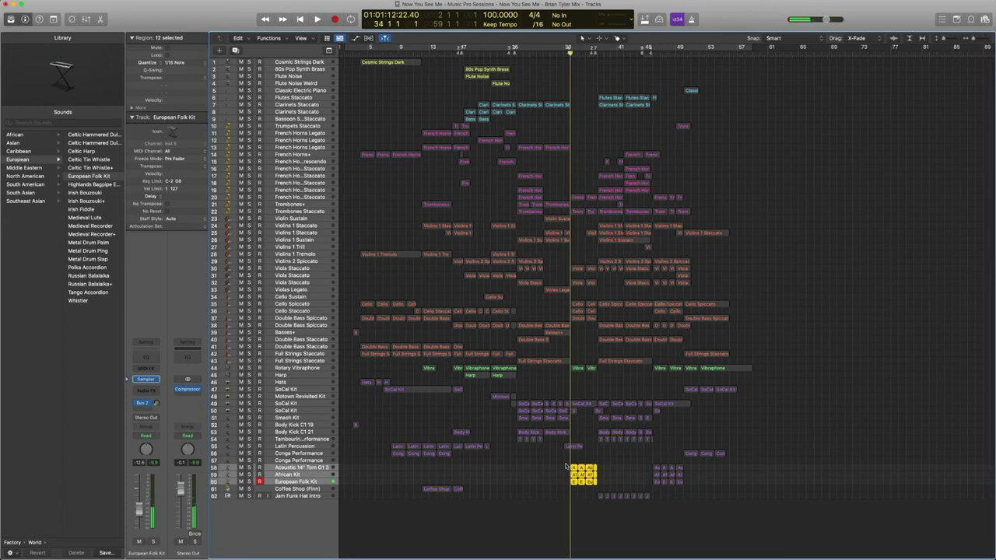
key("space")
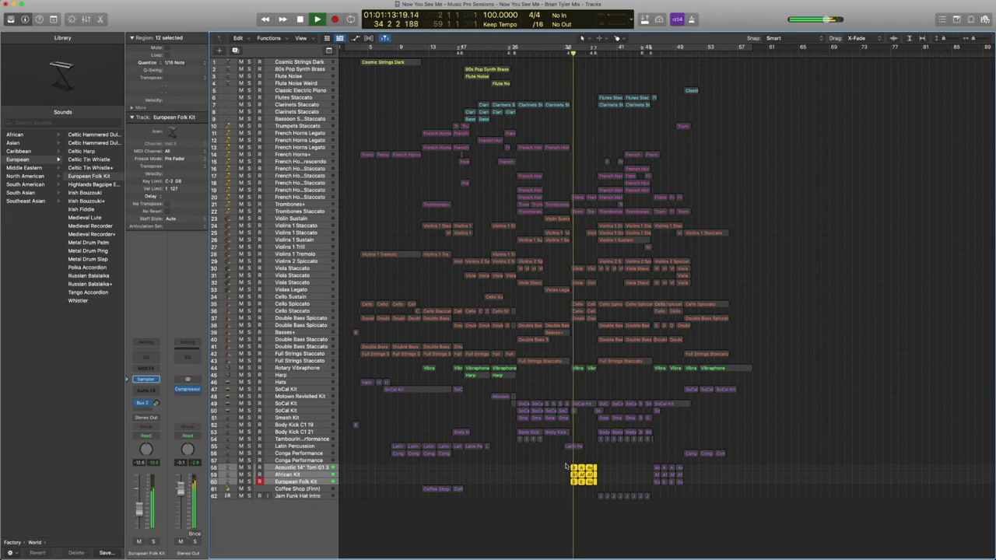
key("space")
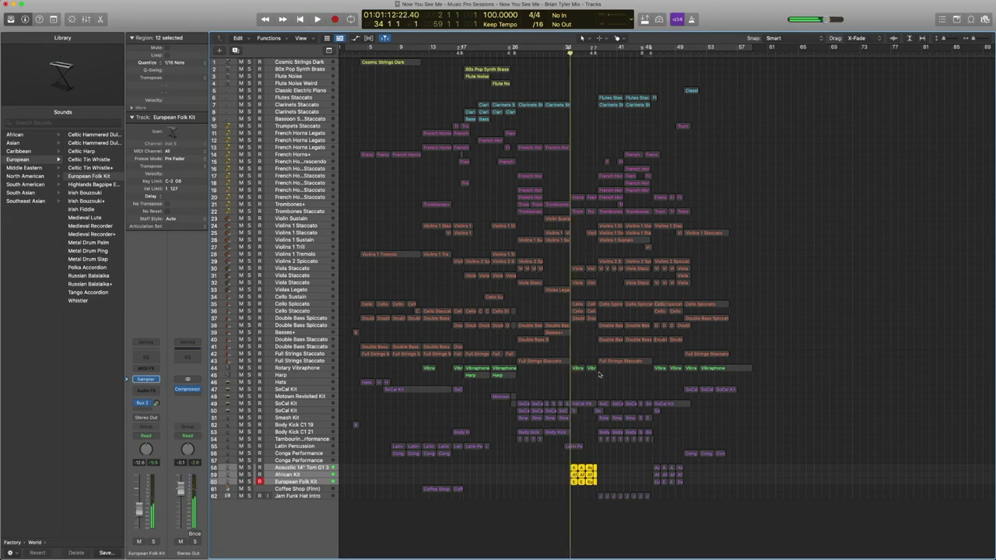
Step: Add the French horn, trombone, string and vibraphone regions at bar 34 to the soloed percussion and play them together
left_click_drag(589, 378, 577, 191)
key("space")
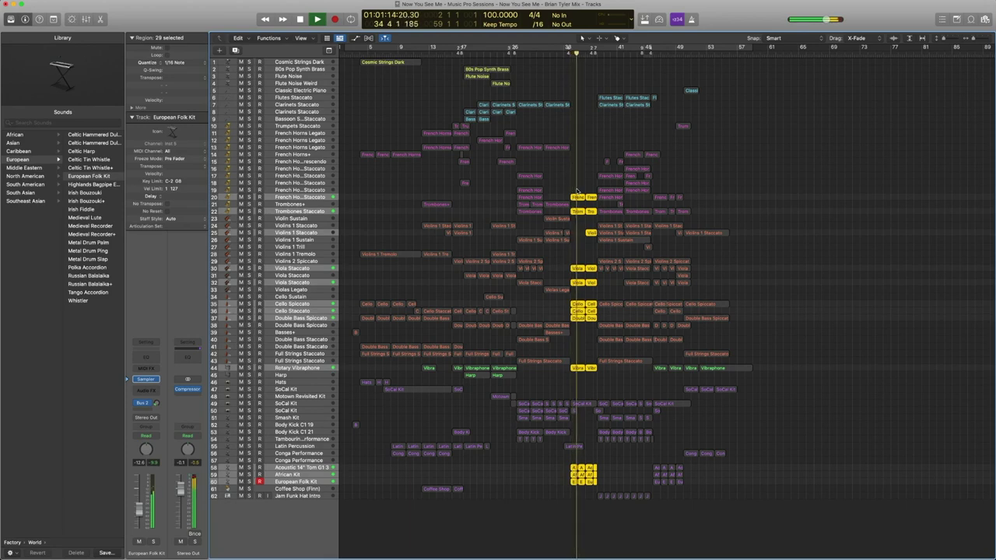
key("ctrl+s")
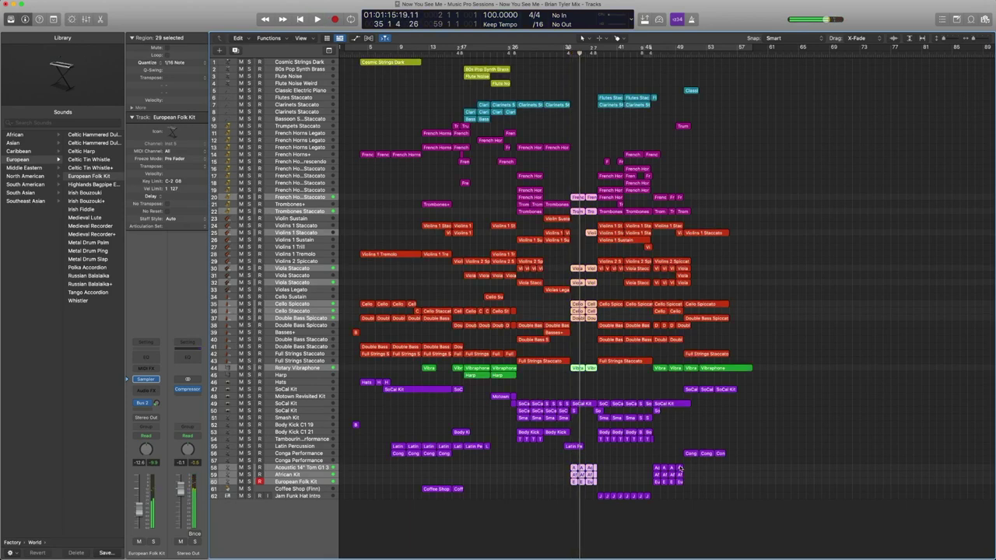
Step: Solo the drum, tambourine and Jam Funk Hat Intro regions between about bars 37 and 45 and play them
left_click_drag(652, 514, 591, 380)
key("ctrl+s")
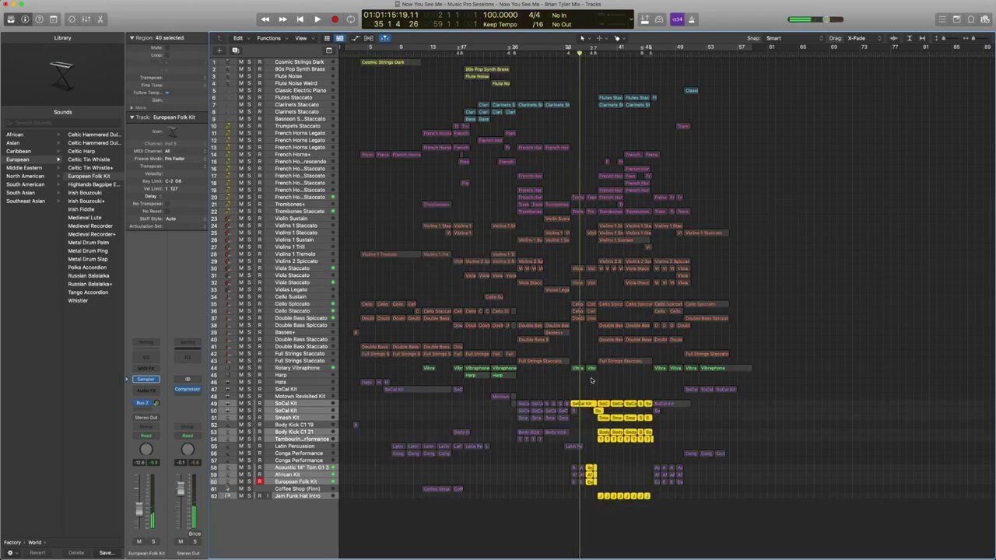
double_click(596, 54)
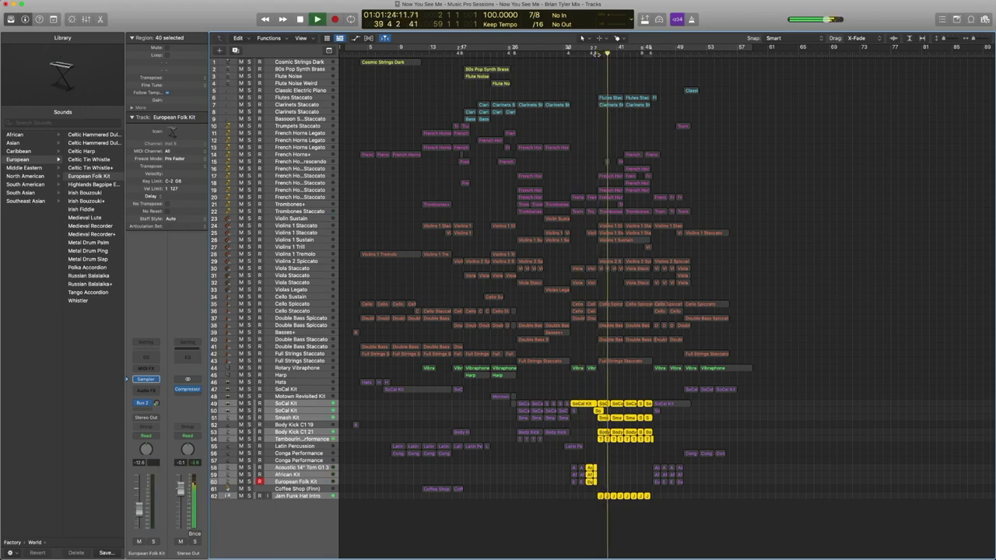
key("ctrl+s")
Step: Solo the Jam Funk Hat Intro regions on their own, play them around bar 39, and turn solo off
left_click_drag(664, 508, 595, 498)
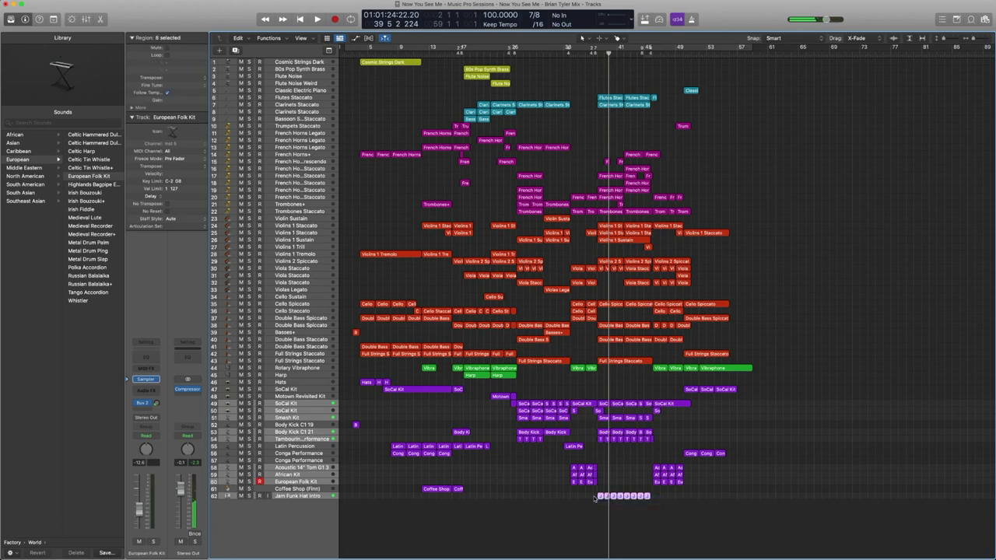
key("ctrl+s")
key("space")
key("space")
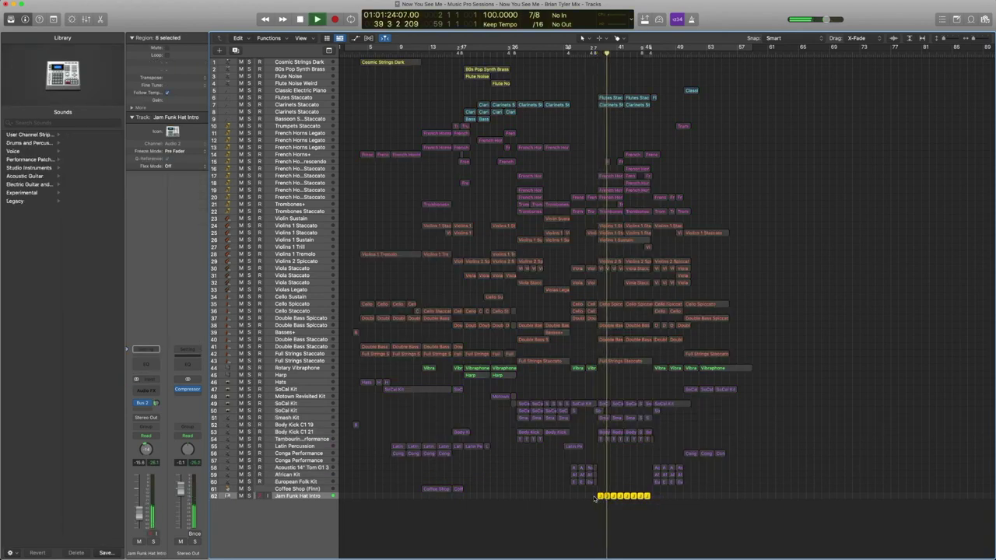
key("ctrl+s")
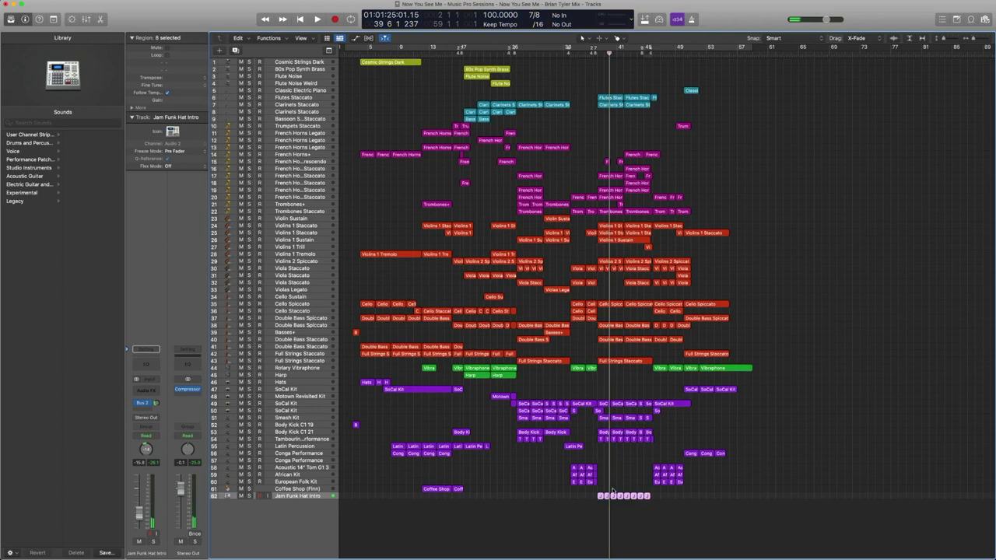
Step: Select the drum regions between about bars 37 and 45, and replace that selection with the string regions across the arrangement
left_click_drag(643, 506, 595, 402)
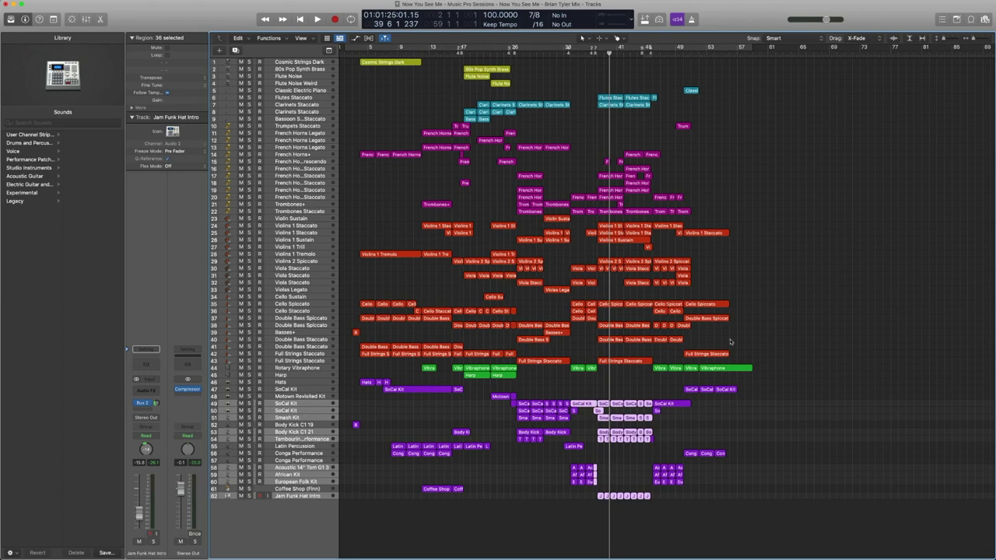
left_click_drag(750, 359, 360, 219)
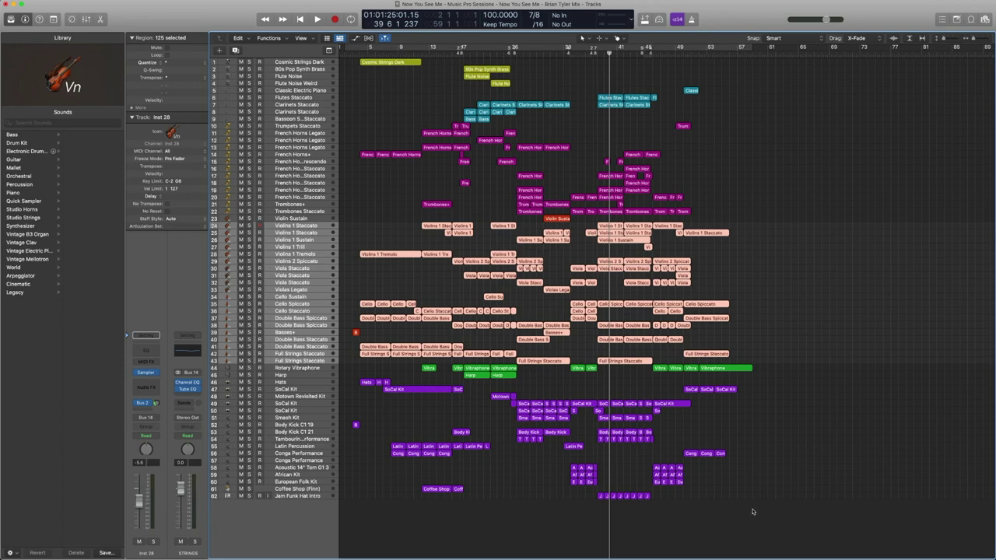
Step: Solo all the drum and percussion regions from Hats down to Jam Funk Hat Intro and play them from bar 36
left_click_drag(753, 511, 350, 383)
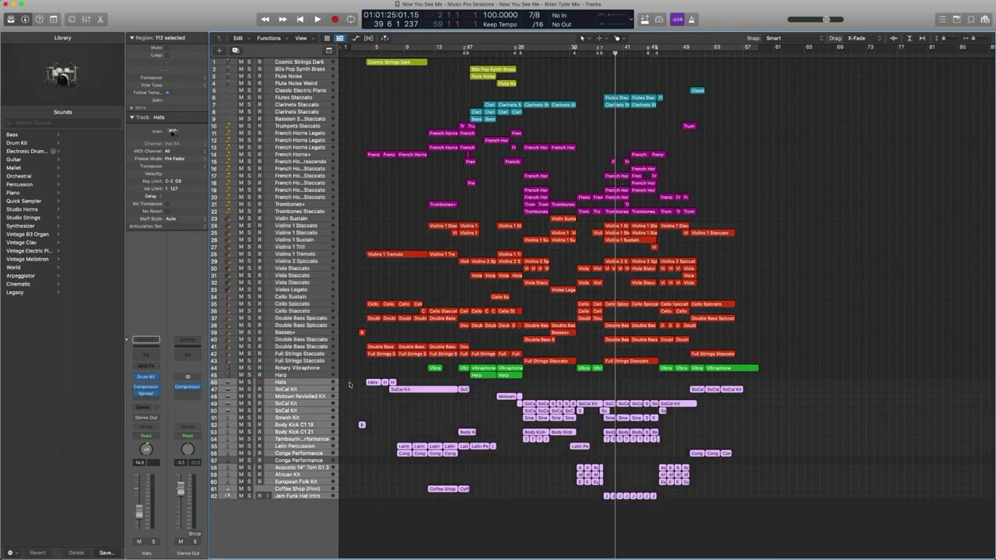
key("comma")
key("comma")
key("comma")
key("comma")
key("comma")
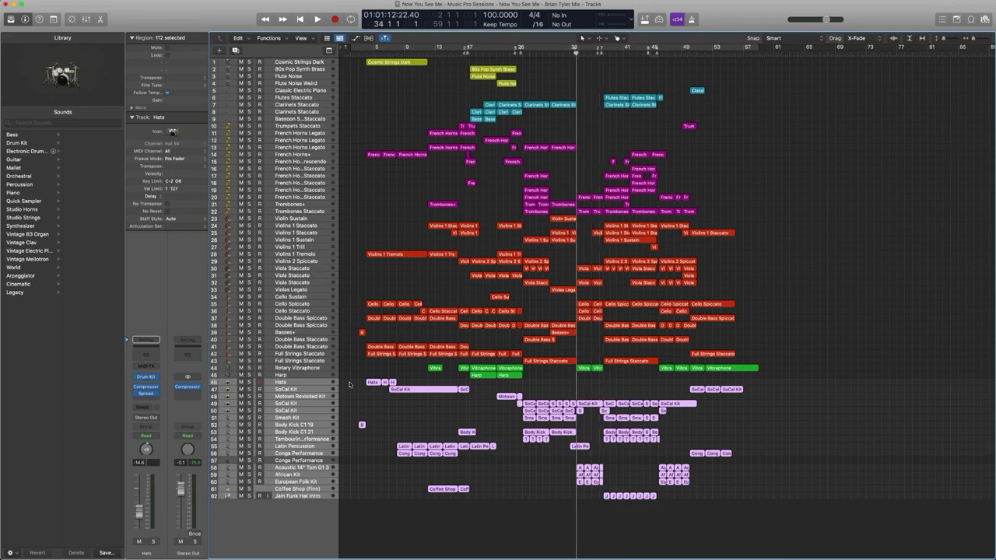
key("ctrl+s")
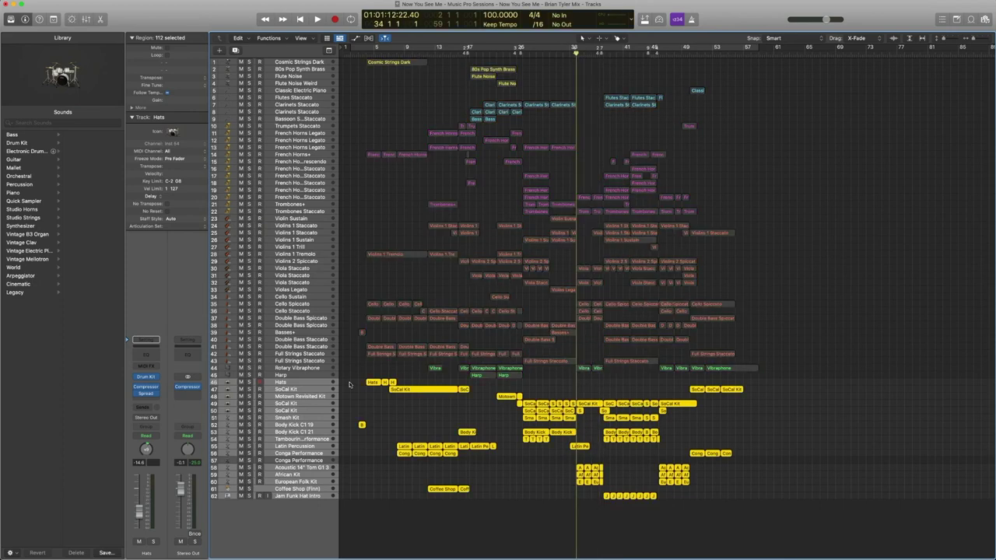
key("period")
key("period")
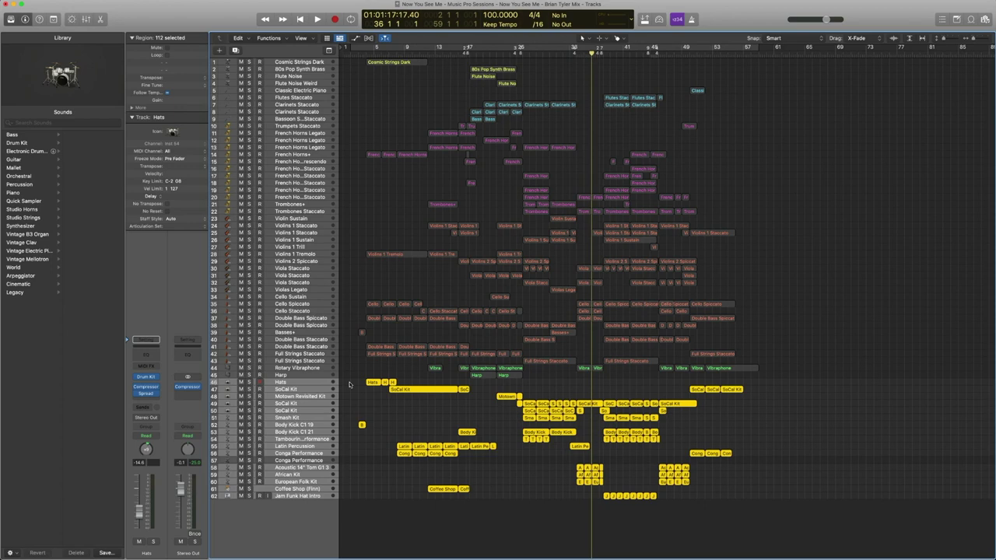
key("space")
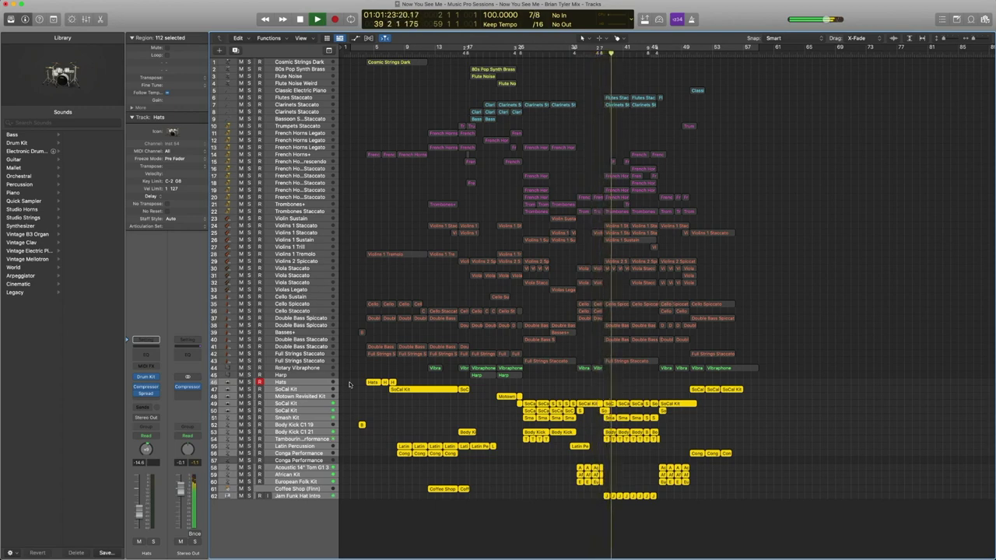
key("space")
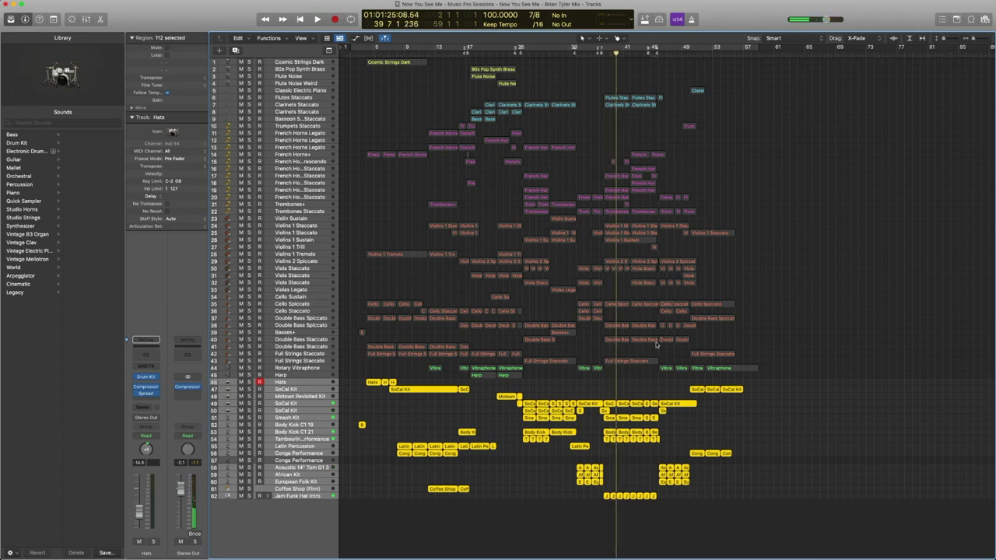
Step: Select the string regions from about bar 16 onward, from Violins 1 Staccato to Full Strings Staccato, and play them soloed
left_click(748, 355)
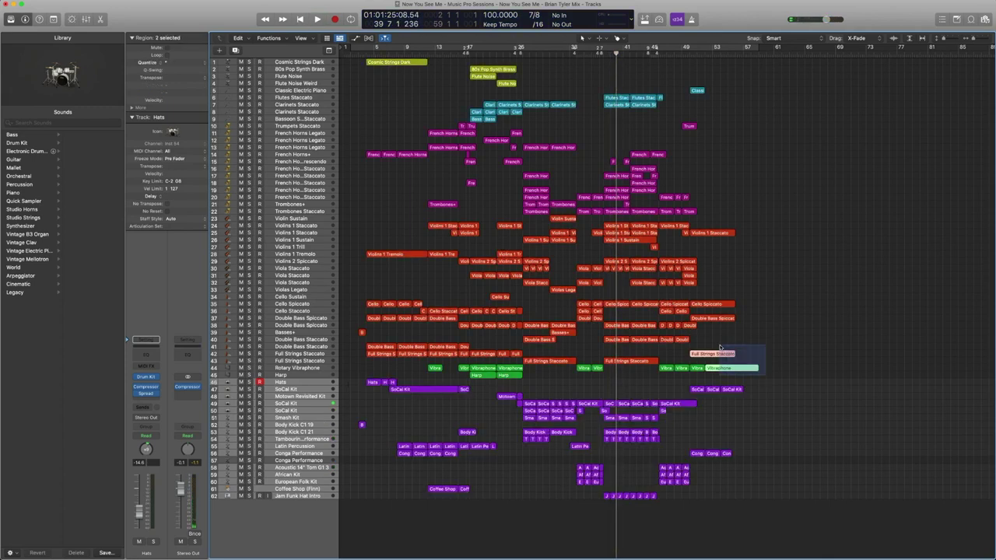
left_click_drag(747, 359, 462, 228)
key("space")
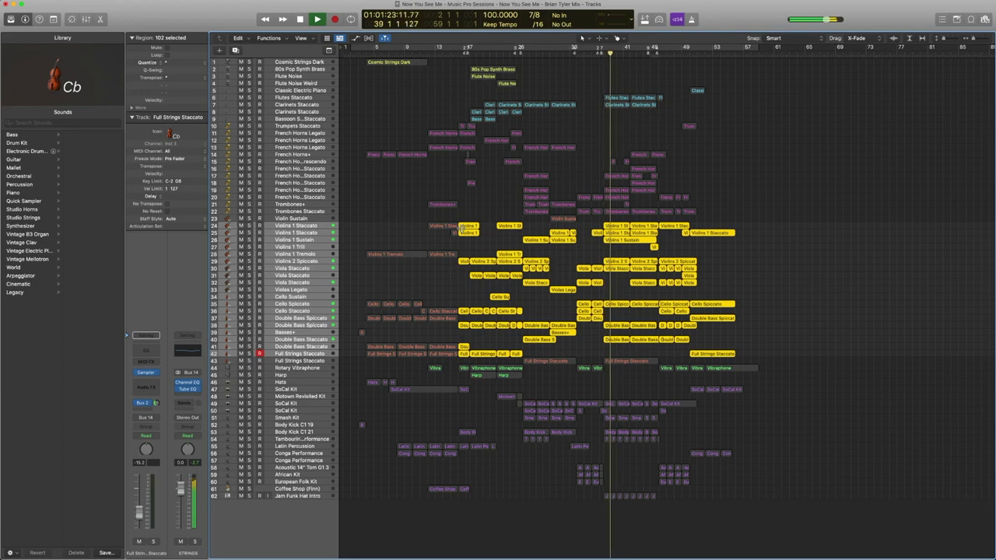
Step: Stop the strings, select the French horn and trombone regions from about bar 35 onward, and play them soloed from bar 38
key("space")
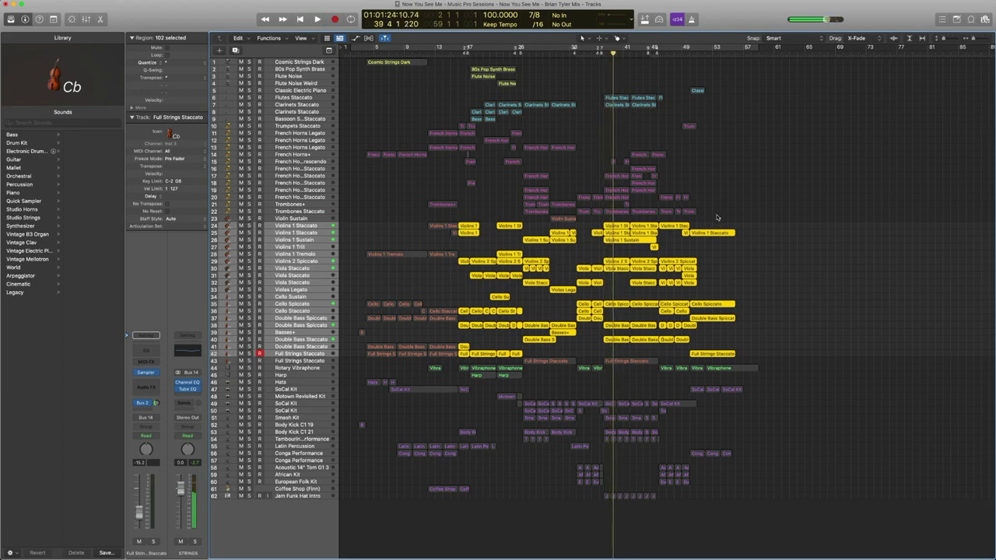
left_click_drag(717, 218, 583, 157)
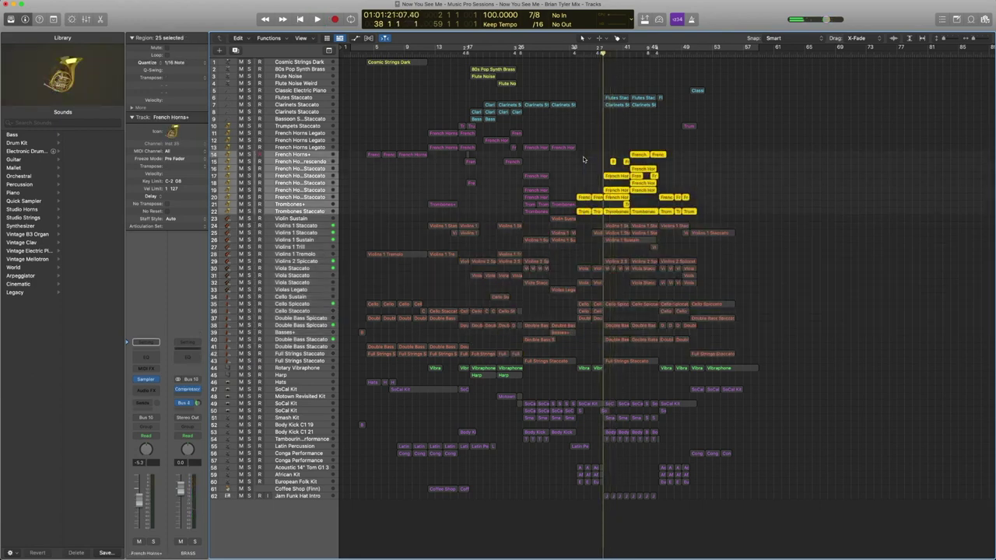
key("space")
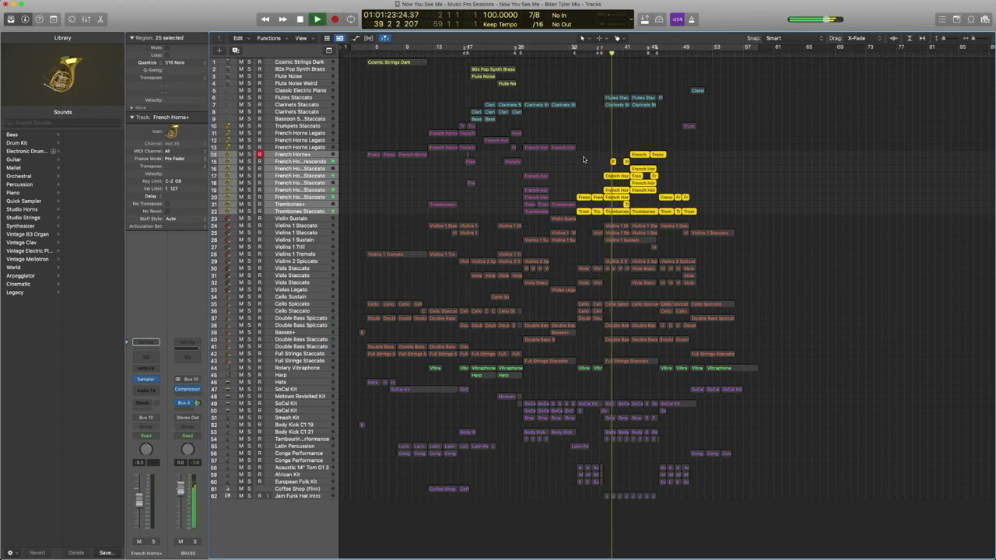
key("space")
left_click(582, 157)
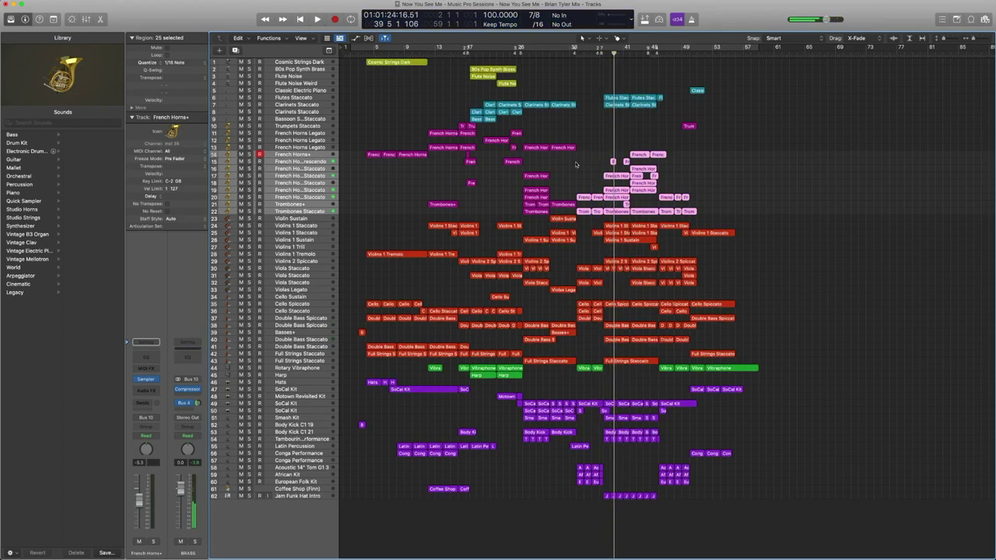
Step: Select the woodwind, brass and string regions from about bar 30 onward, play them soloed from bar 38, and clear the selection
left_click_drag(749, 362, 559, 95)
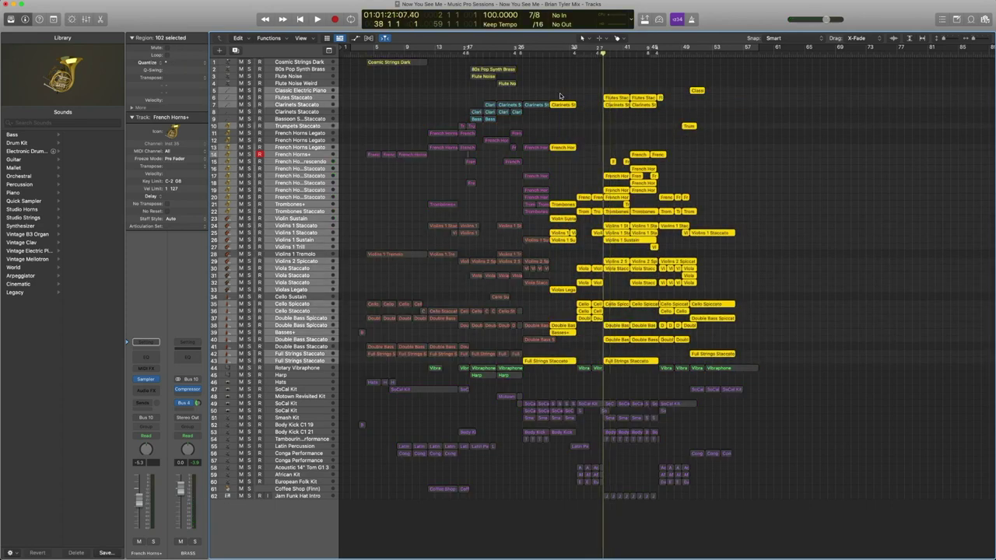
key("space")
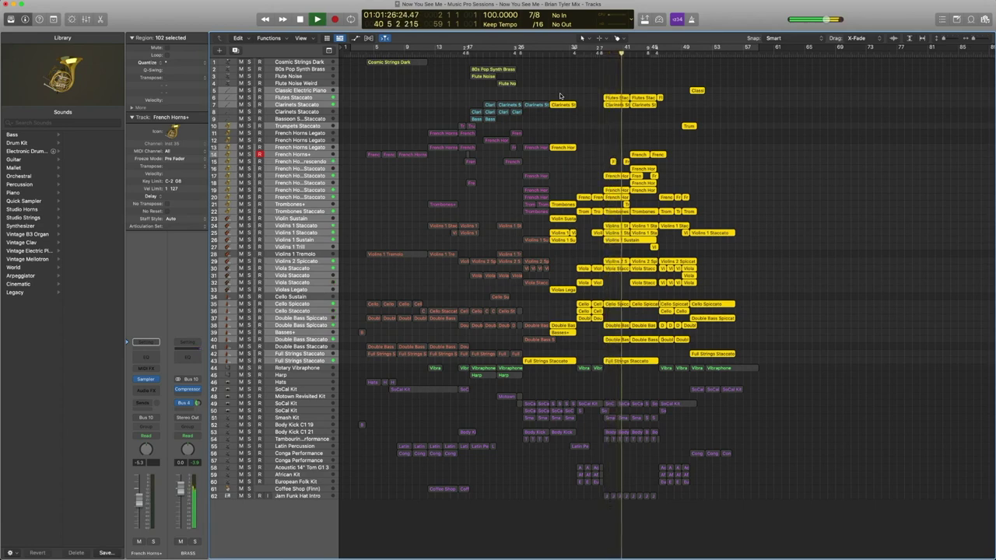
key("space")
left_click(559, 95)
left_click(494, 245)
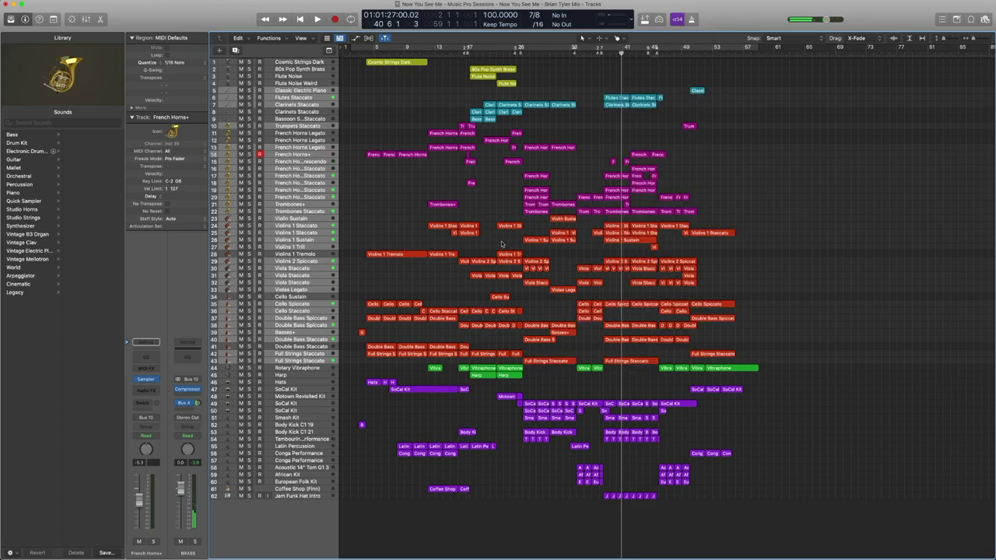
Step: Select the Coffee Shop (Finn) track, open the Stereo Out compressor, and look through the Dynamics plug-ins offered for its slot
left_click(285, 490)
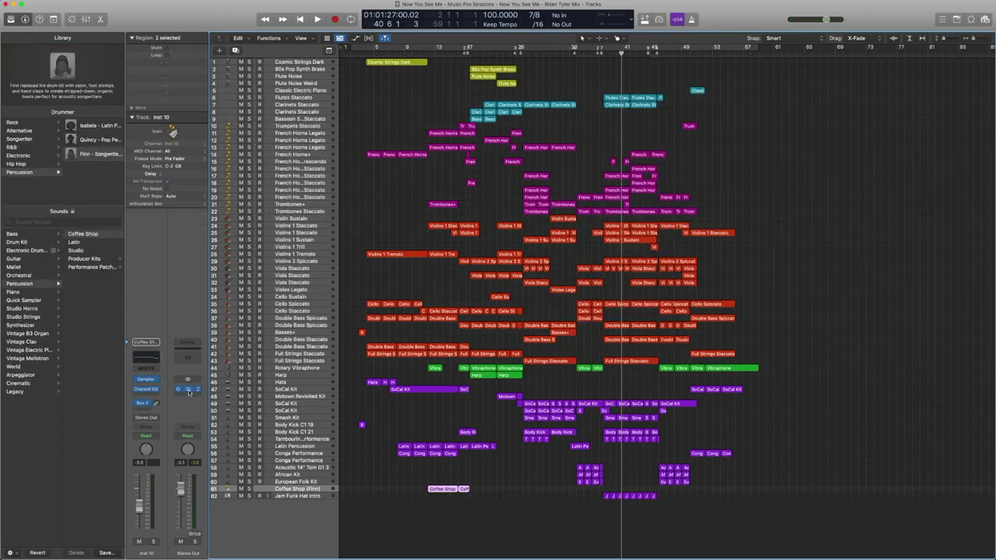
left_click(188, 391)
left_click(199, 391)
mouse_move(225, 478)
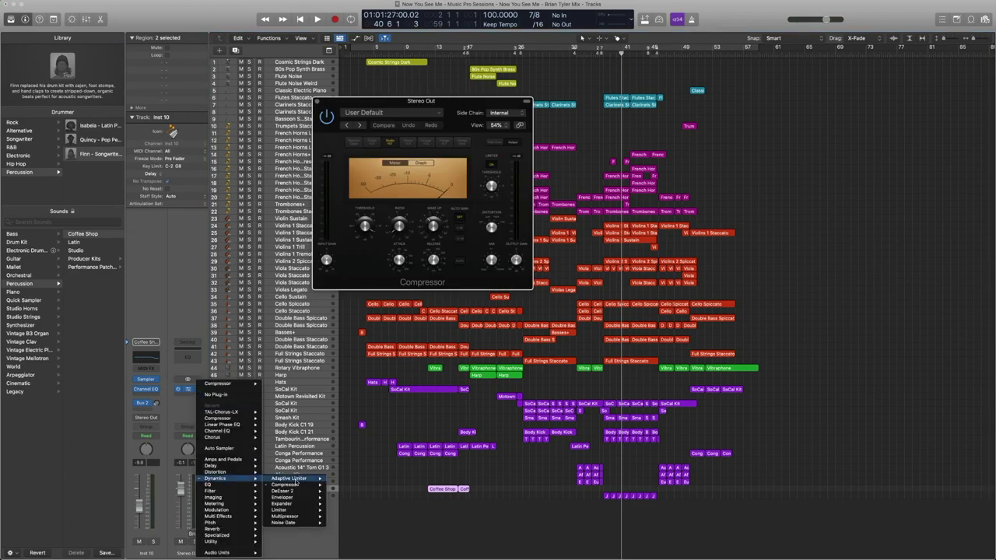
left_click(180, 260)
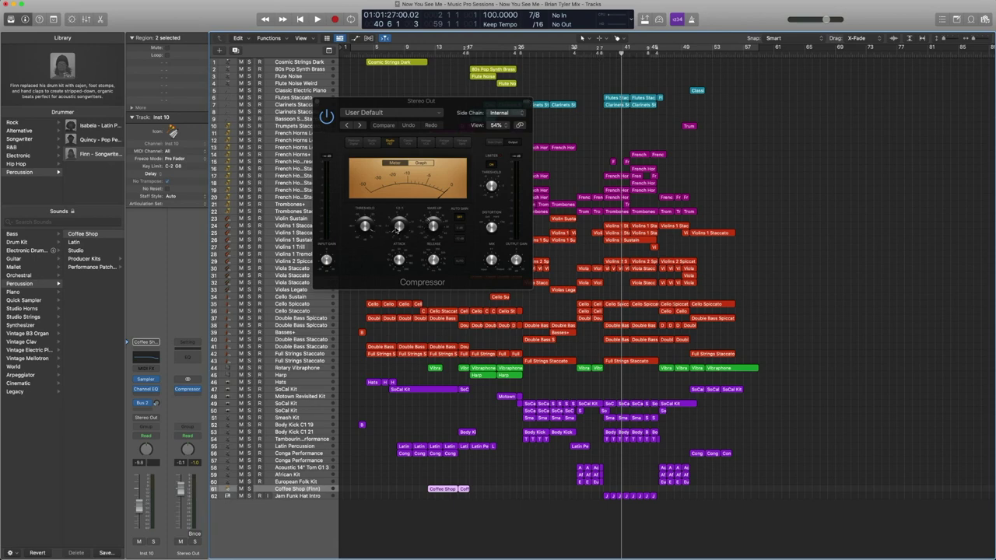
Step: Play the full mix from bar 38, toggle the Stereo Out compressor's bypass to compare, and reset the output's peak level display
left_click(603, 53)
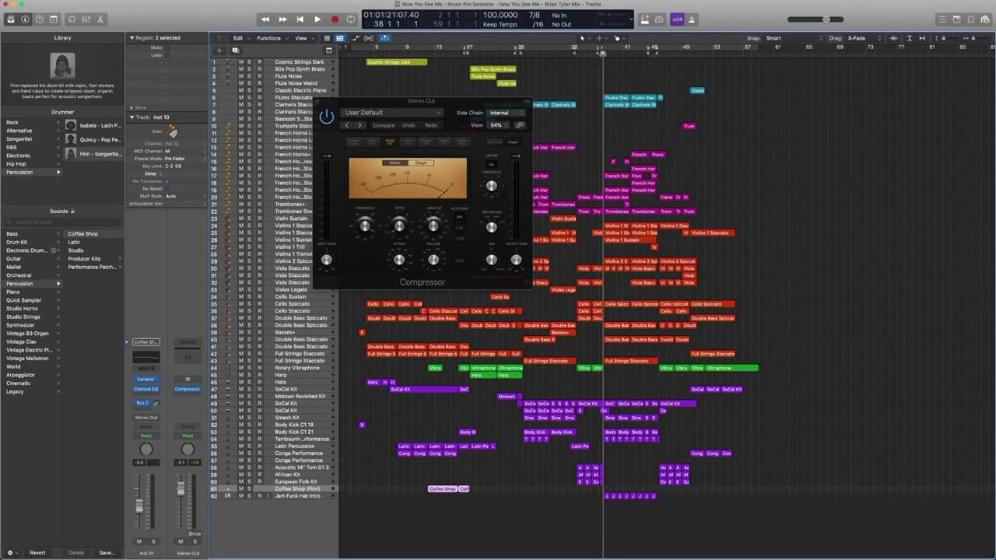
key("space")
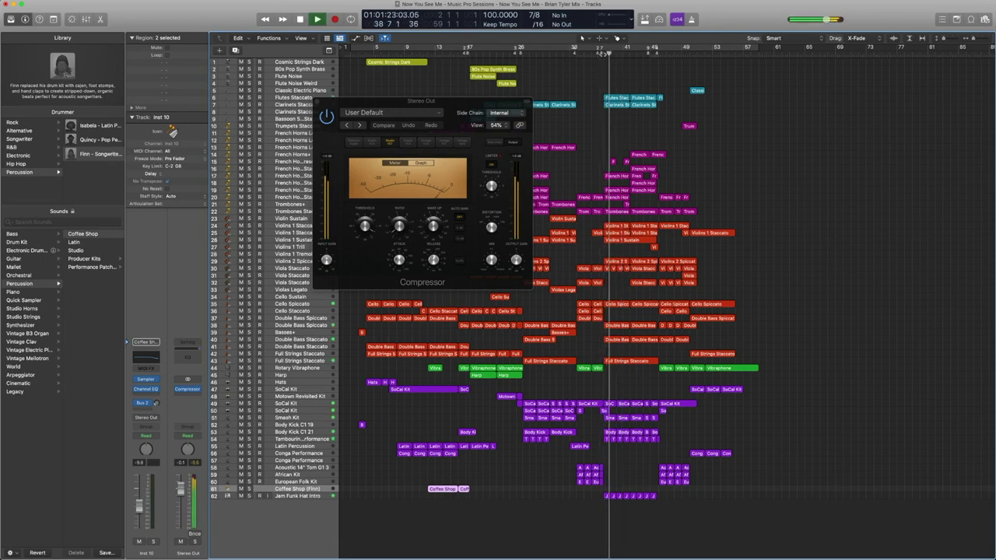
left_click(328, 119)
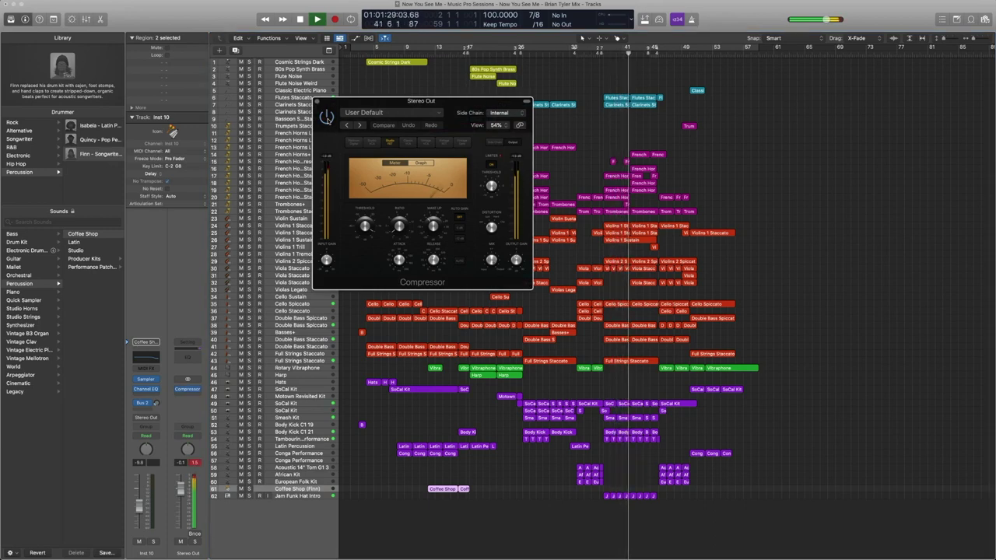
key("space")
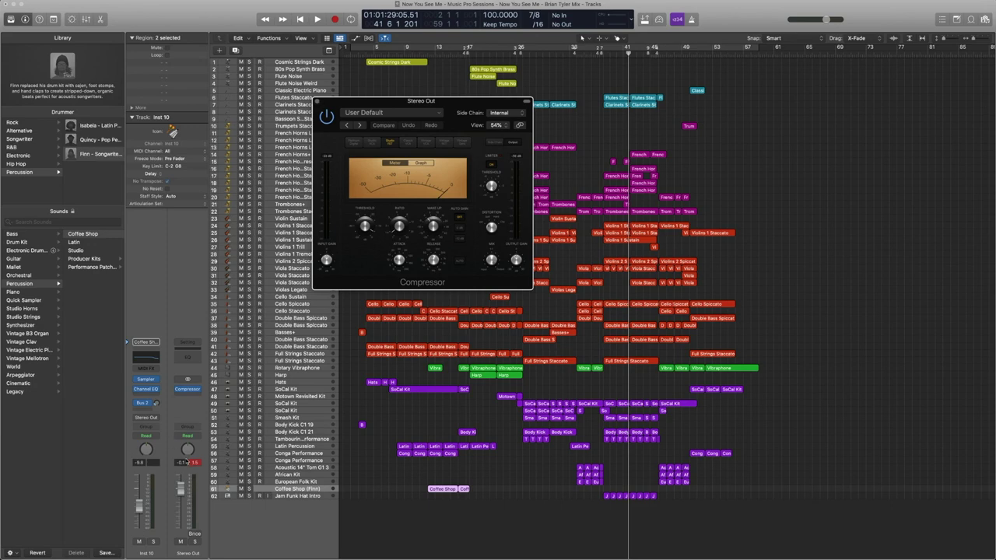
left_click(196, 465)
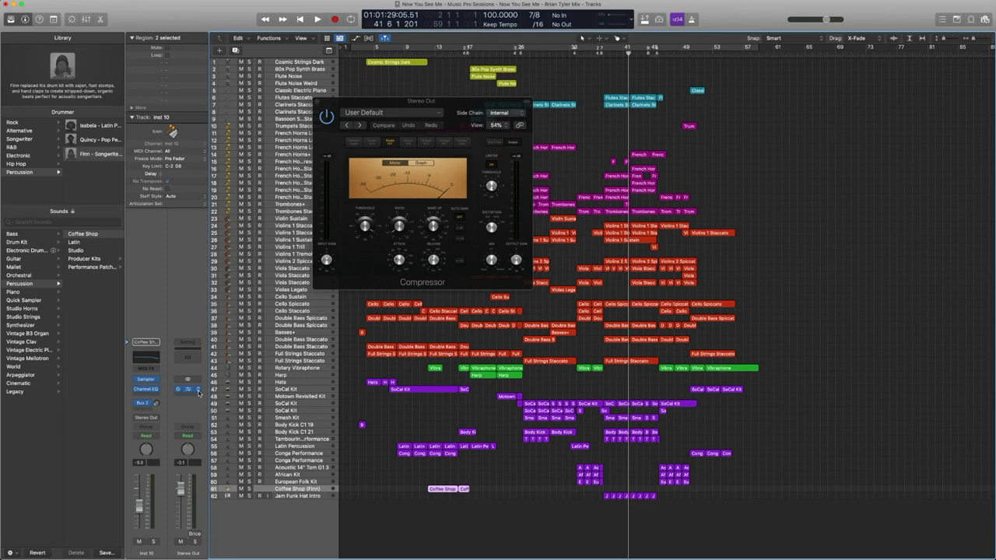
Step: Review the Dynamics plug-ins for the Stereo Out slot, including Adaptive Limiter, keep the current plug-in, and close the compressor window
left_click(199, 392)
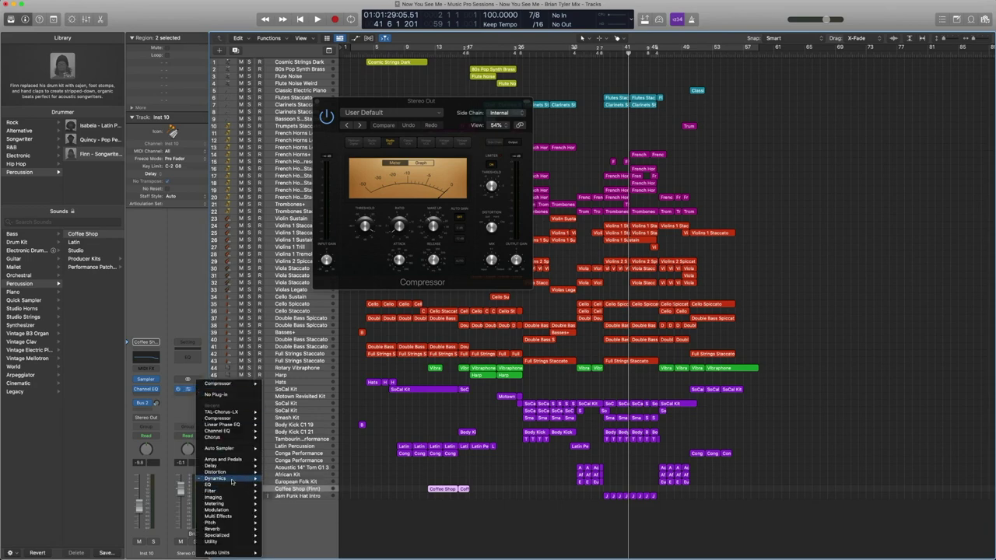
mouse_move(231, 481)
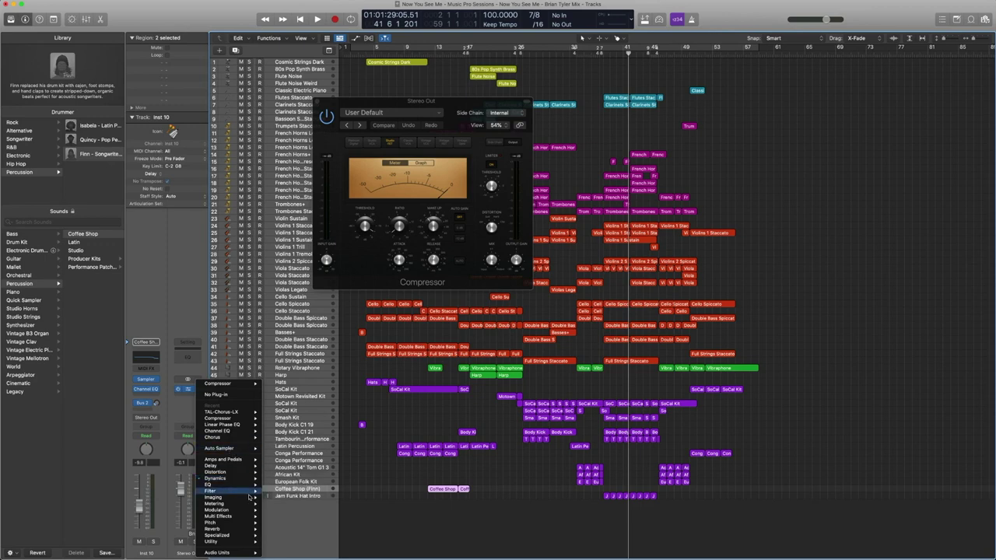
mouse_move(305, 511)
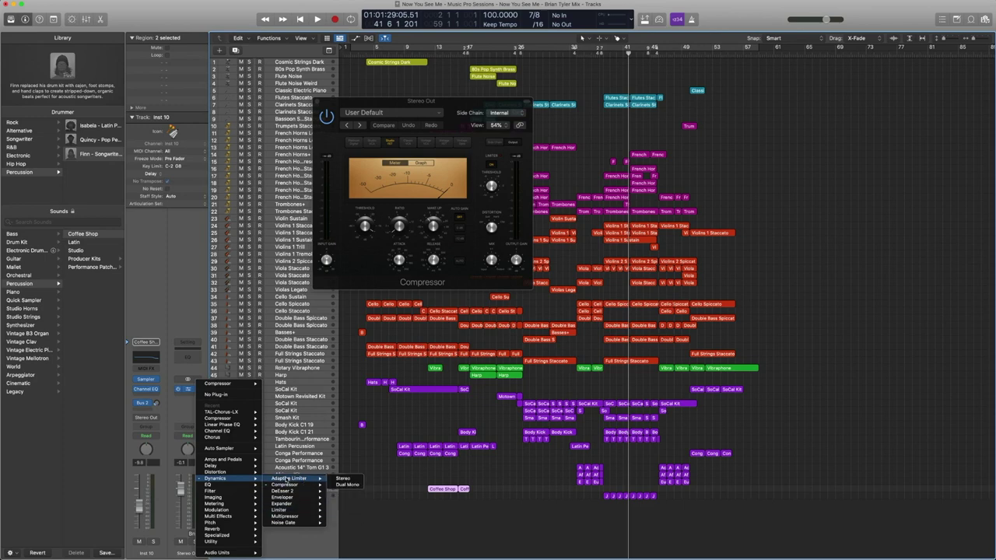
left_click(177, 293)
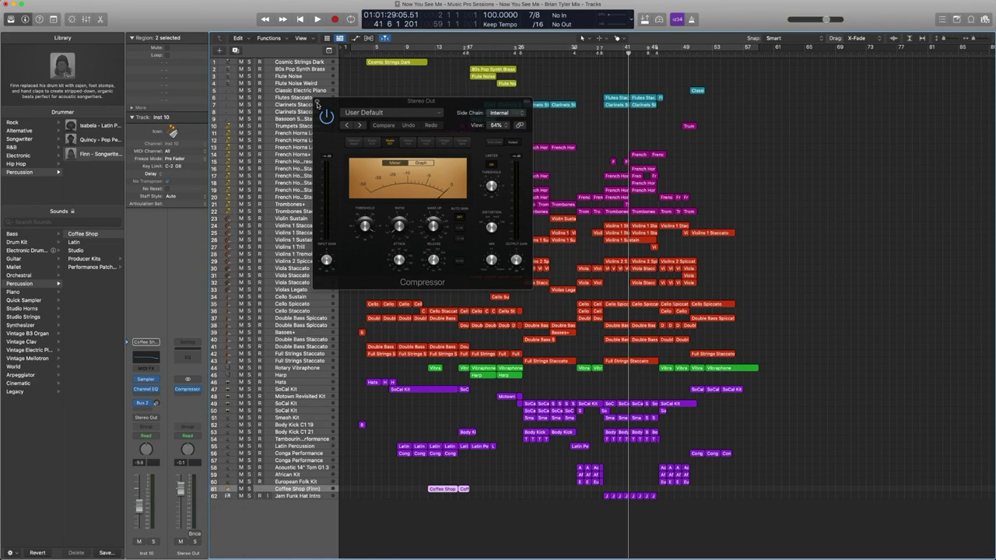
left_click(316, 103)
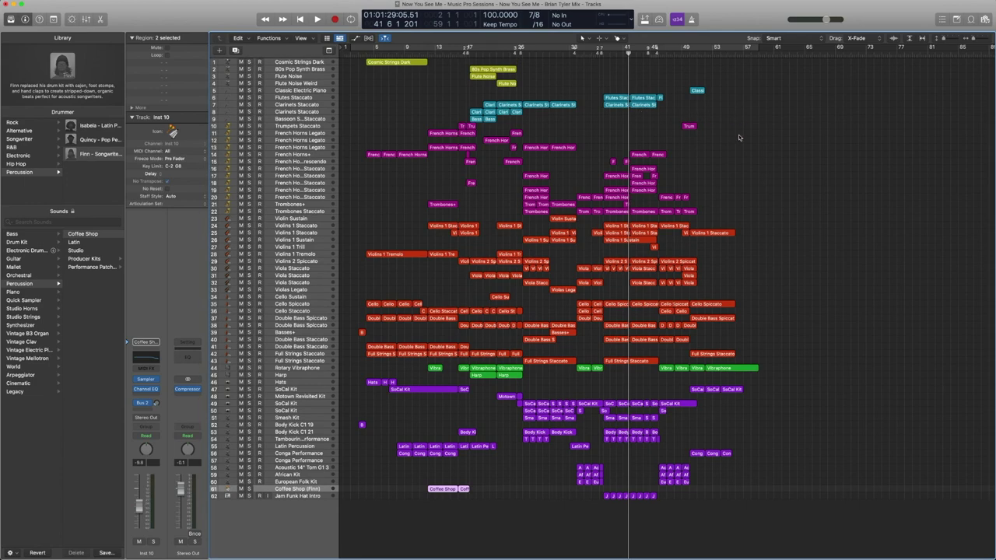
Step: Select the woodwind and brass regions across the arrangement and play them soloed from about bar 26
left_click_drag(736, 221, 427, 103)
left_click(520, 51)
key("space")
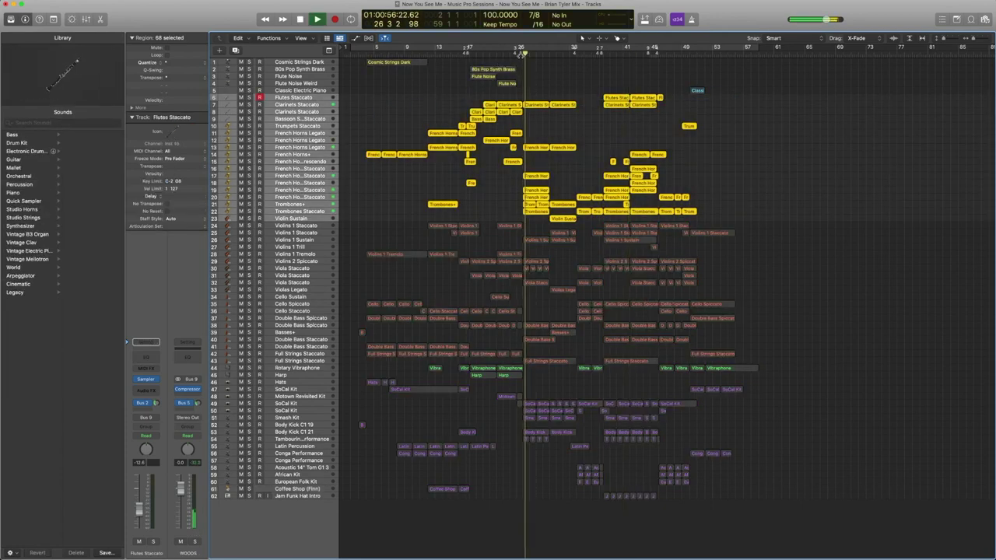
Step: Play the 80s Pop Synth Brass, Flute Noise and Flute Noise Weird regions soloed from about bar 18
left_click_drag(536, 92, 463, 61)
left_click(469, 52)
key("space")
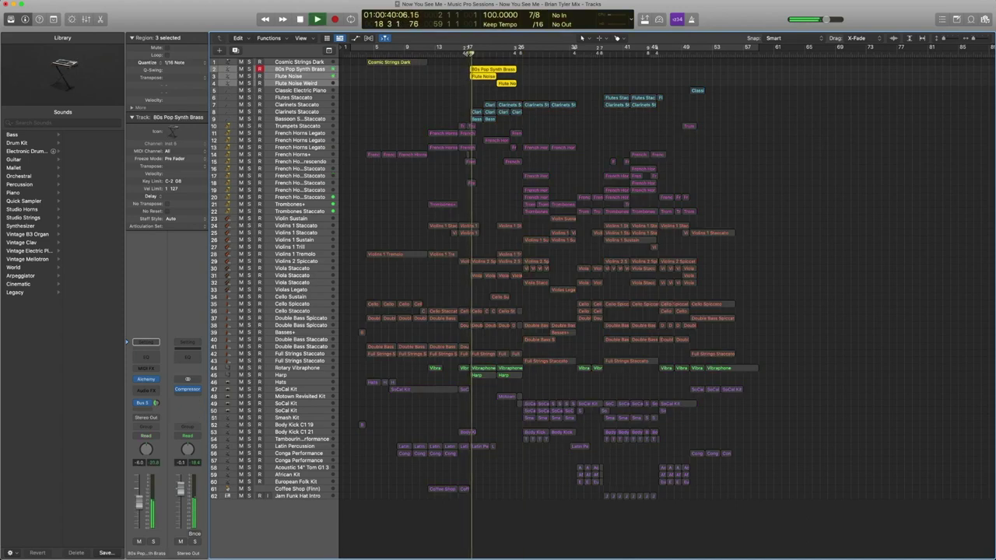
key("space")
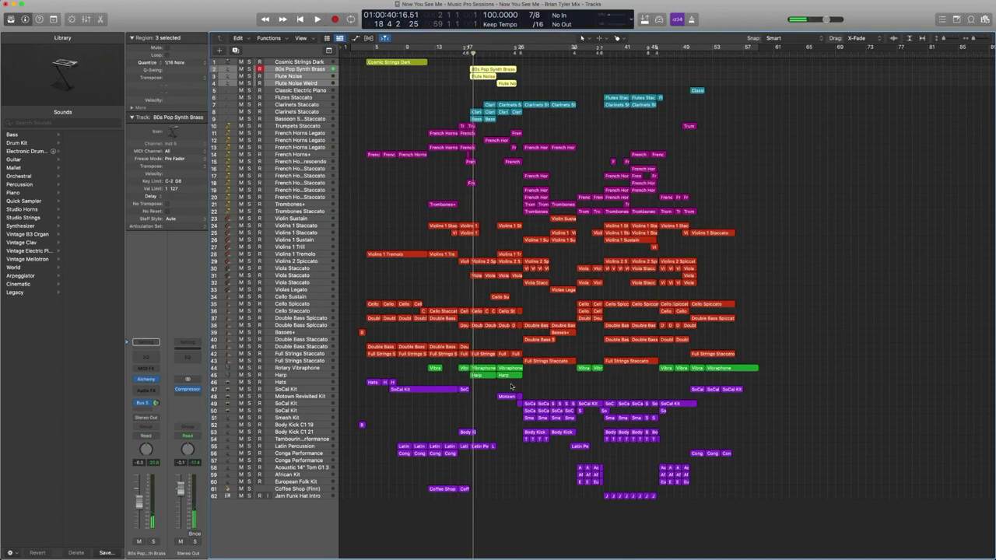
Step: Add the vibraphone and harp regions between about bars 17 and 25 to the synth selection, play them soloed, and clear the selection
left_click_drag(468, 362, 523, 383)
key("space")
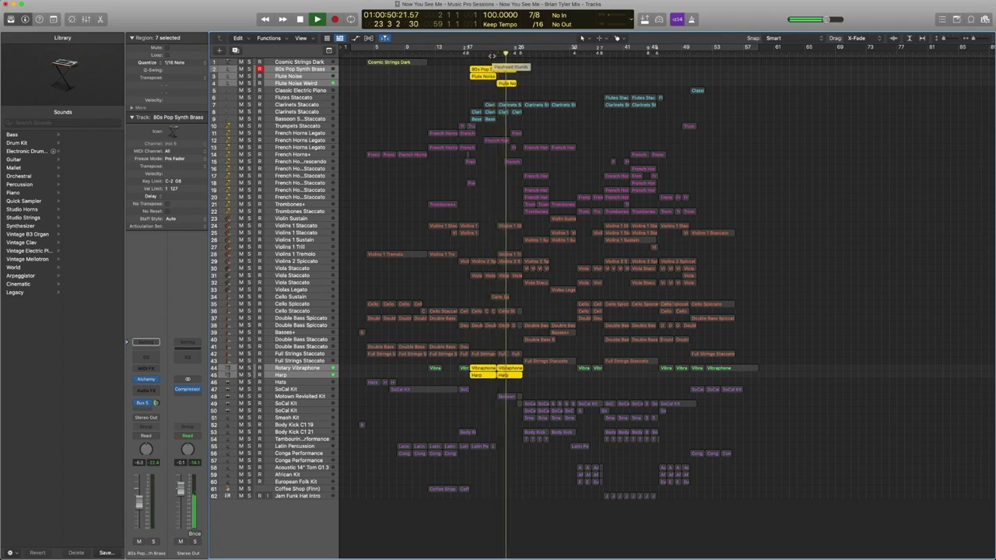
key("space")
left_click(488, 173)
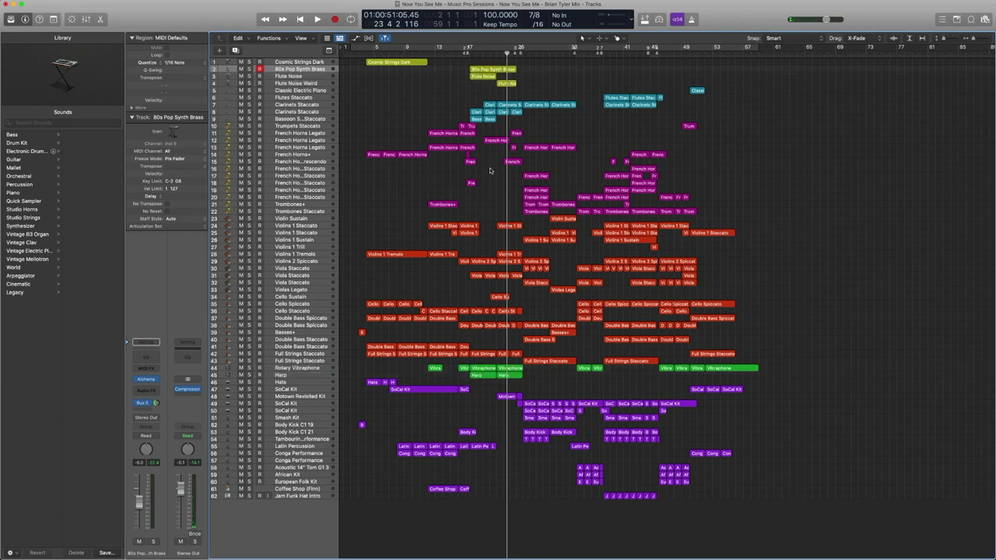
Step: Move the playhead back to bar 22, highlight the synth and flute noise regions and the drum regions below the harp, and deselect everything
key("comma")
key("comma")
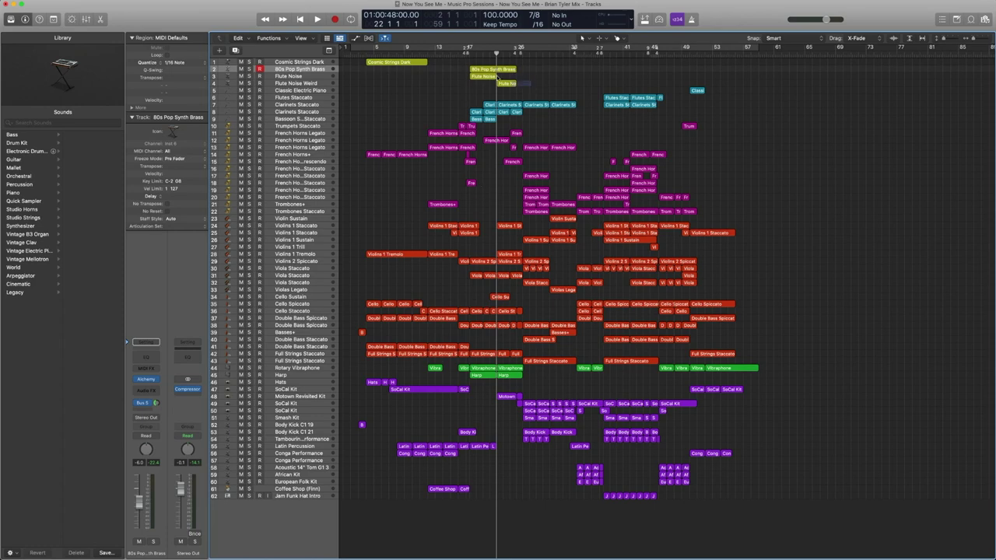
left_click_drag(526, 88, 478, 73)
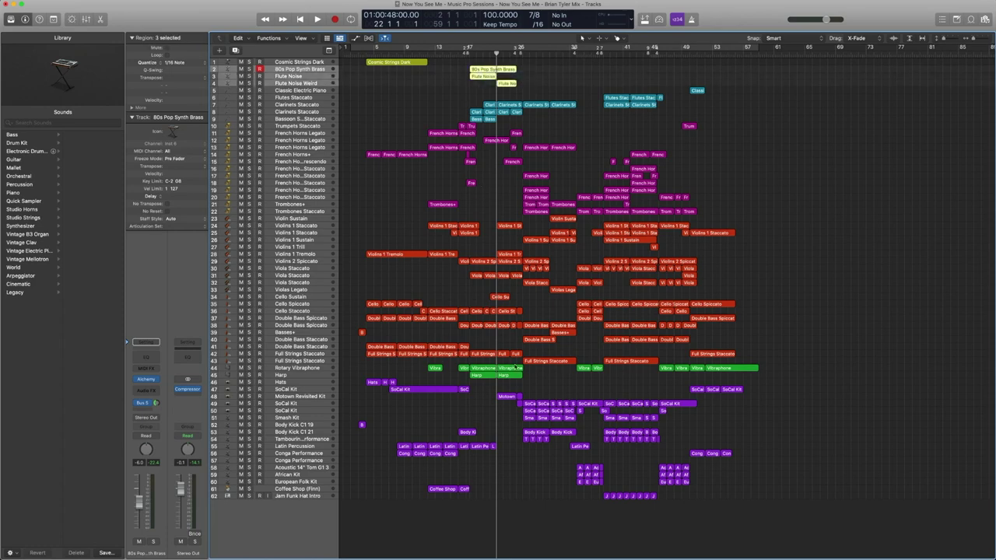
left_click_drag(517, 381, 745, 445)
left_click(771, 437)
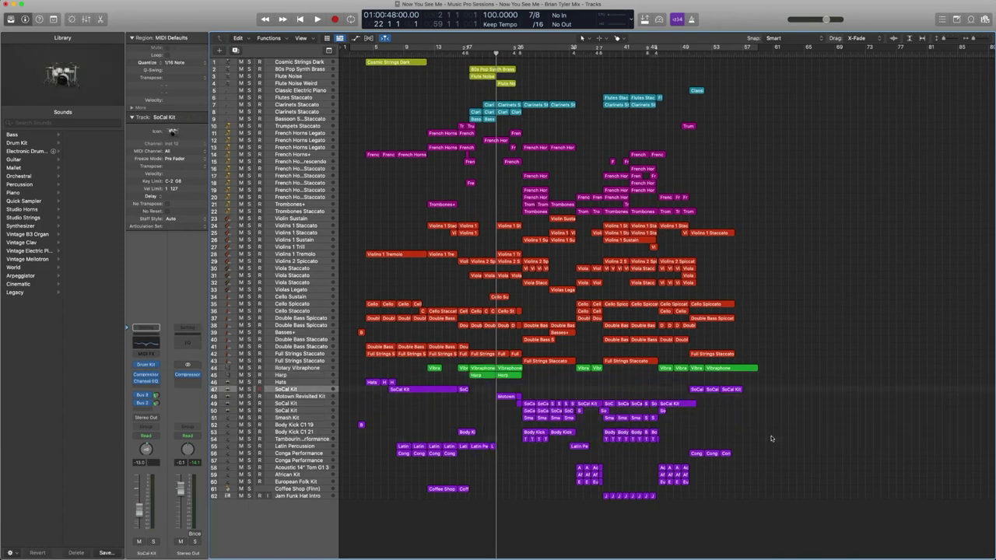